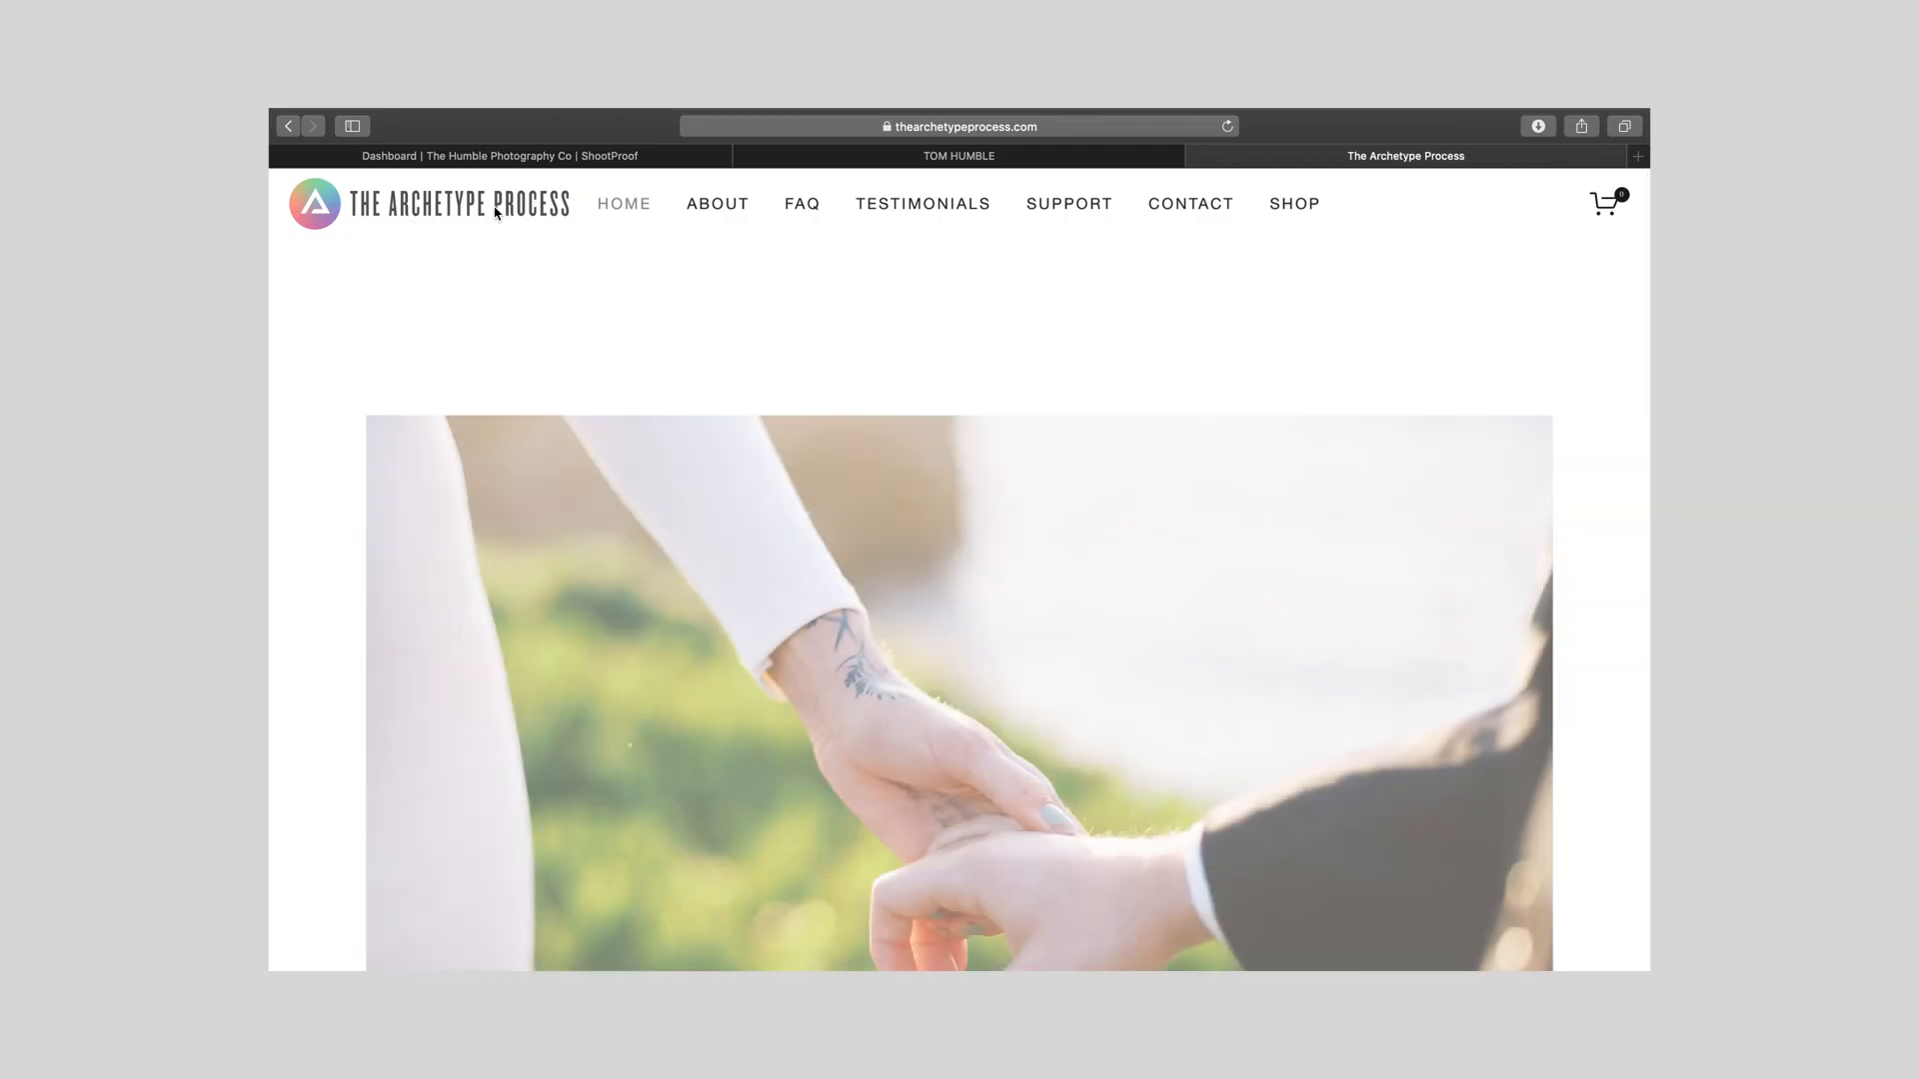
Step: Look through the Archetype Process home page and its About page on the film scanner profiles
scroll(493, 213, down, 2)
scroll(494, 213, down, 7)
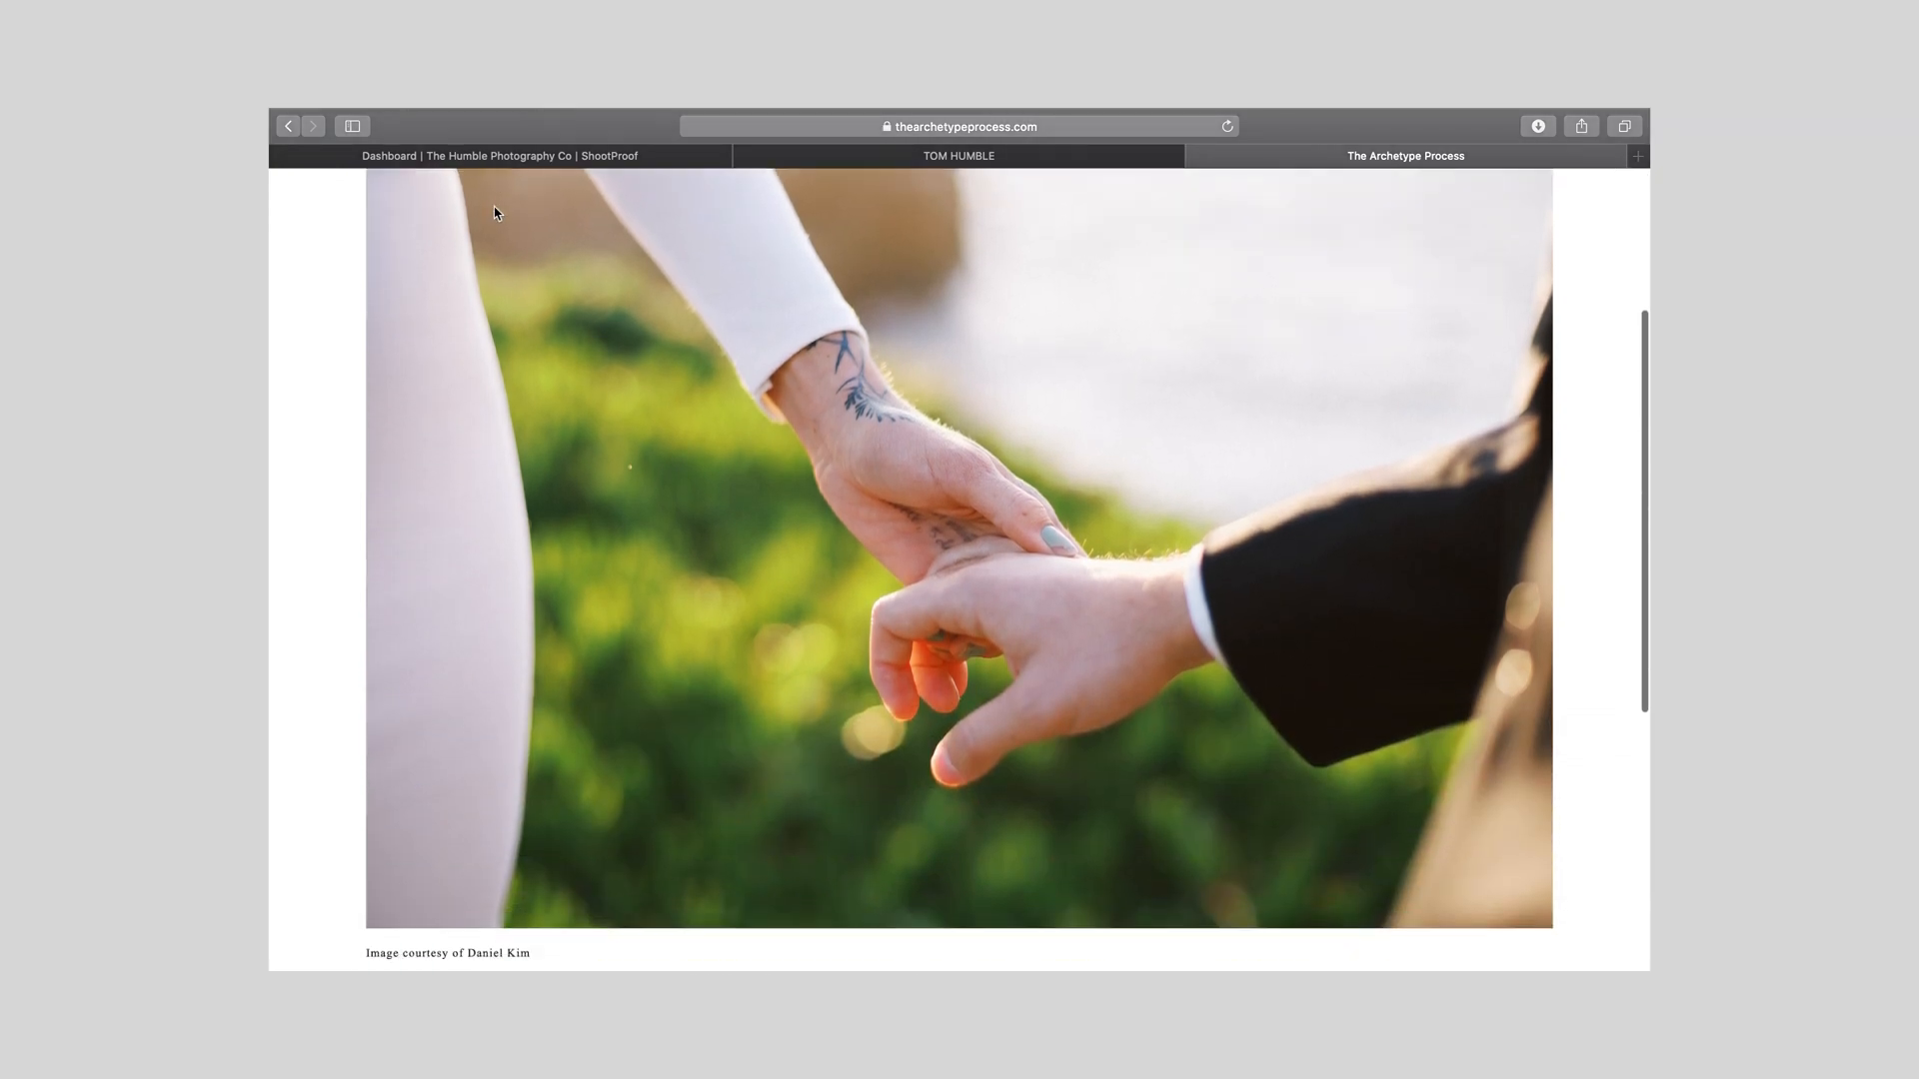
scroll(494, 213, up, 10)
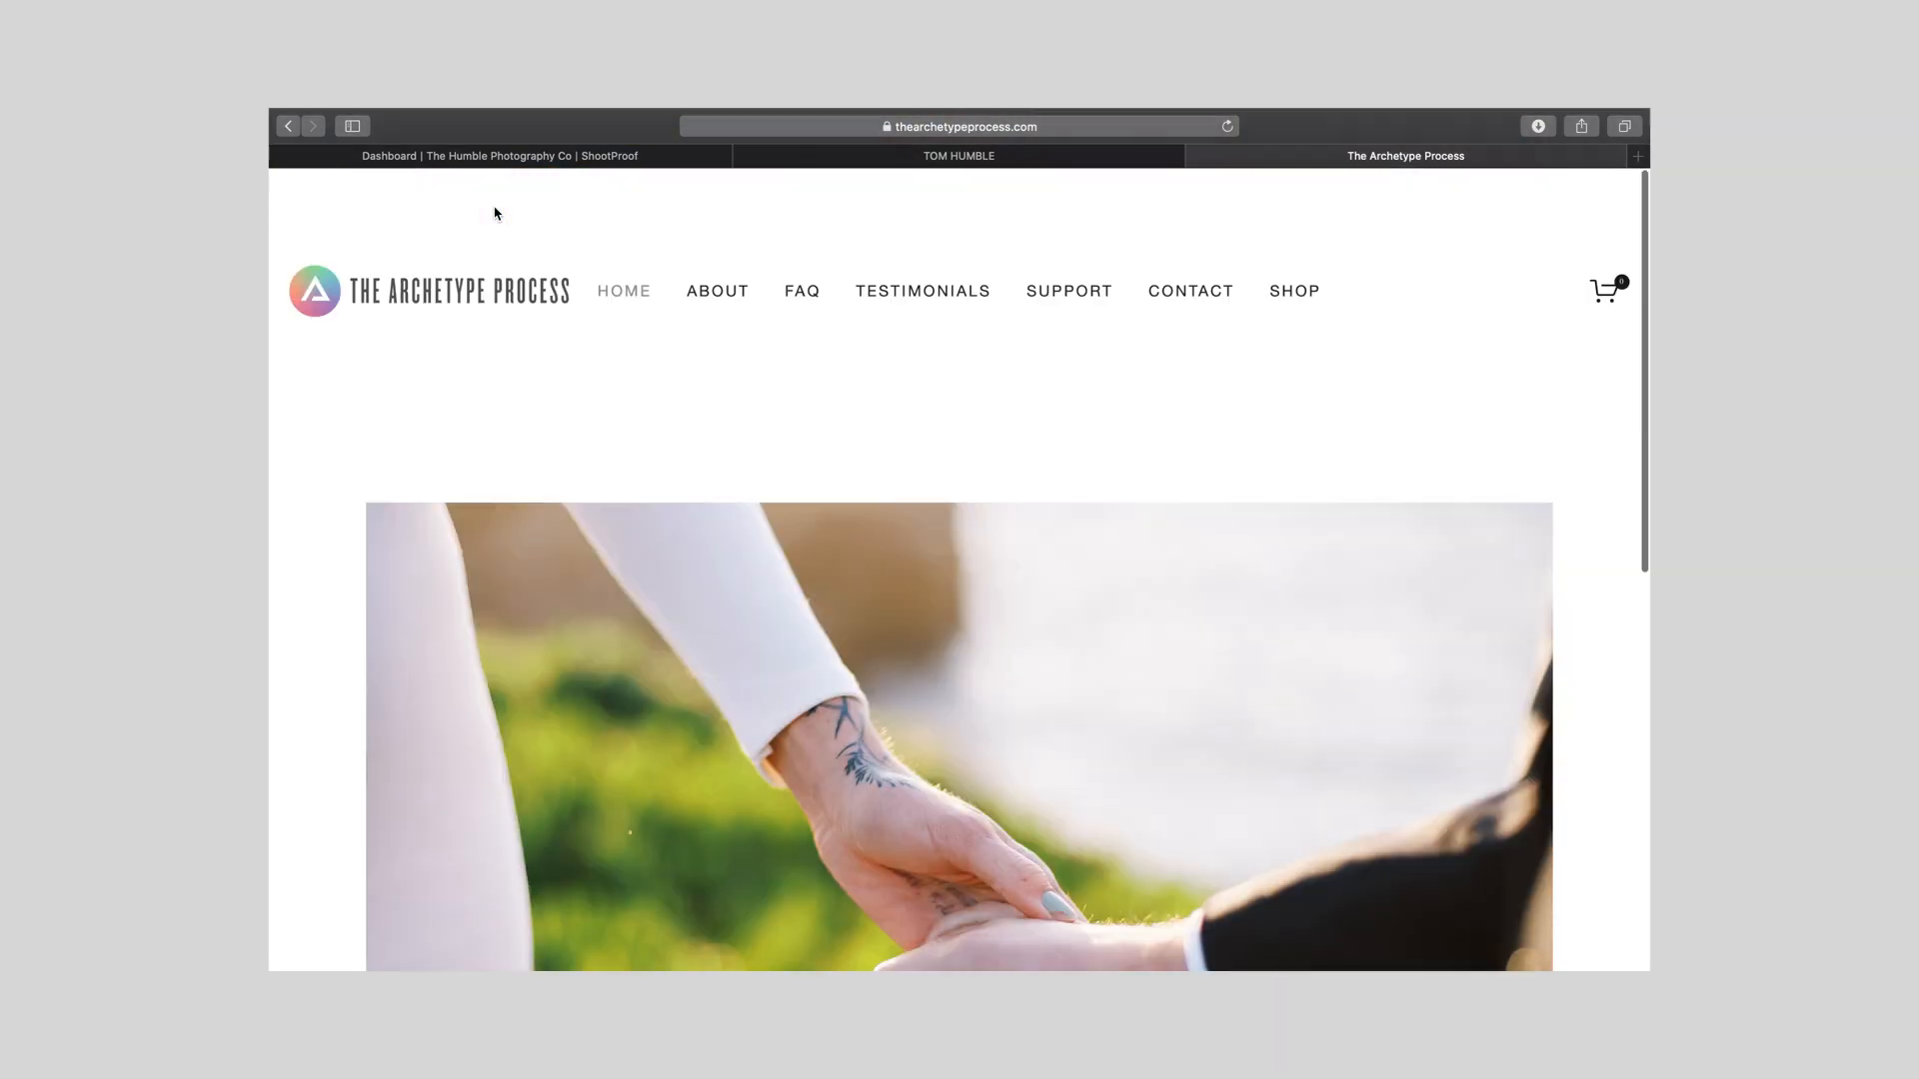
click(706, 206)
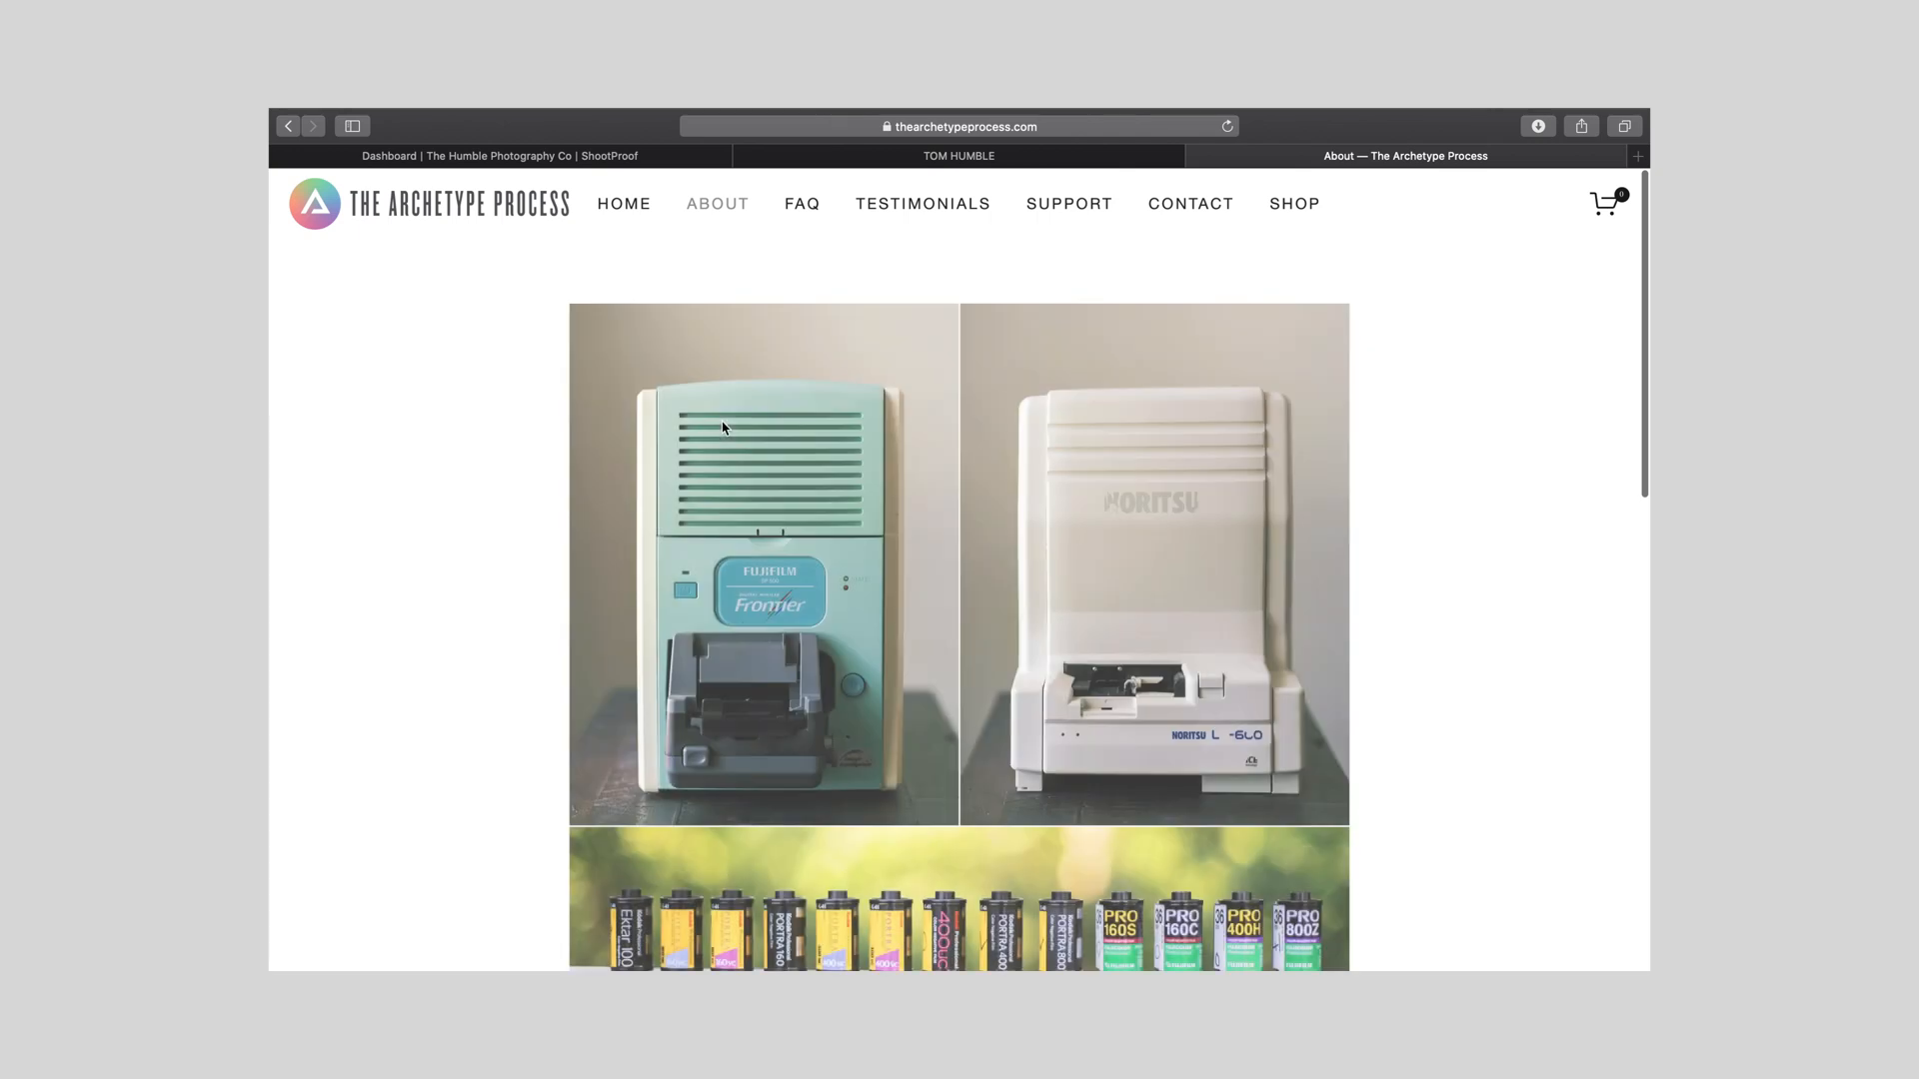
scroll(726, 427, down, 2)
scroll(725, 428, down, 7)
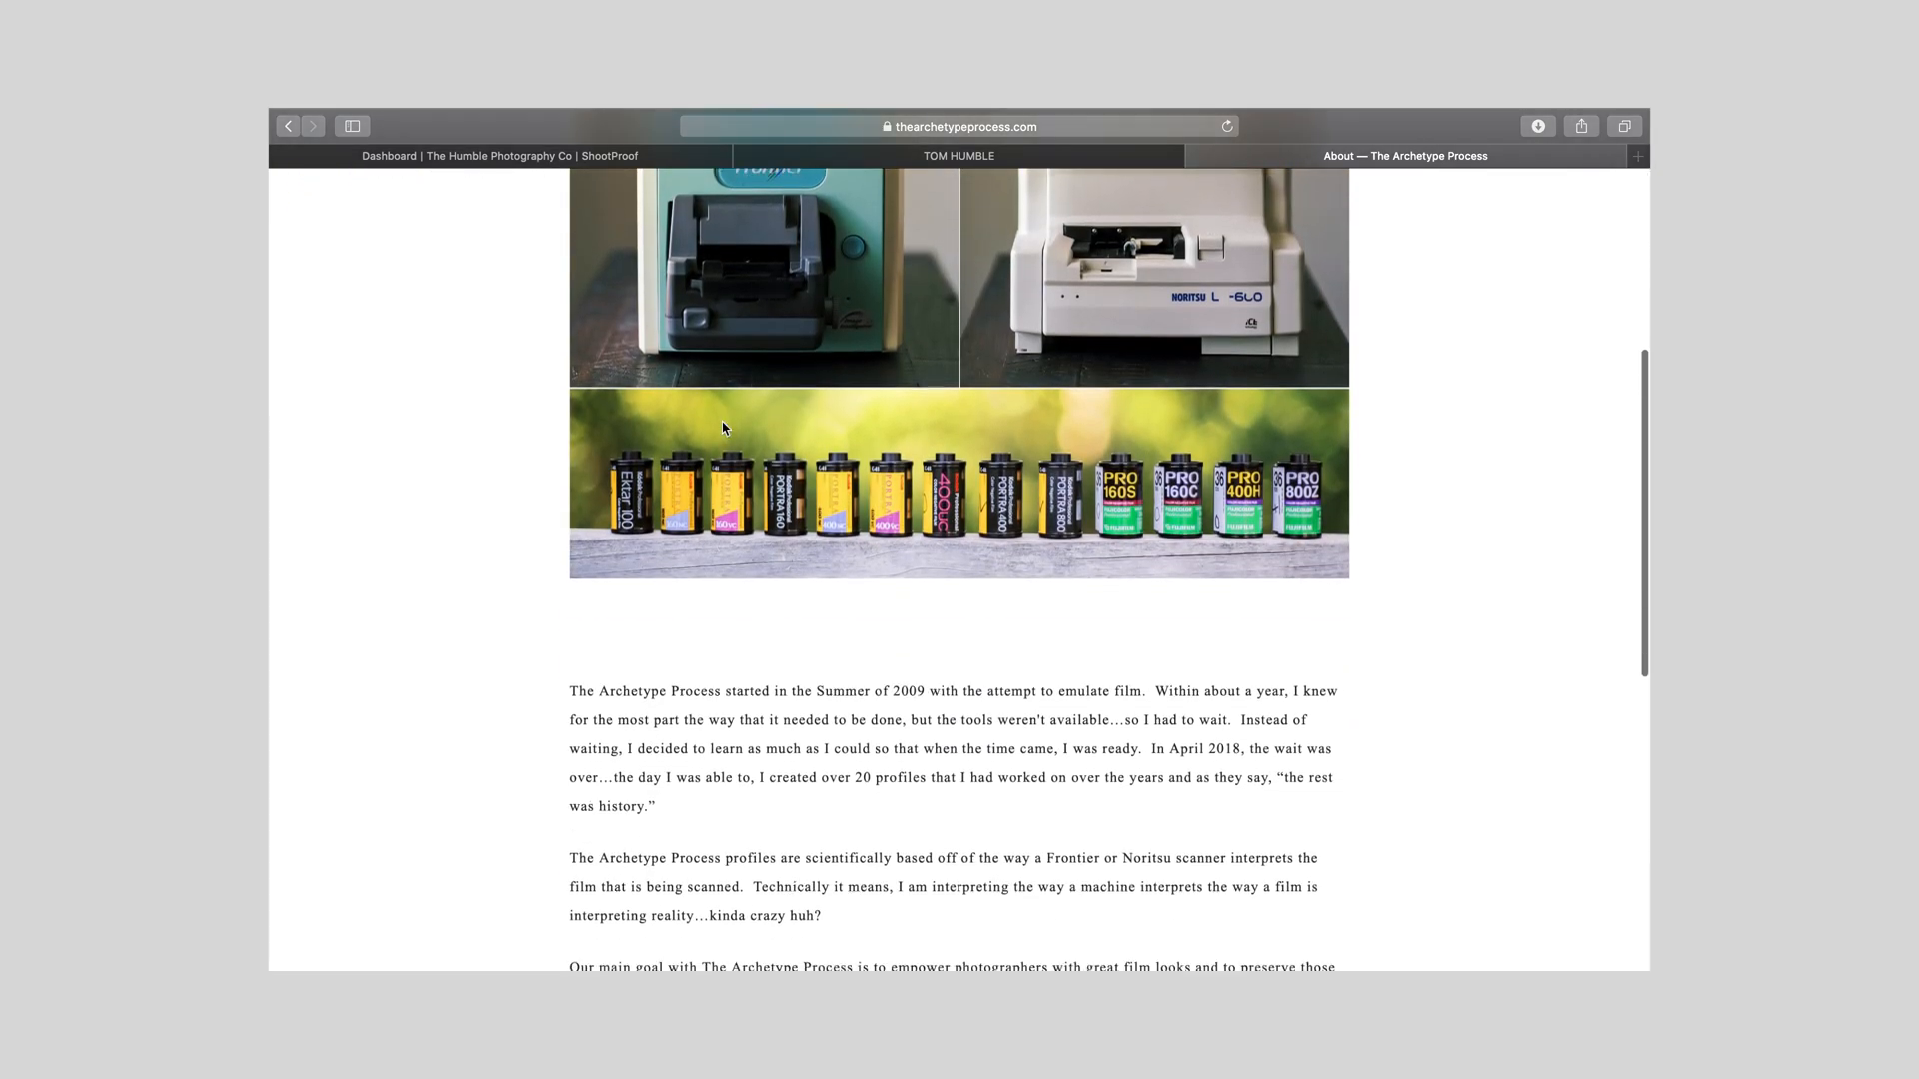
scroll(726, 428, up, 10)
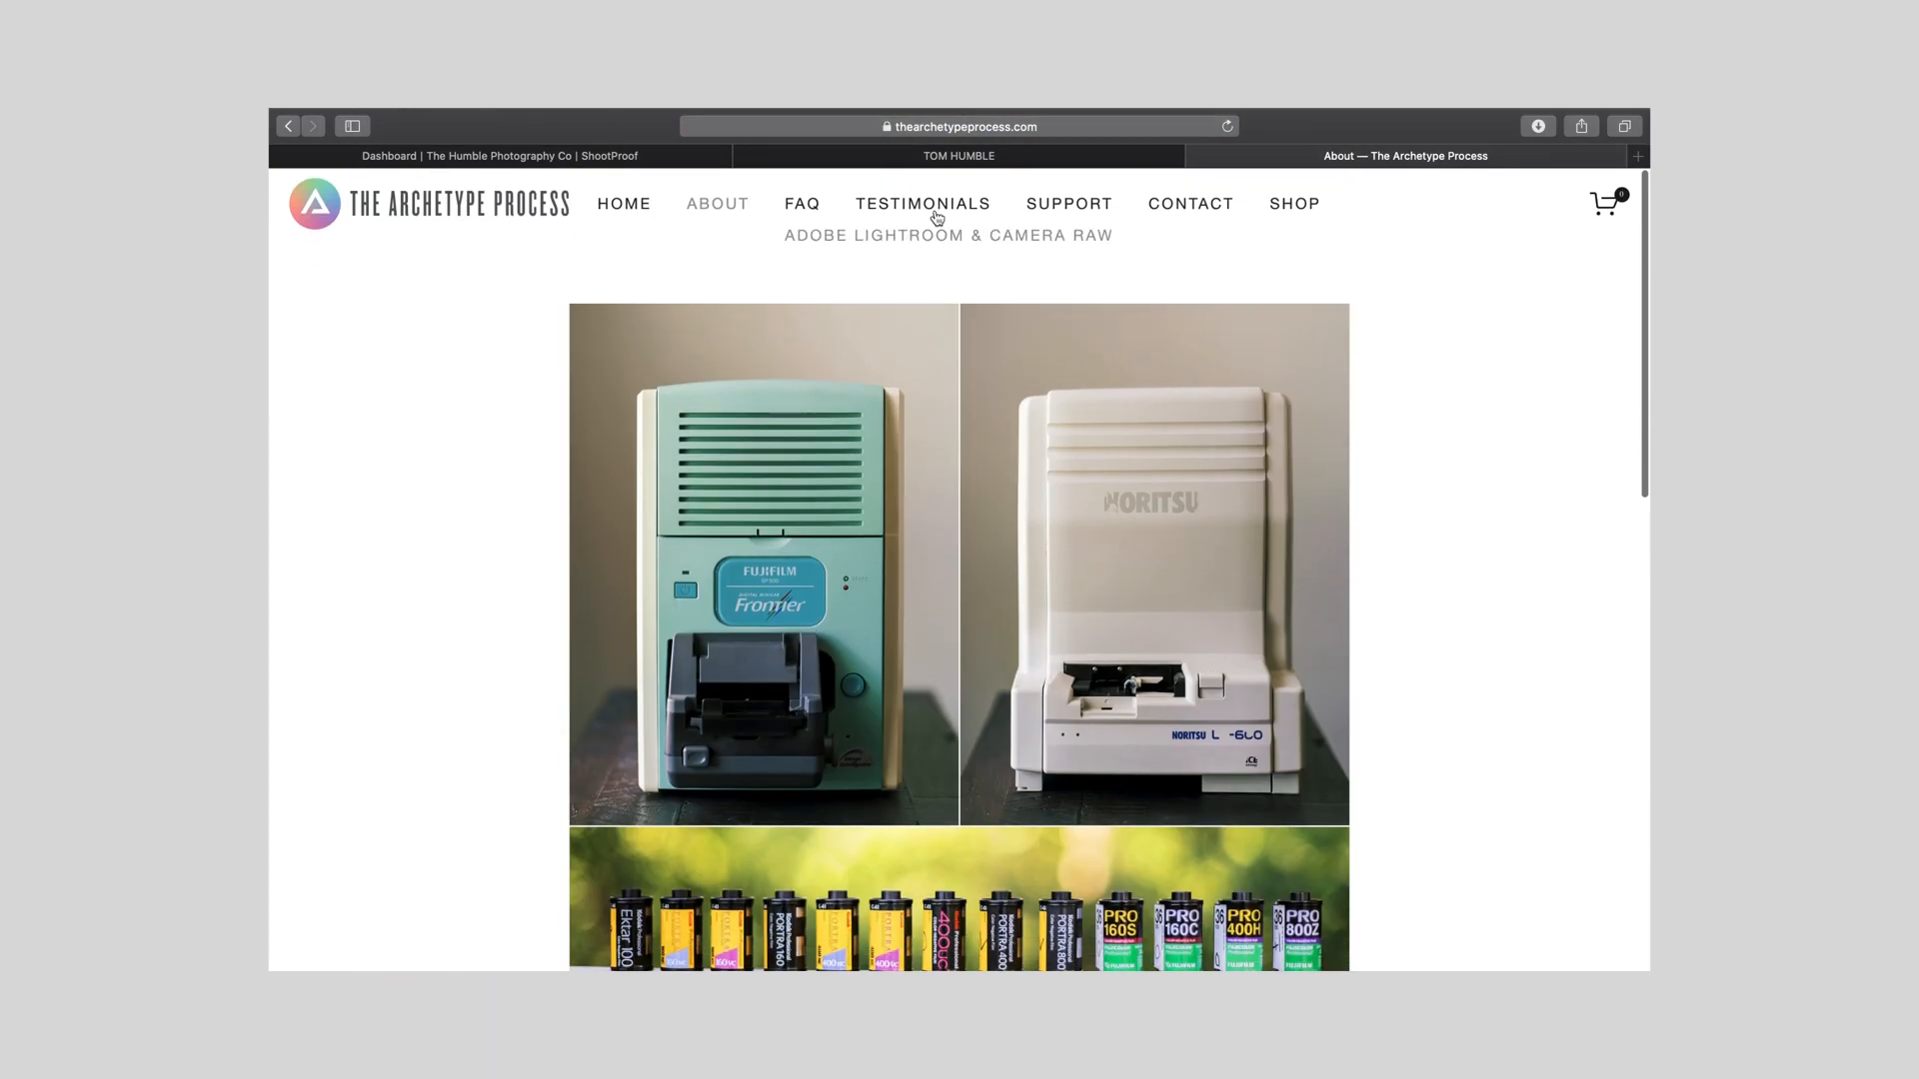
Step: Open the Testimonials page and skim the customer reviews of the profiles
click(934, 211)
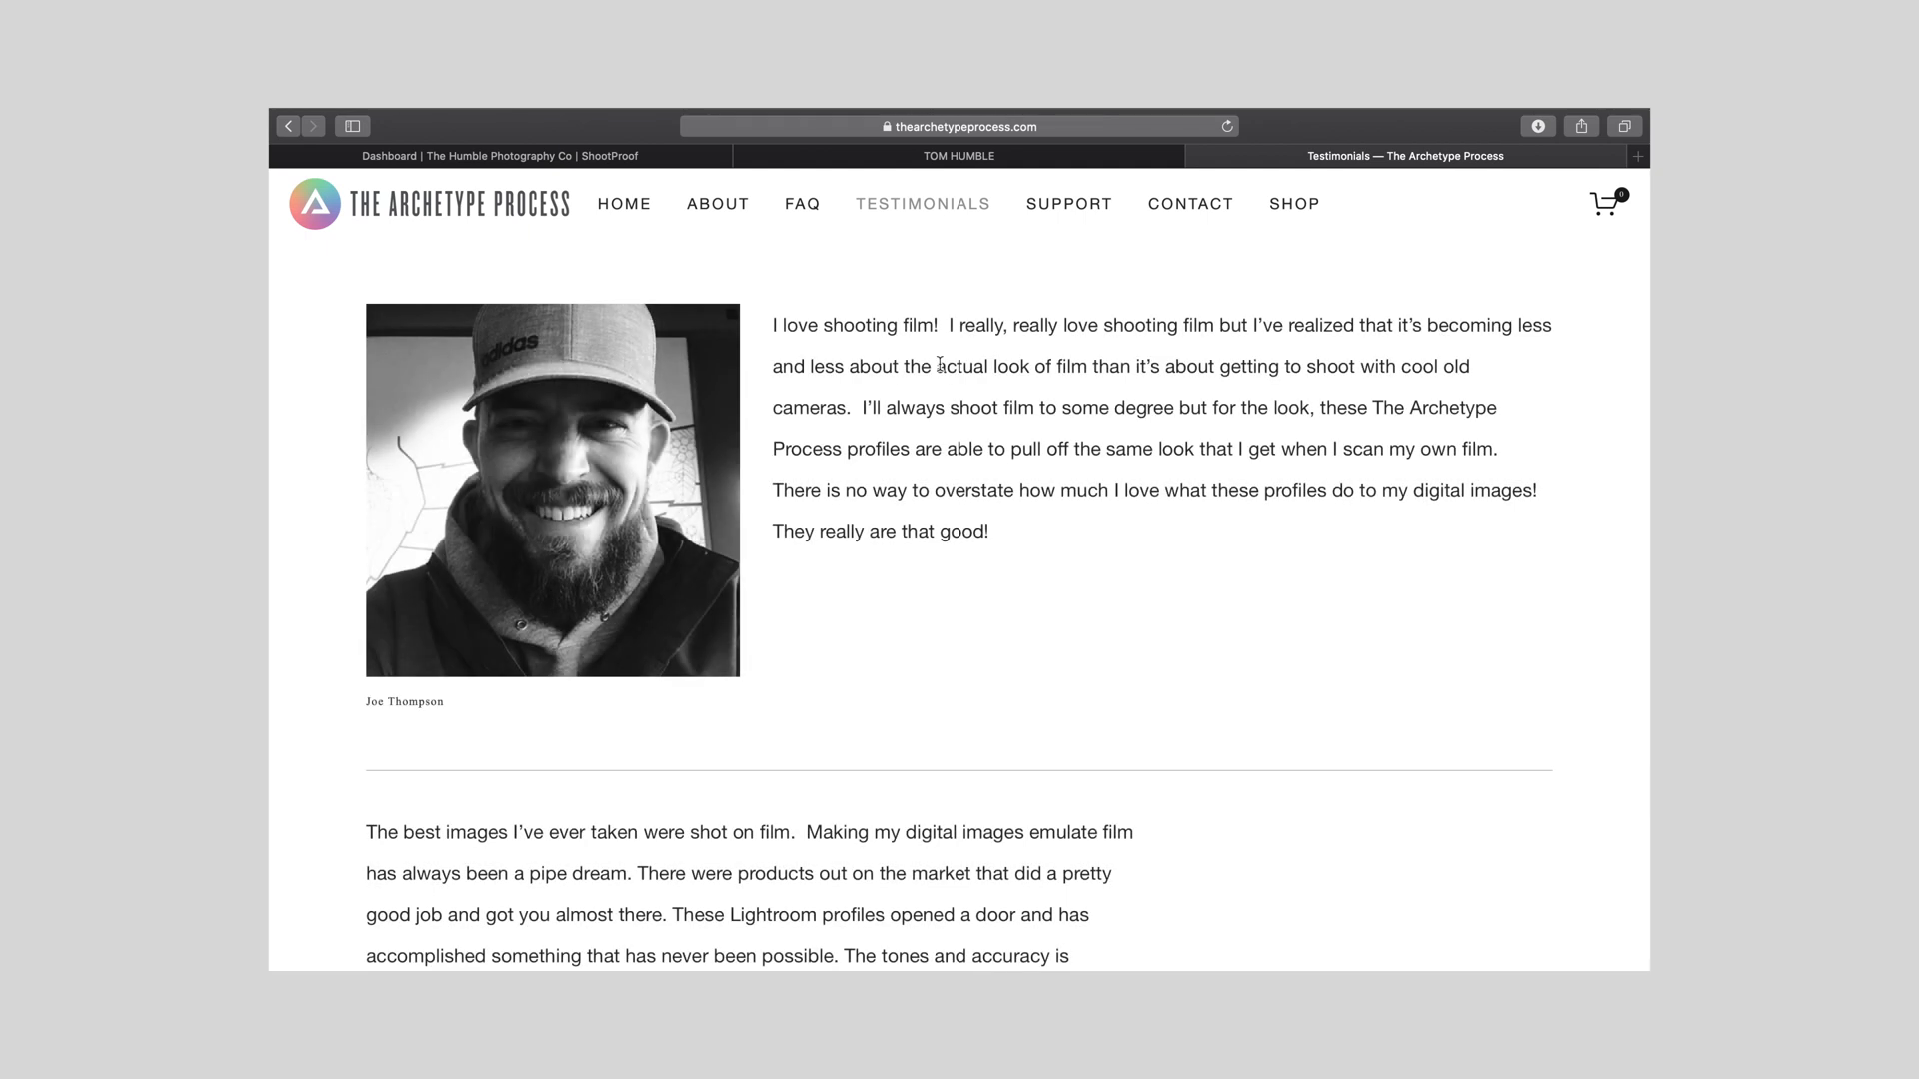
scroll(940, 366, down, 3)
scroll(939, 366, up, 3)
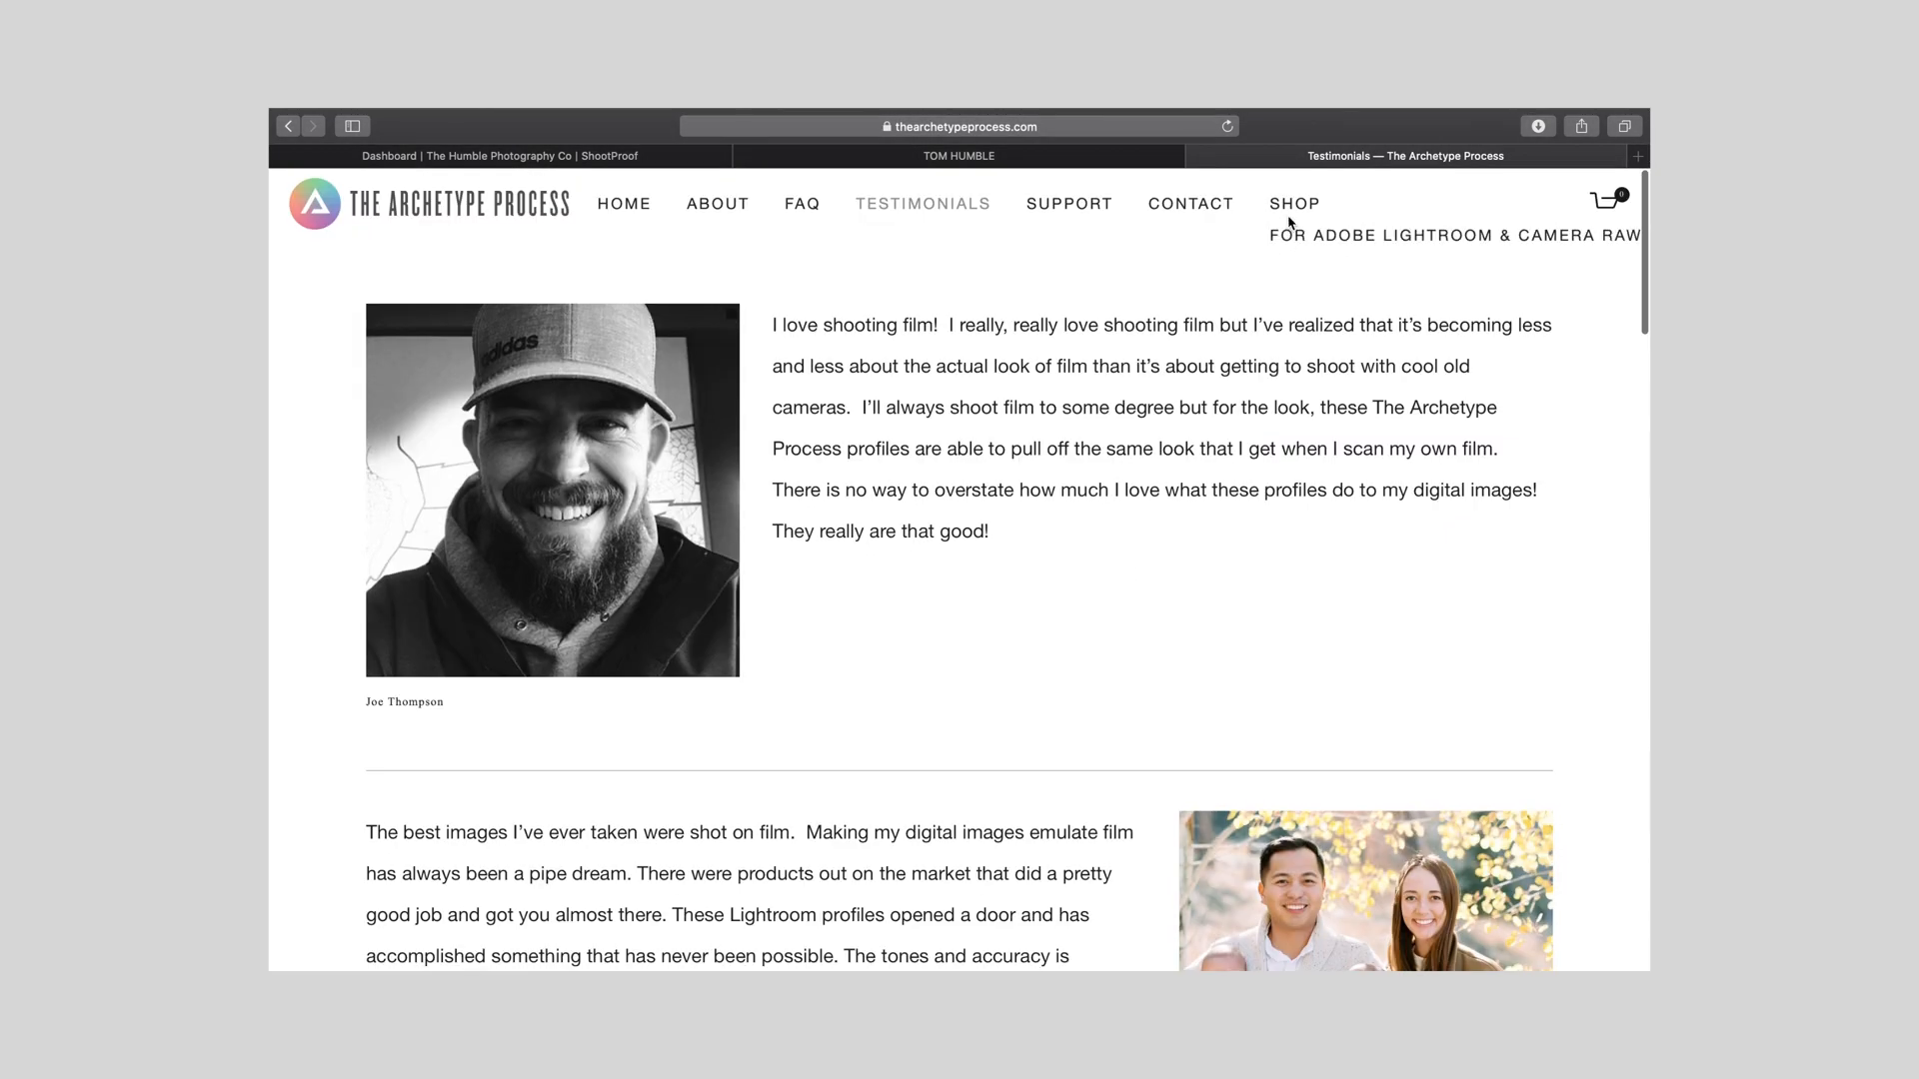
Step: Open the shop for Adobe Lightroom & Camera Raw and look over the Kodak Pro, Fujifilm Pro and Monochrome packs
click(1289, 233)
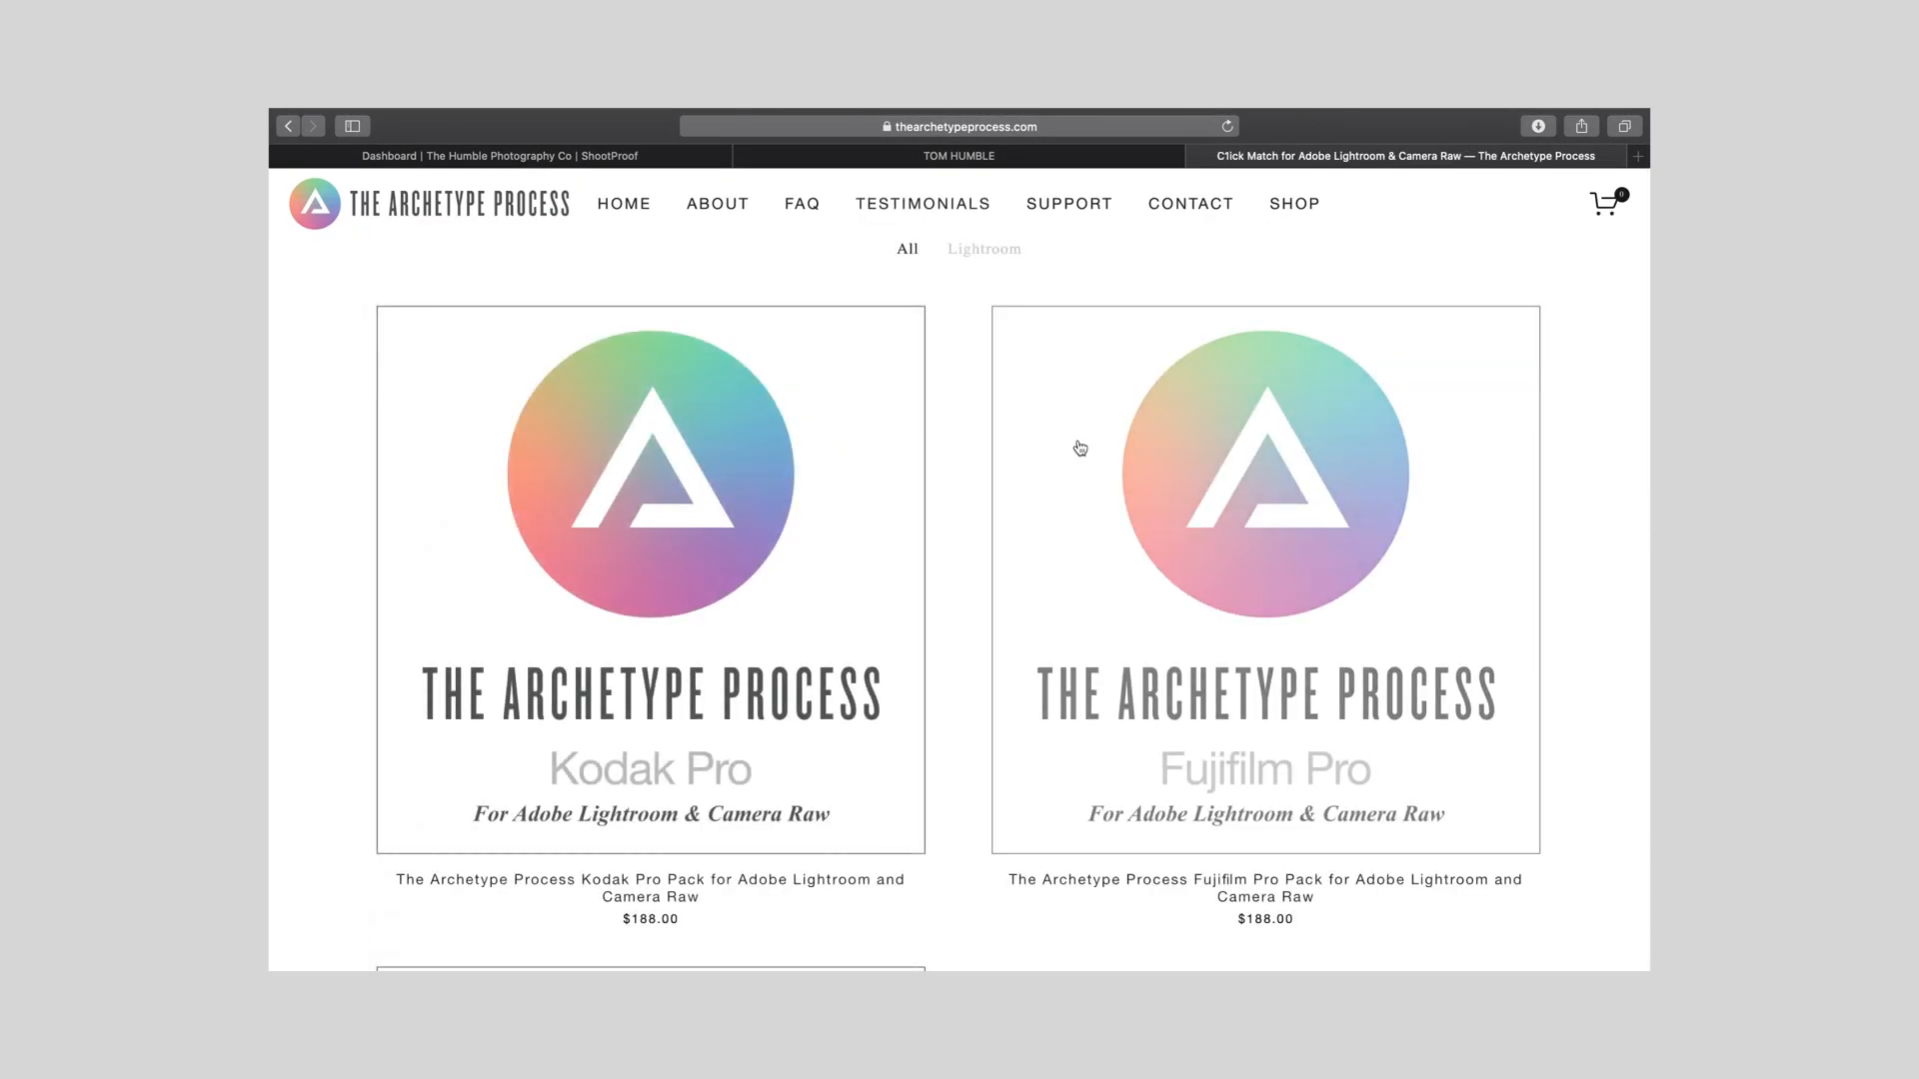
scroll(1079, 448, down, 5)
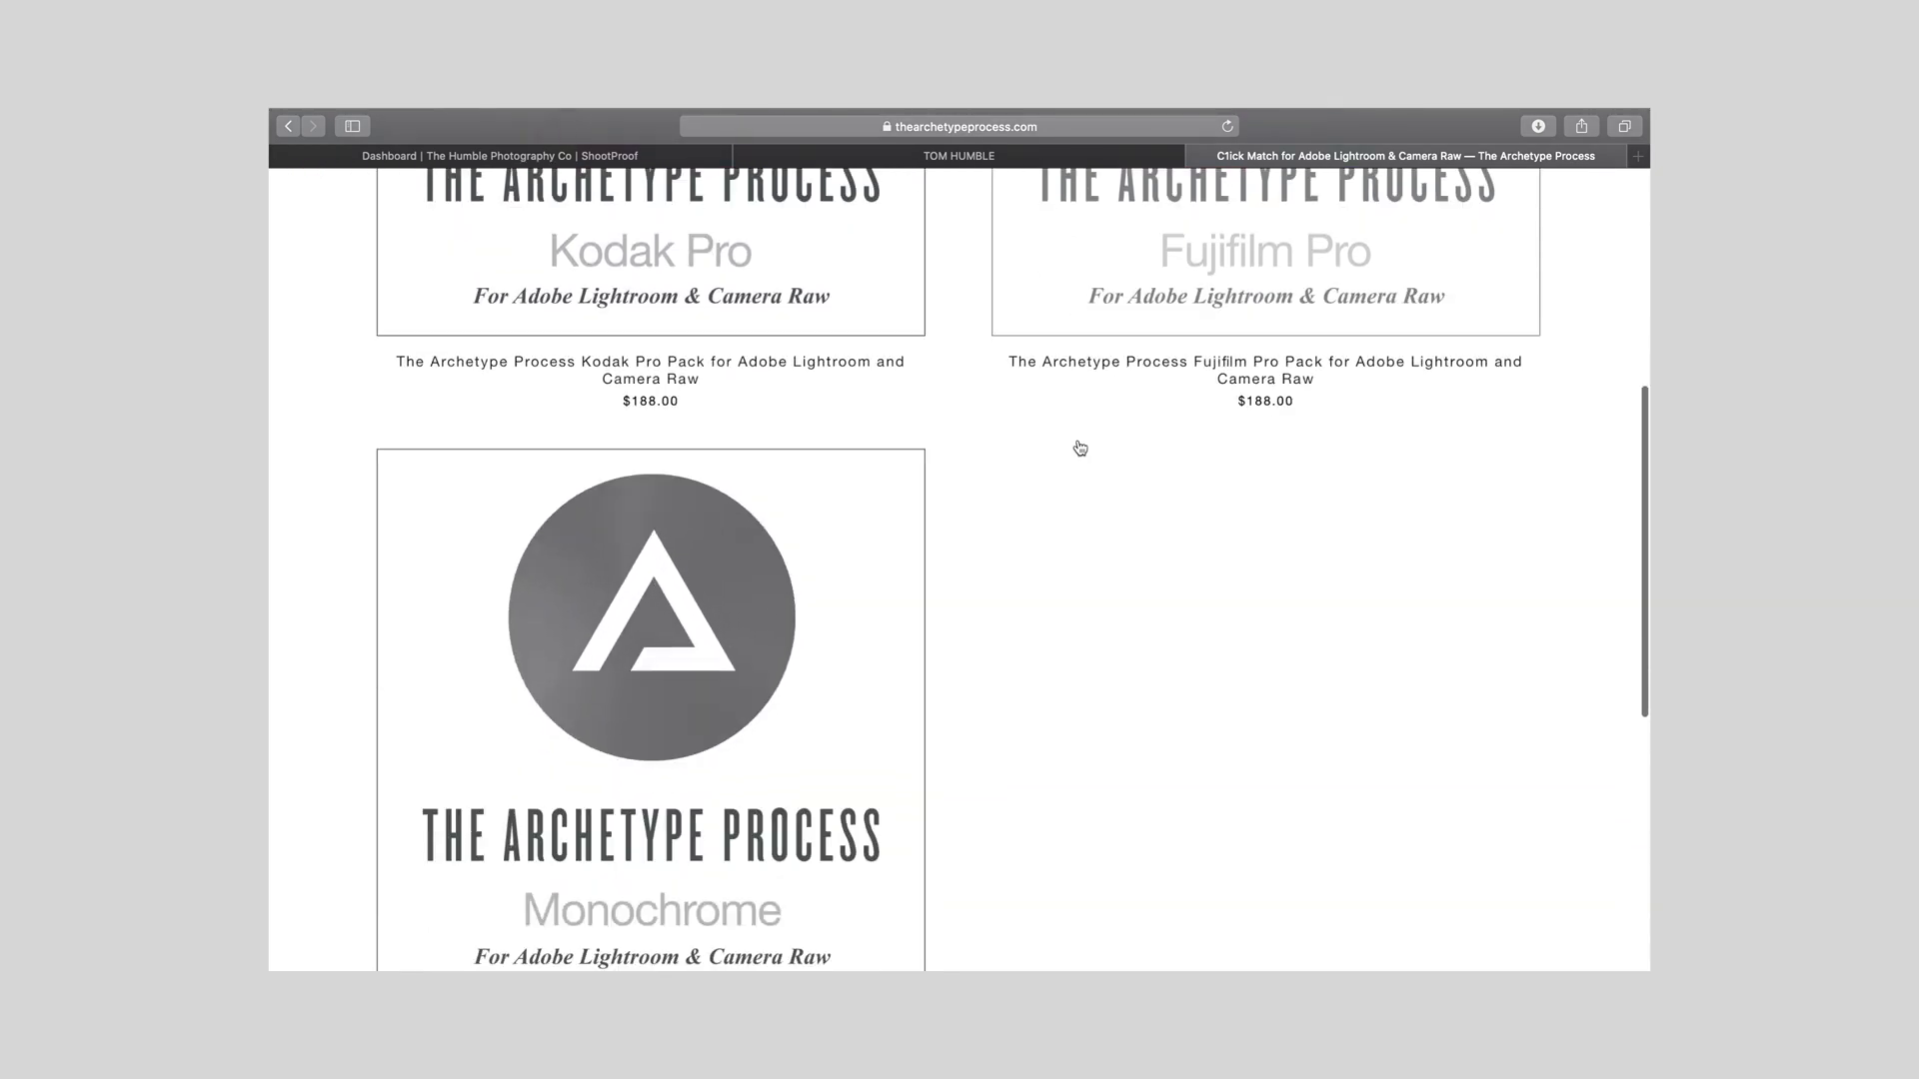
scroll(1079, 448, down, 2)
scroll(1080, 447, down, 1)
scroll(1079, 448, up, 5)
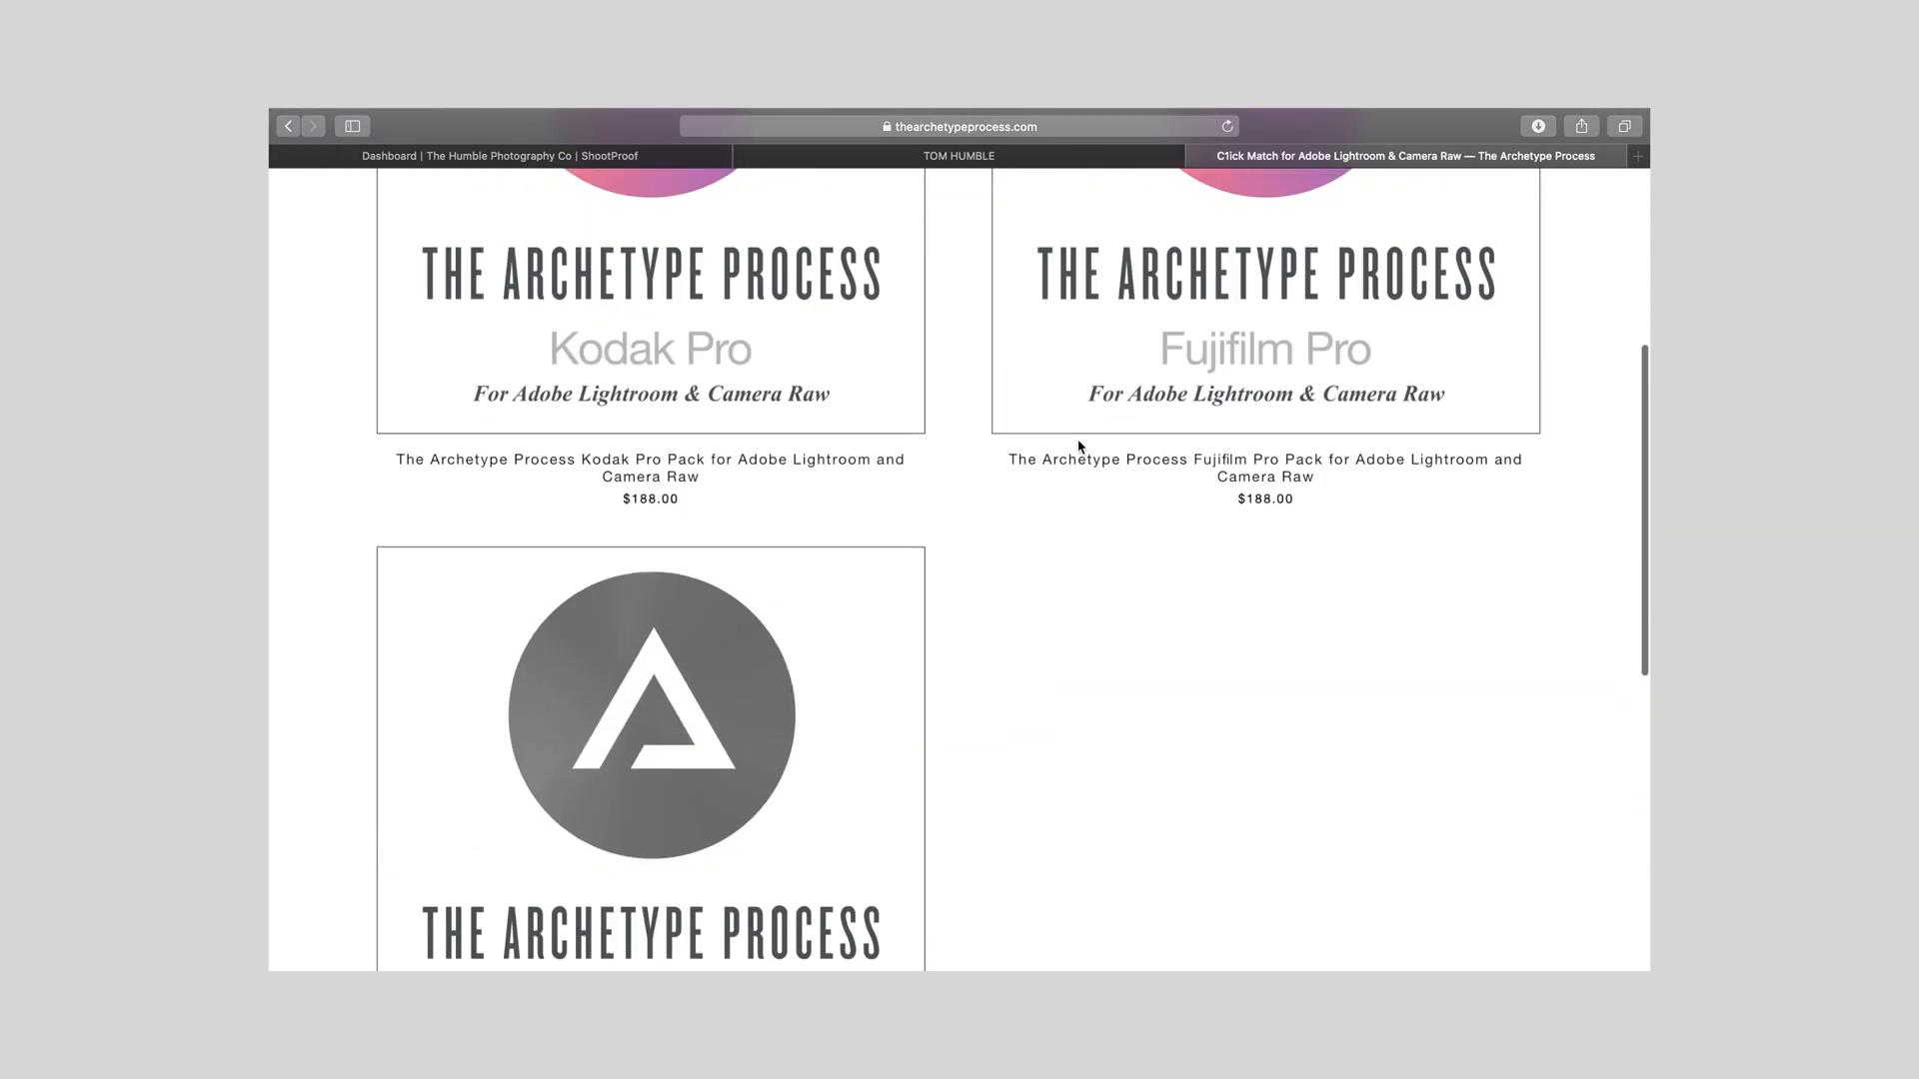
scroll(1079, 448, up, 4)
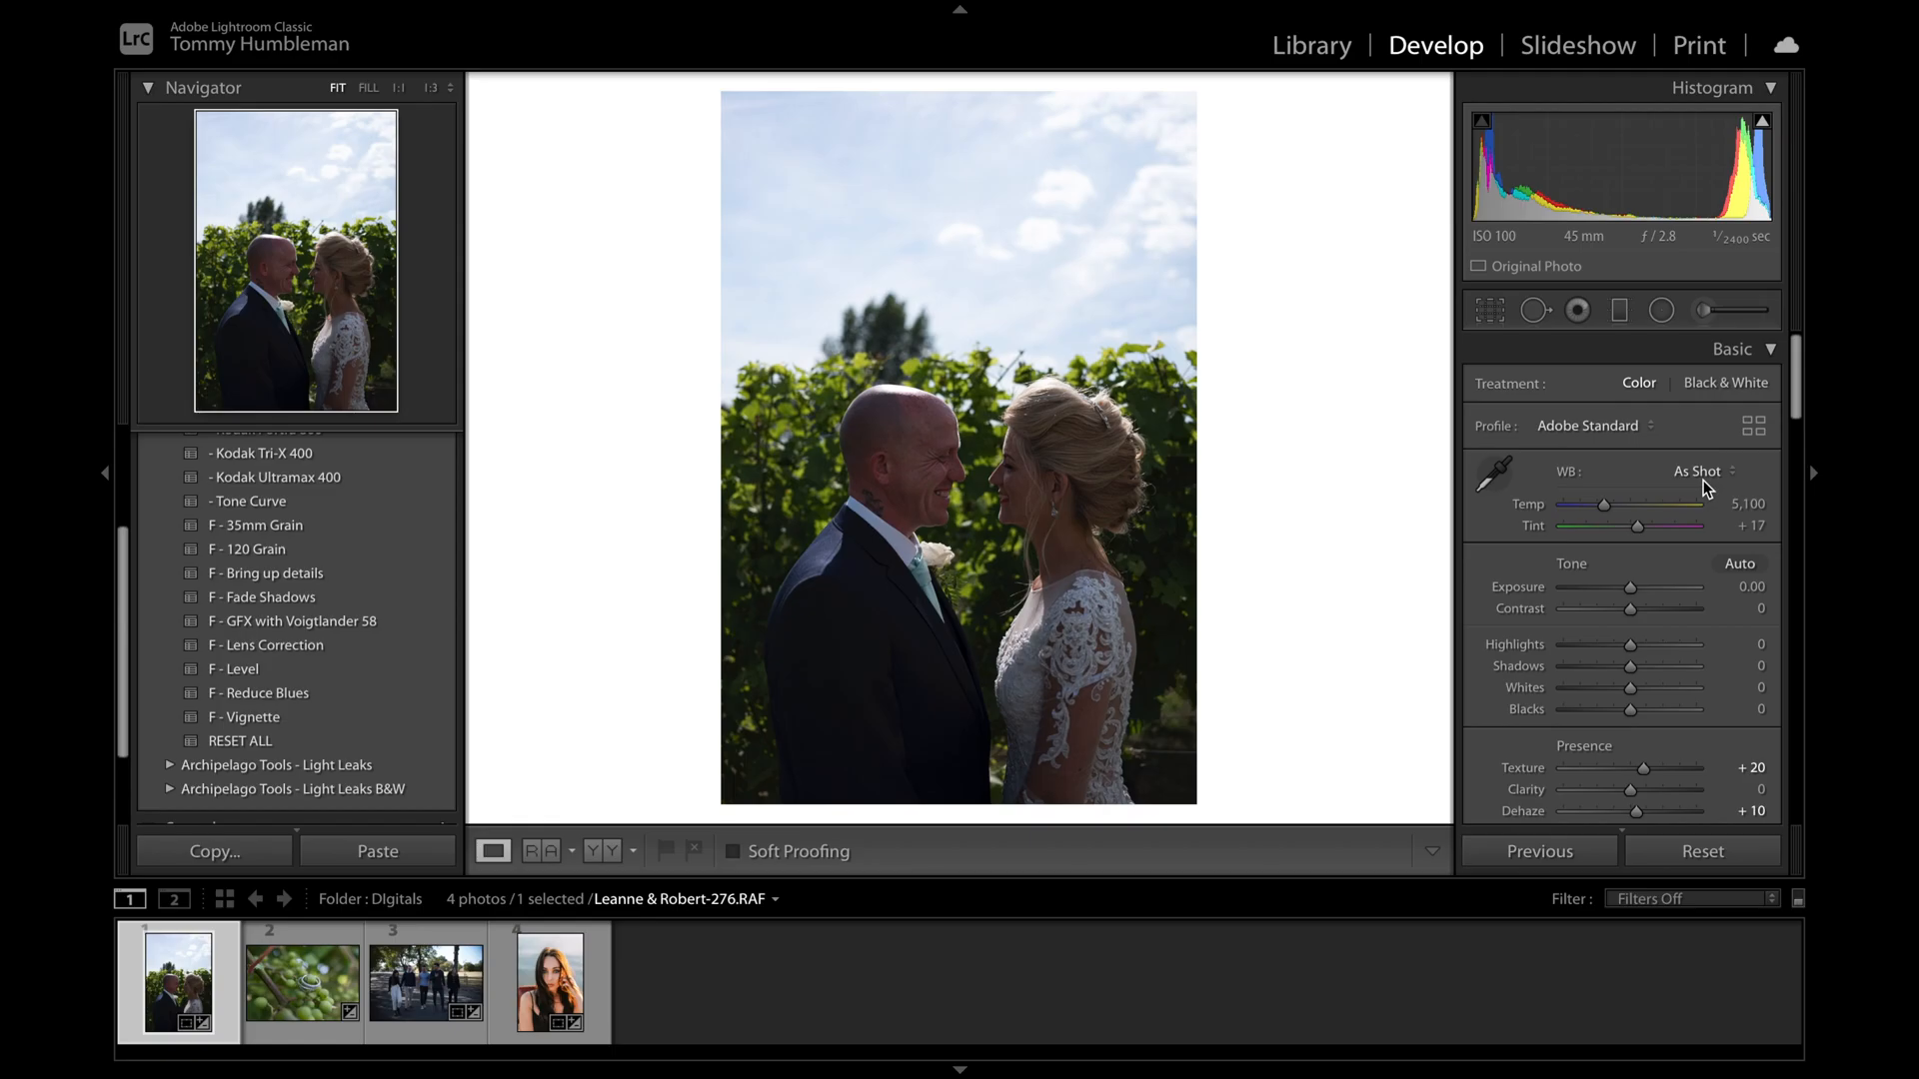
Step: Switch to Lightroom Classic, find the Fujifilm, Kodak and Monochrome groups in the Profile Browser, and collapse Kodak Pro Normal
scroll(1680, 522, down, 10)
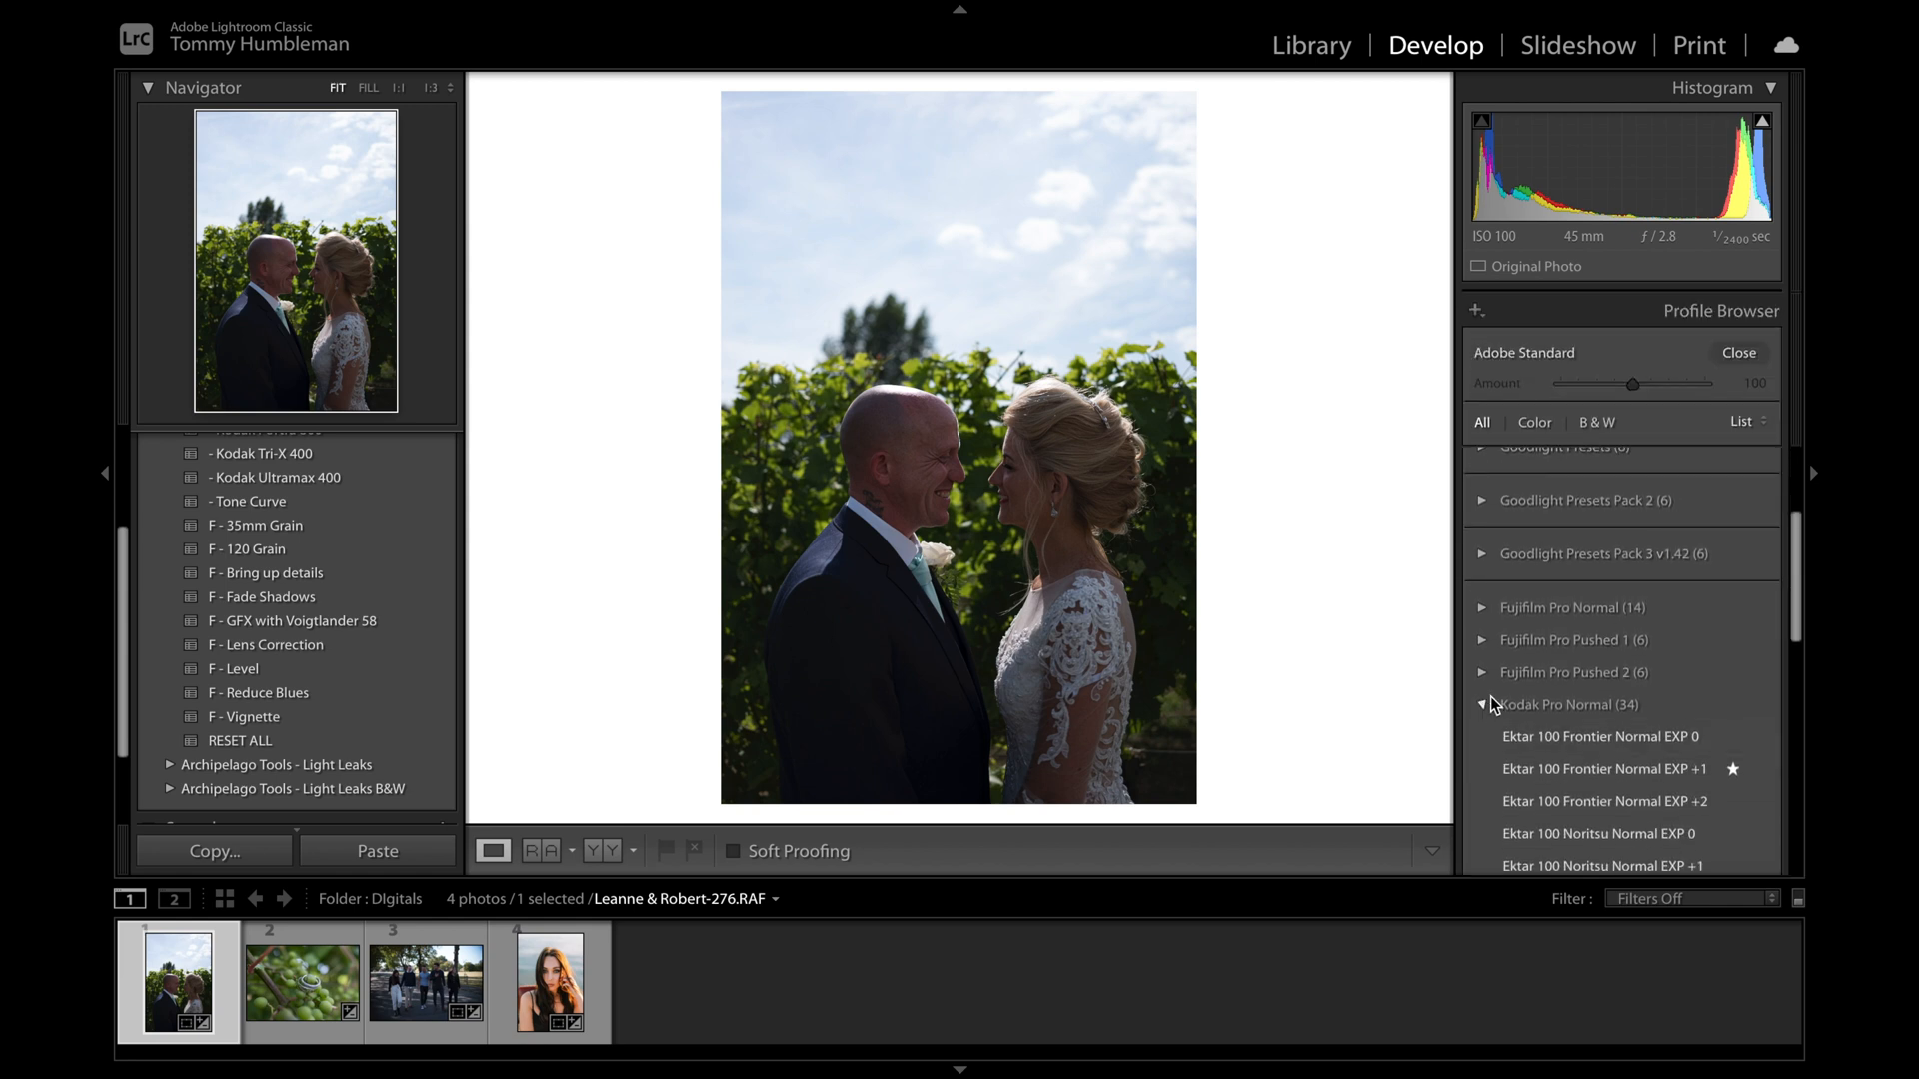
click(1485, 703)
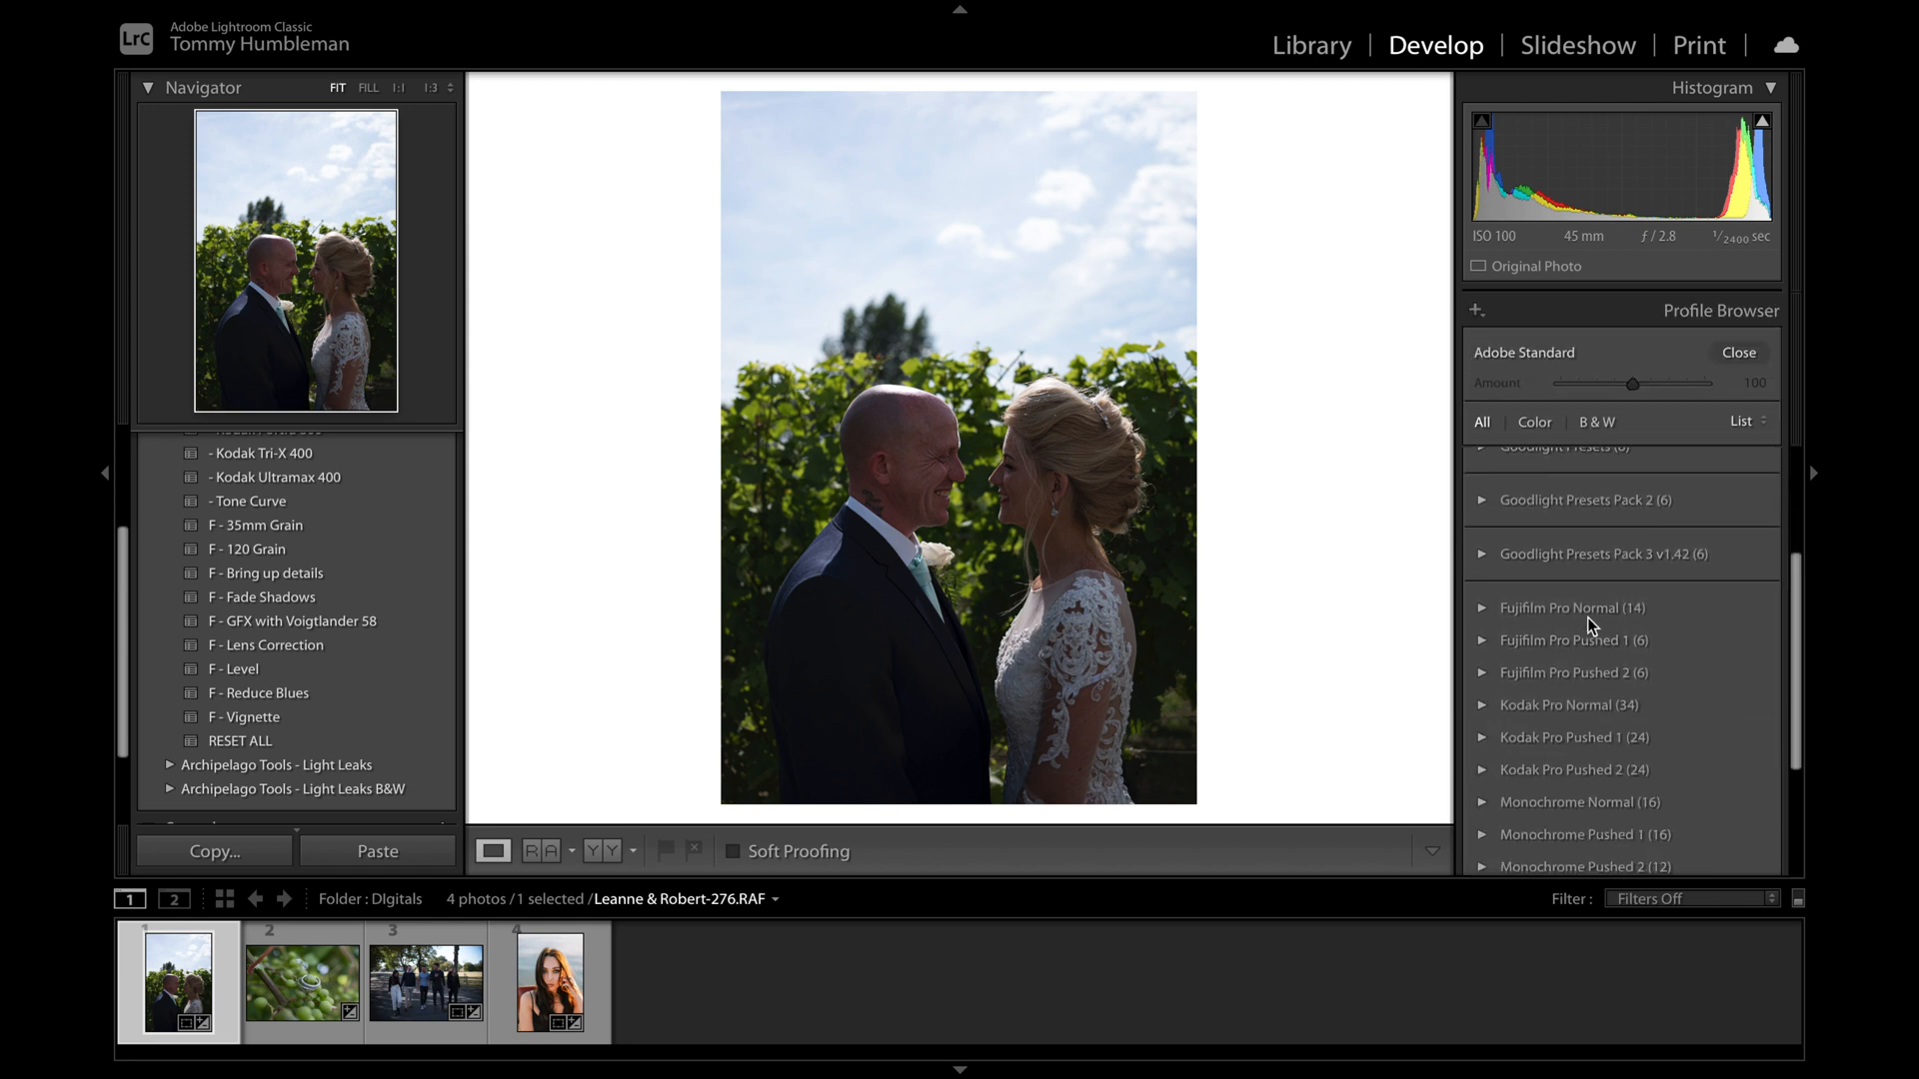
scroll(1569, 687, down, 1)
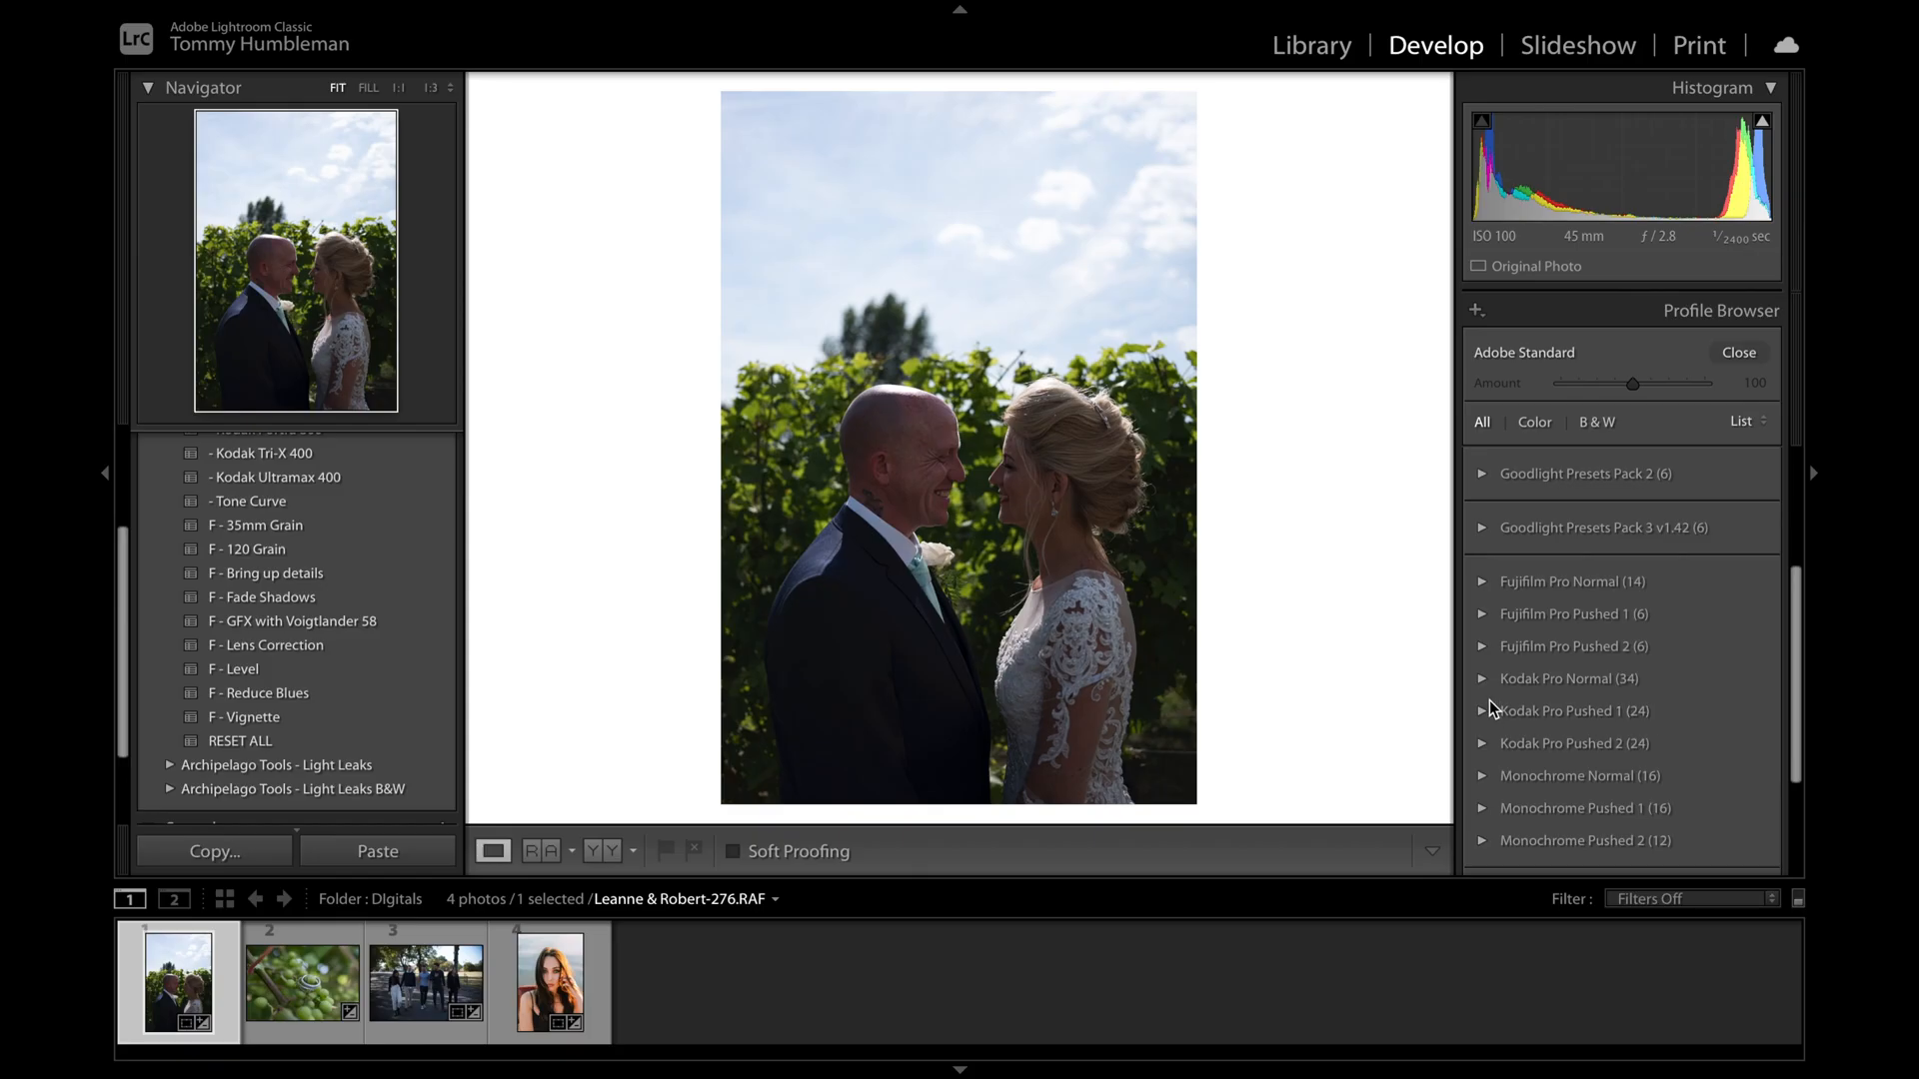
Step: Expand the Kodak Pro Normal profile group and preview its Ektar and Portra profiles on the vineyard wedding photo
click(1484, 683)
scroll(1544, 726, down, 3)
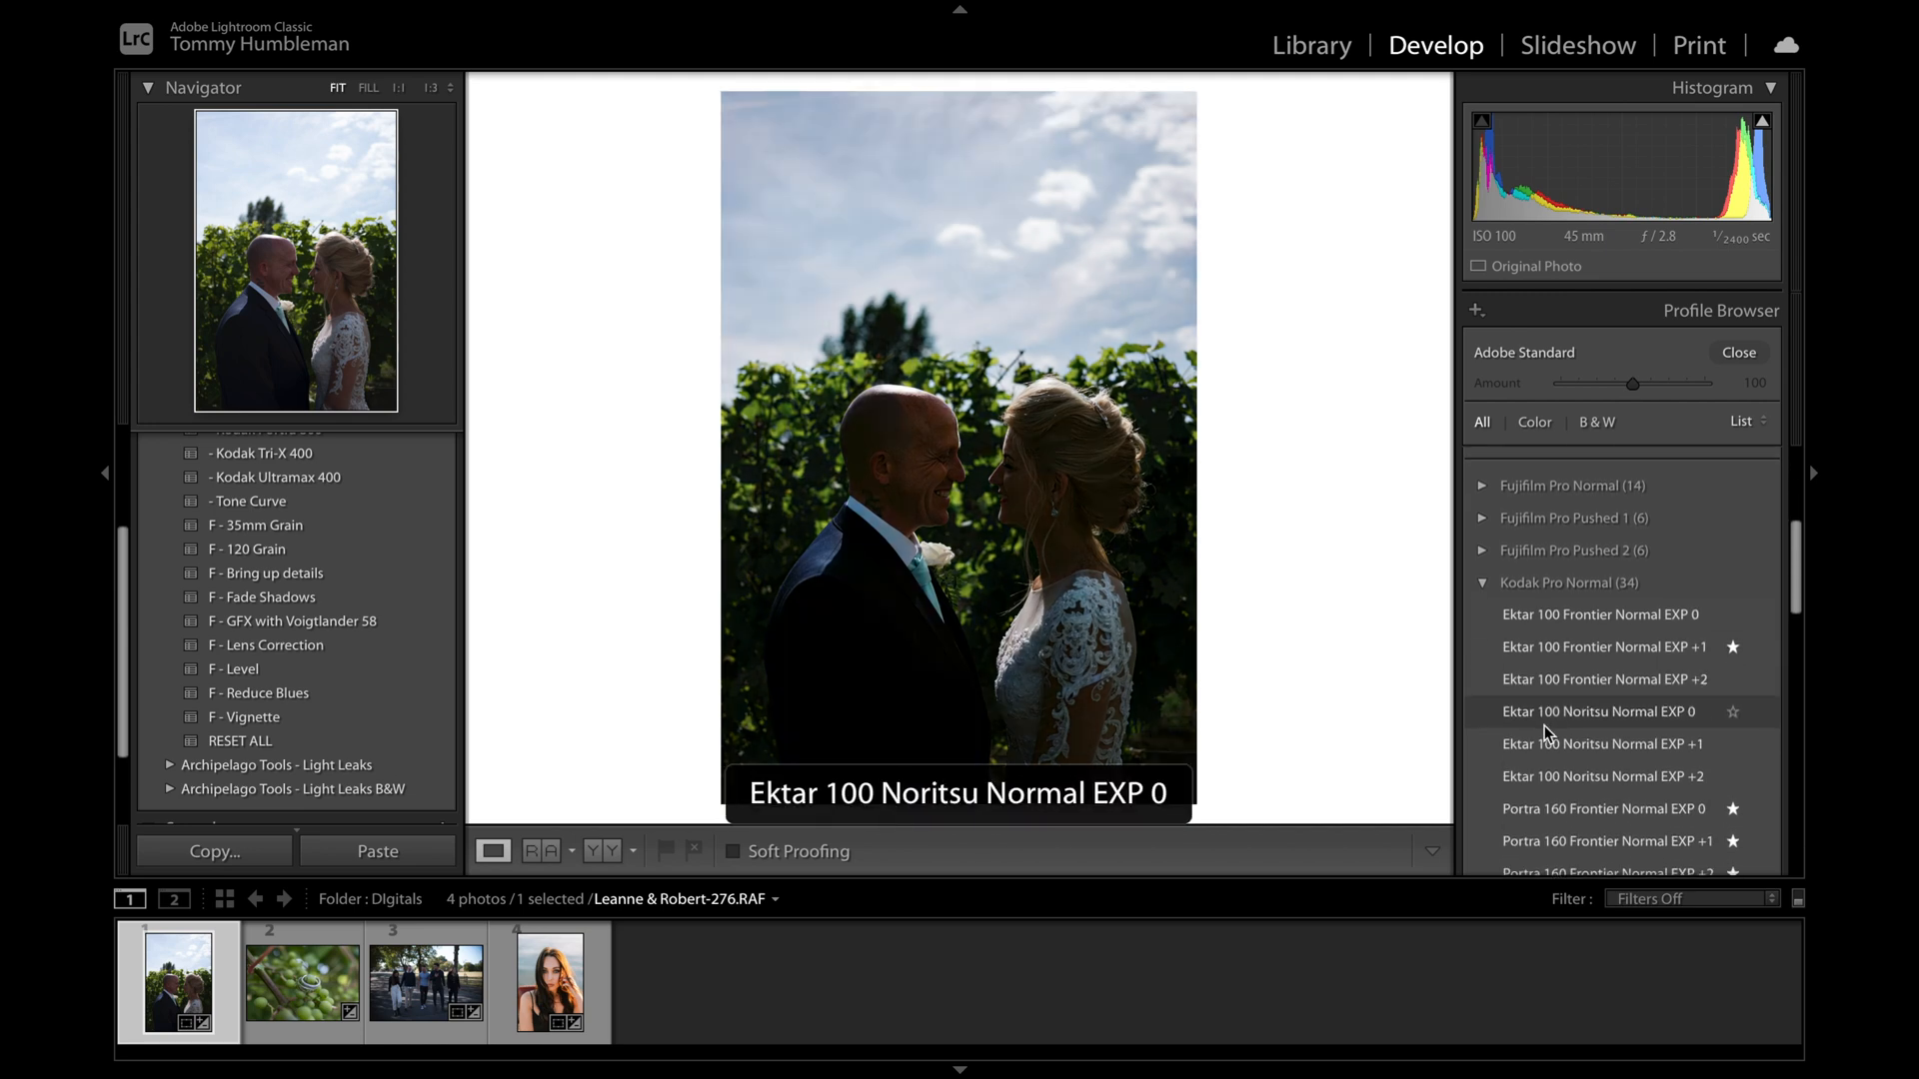
scroll(1544, 730, down, 5)
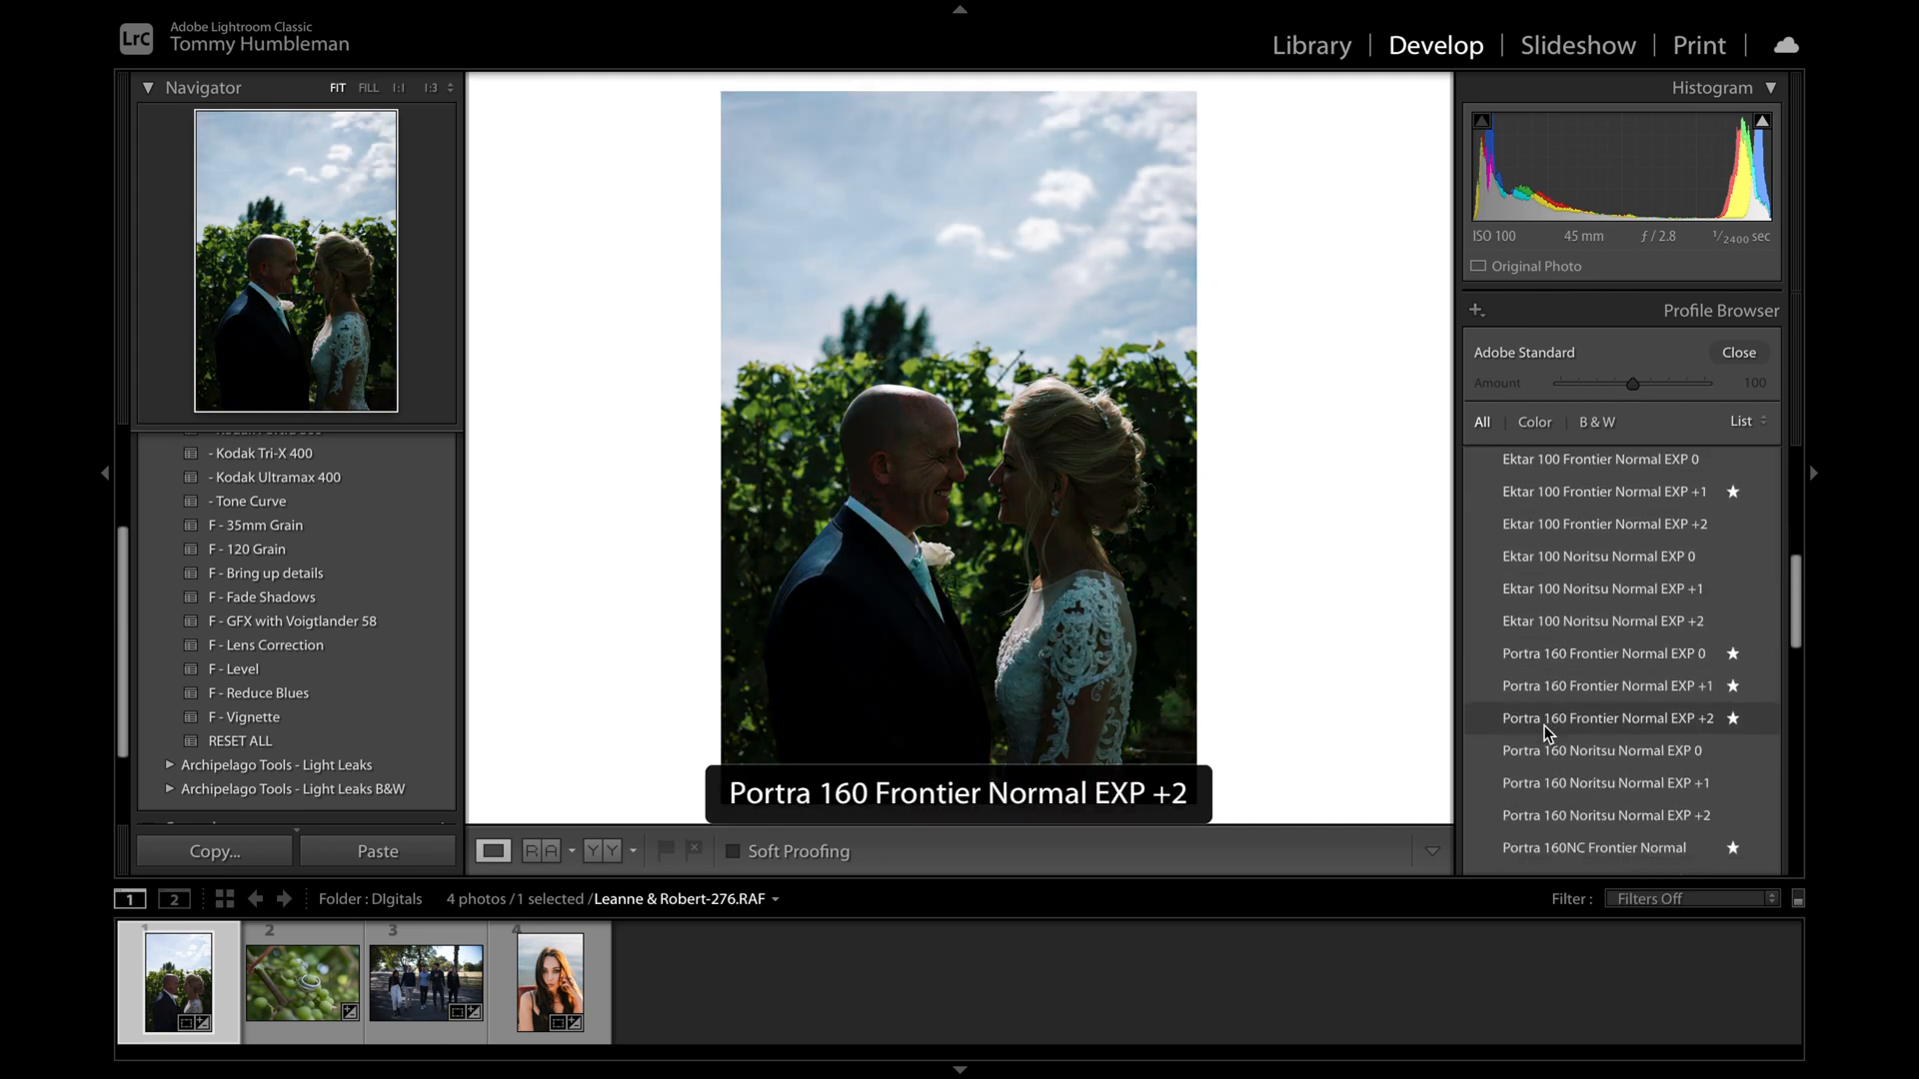
scroll(1544, 730, down, 11)
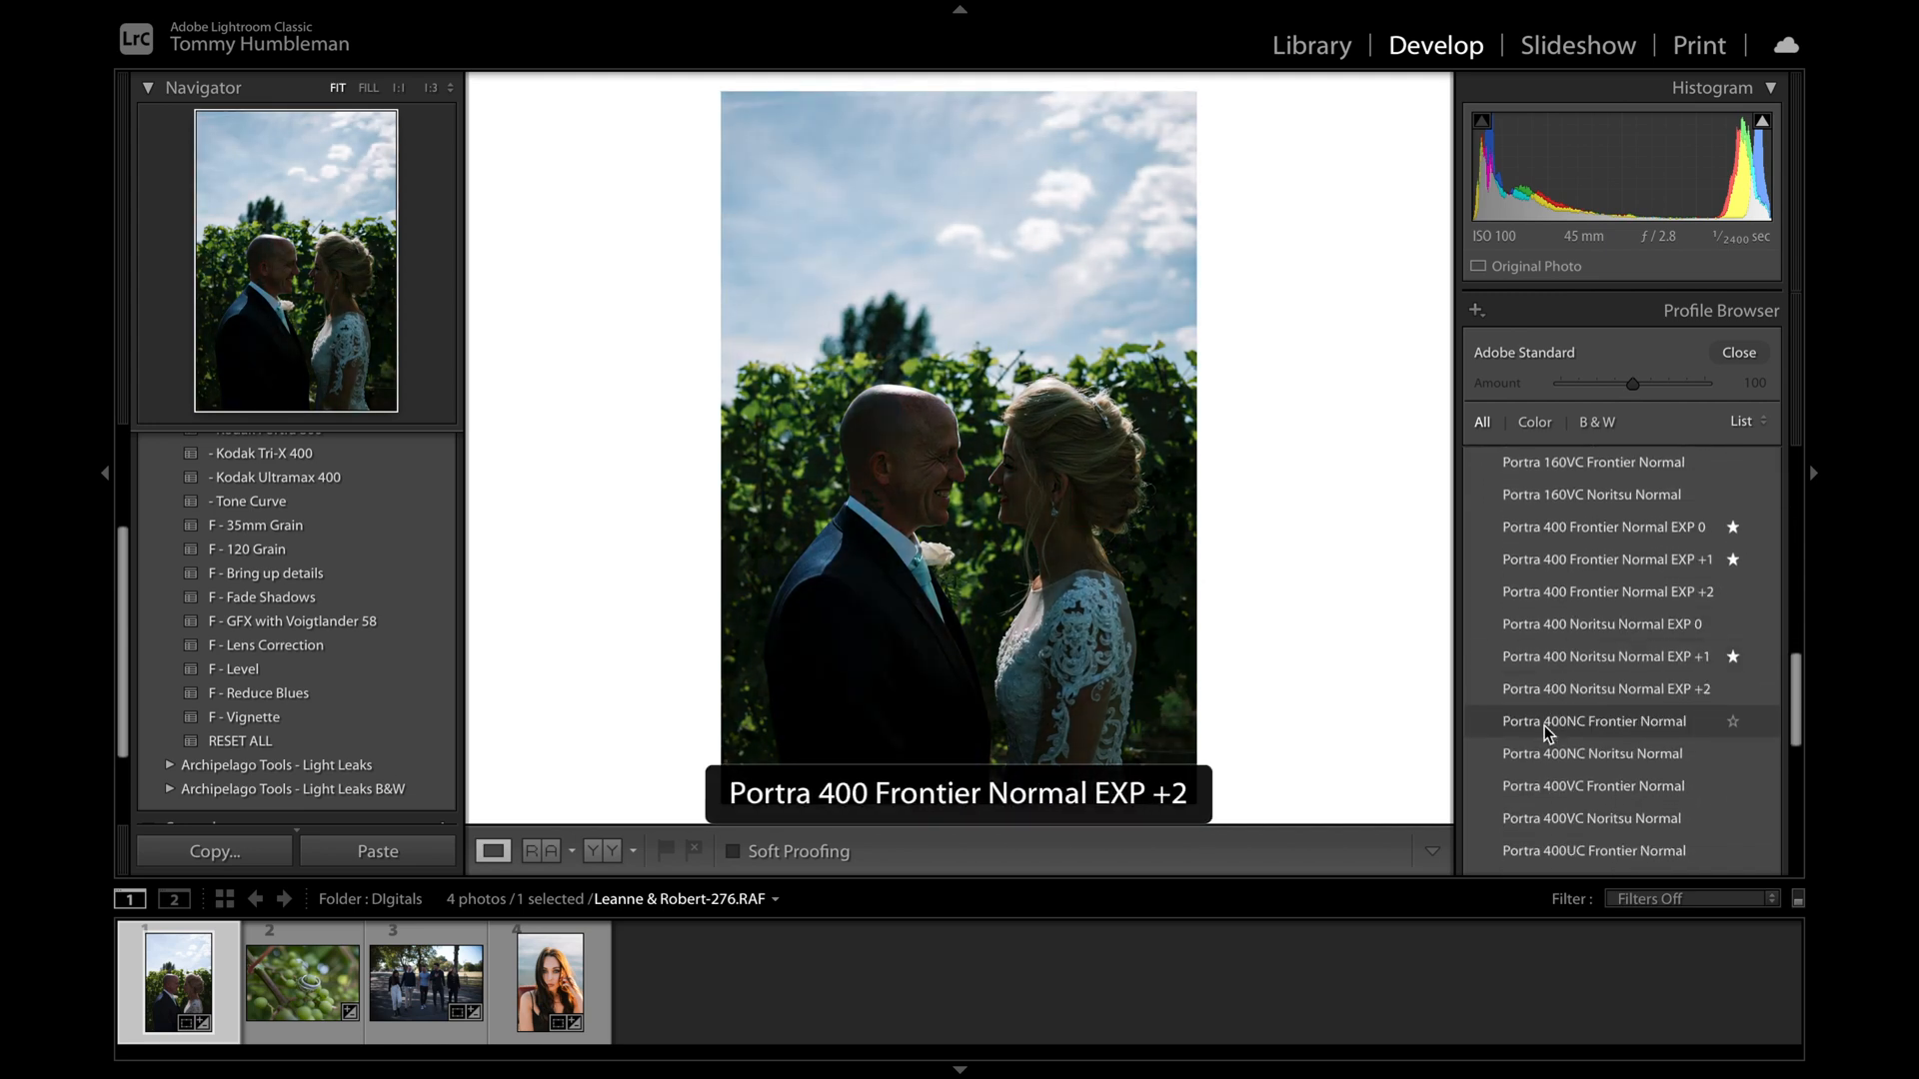
scroll(1544, 725, down, 2)
scroll(1544, 725, up, 9)
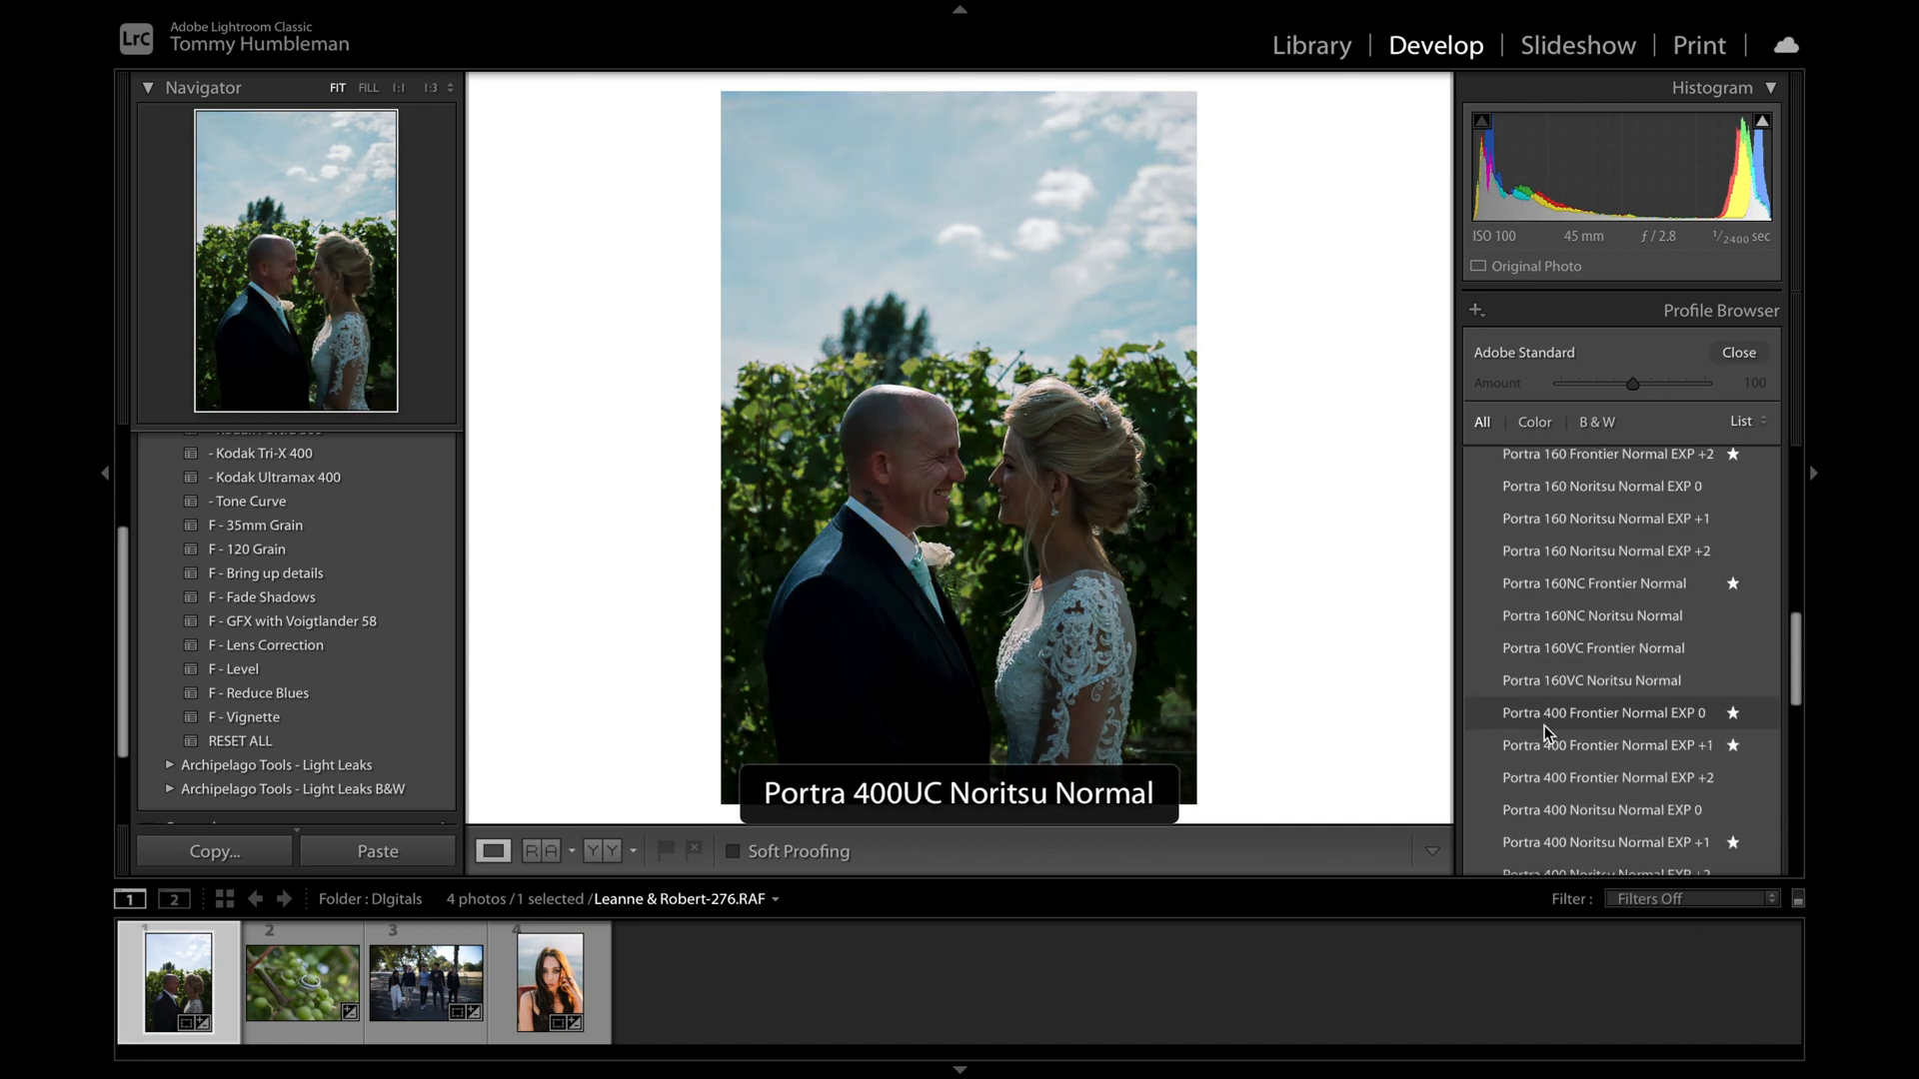
scroll(1547, 723, down, 1)
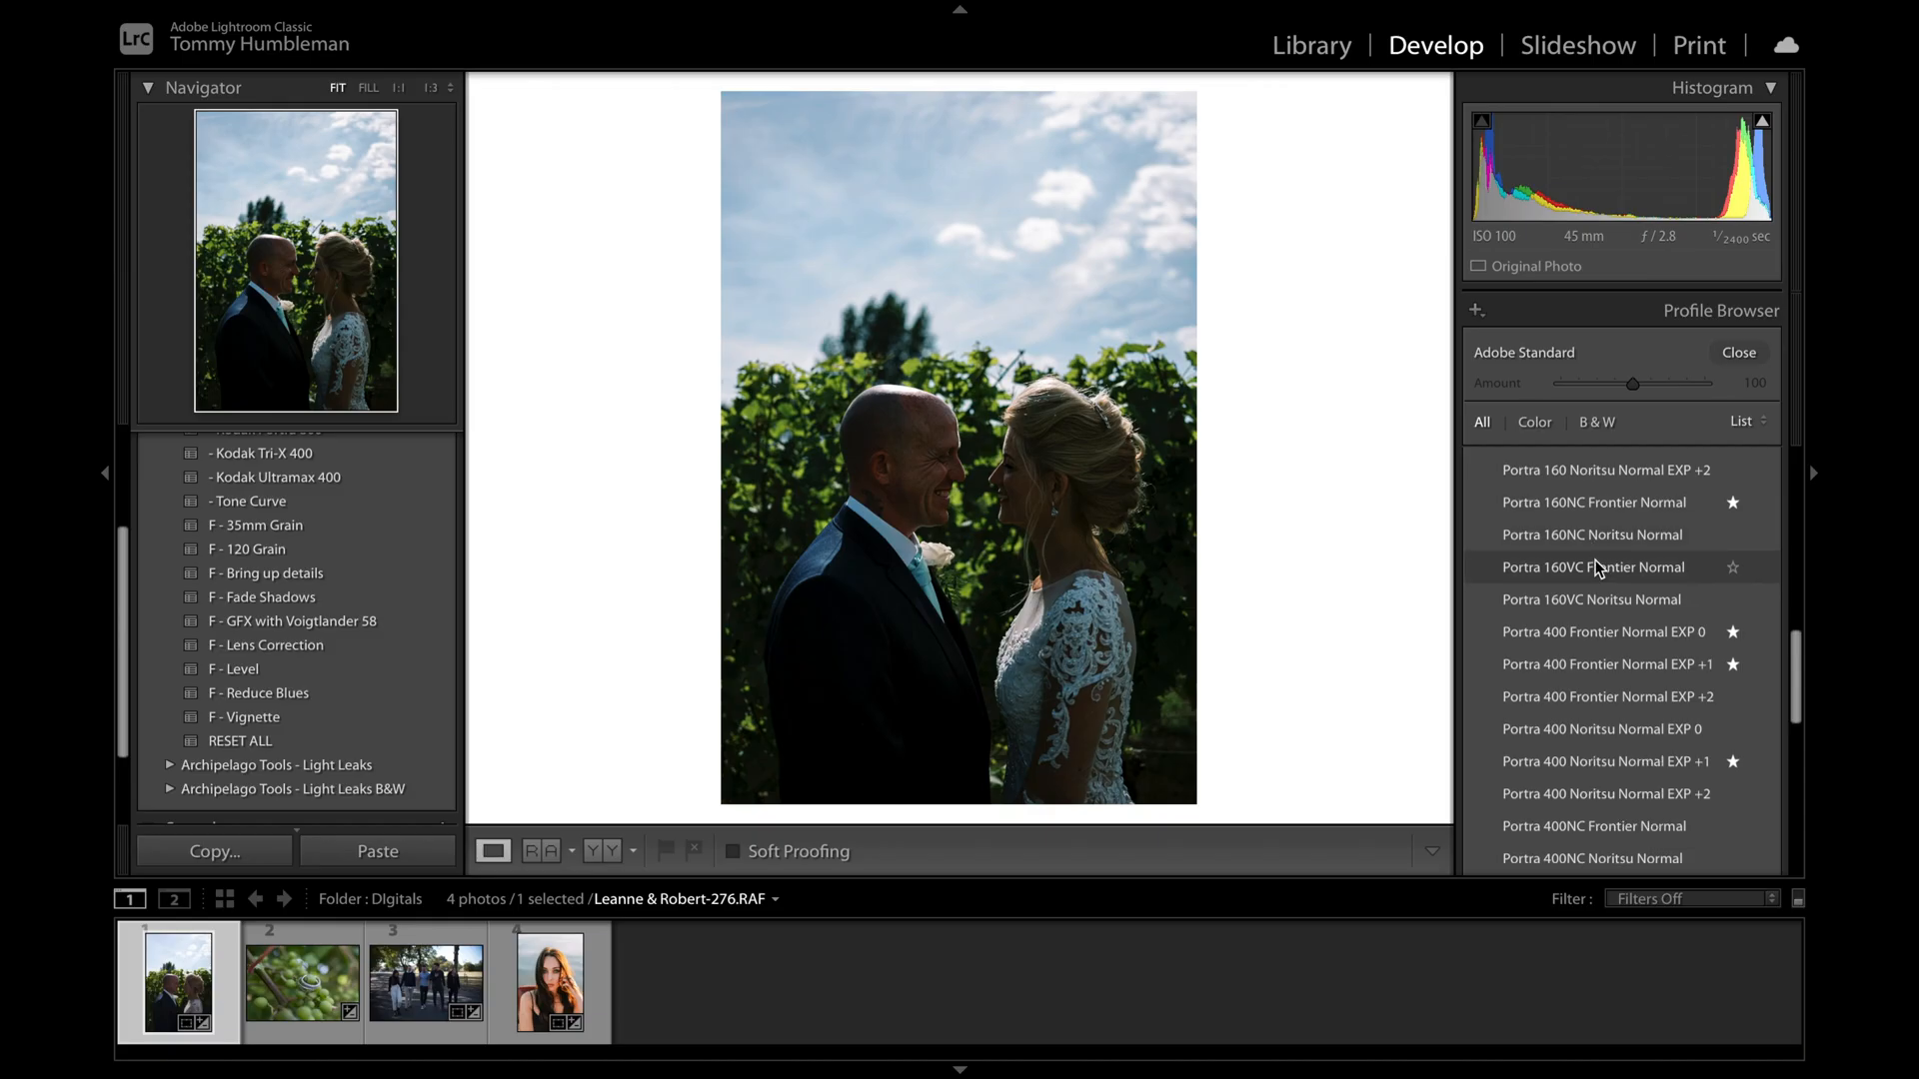
scroll(1595, 567, up, 5)
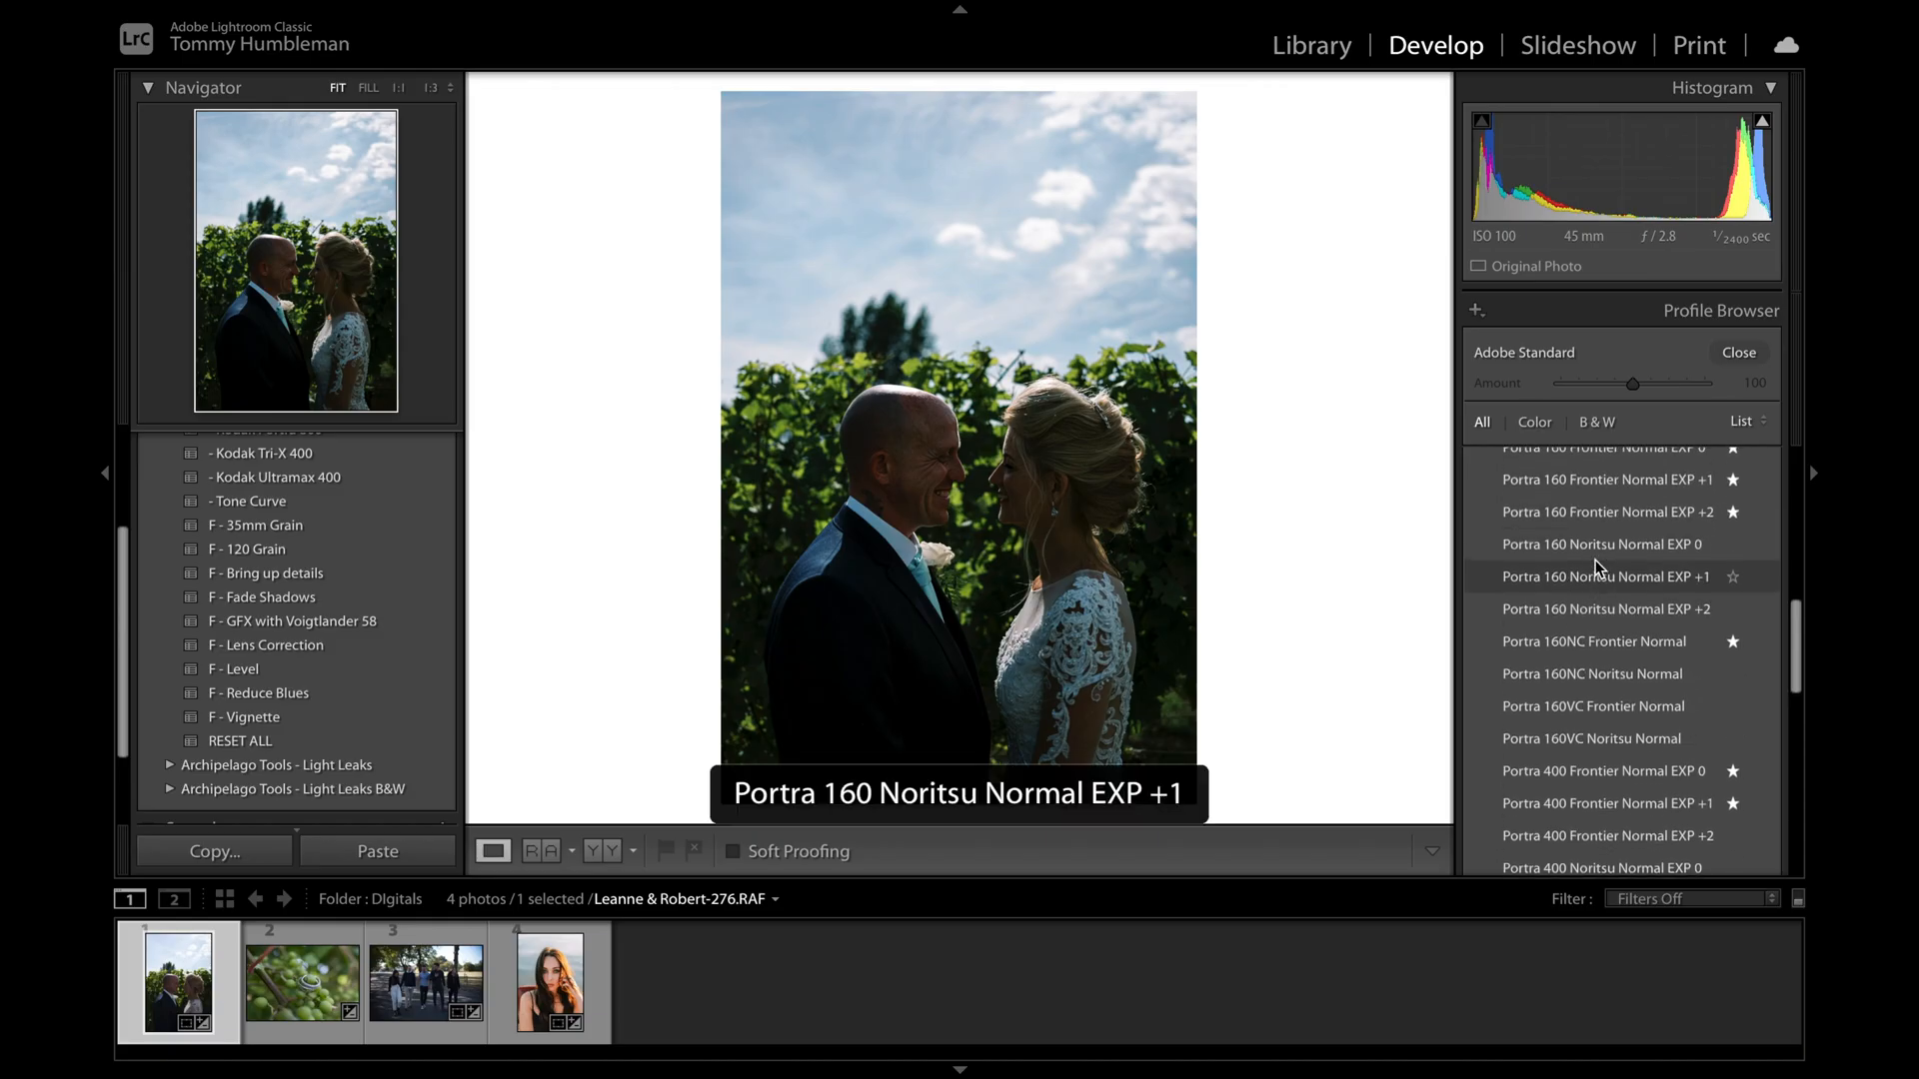
scroll(1529, 557, up, 5)
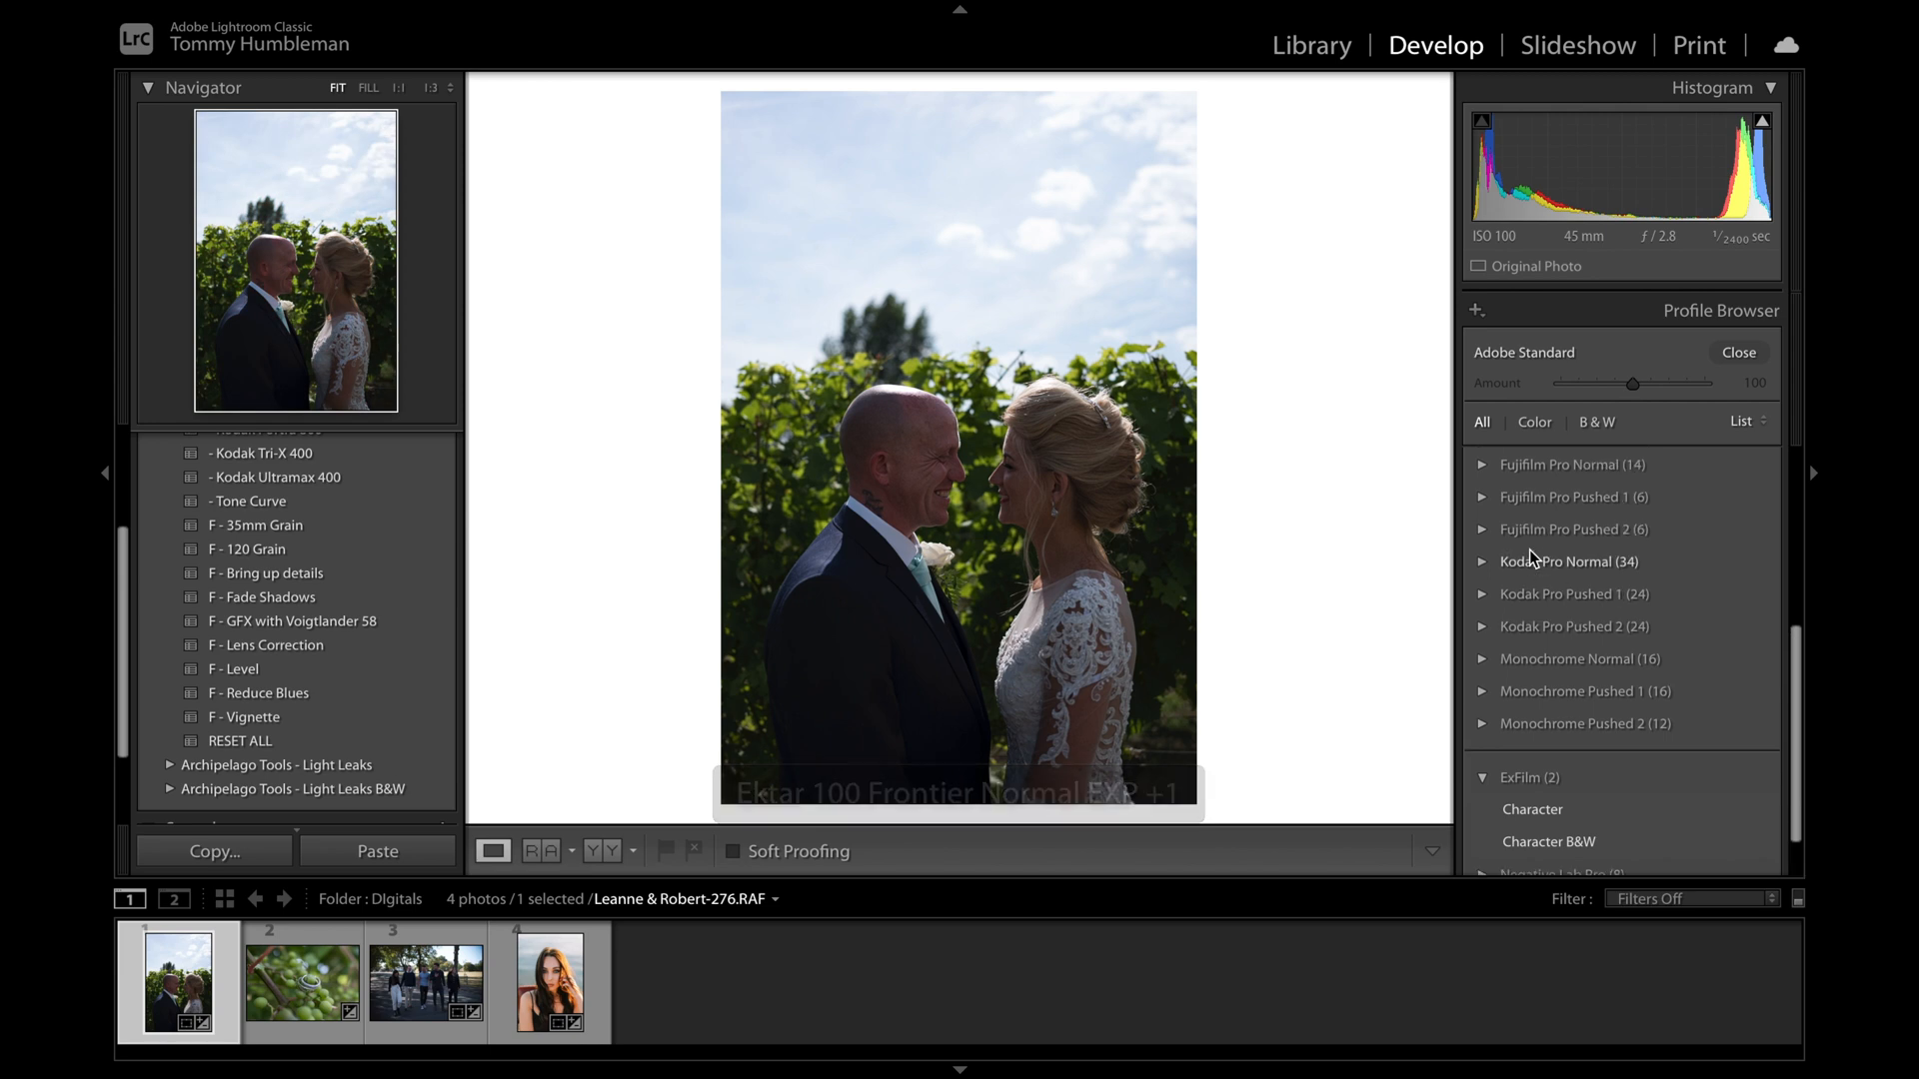
Step: Expand the Fujifilm Pro Normal group, preview its Pro400H profiles on the photo, then collapse it and review the remaining profile groups
click(1482, 521)
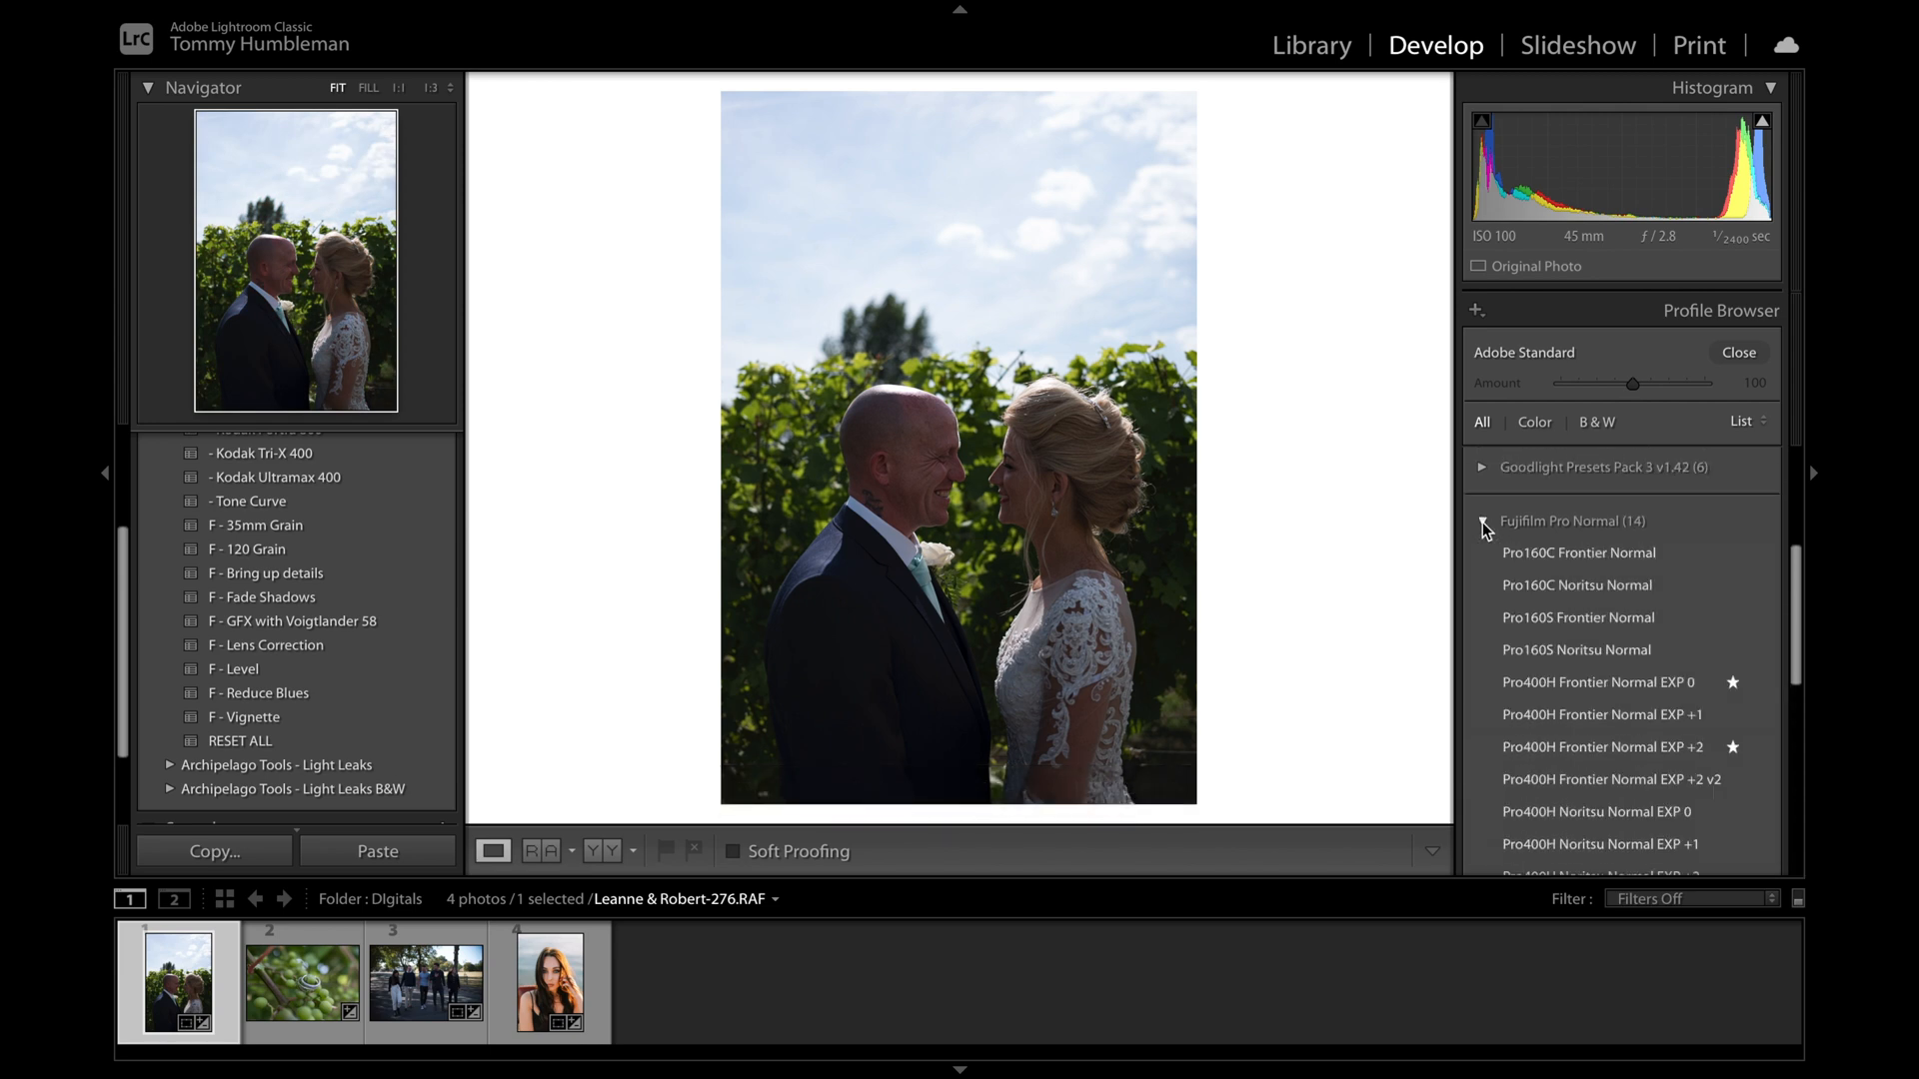
scroll(1553, 634, down, 2)
scroll(1551, 650, down, 1)
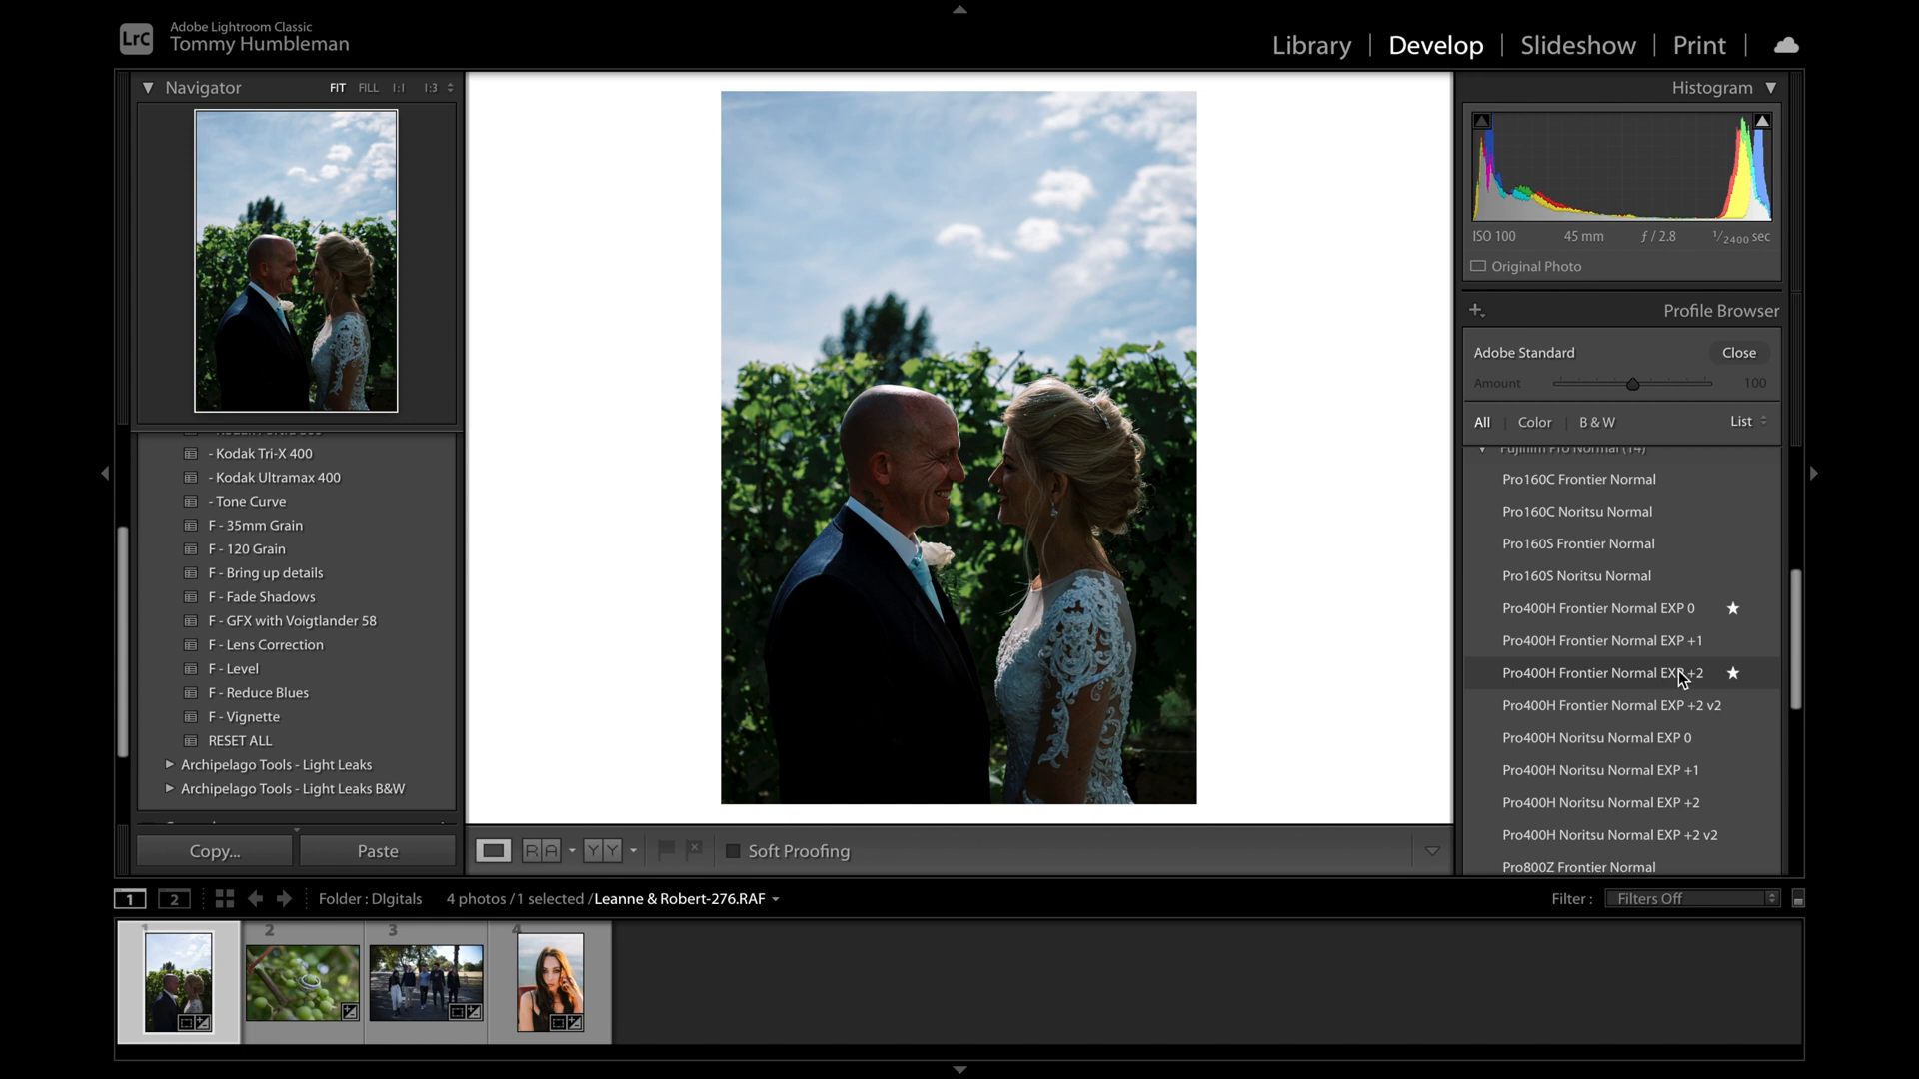
scroll(1669, 514, up, 3)
click(1483, 574)
scroll(1593, 646, down, 2)
scroll(1593, 646, up, 2)
scroll(1592, 646, up, 2)
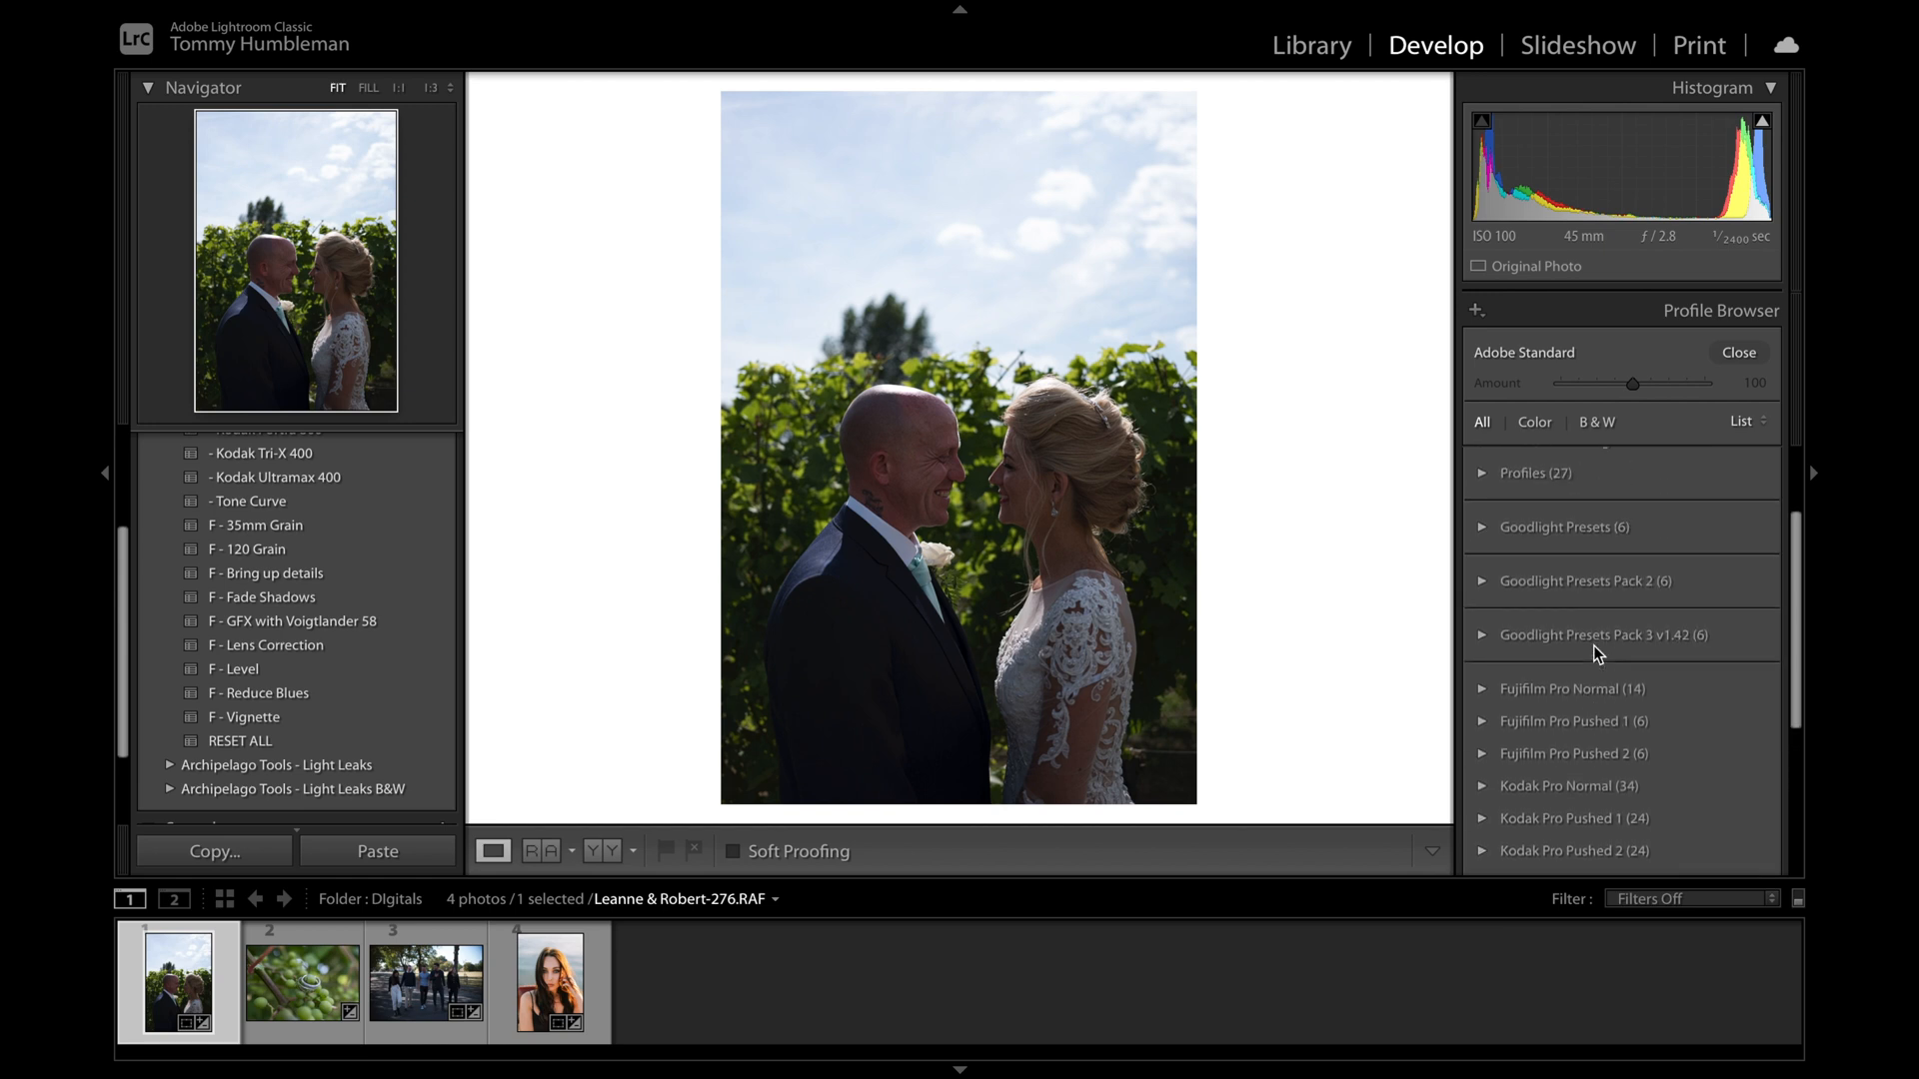
scroll(1593, 645, down, 1)
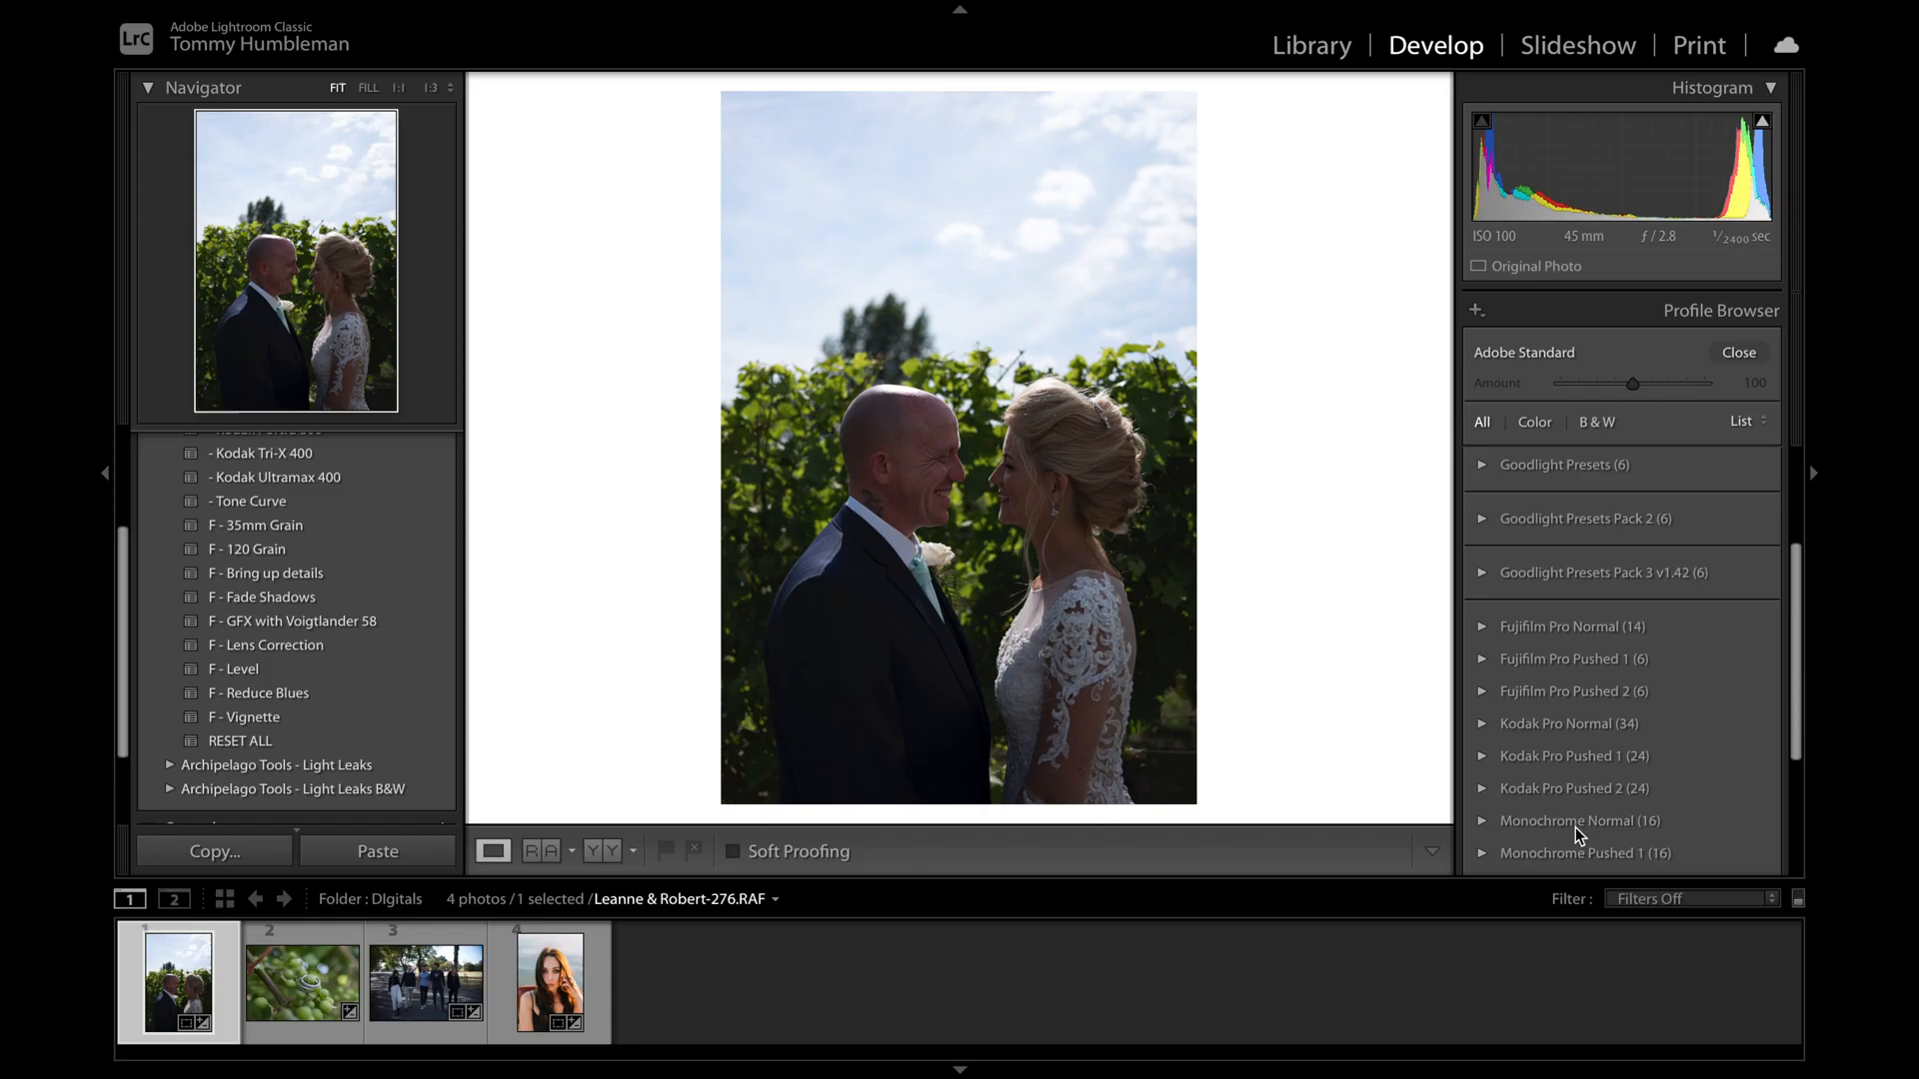
Step: Expand Kodak Pro Normal, check the favorite marker on Ektar 100 Frontier Normal EXP +1, and close the Profile Browser
click(1483, 715)
click(1732, 778)
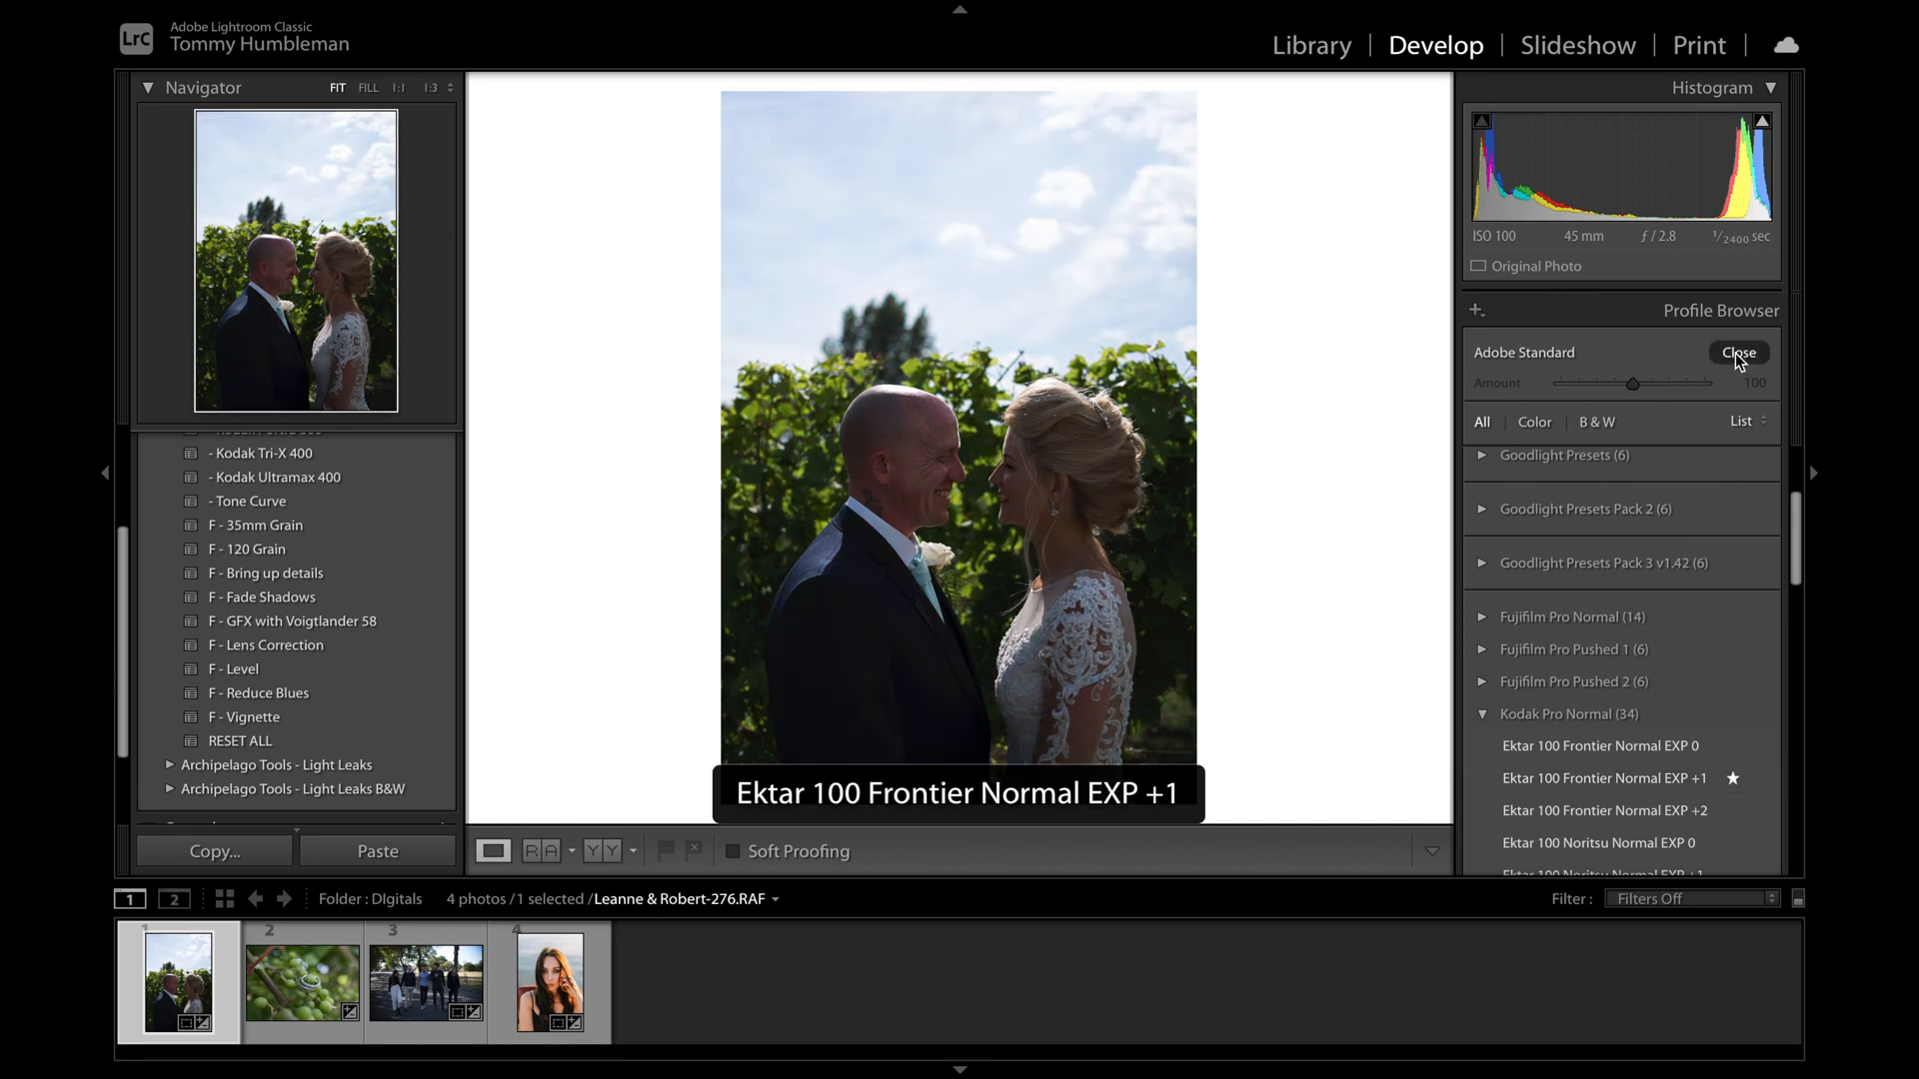
click(1739, 355)
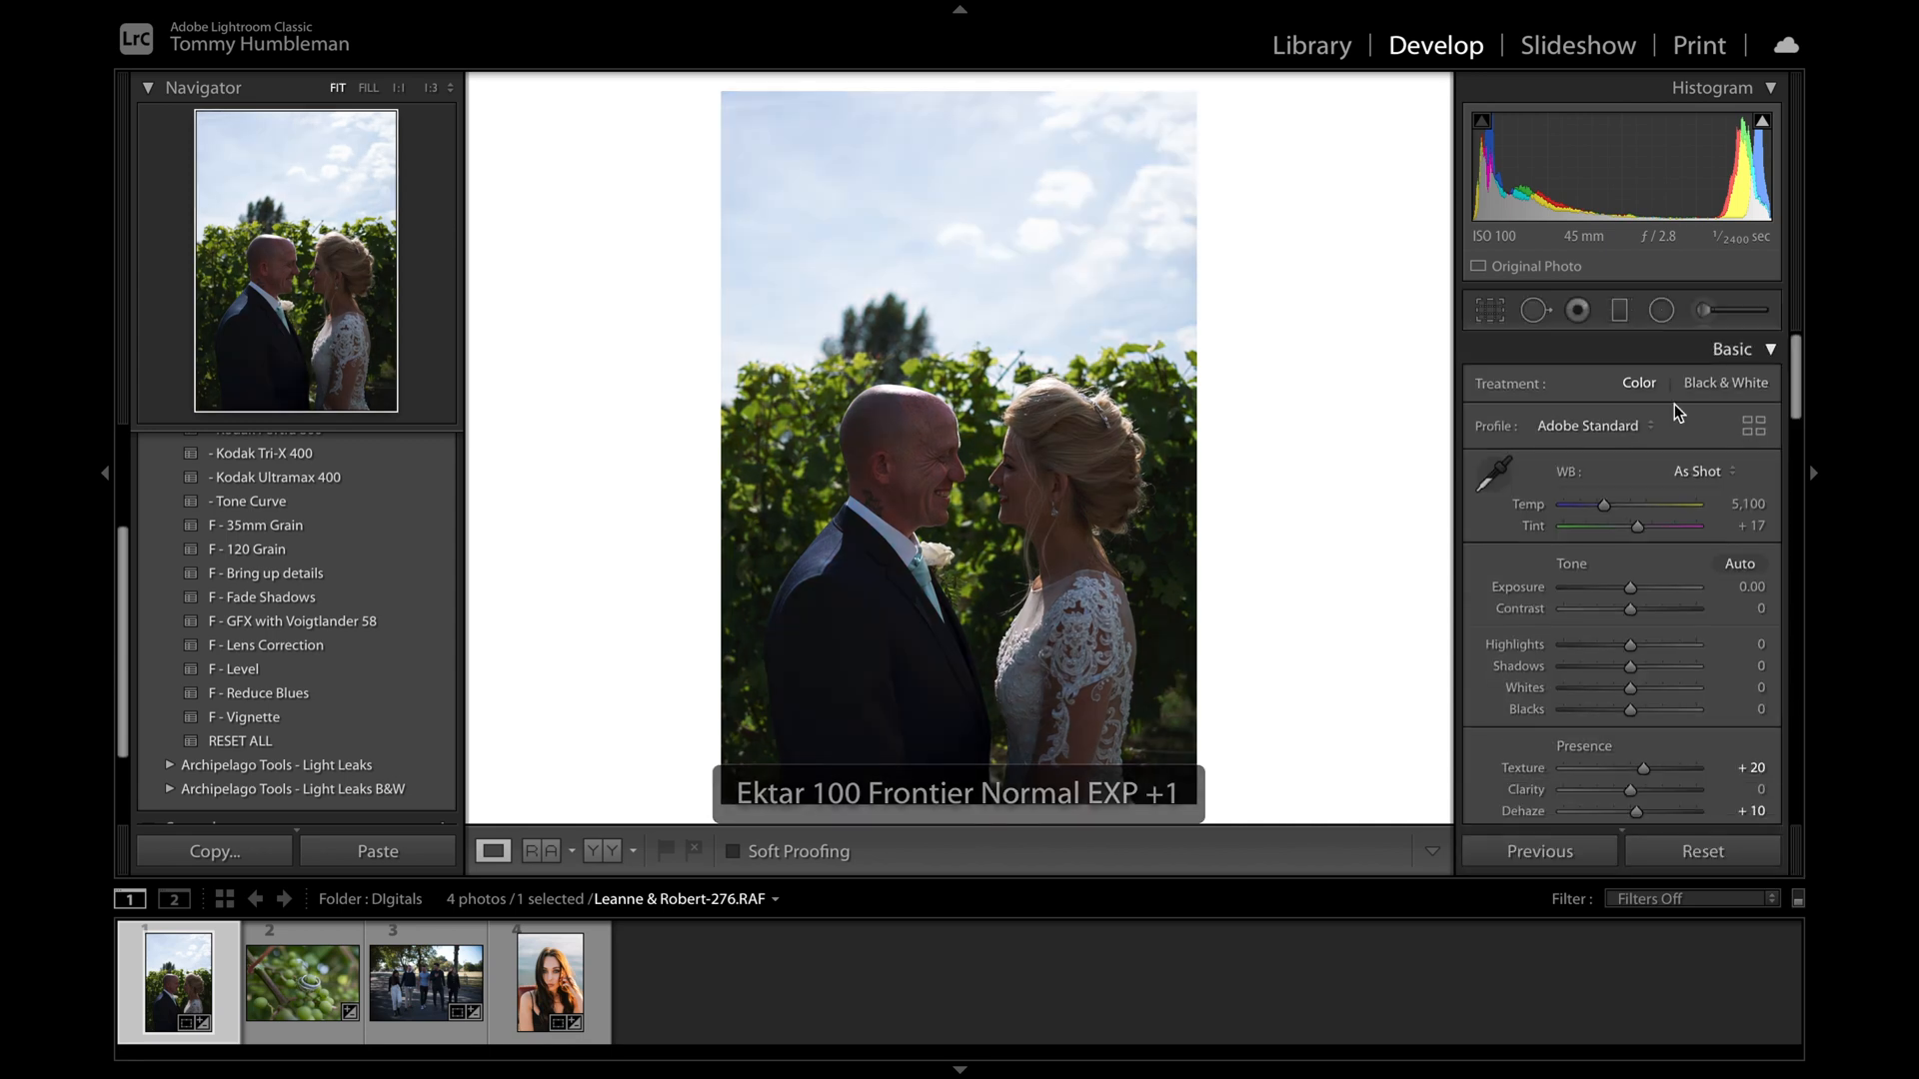
Step: Apply the favorite profile Pro400H Frontier Normal EXP +2 to the wedding photo
click(1618, 424)
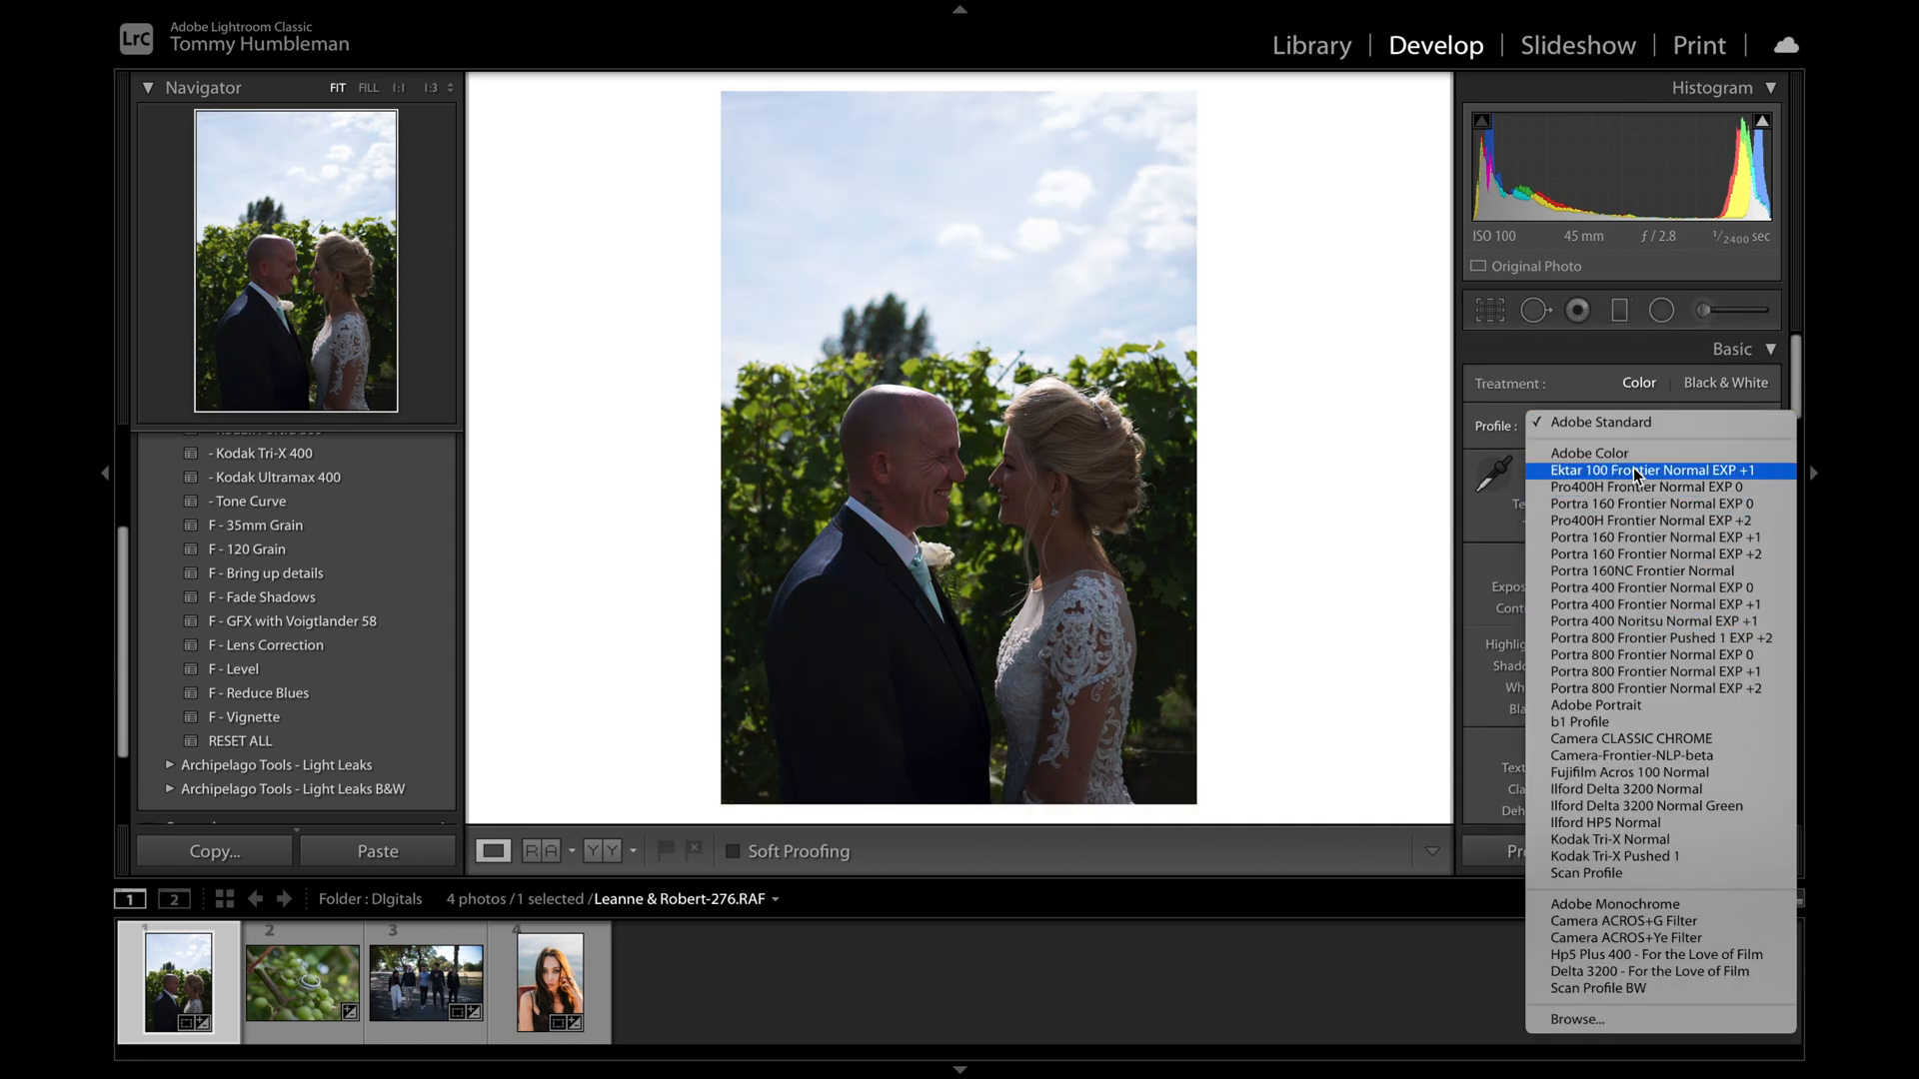
click(1362, 689)
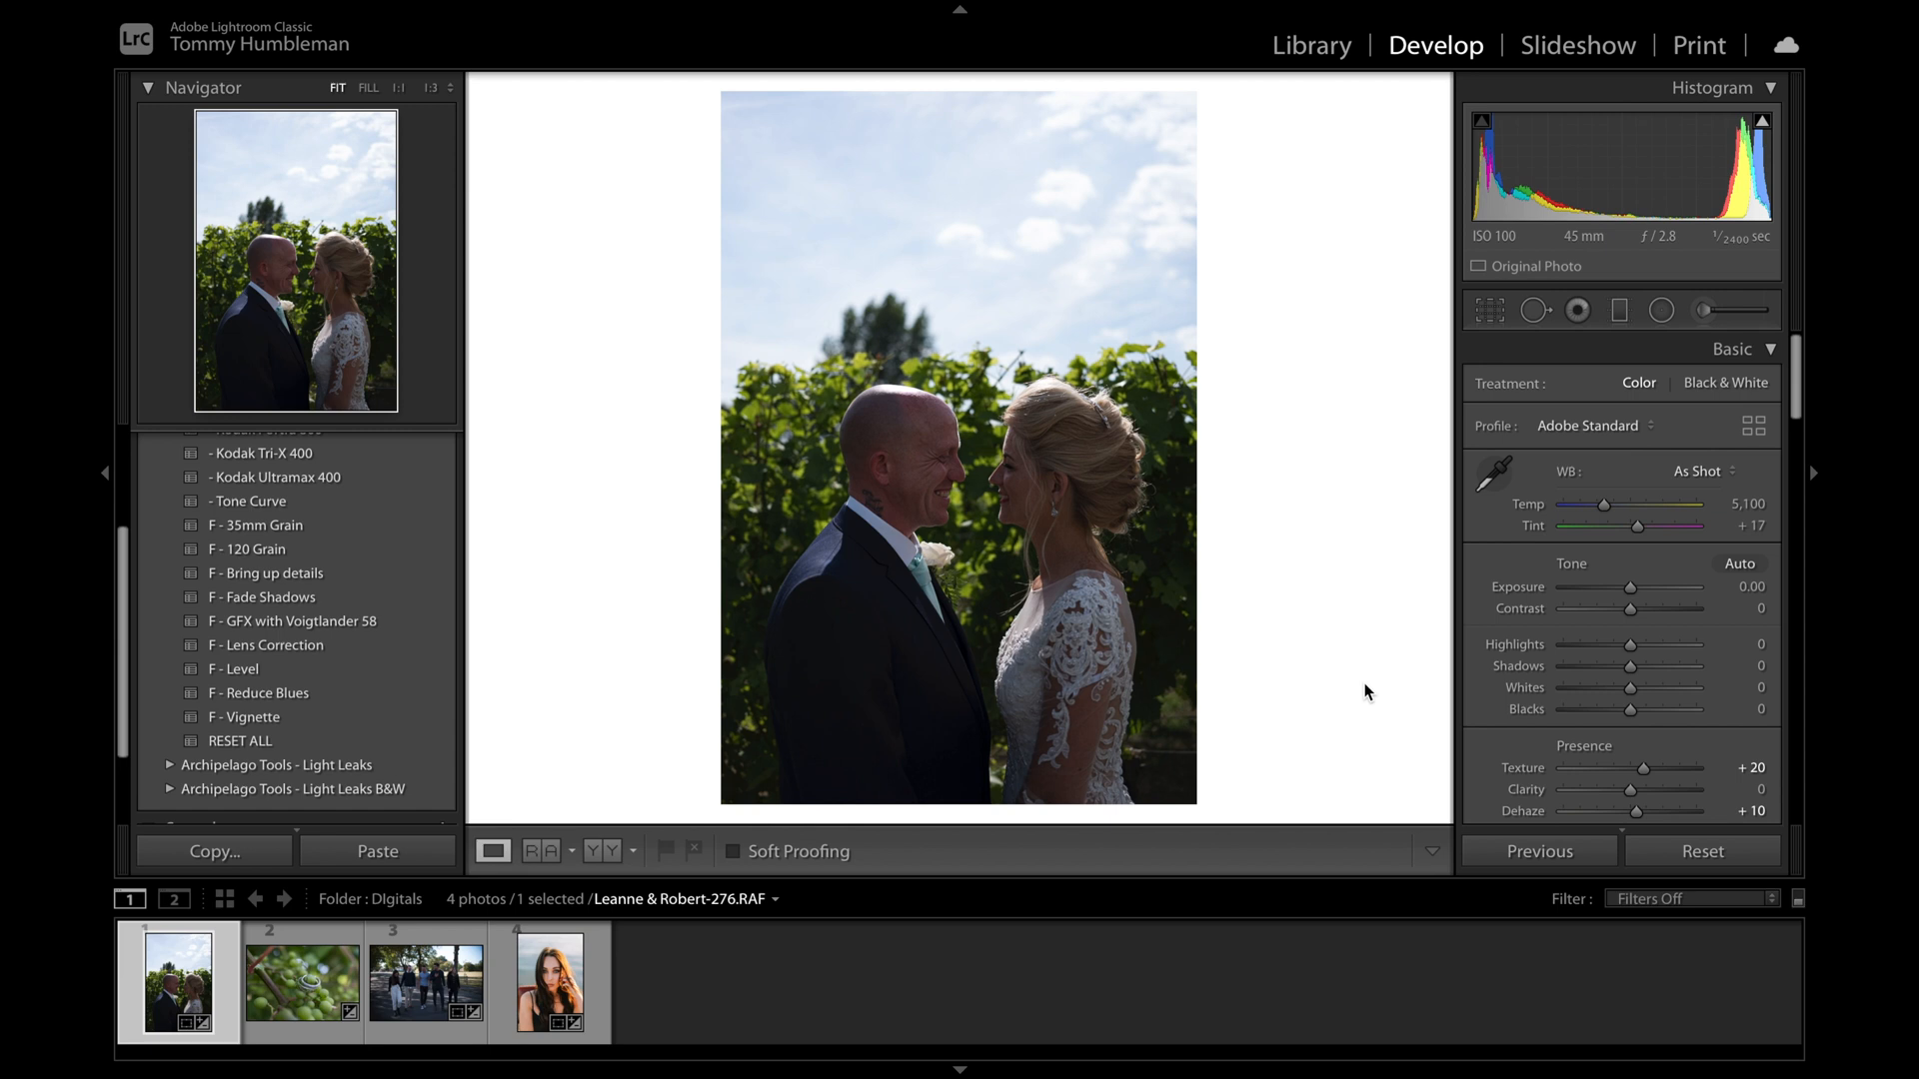
click(1618, 427)
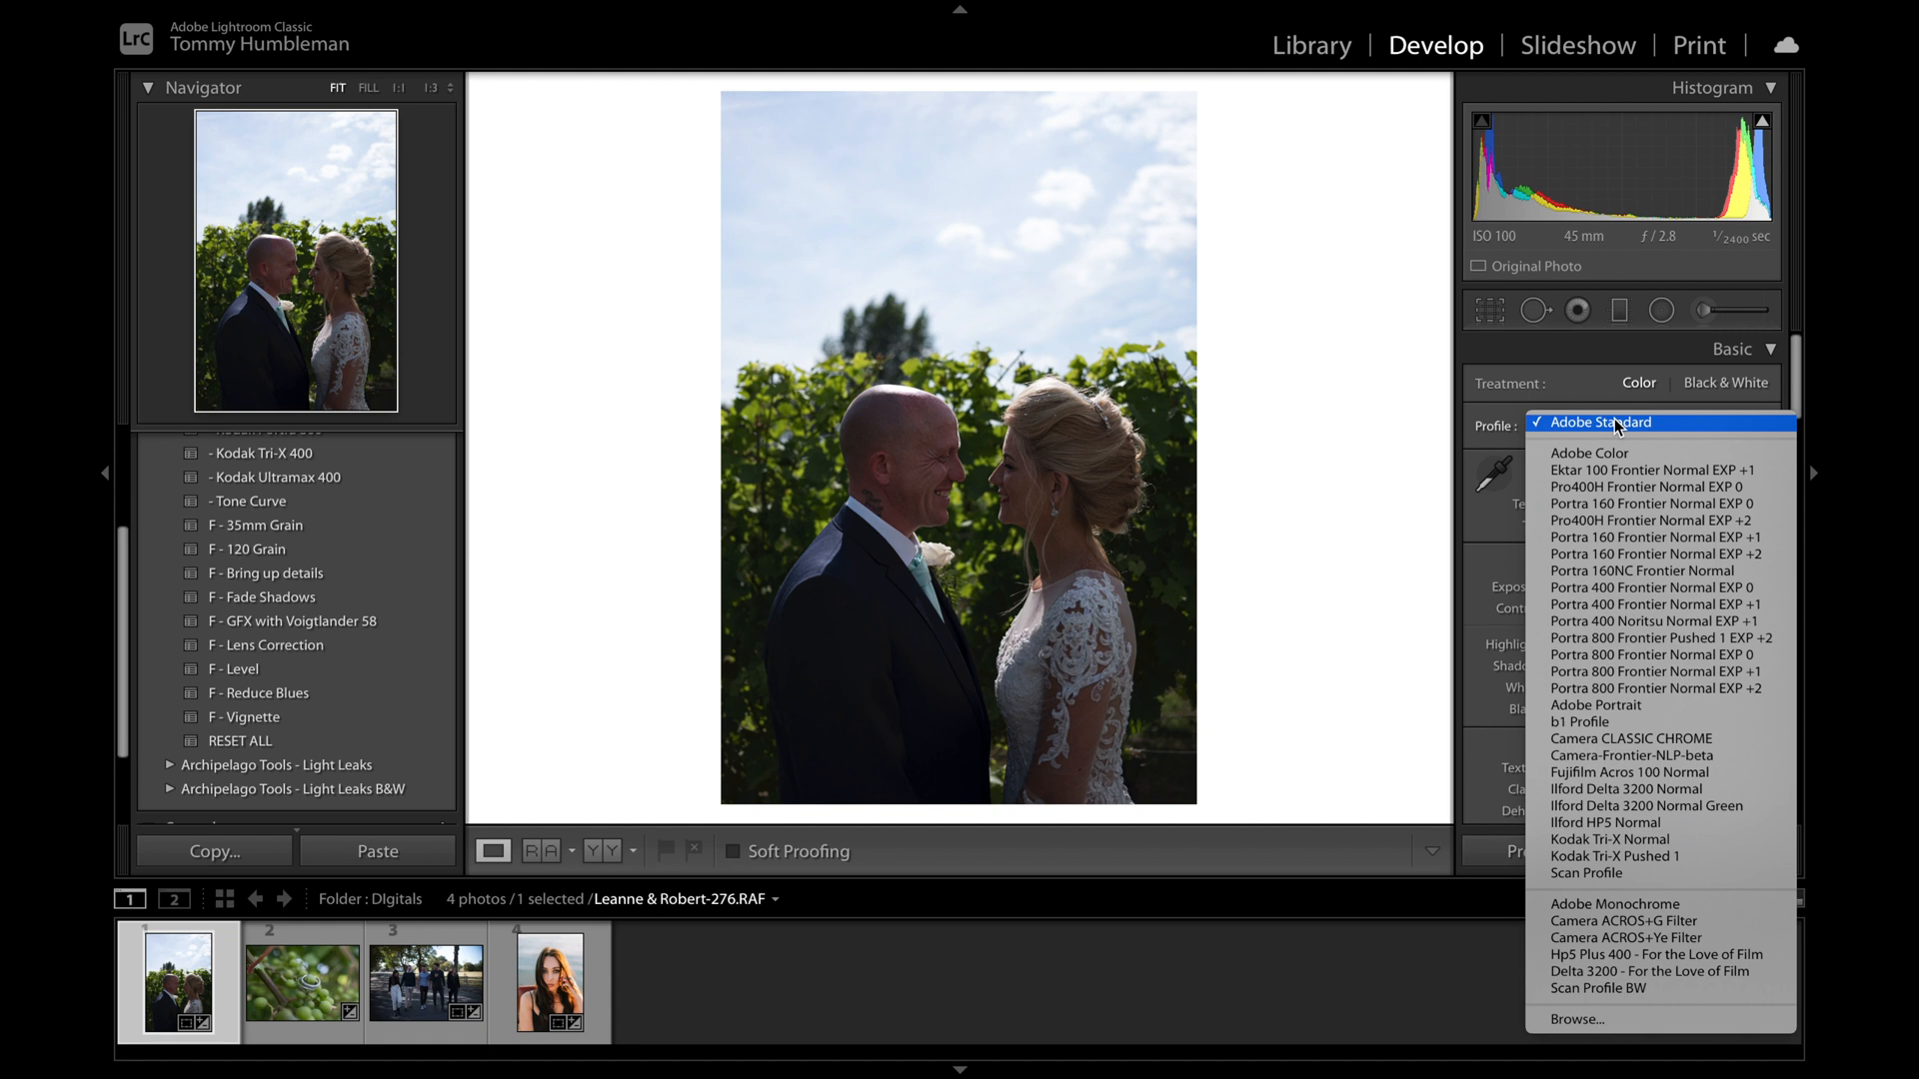
click(1605, 520)
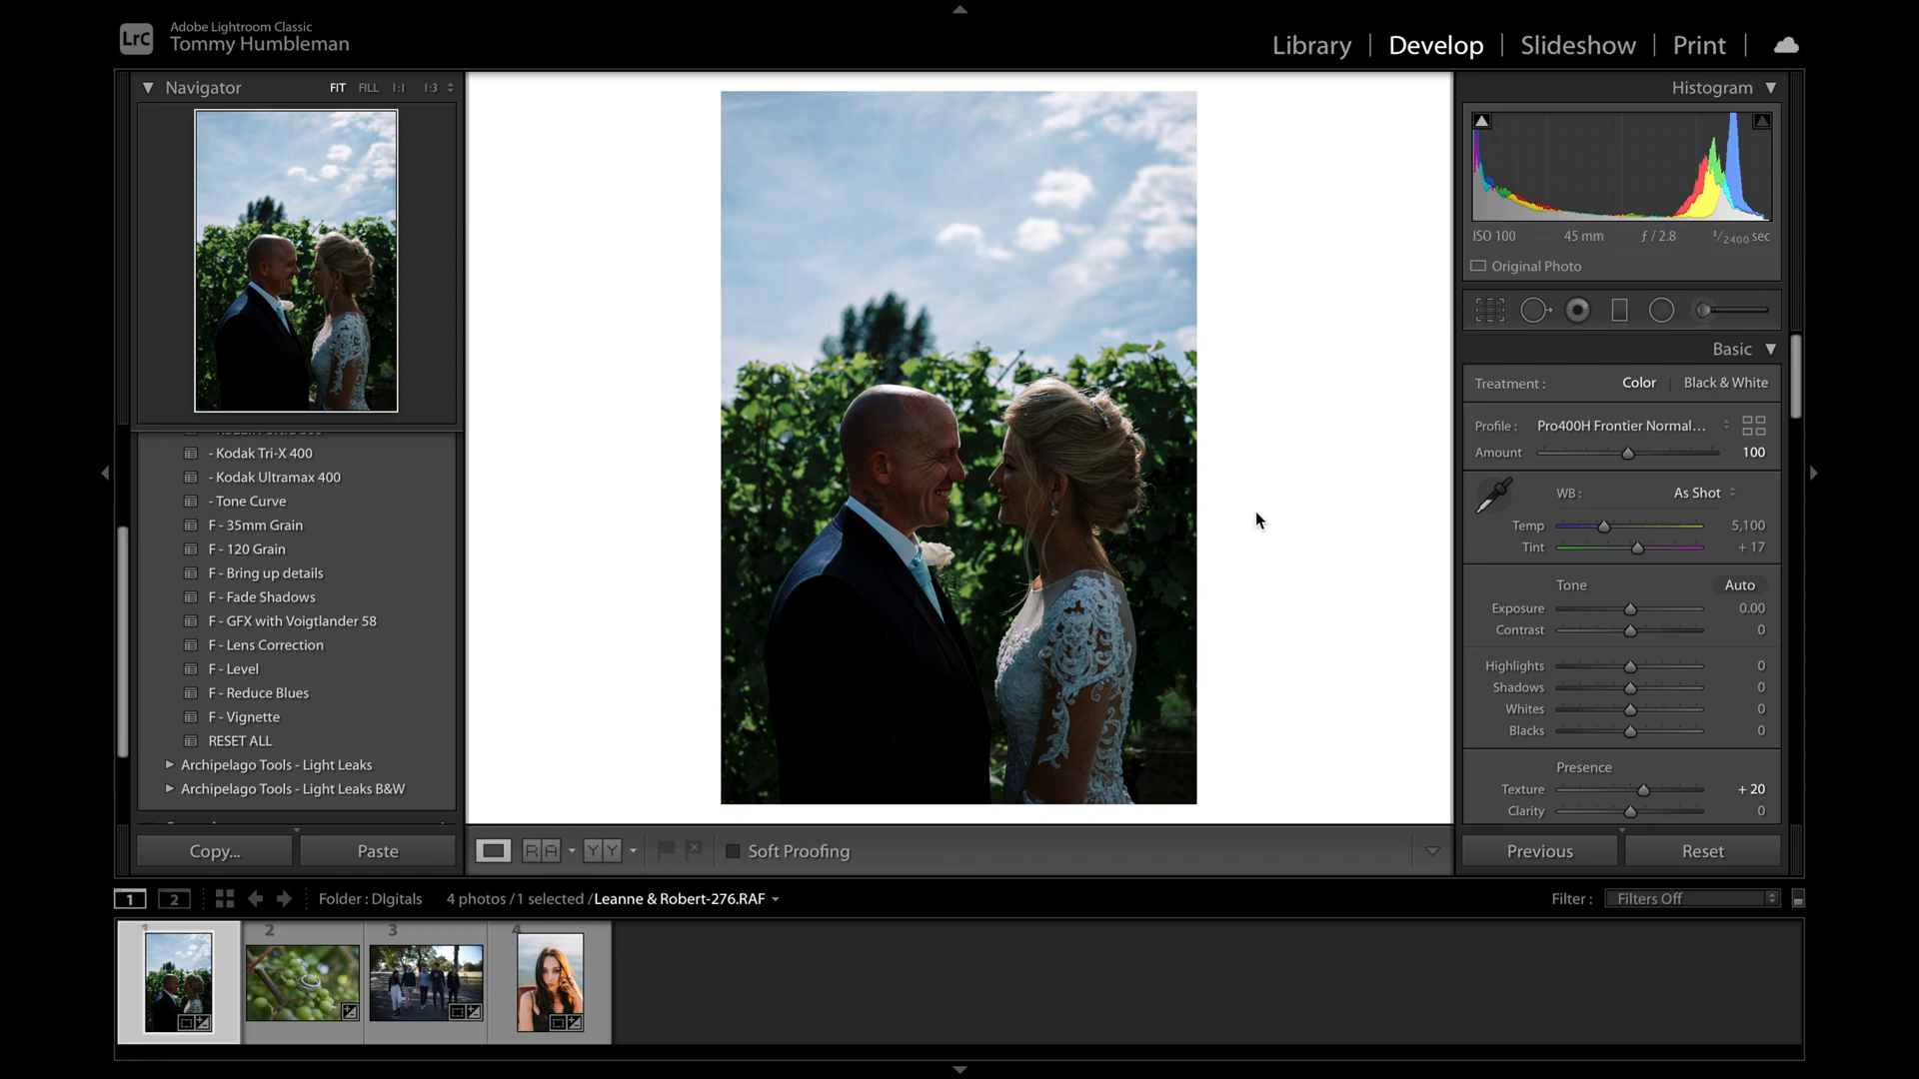
Step: Raise the wedding photo's exposure to +1.80
key(equal)
key(equal)
key(equal)
key(equal)
key(equal)
key(equal)
key(equal)
key(equal)
key(equal)
key(equal)
key(equal)
key(equal)
key(equal)
key(equal)
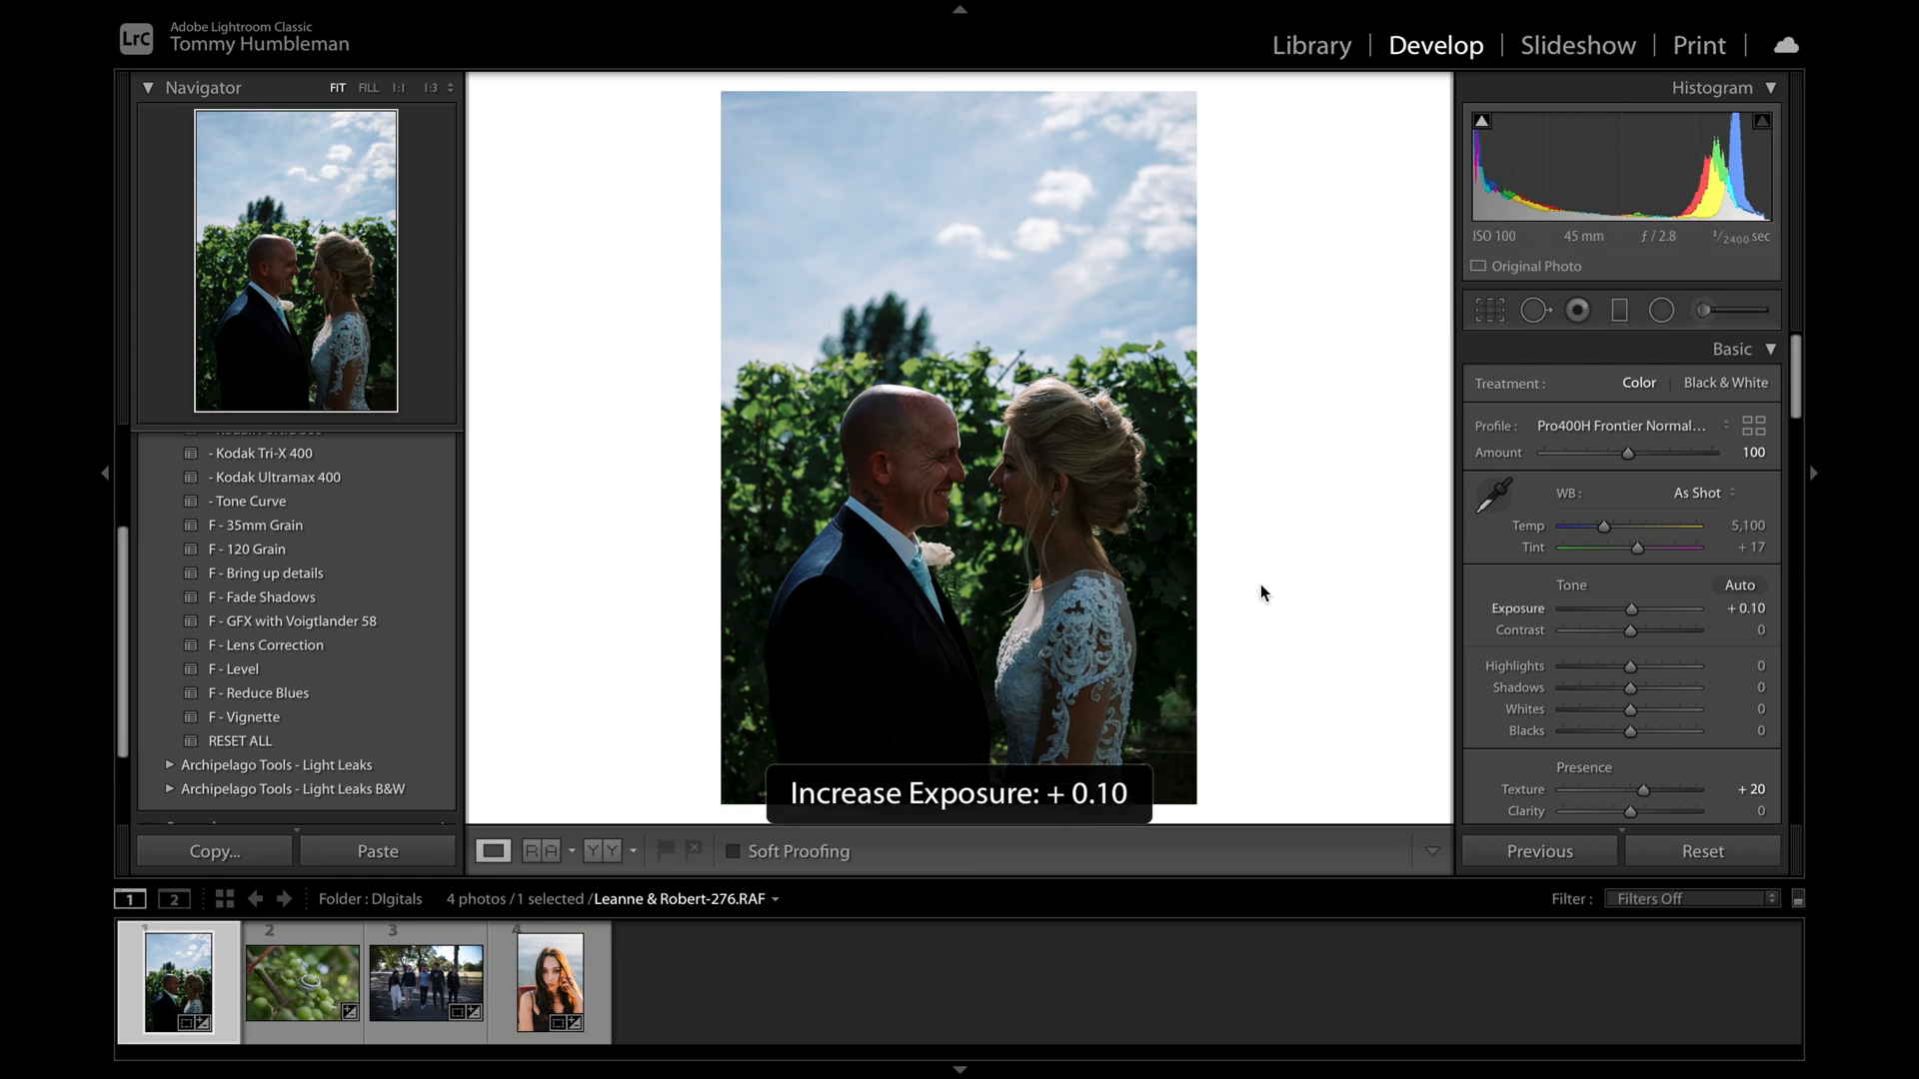
key(equal)
key(equal)
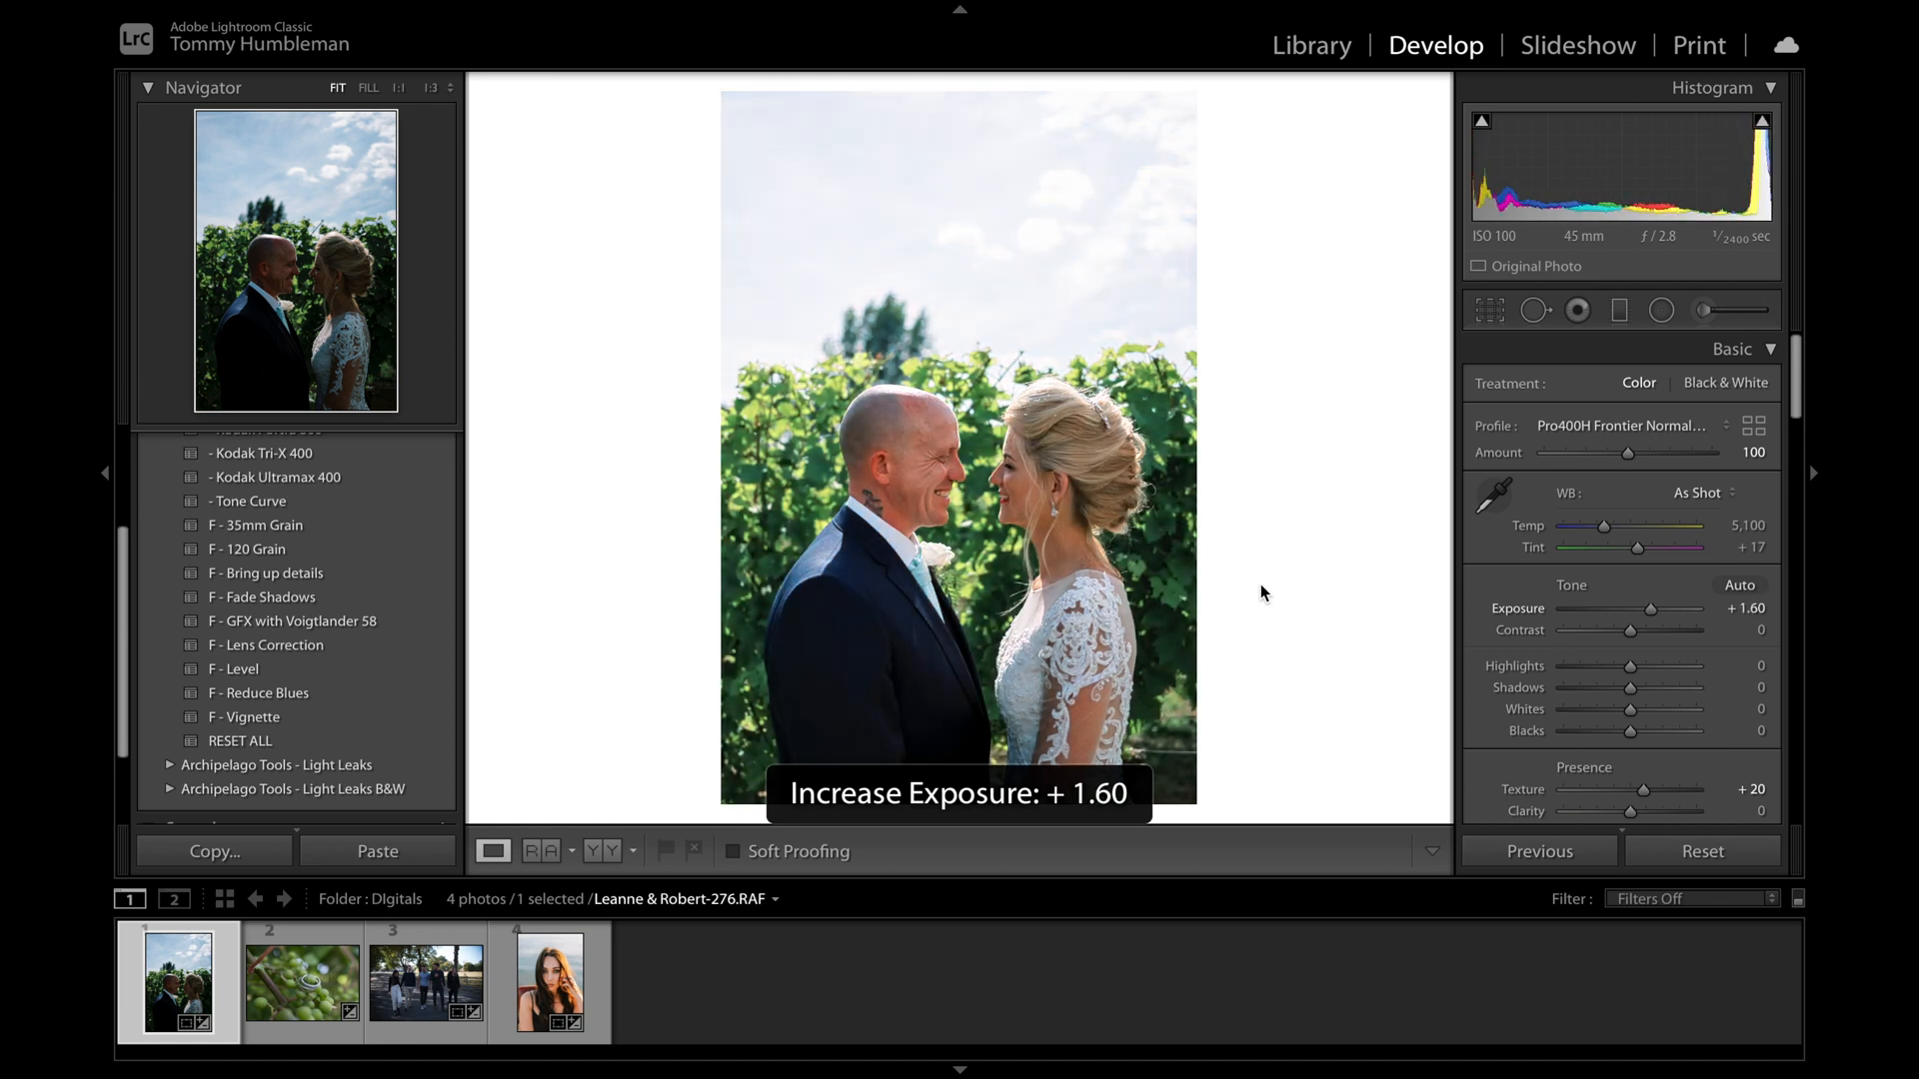
key(equal)
key(equal)
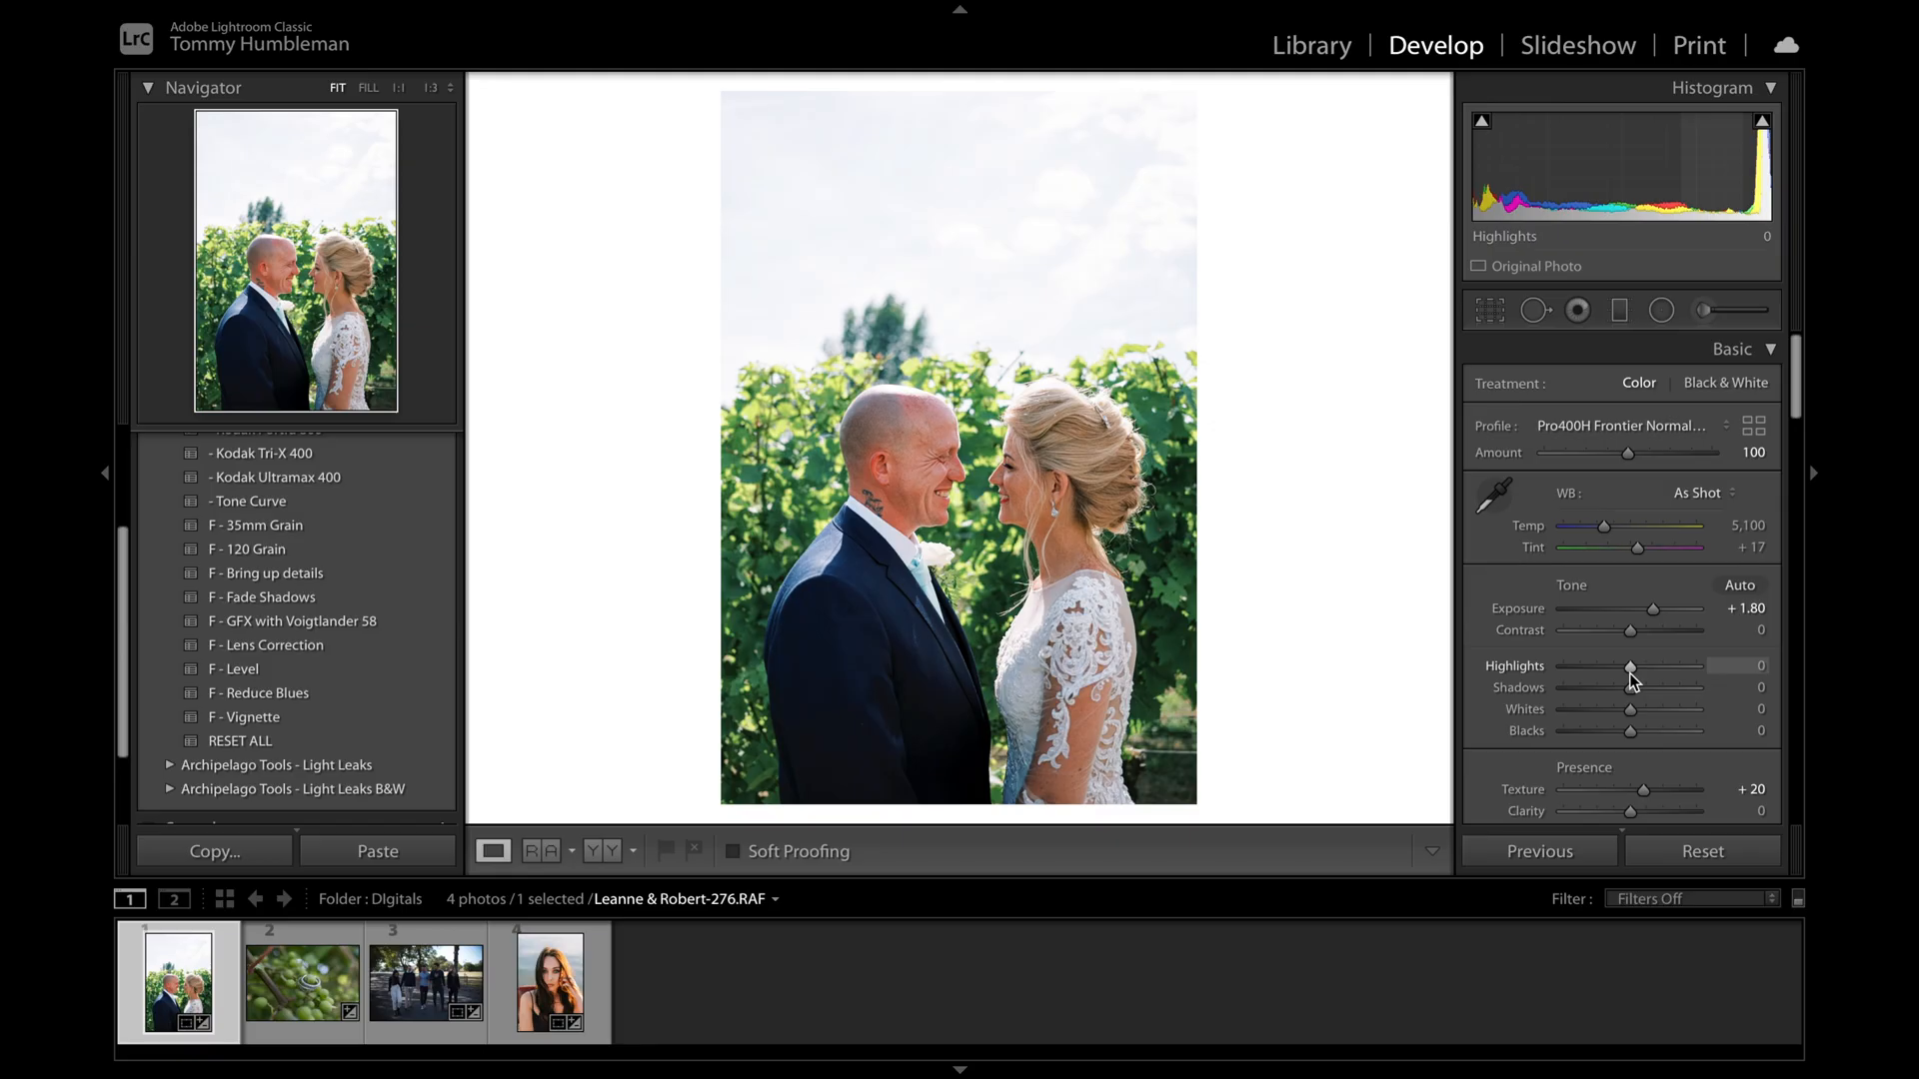
Step: Compare the wedding photo with its before version, and set its white balance to Temp 5,400 and Tint +27
key(backslash)
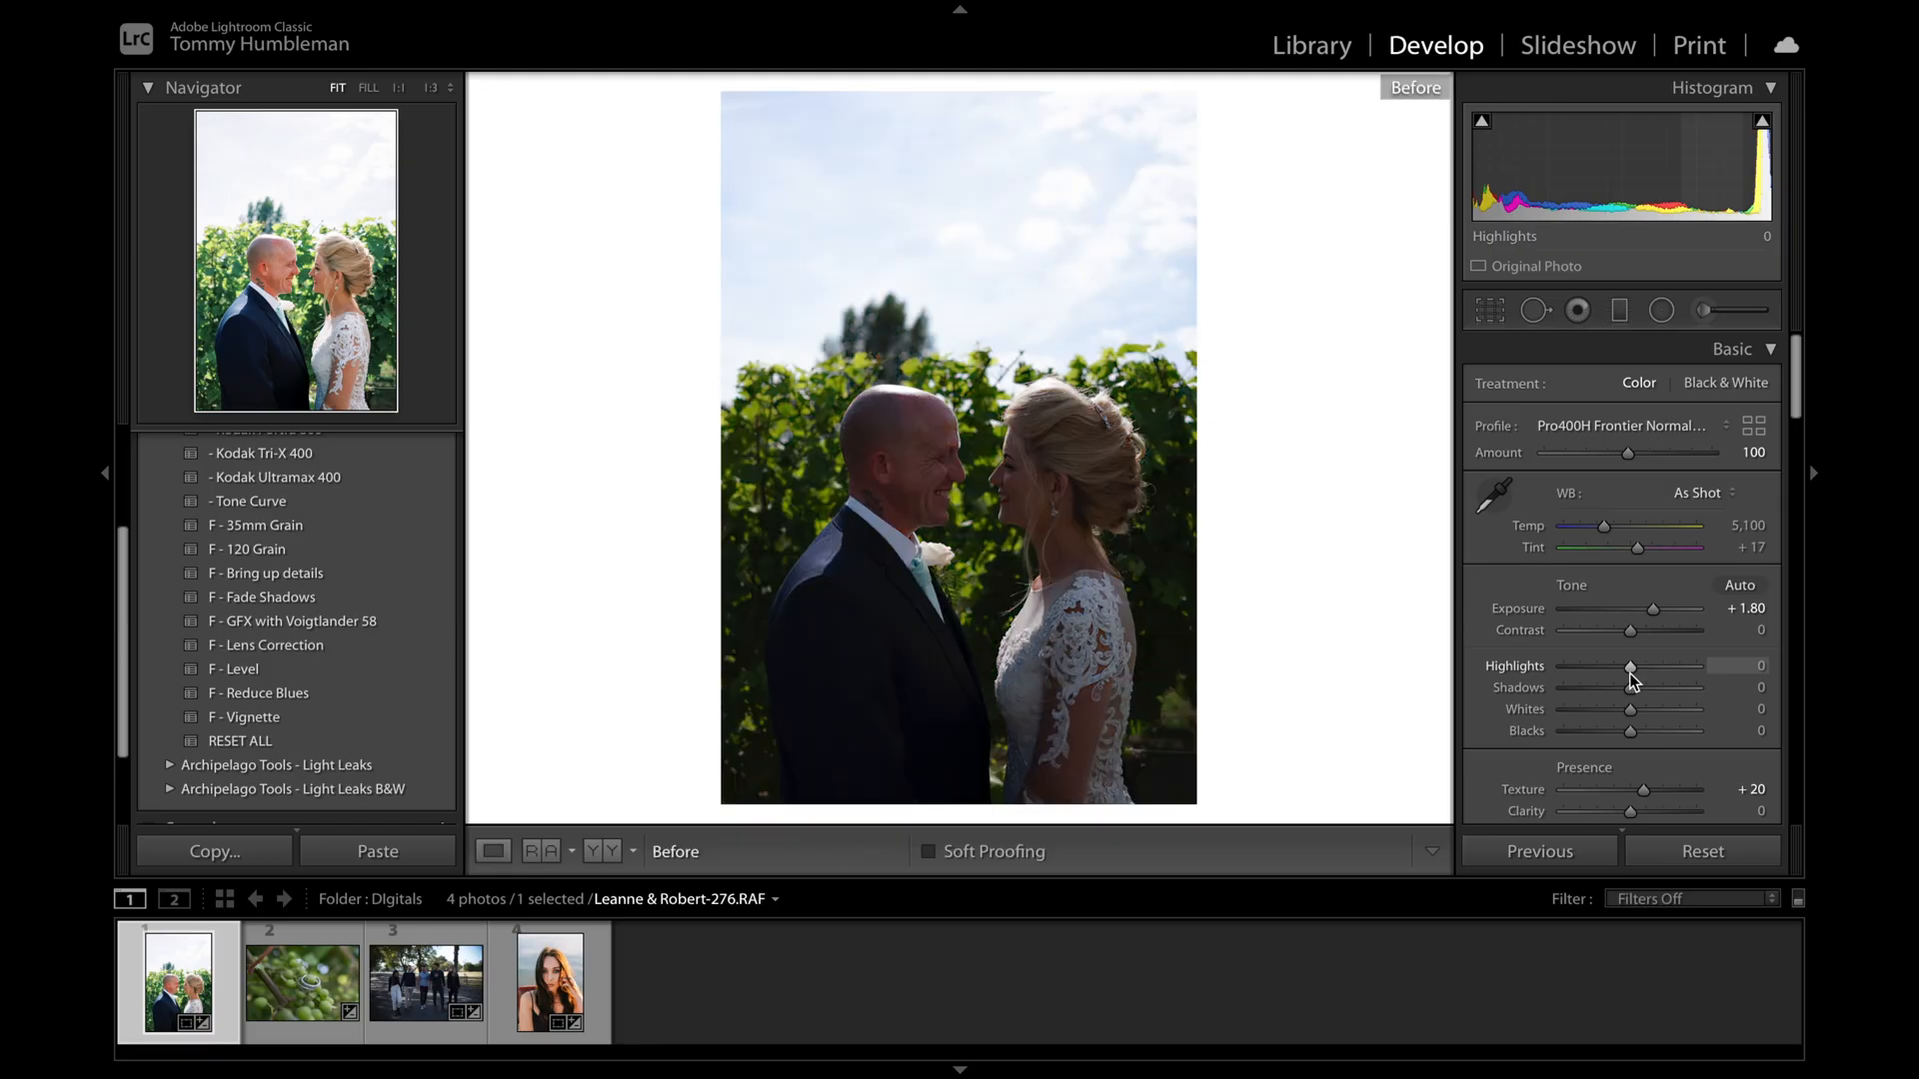
key(backslash)
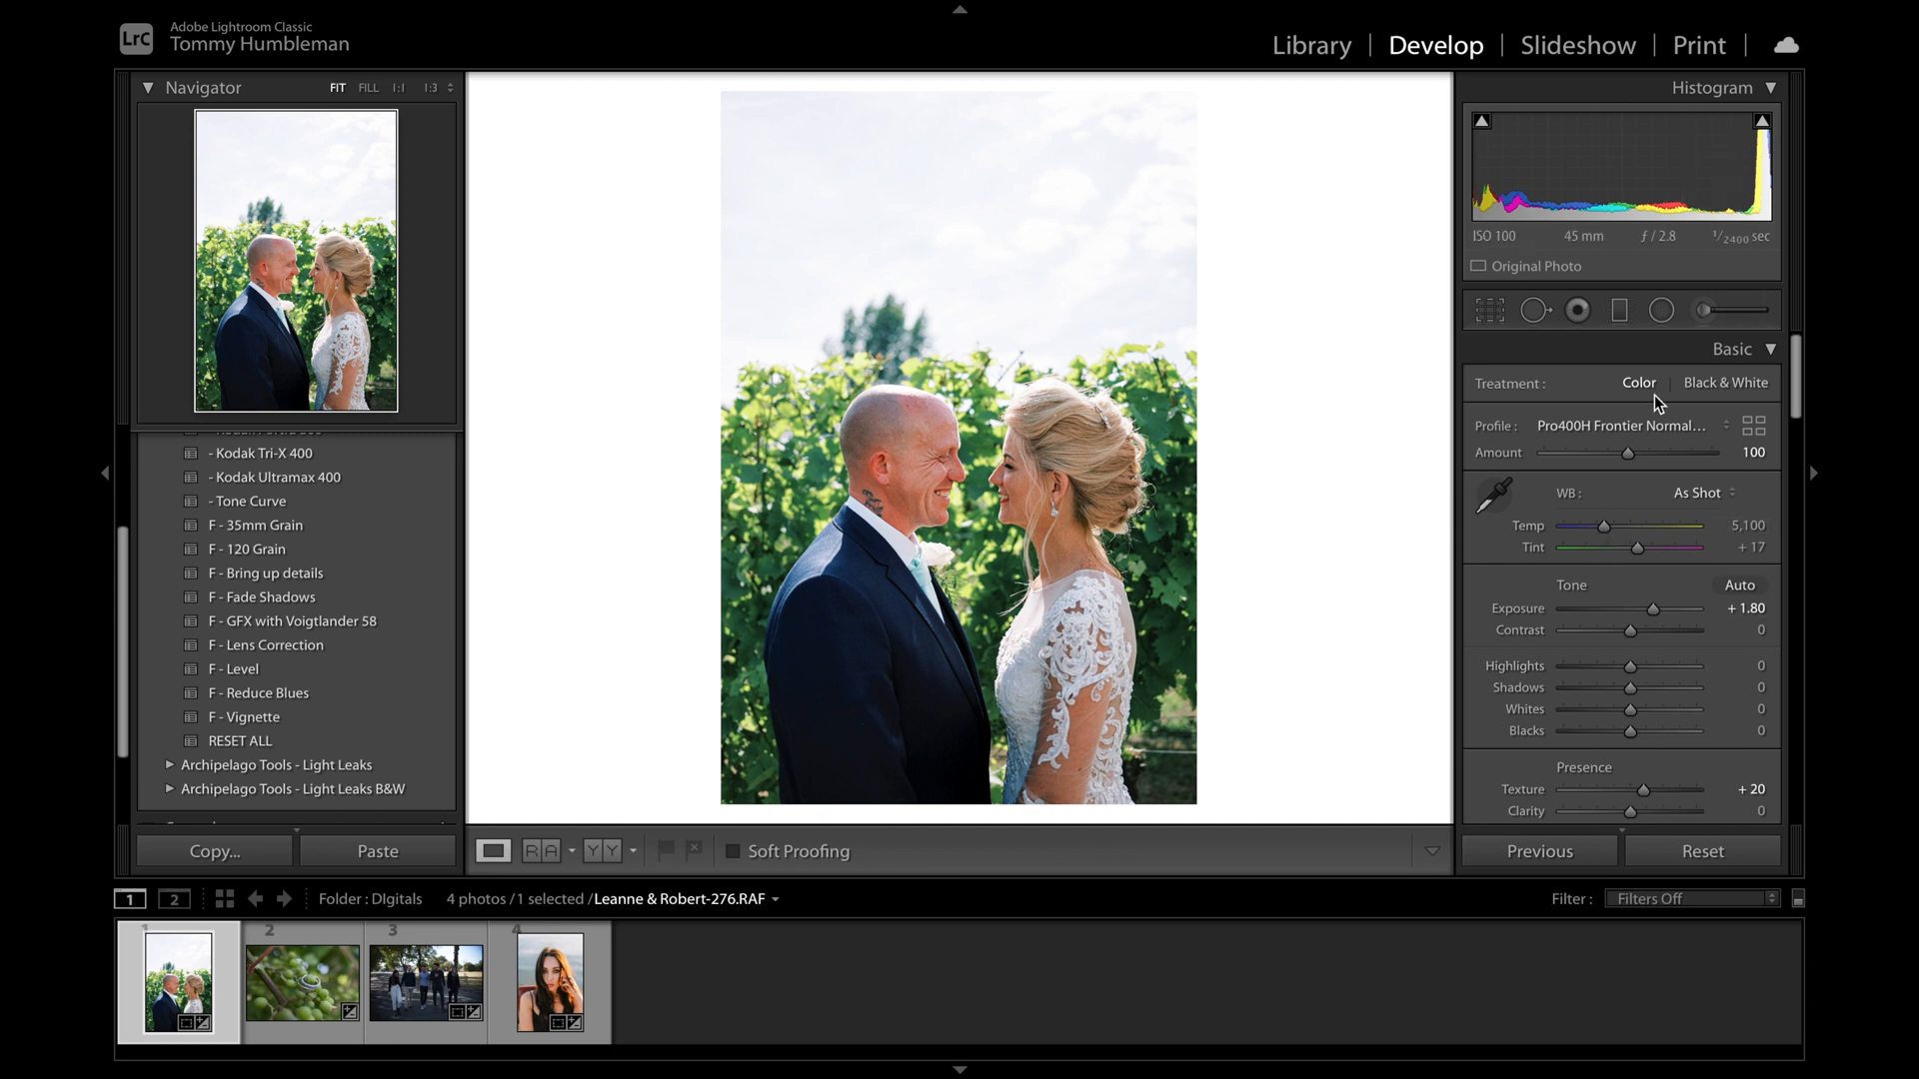
scroll(1627, 472, down, 2)
scroll(1627, 472, up, 2)
scroll(1602, 536, up, 2)
scroll(1635, 542, up, 1)
scroll(1645, 549, up, 1)
scroll(1605, 526, up, 1)
scroll(1629, 671, down, 1)
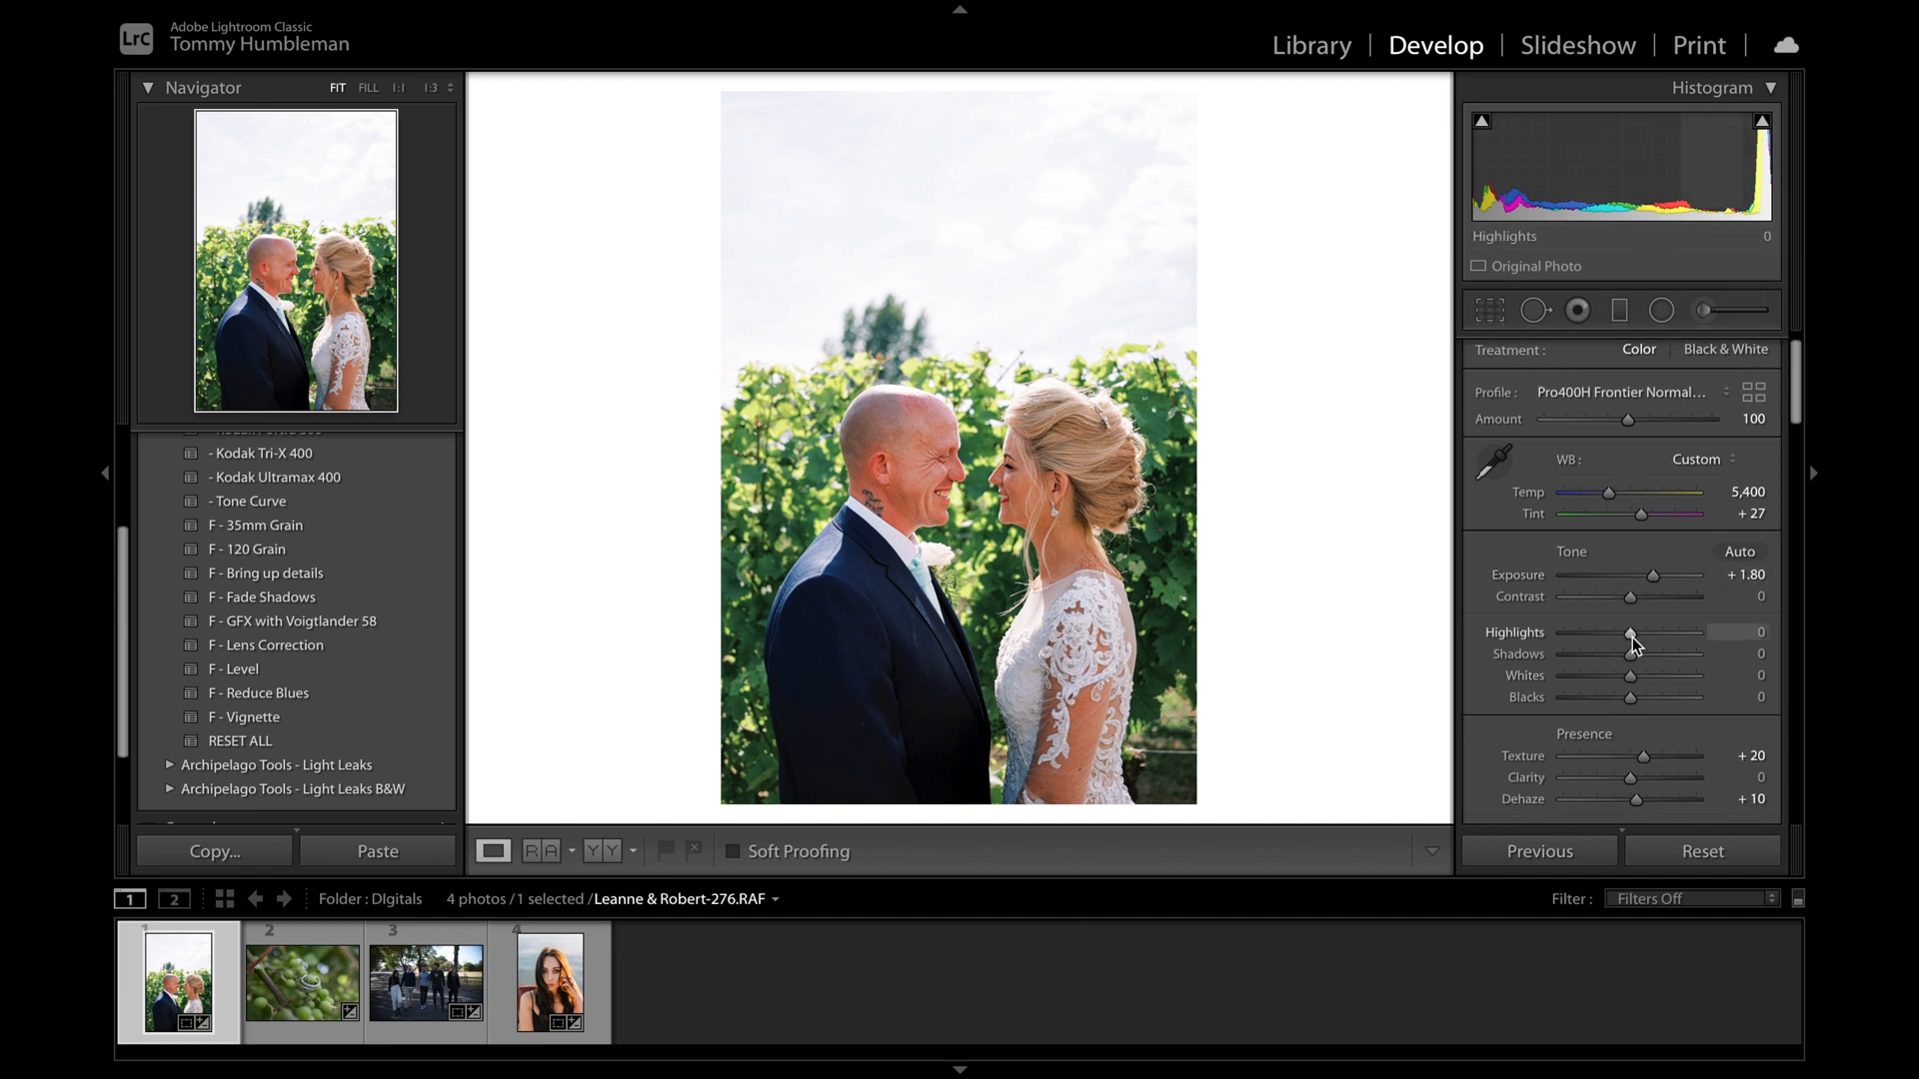
Step: Set the wedding photo's Highlights to -100, Whites to -26, Shadows to +20 and Blacks to -20
drag(1629, 636, 1419, 646)
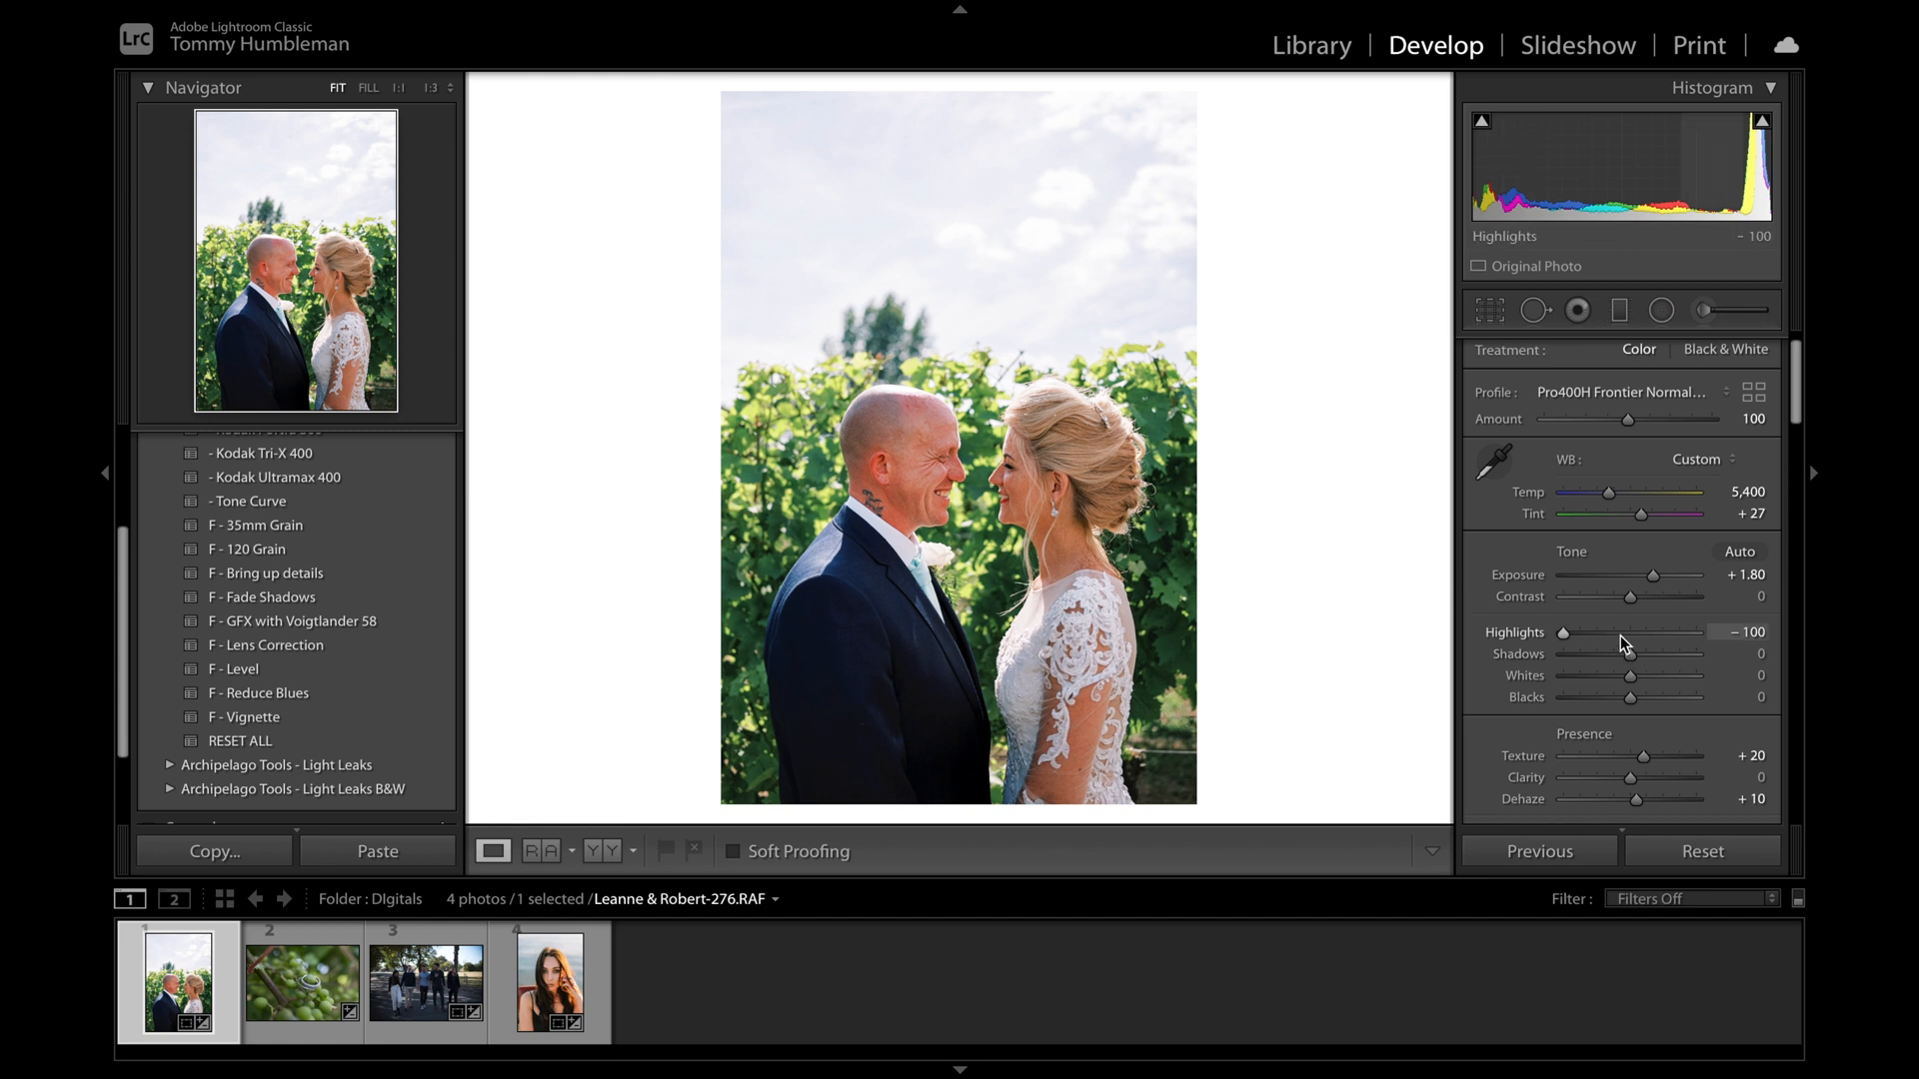
drag(1623, 674, 1609, 674)
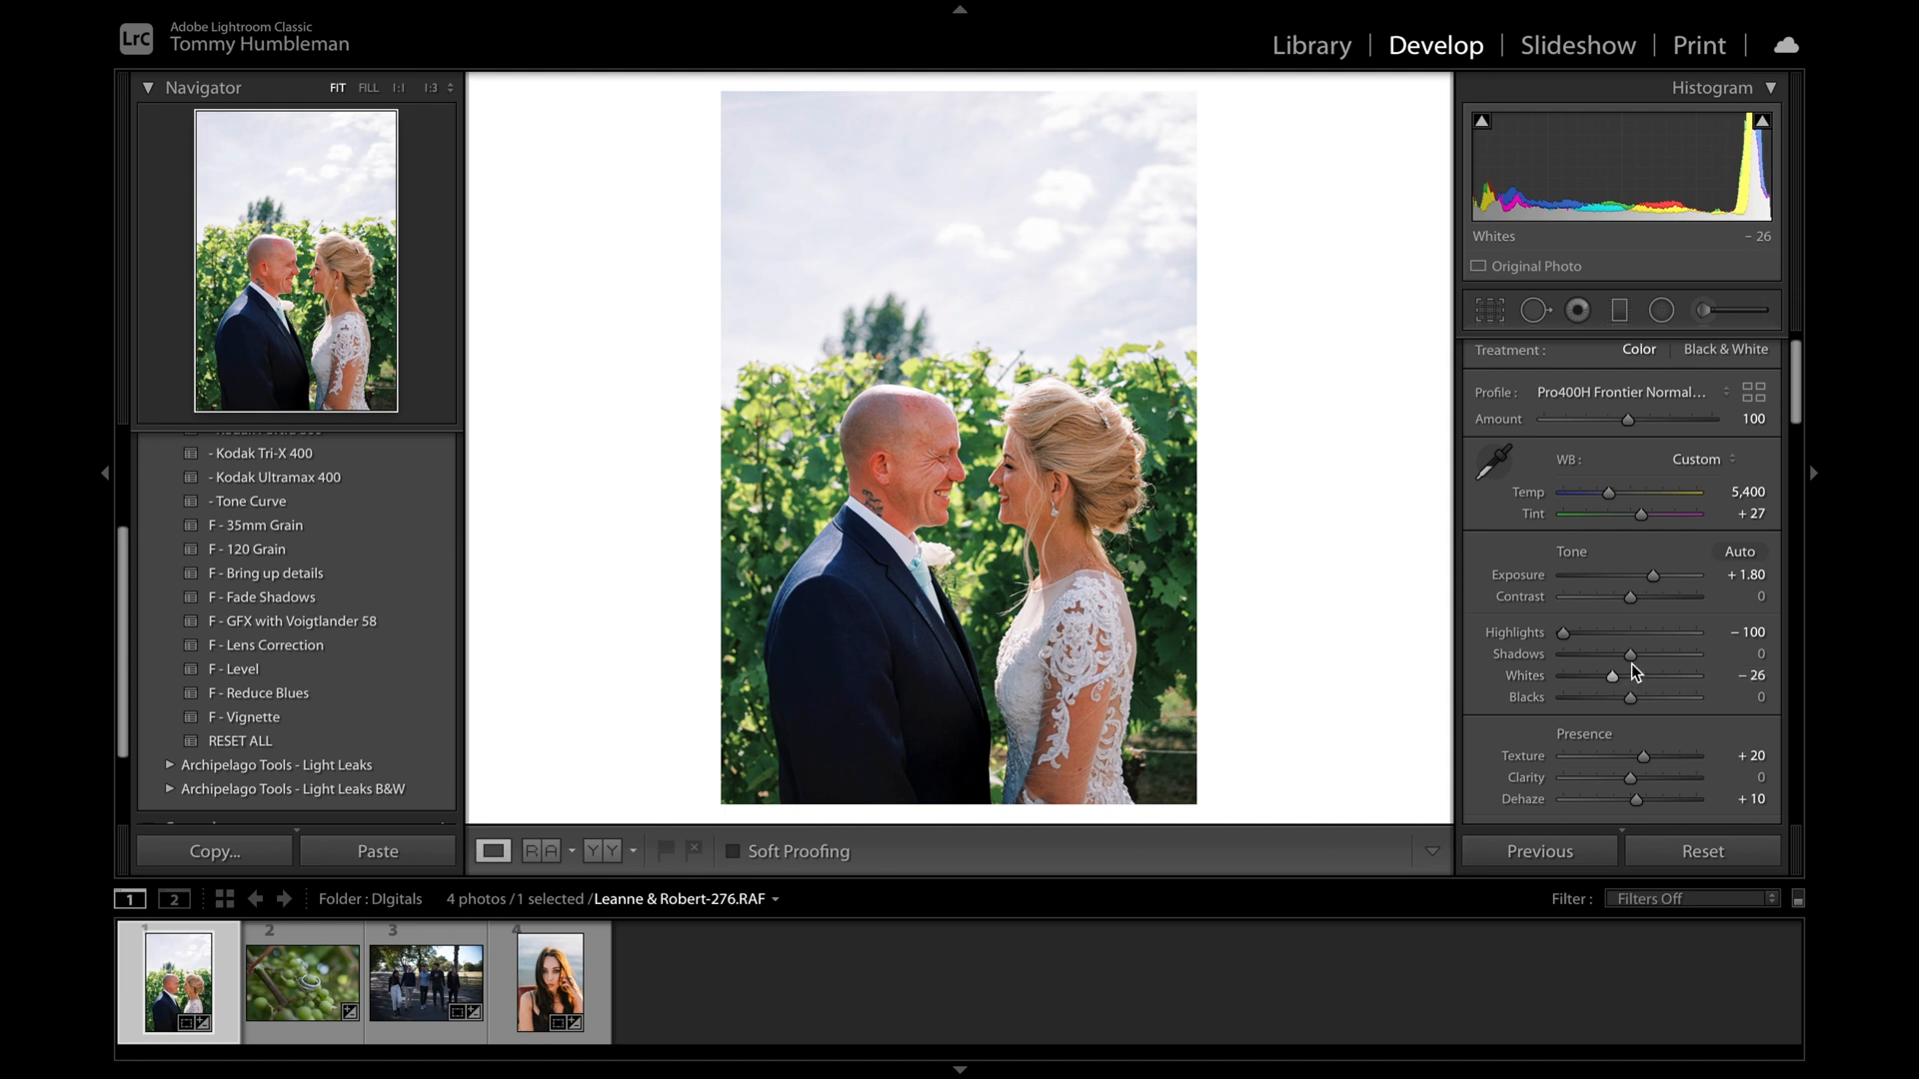
drag(1621, 655, 1605, 715)
Step: Set the wedding photo's Clarity to -10 and Texture to +15, checking the couple's faces up close
scroll(1605, 716, down, 2)
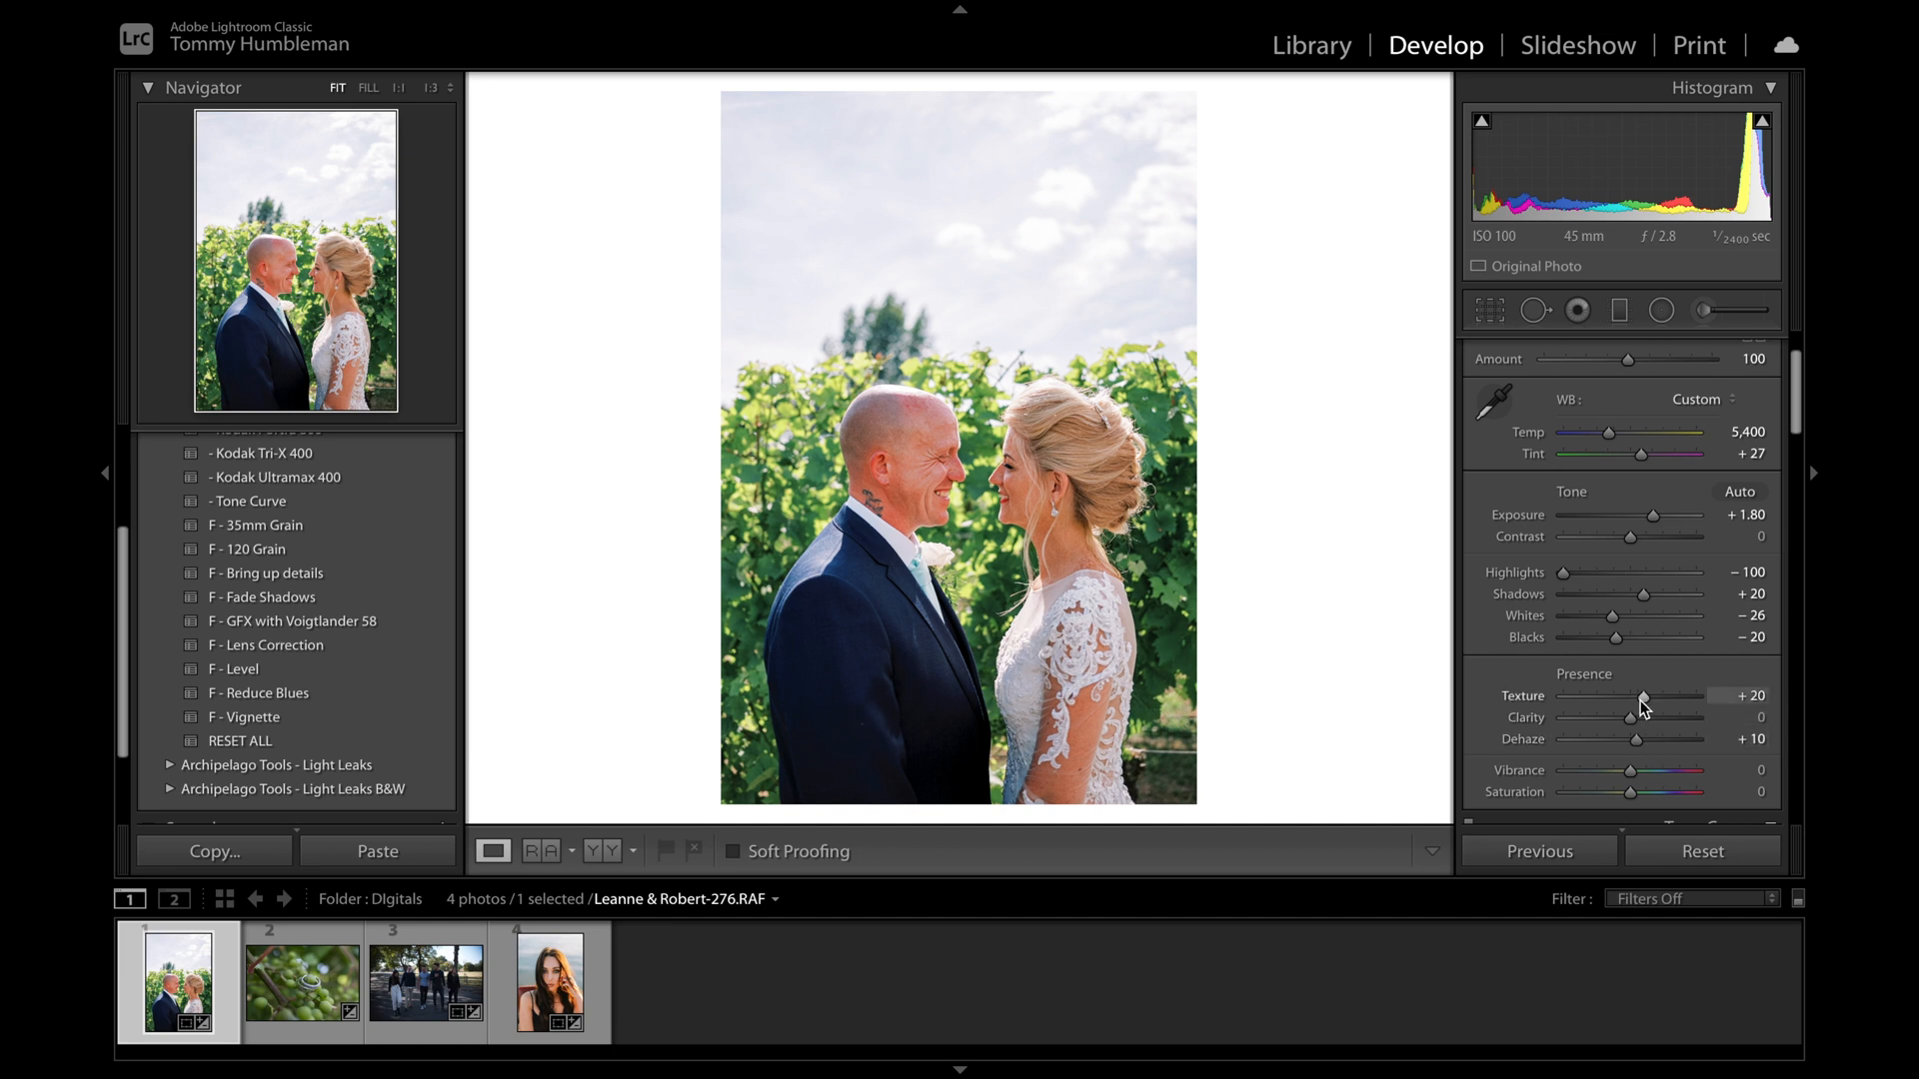
drag(1631, 718, 1626, 718)
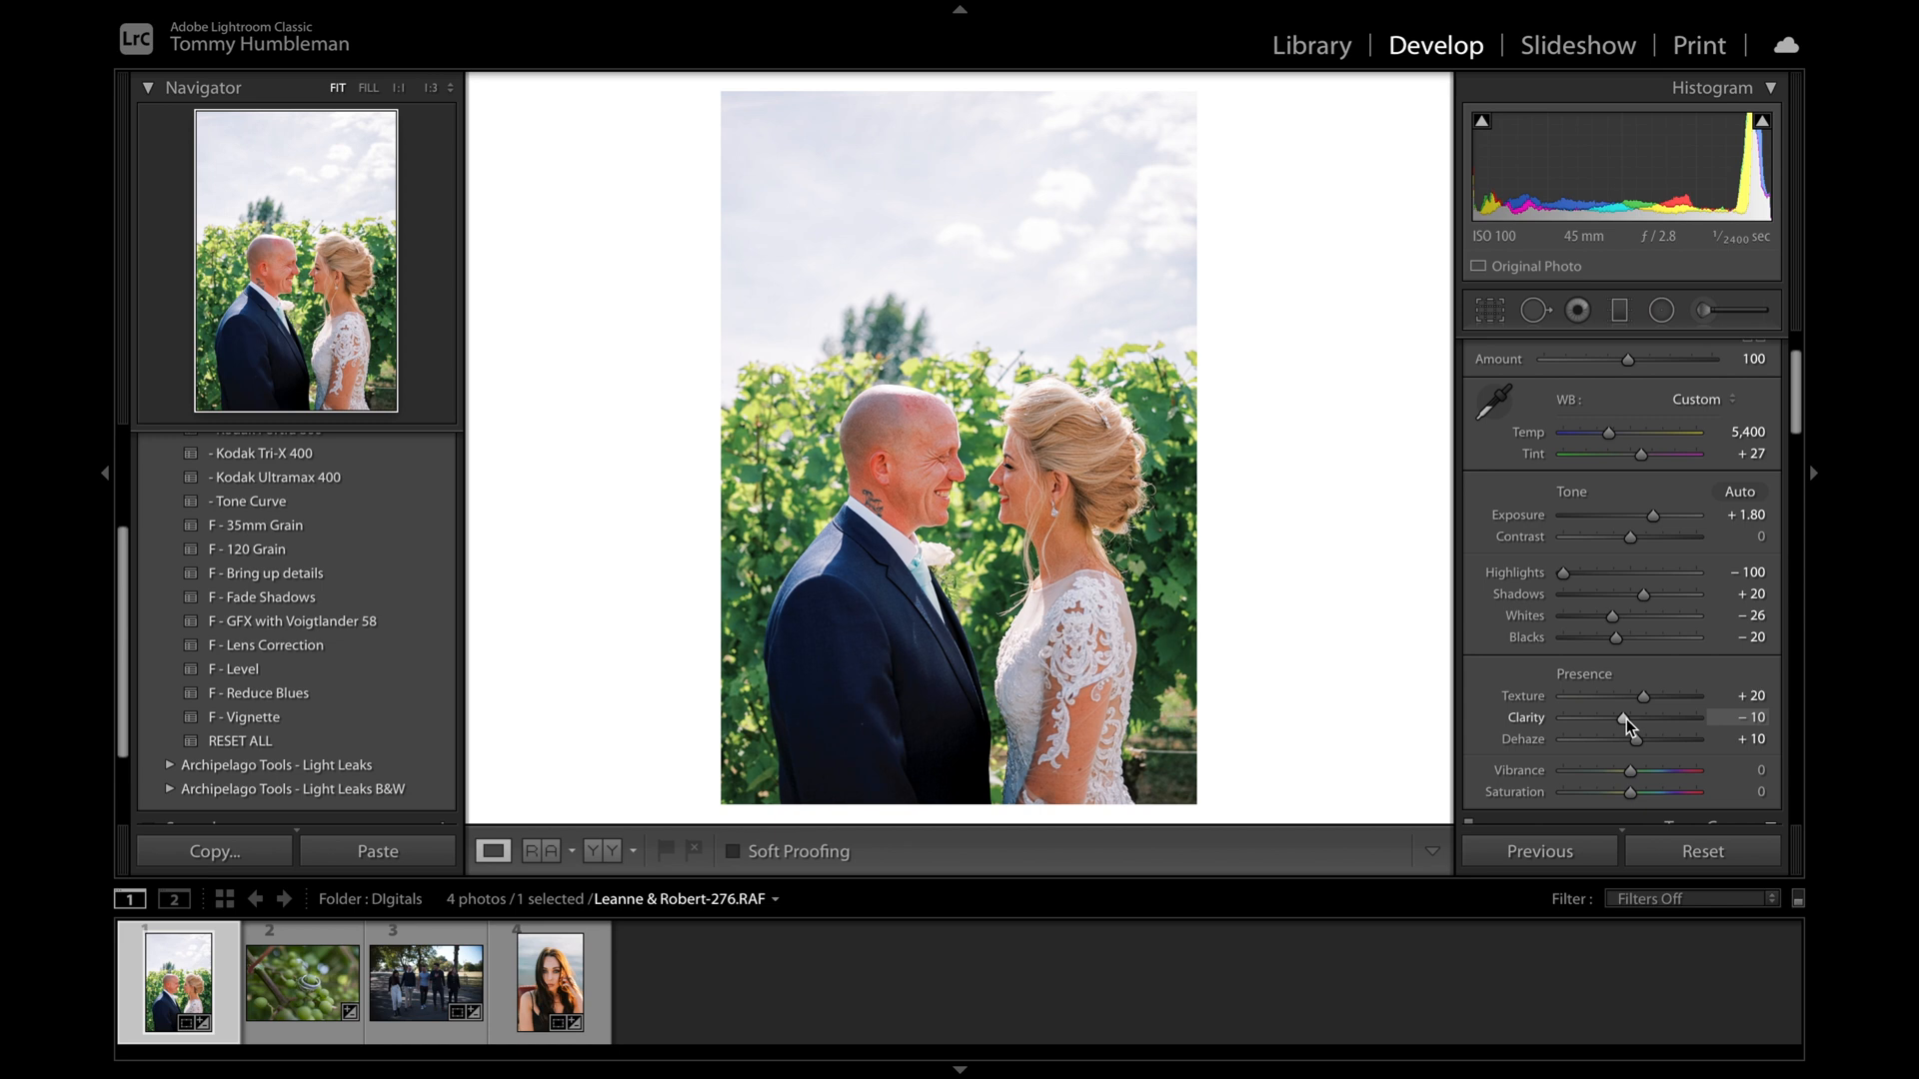
drag(1644, 702, 1642, 702)
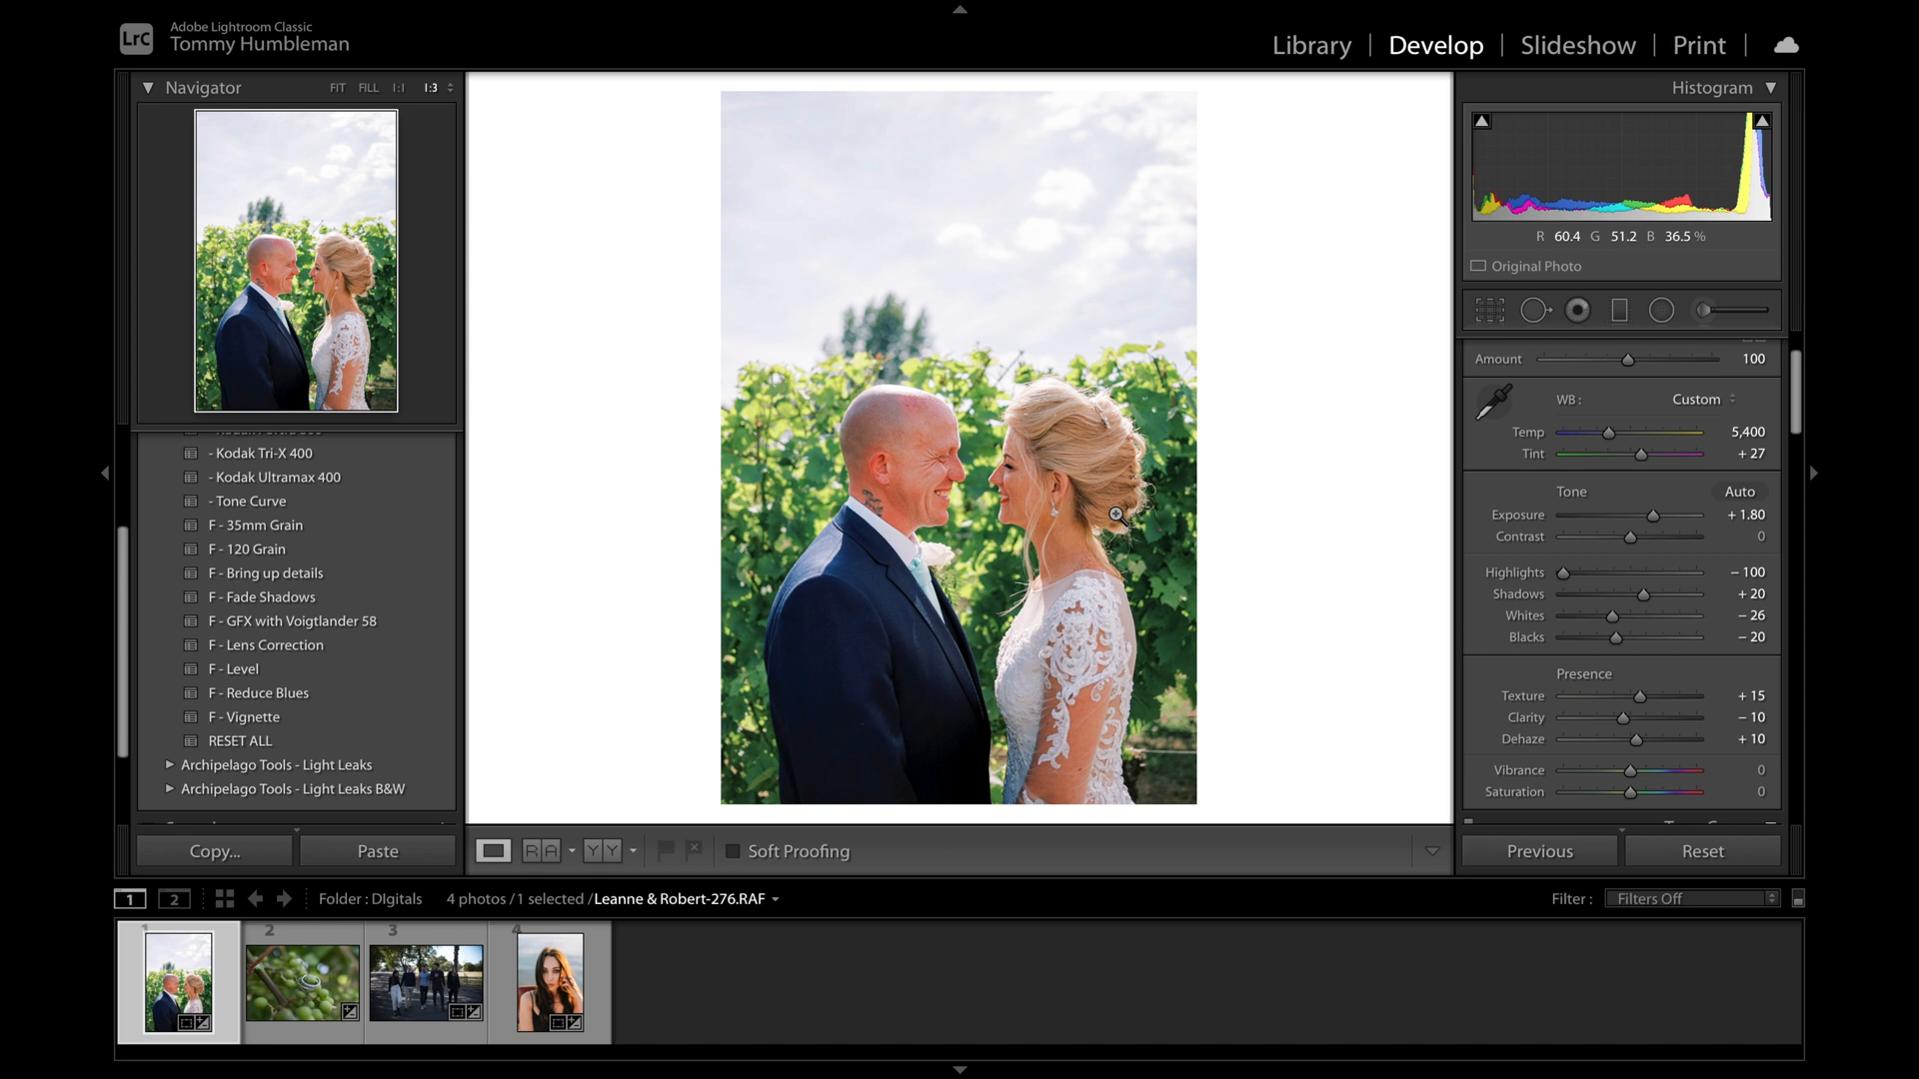
click(1039, 531)
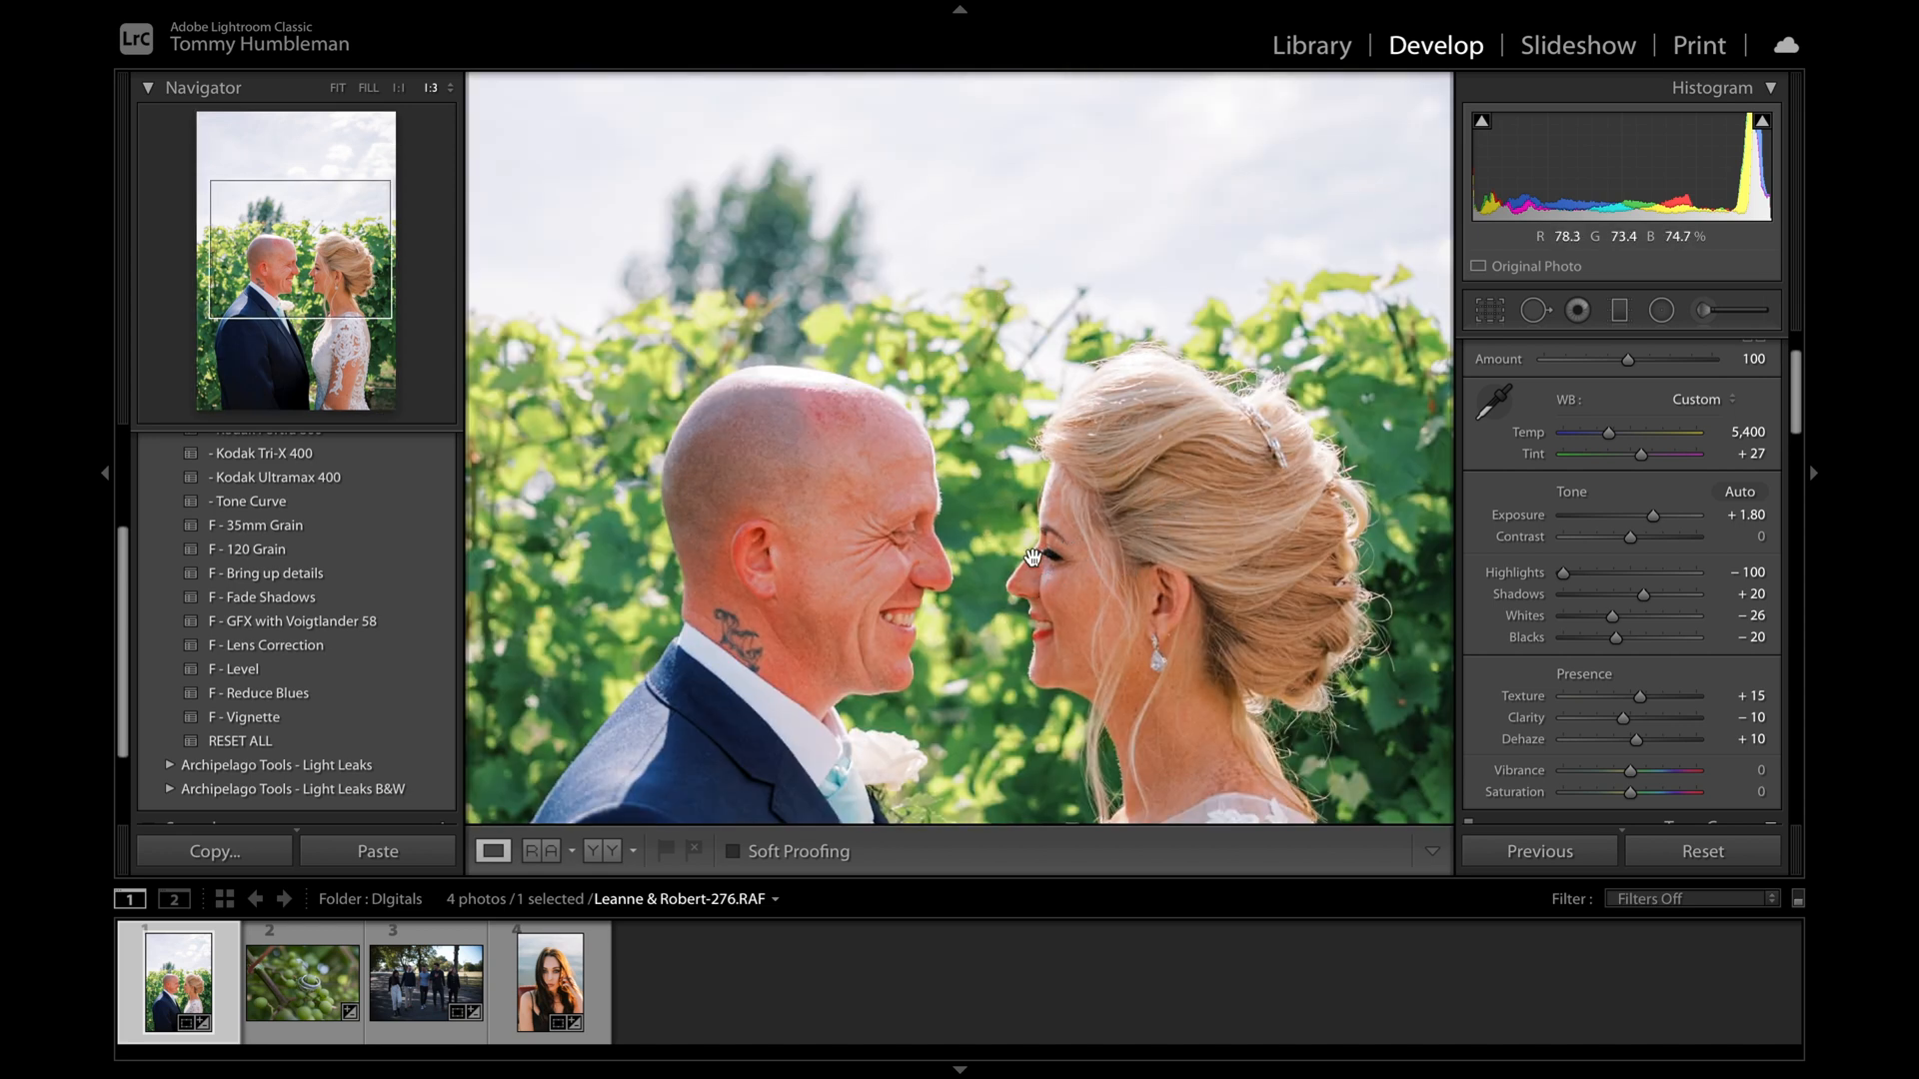
click(819, 676)
drag(1637, 739, 1641, 742)
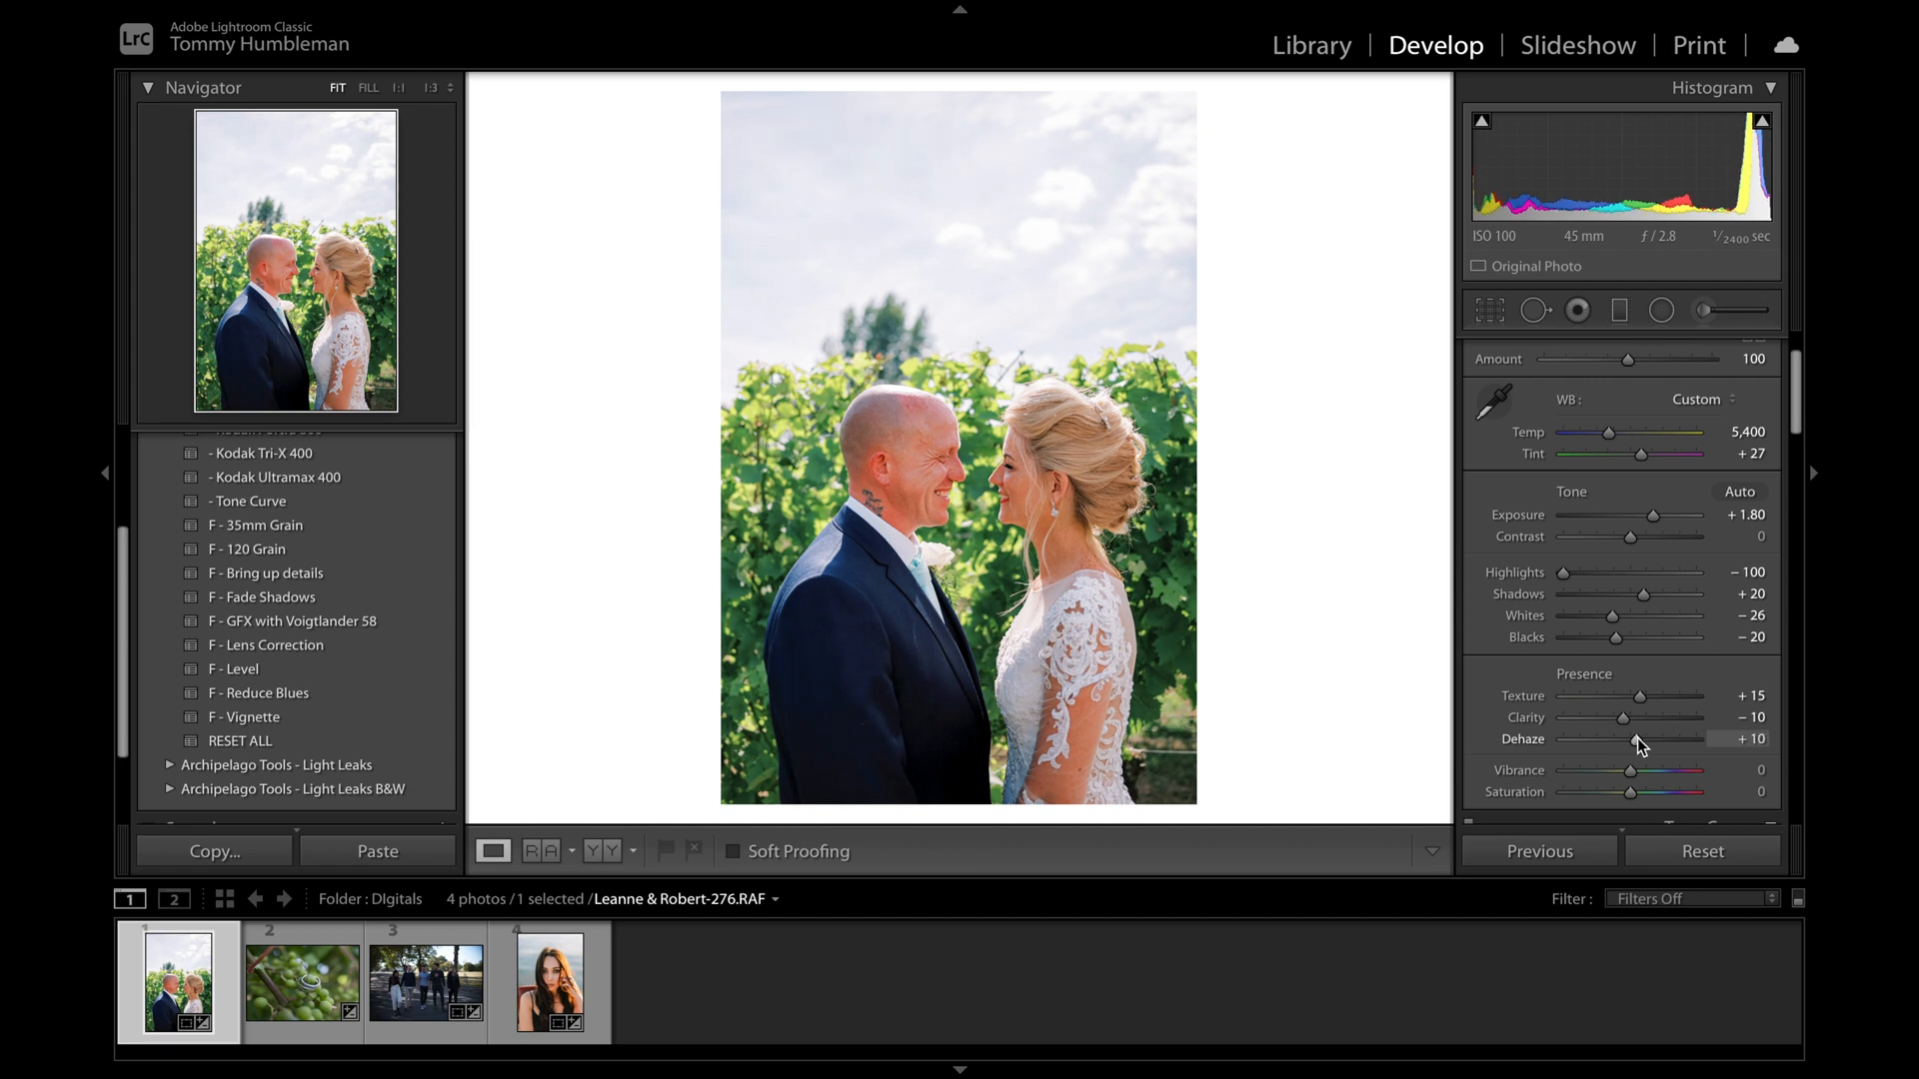
Step: Inspect the couple's faces up close, apply the F - 35mm Grain preset to the wedding photo, and check it full screen
scroll(1636, 740, down, 5)
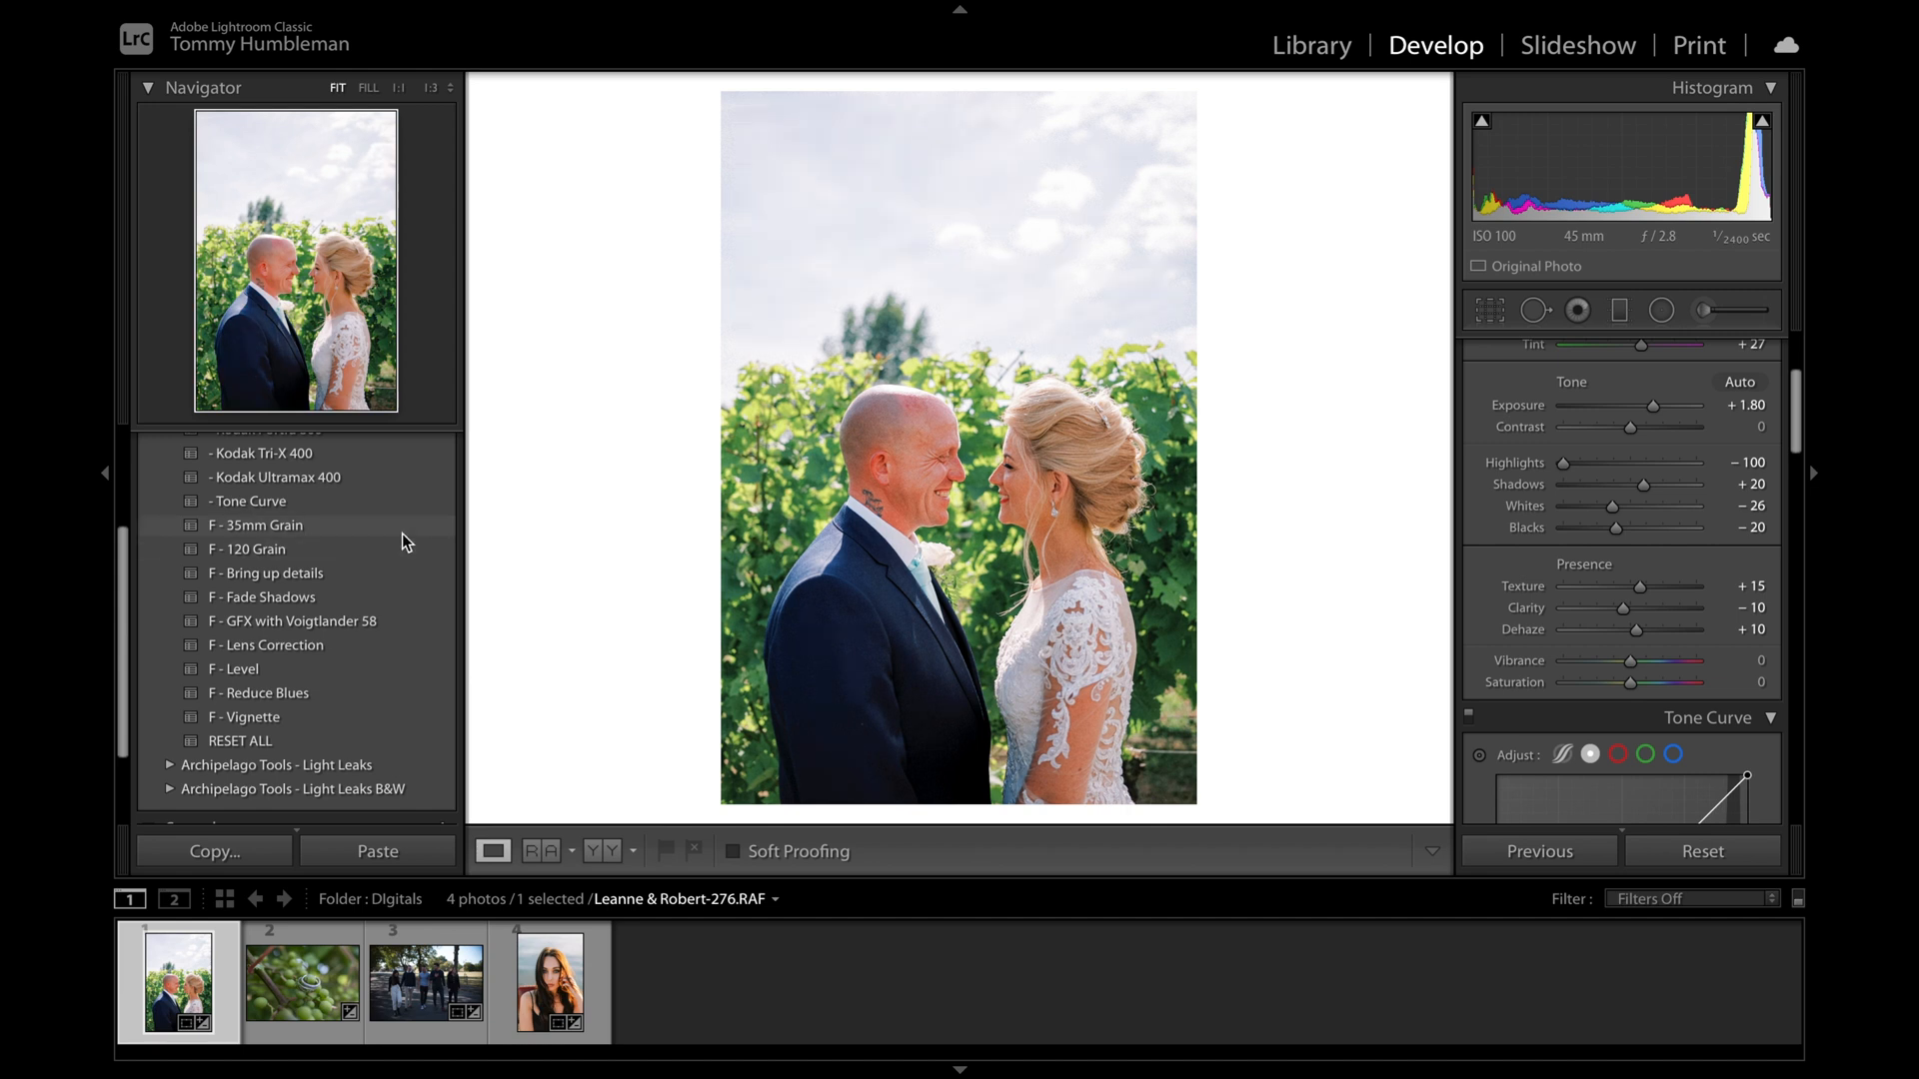
scroll(1676, 638, down, 10)
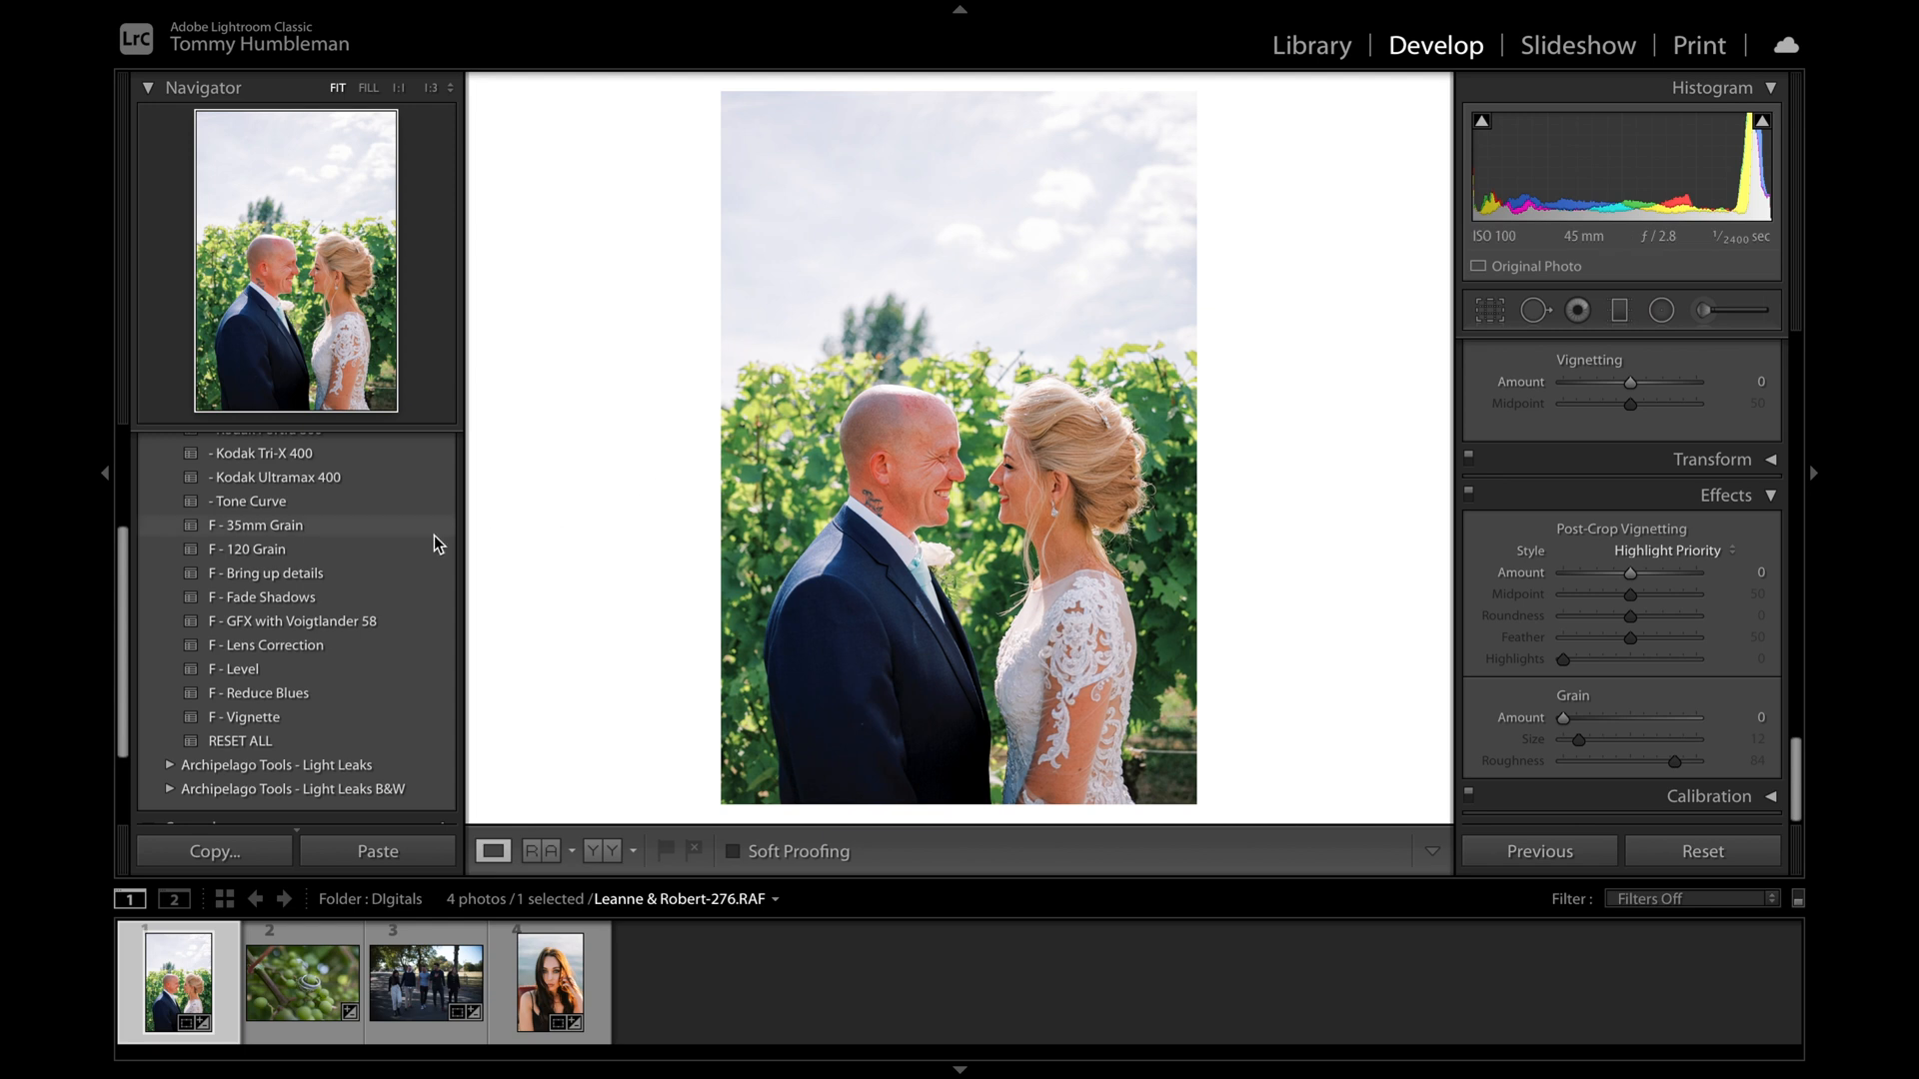
click(648, 478)
key(ctrl+equal)
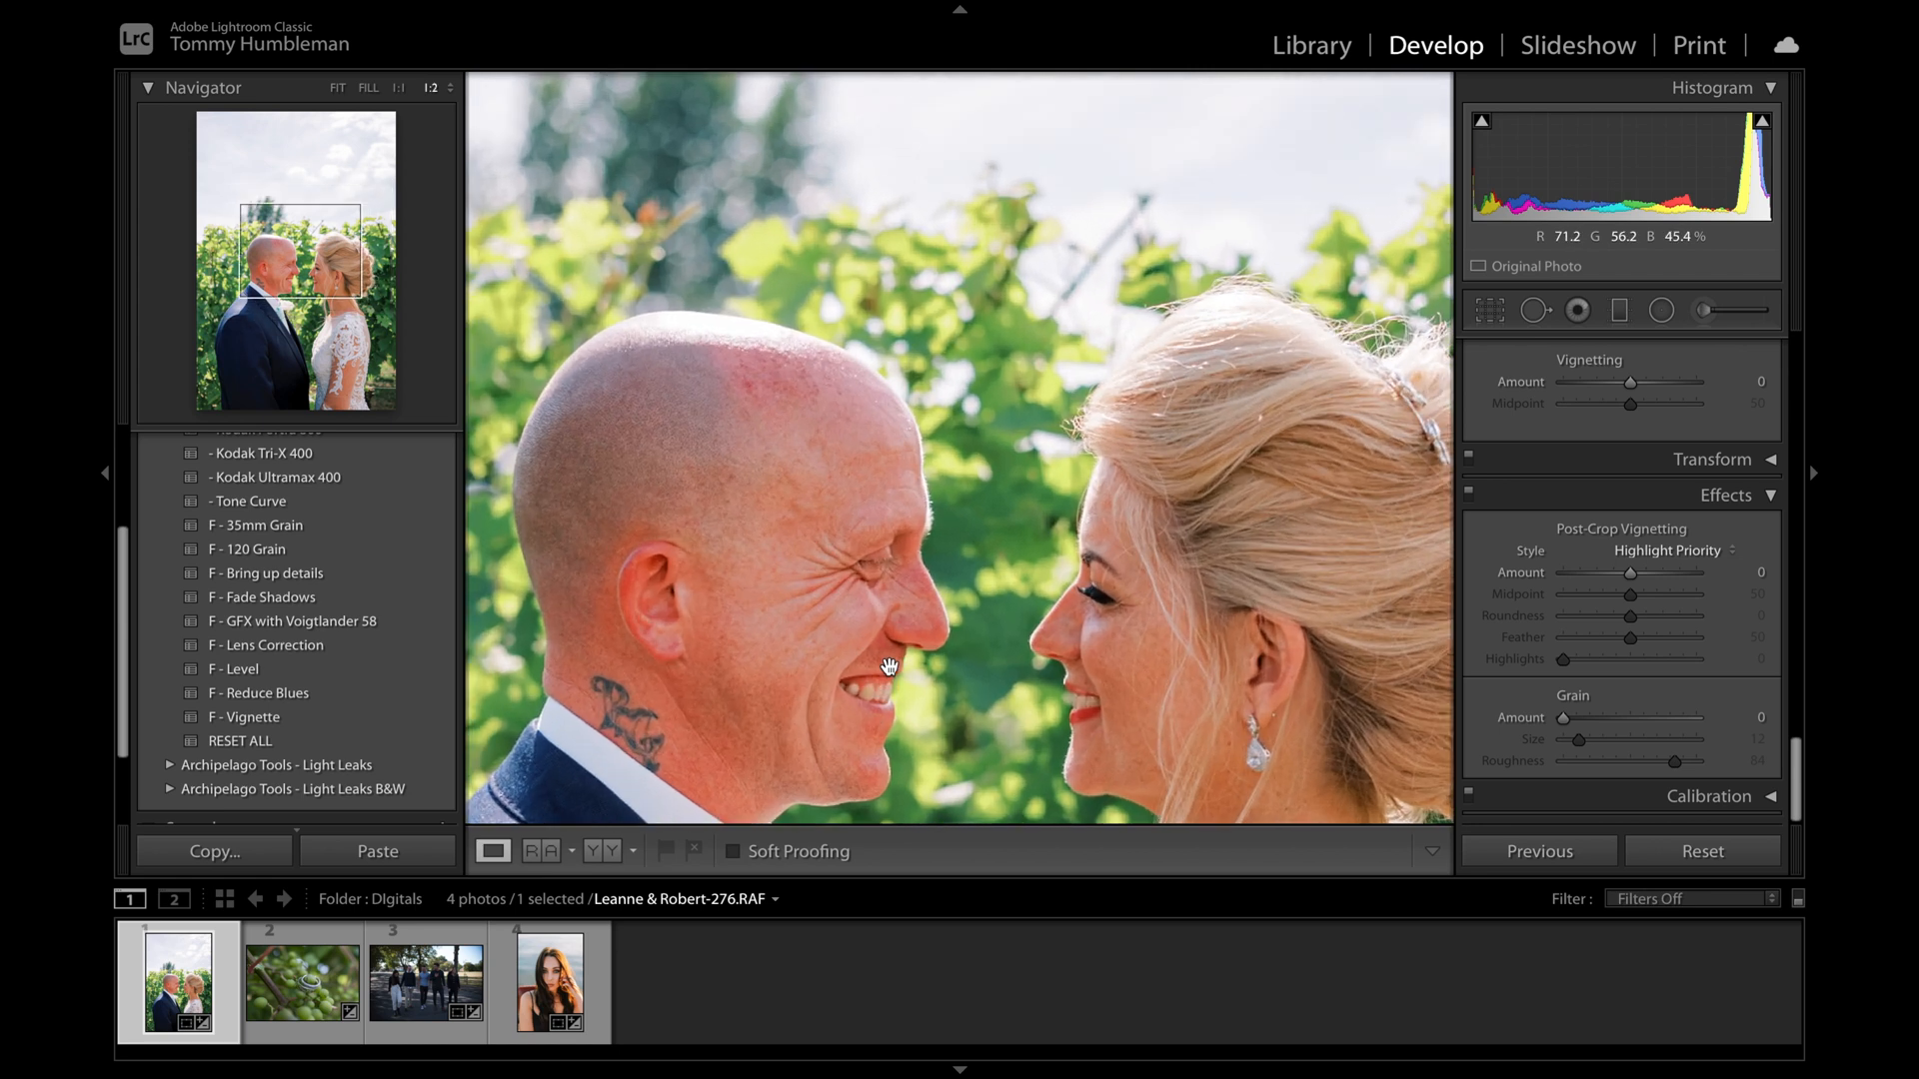
drag(733, 650, 782, 619)
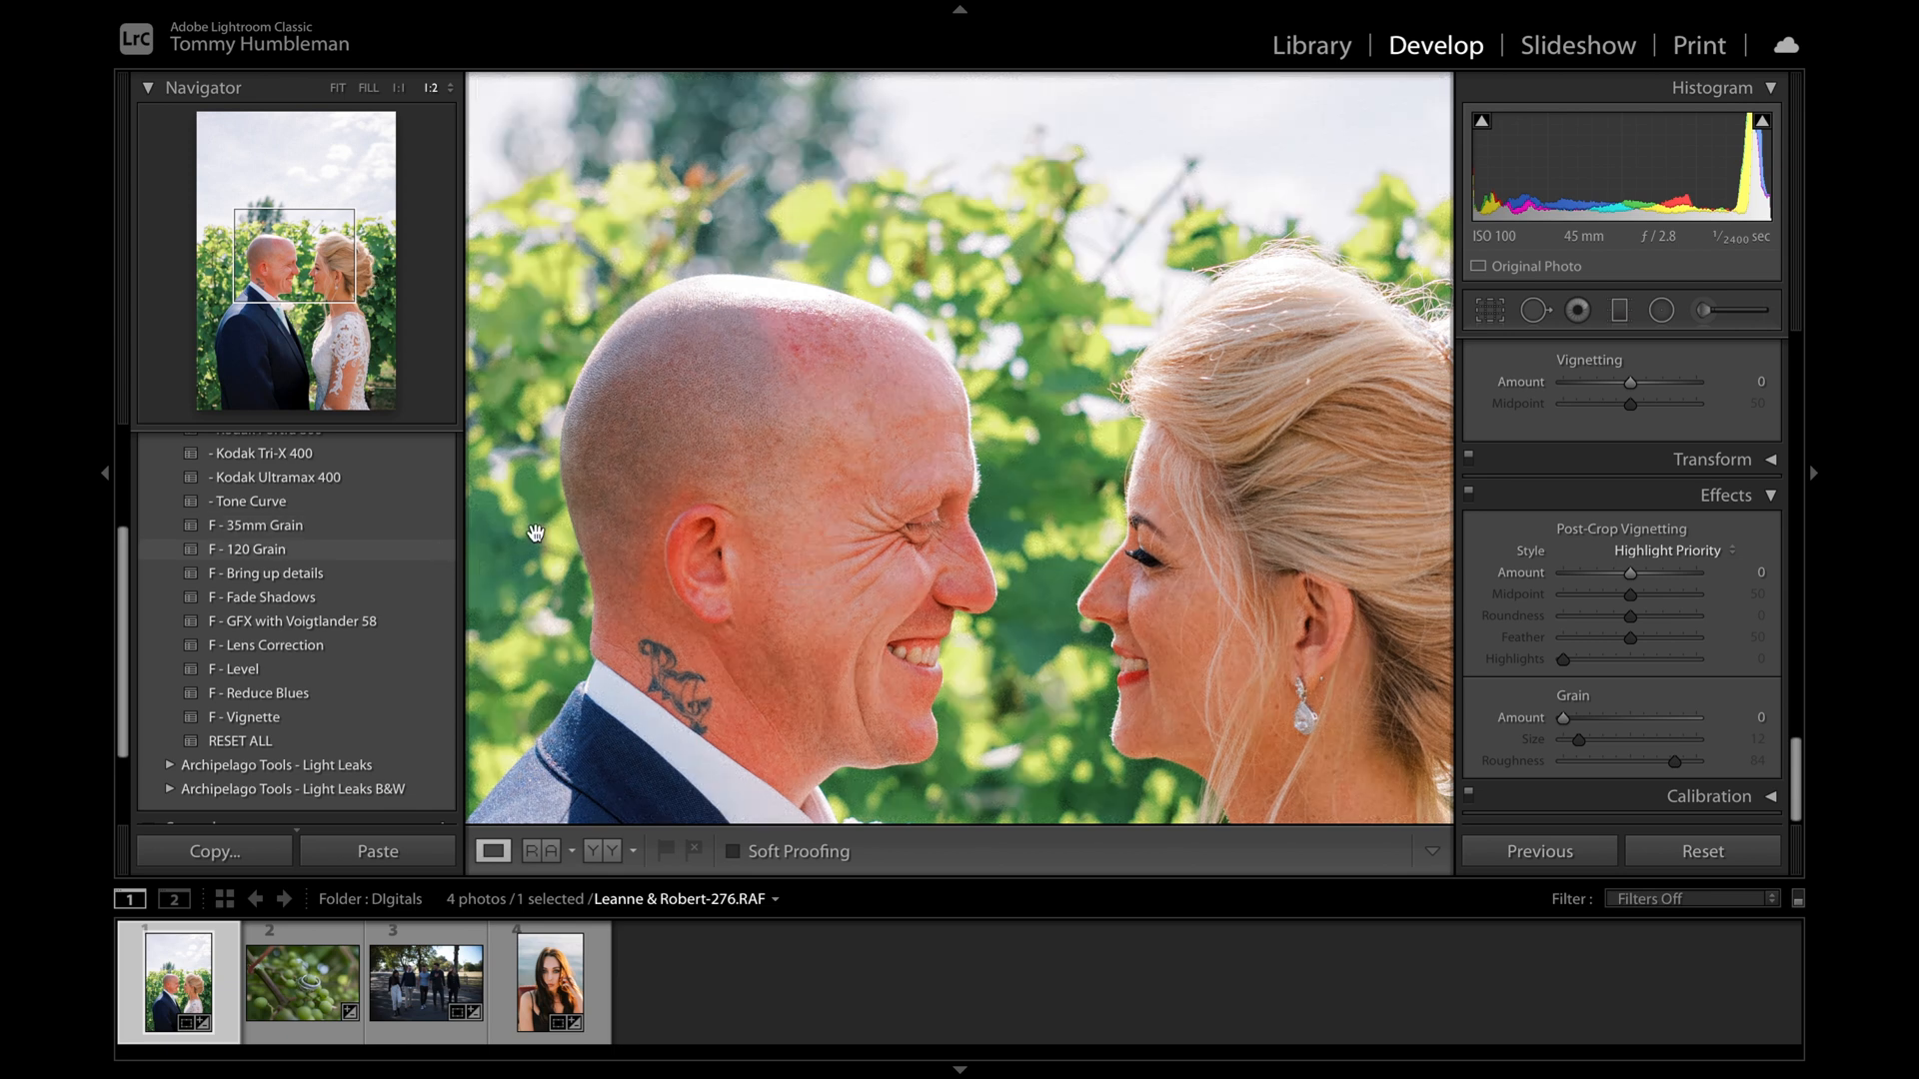
click(555, 532)
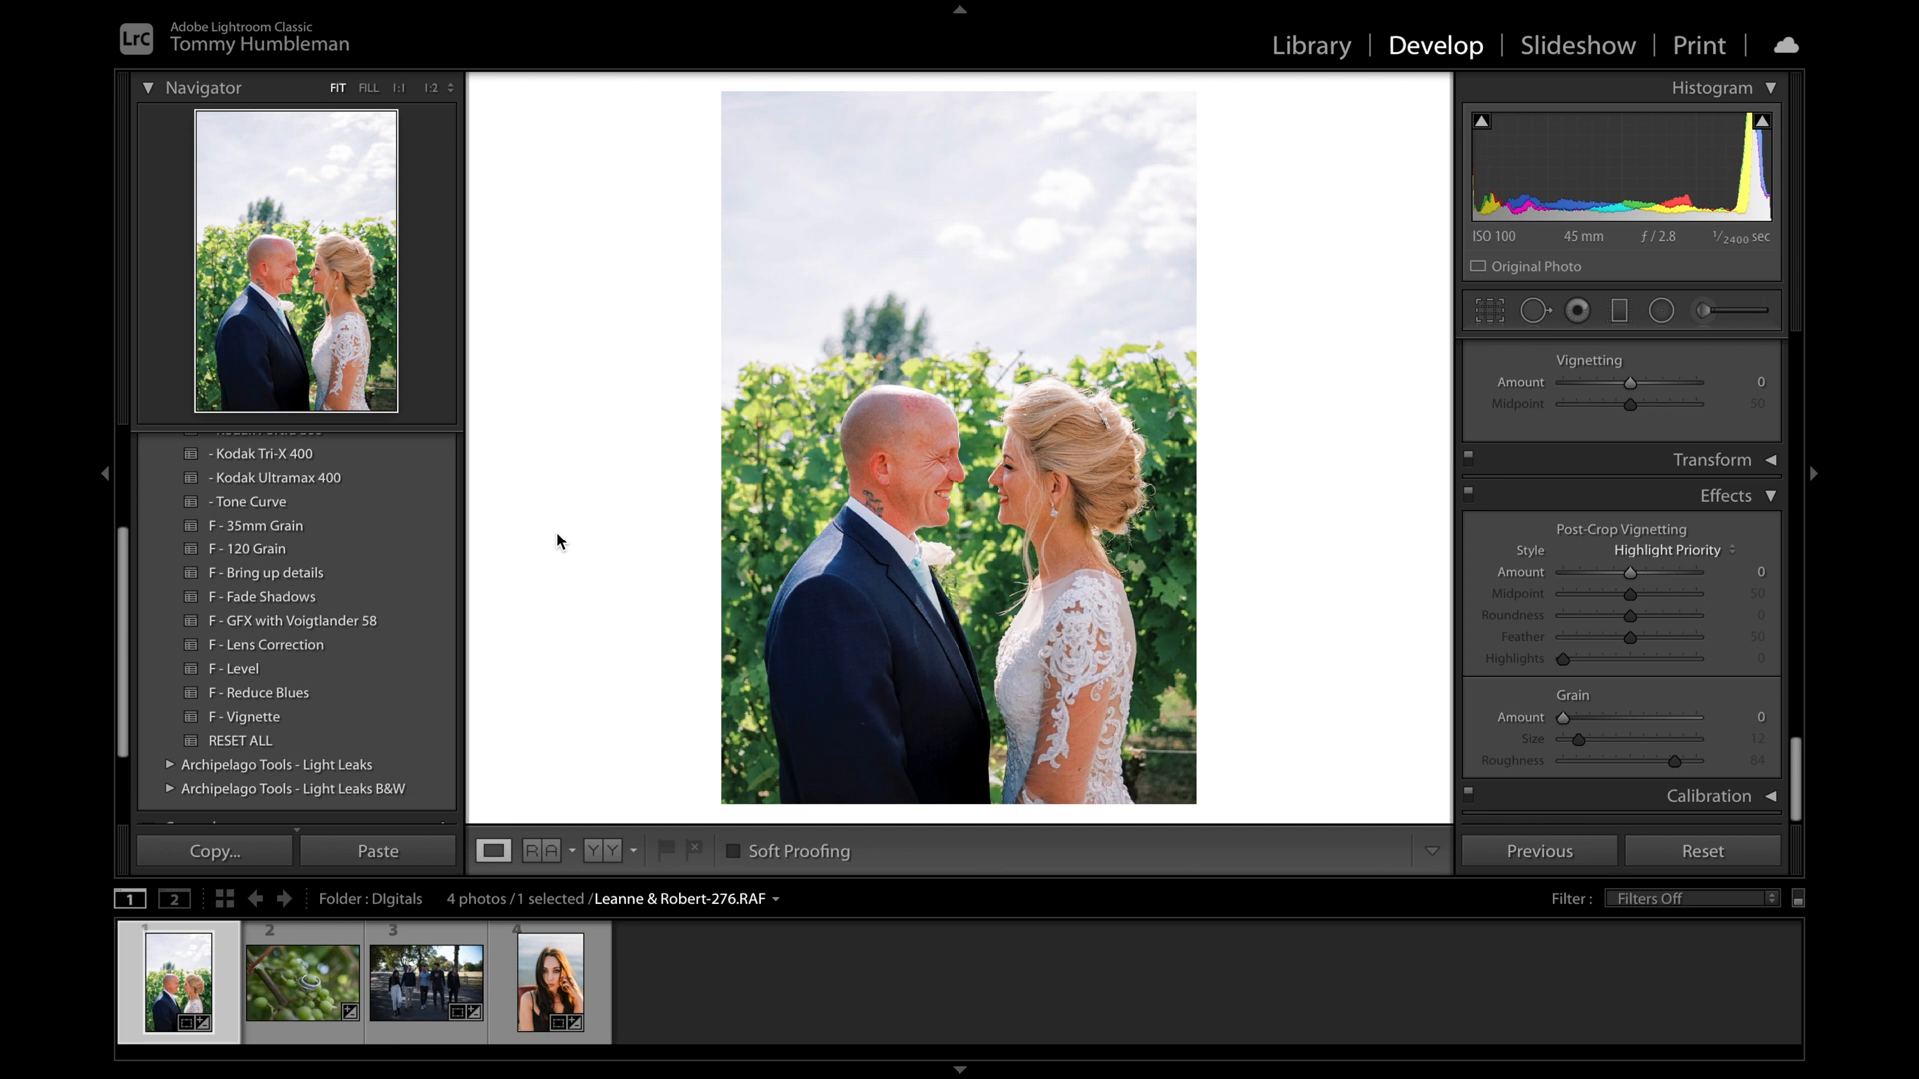
click(432, 525)
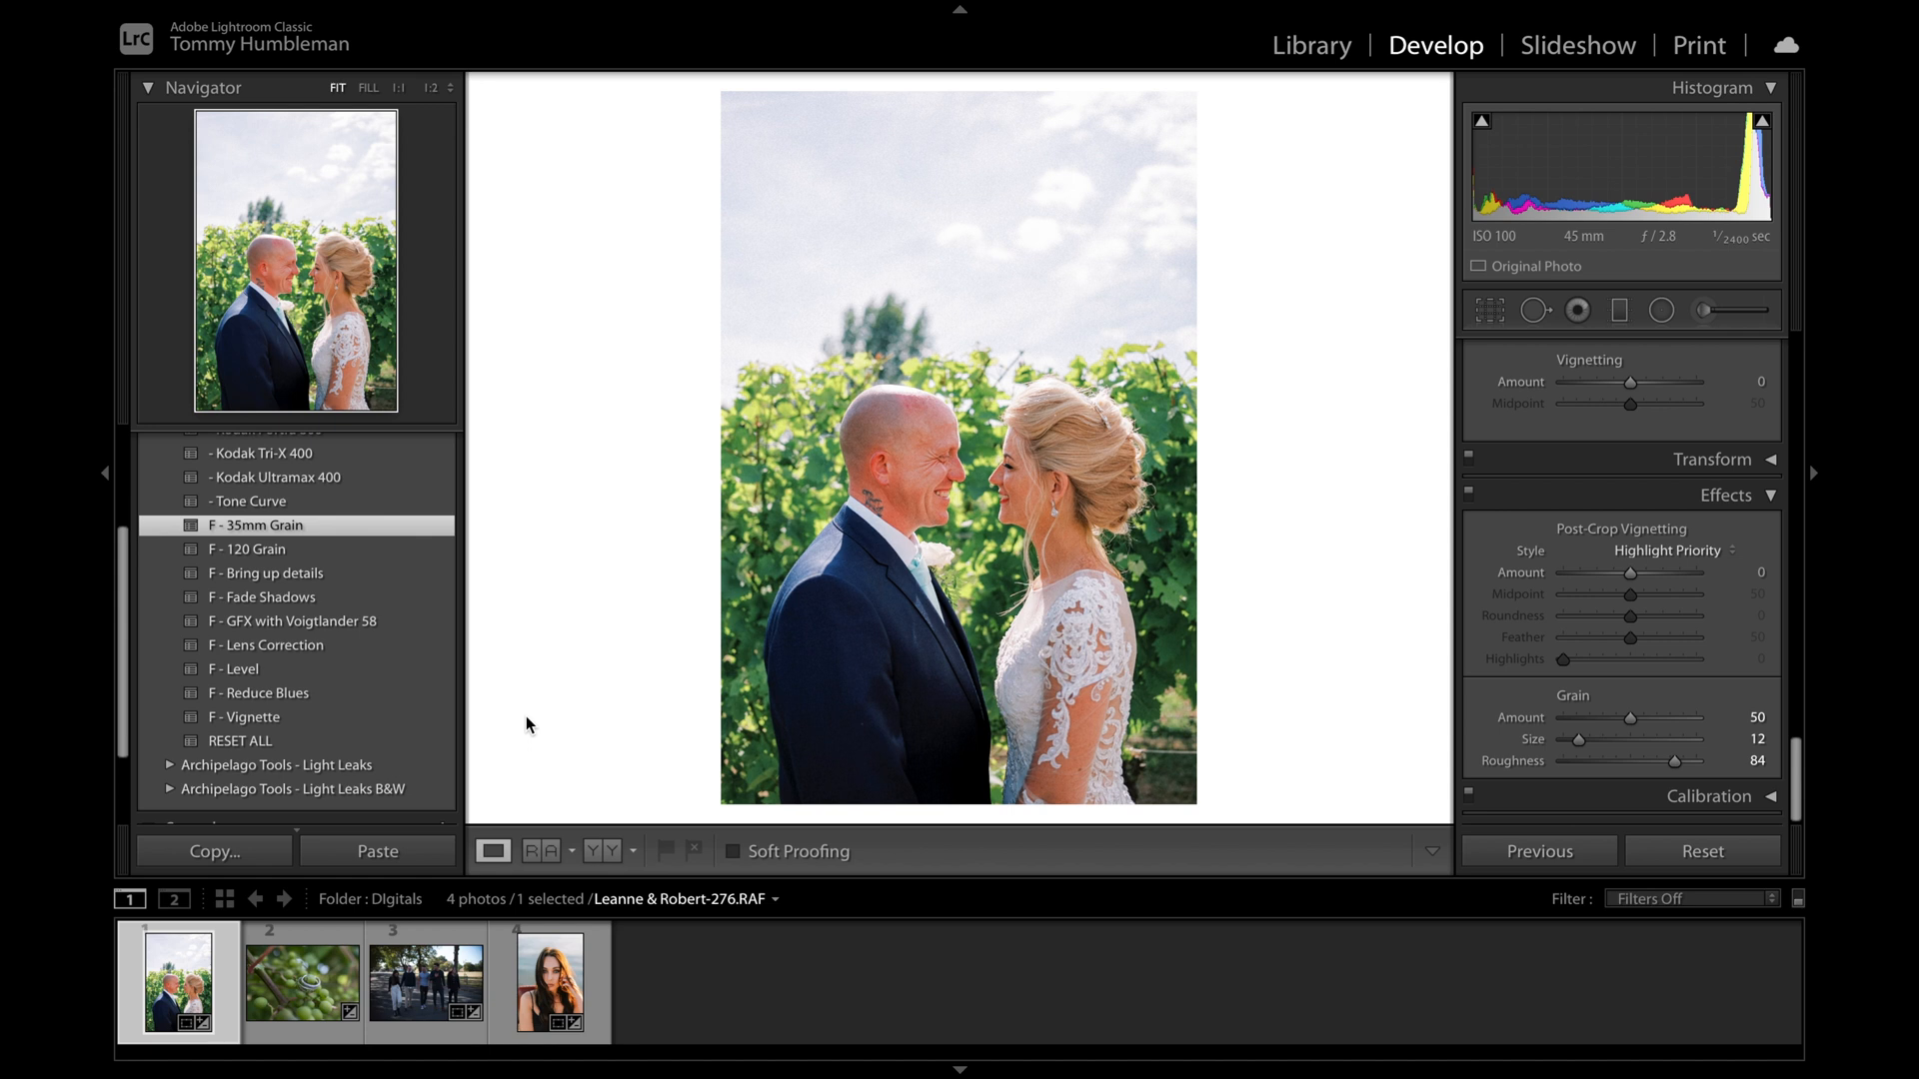
key(f)
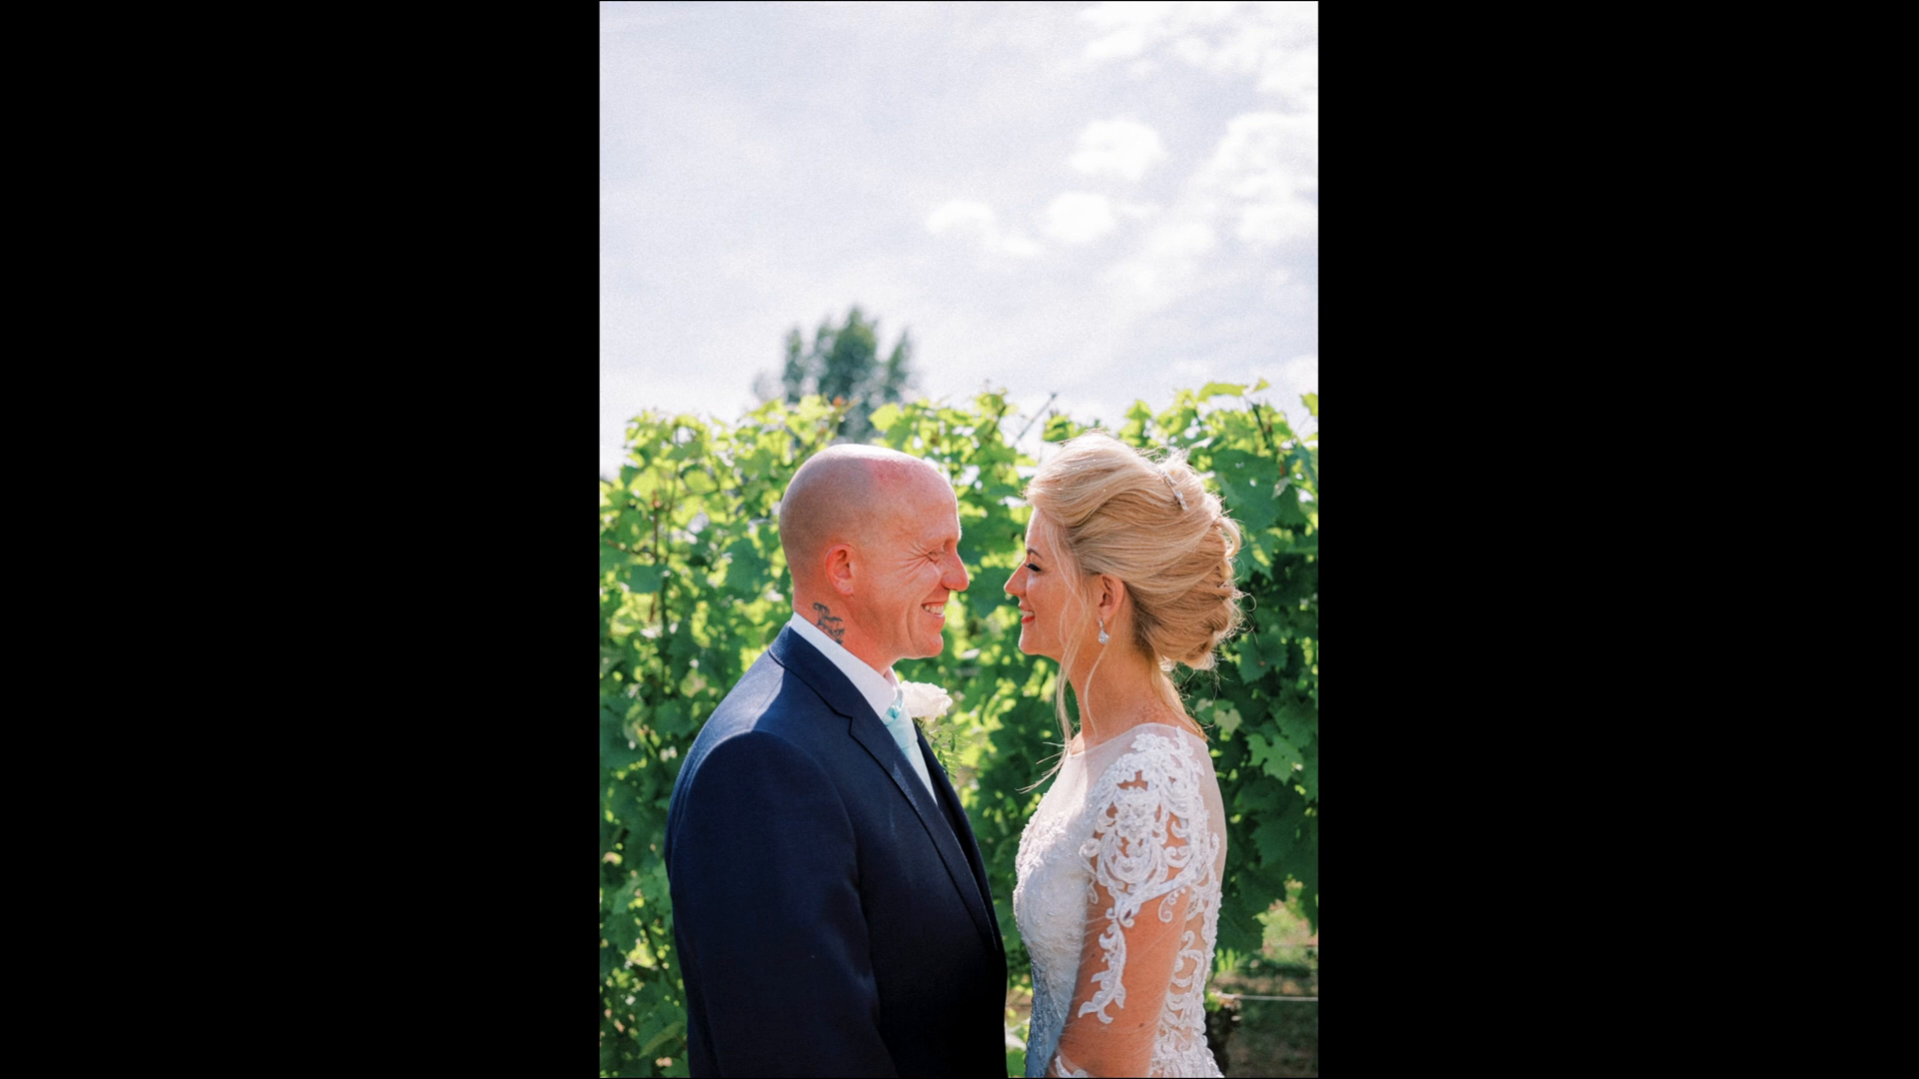
key(f)
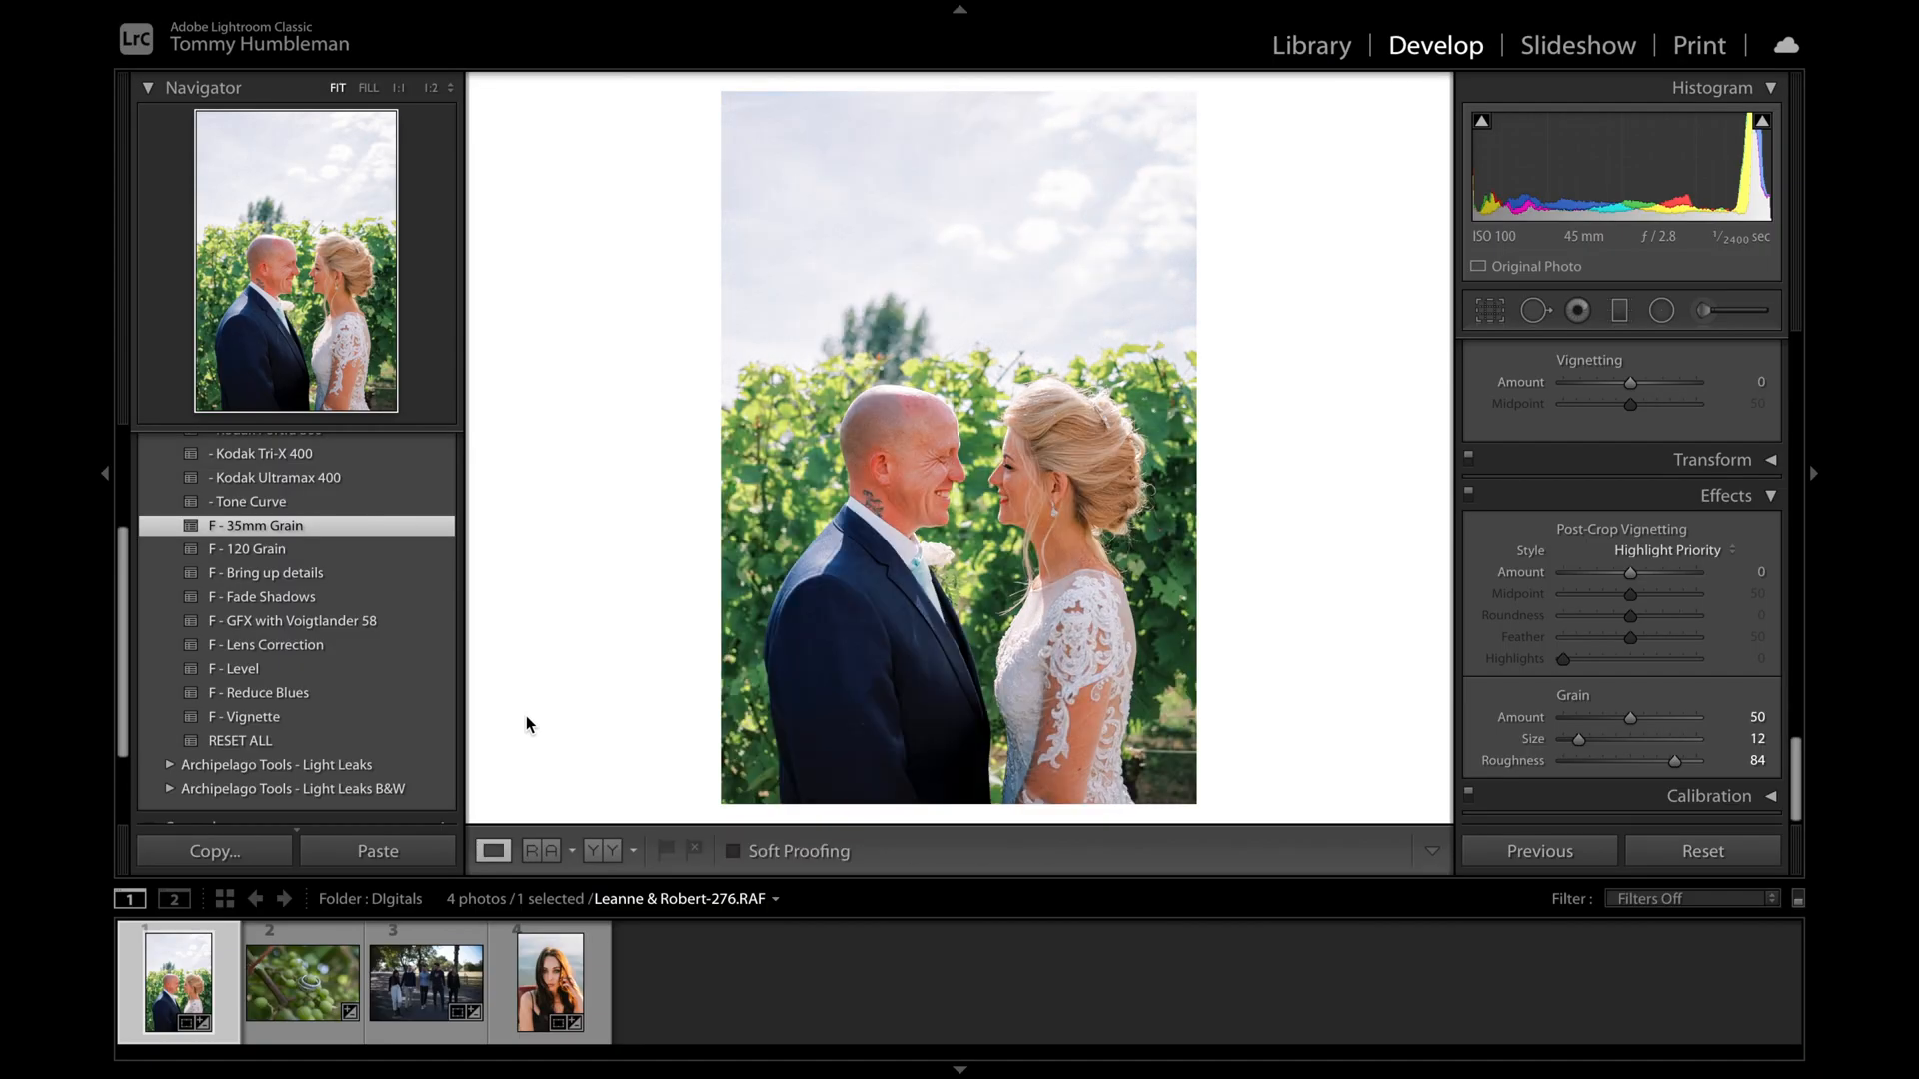
Step: Switch to the photo of the rings on grapes and apply the Fuji Acros 100 and F - 35mm Grain presets
key(Right)
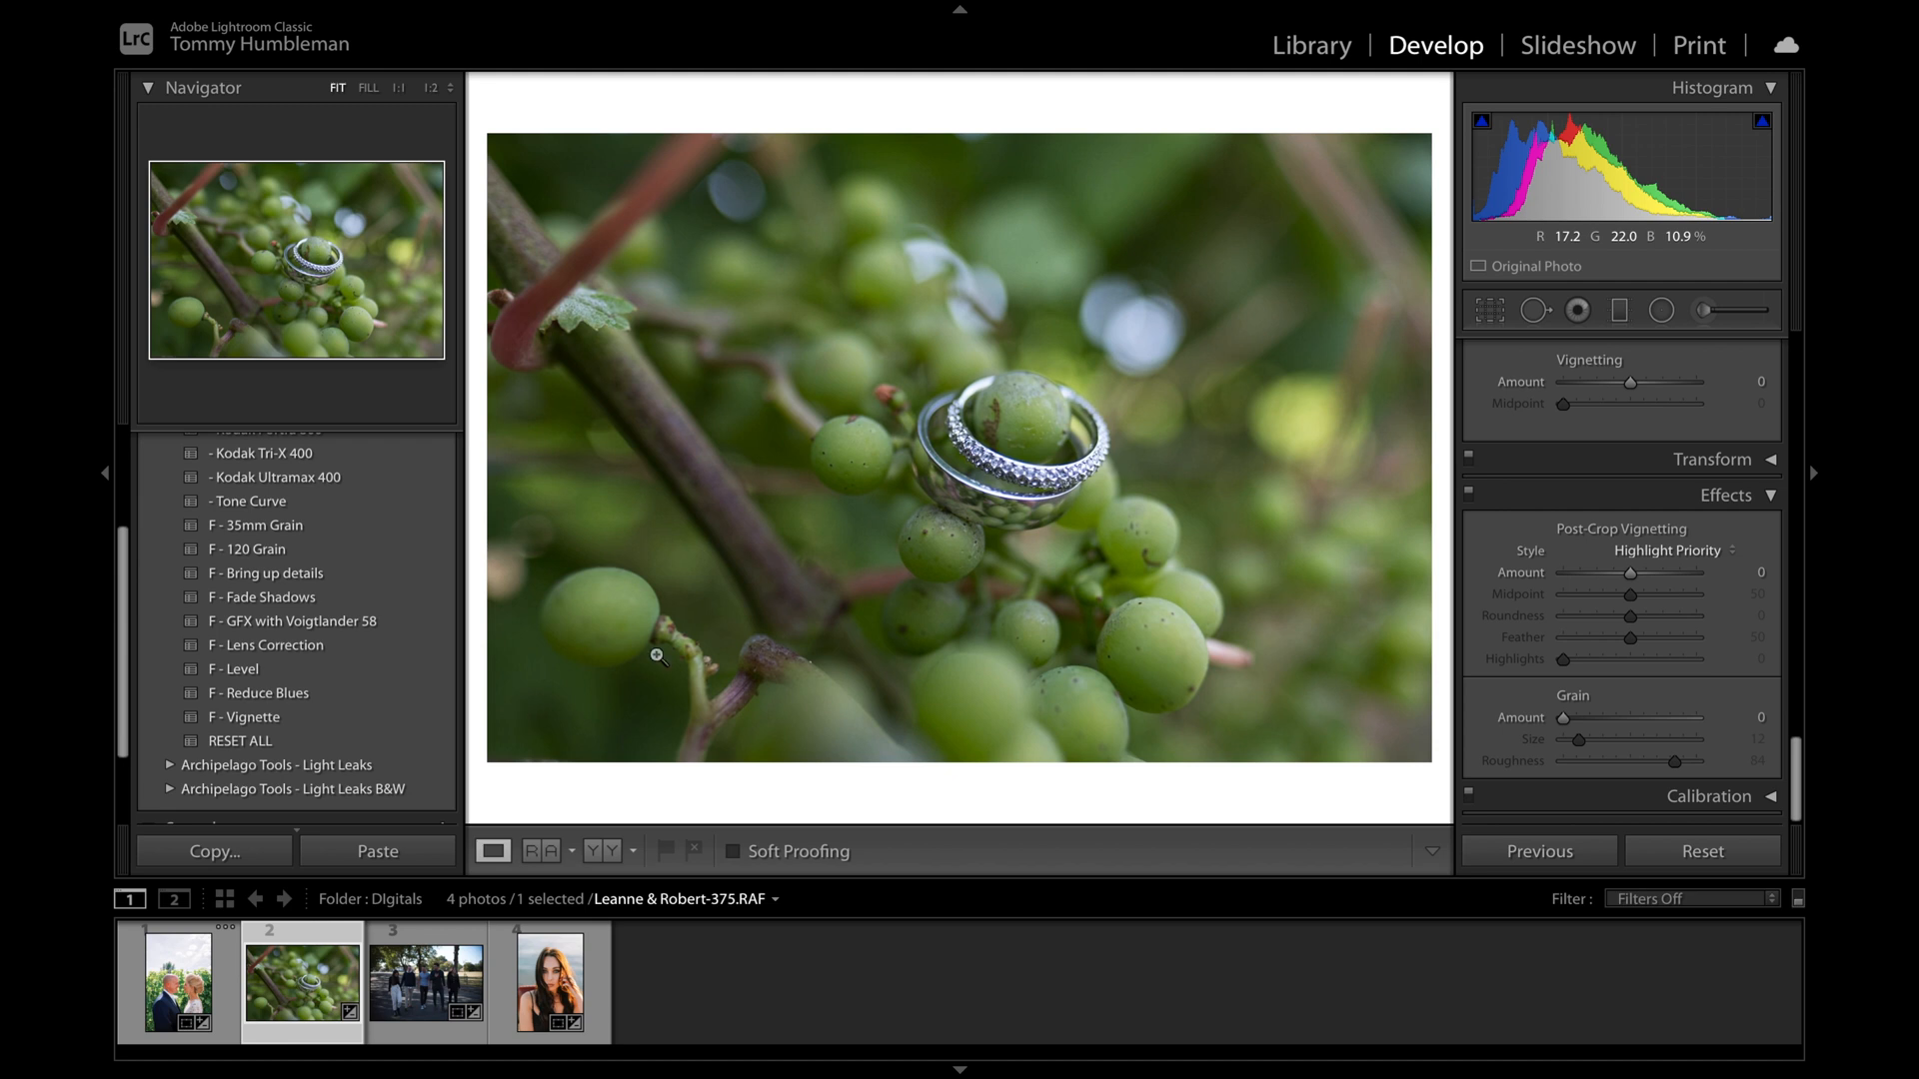
scroll(1584, 512, up, 8)
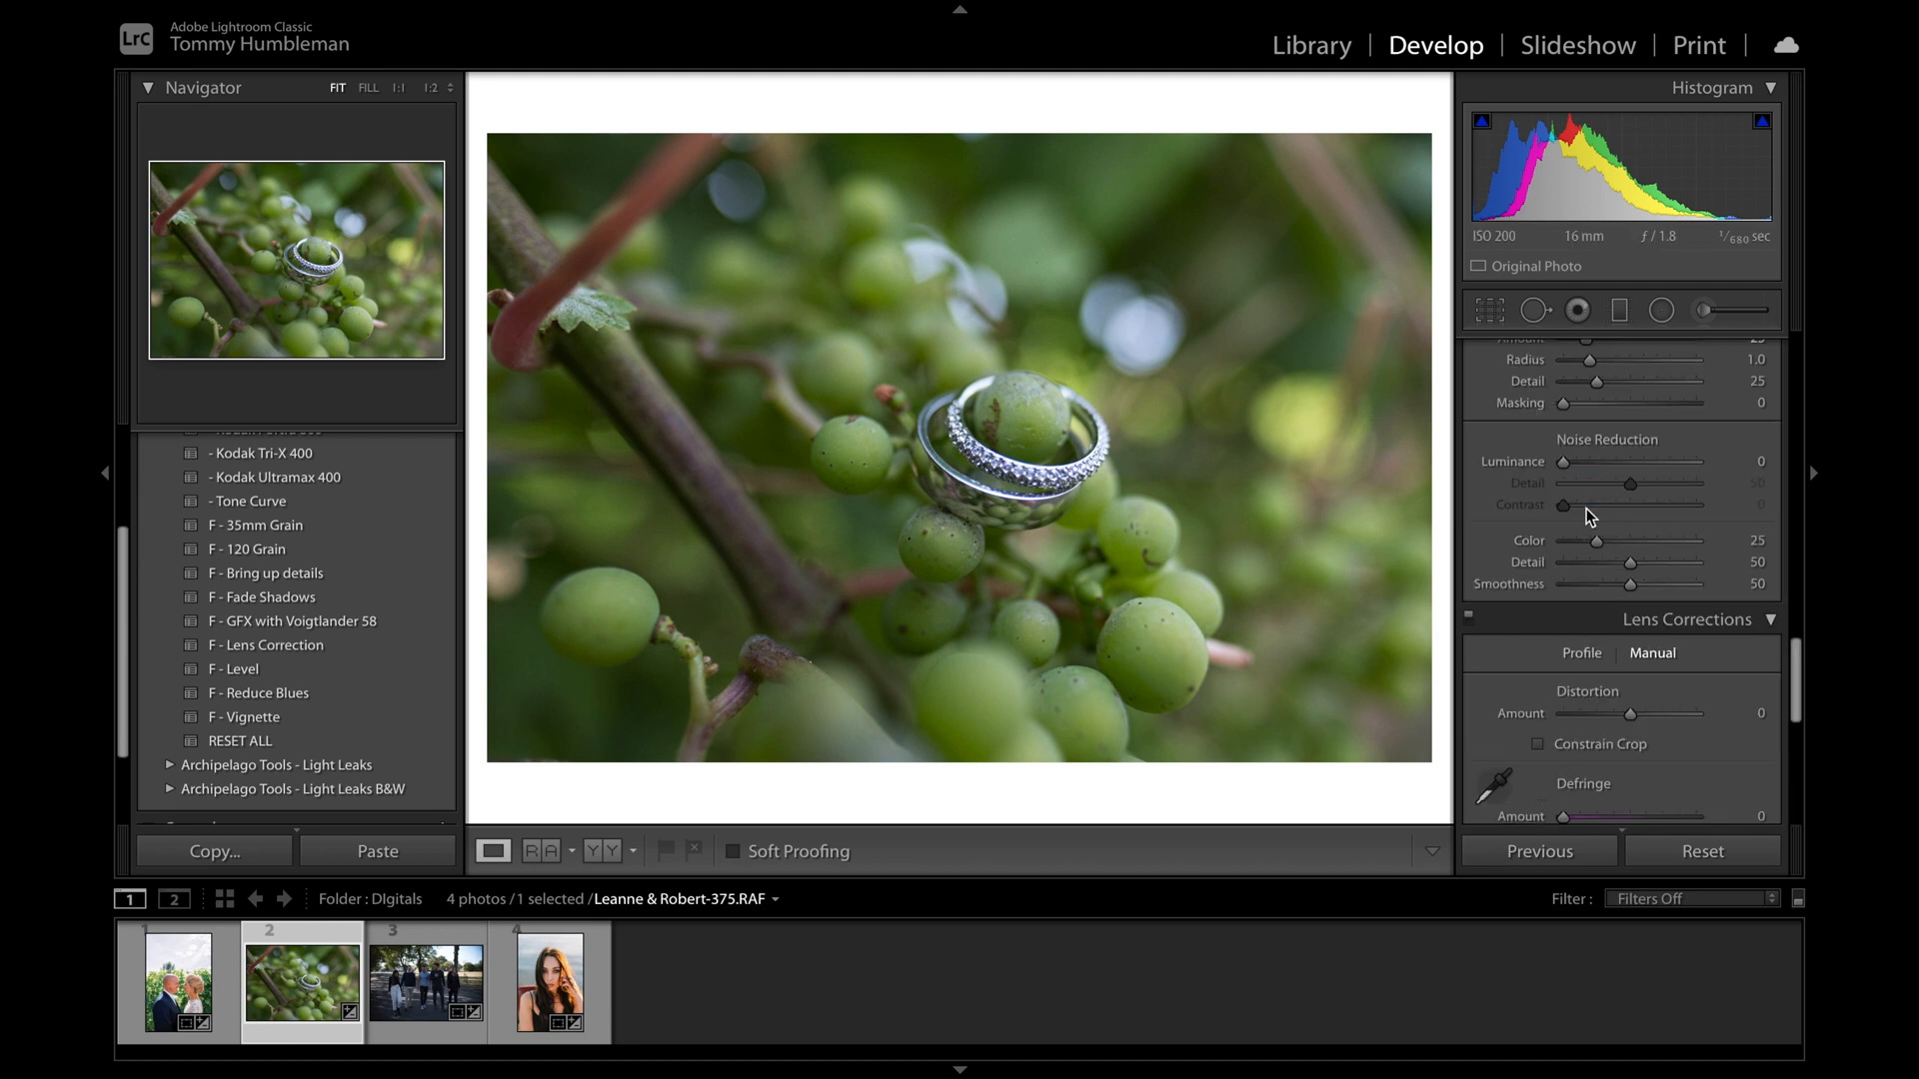
scroll(427, 569, up, 4)
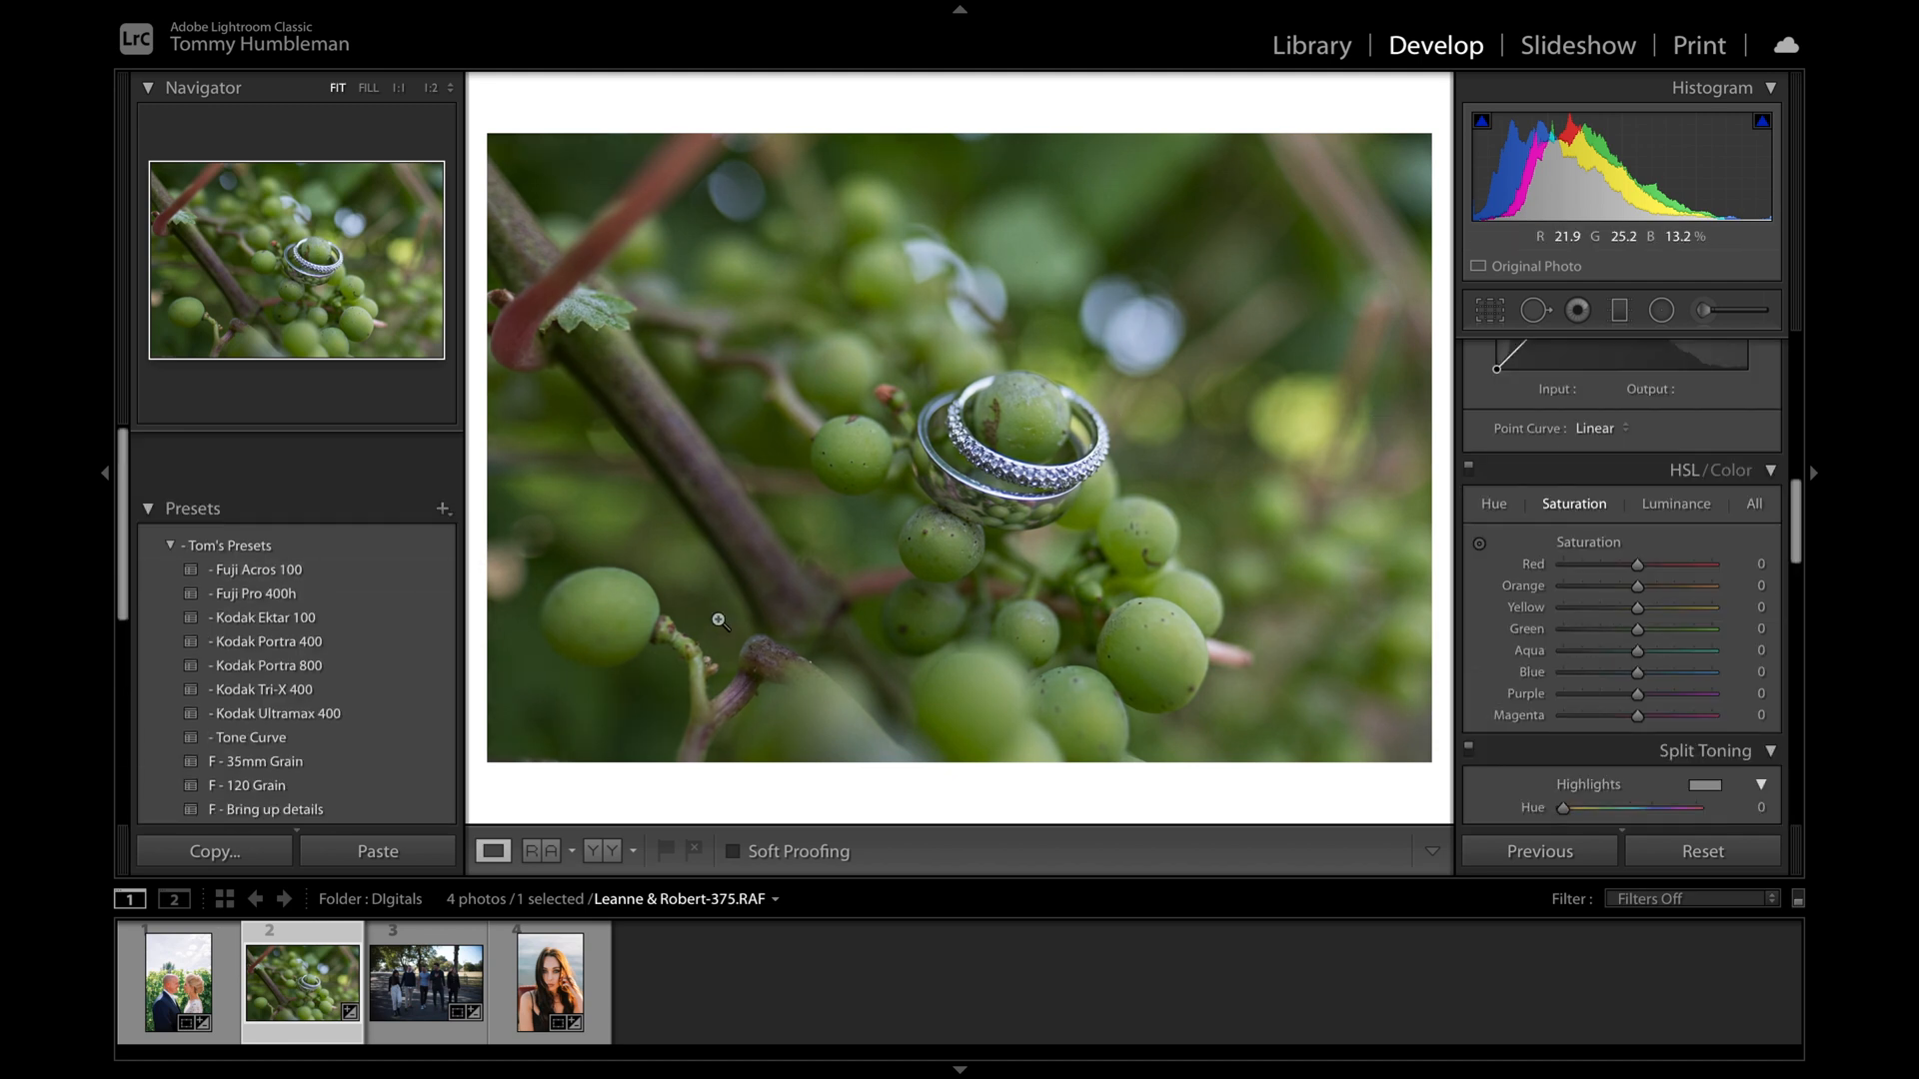
key(v)
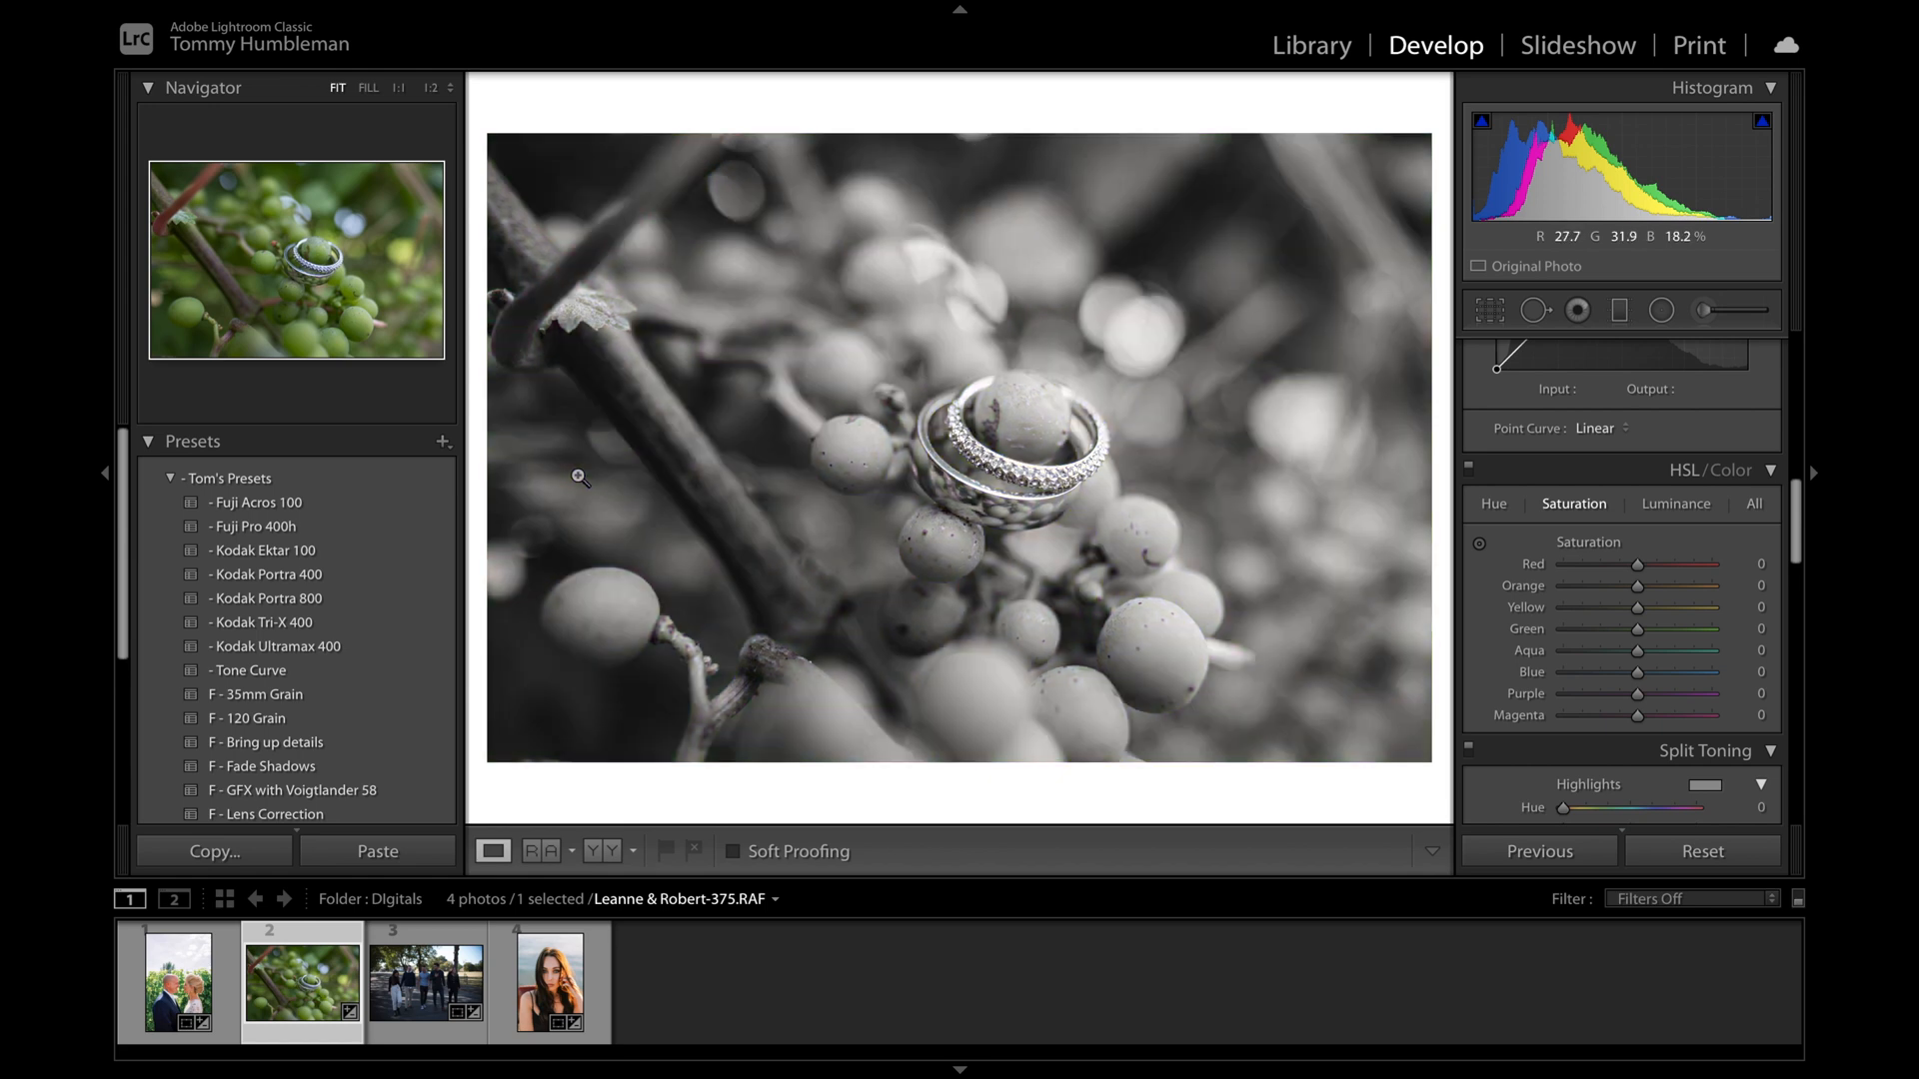
key(v)
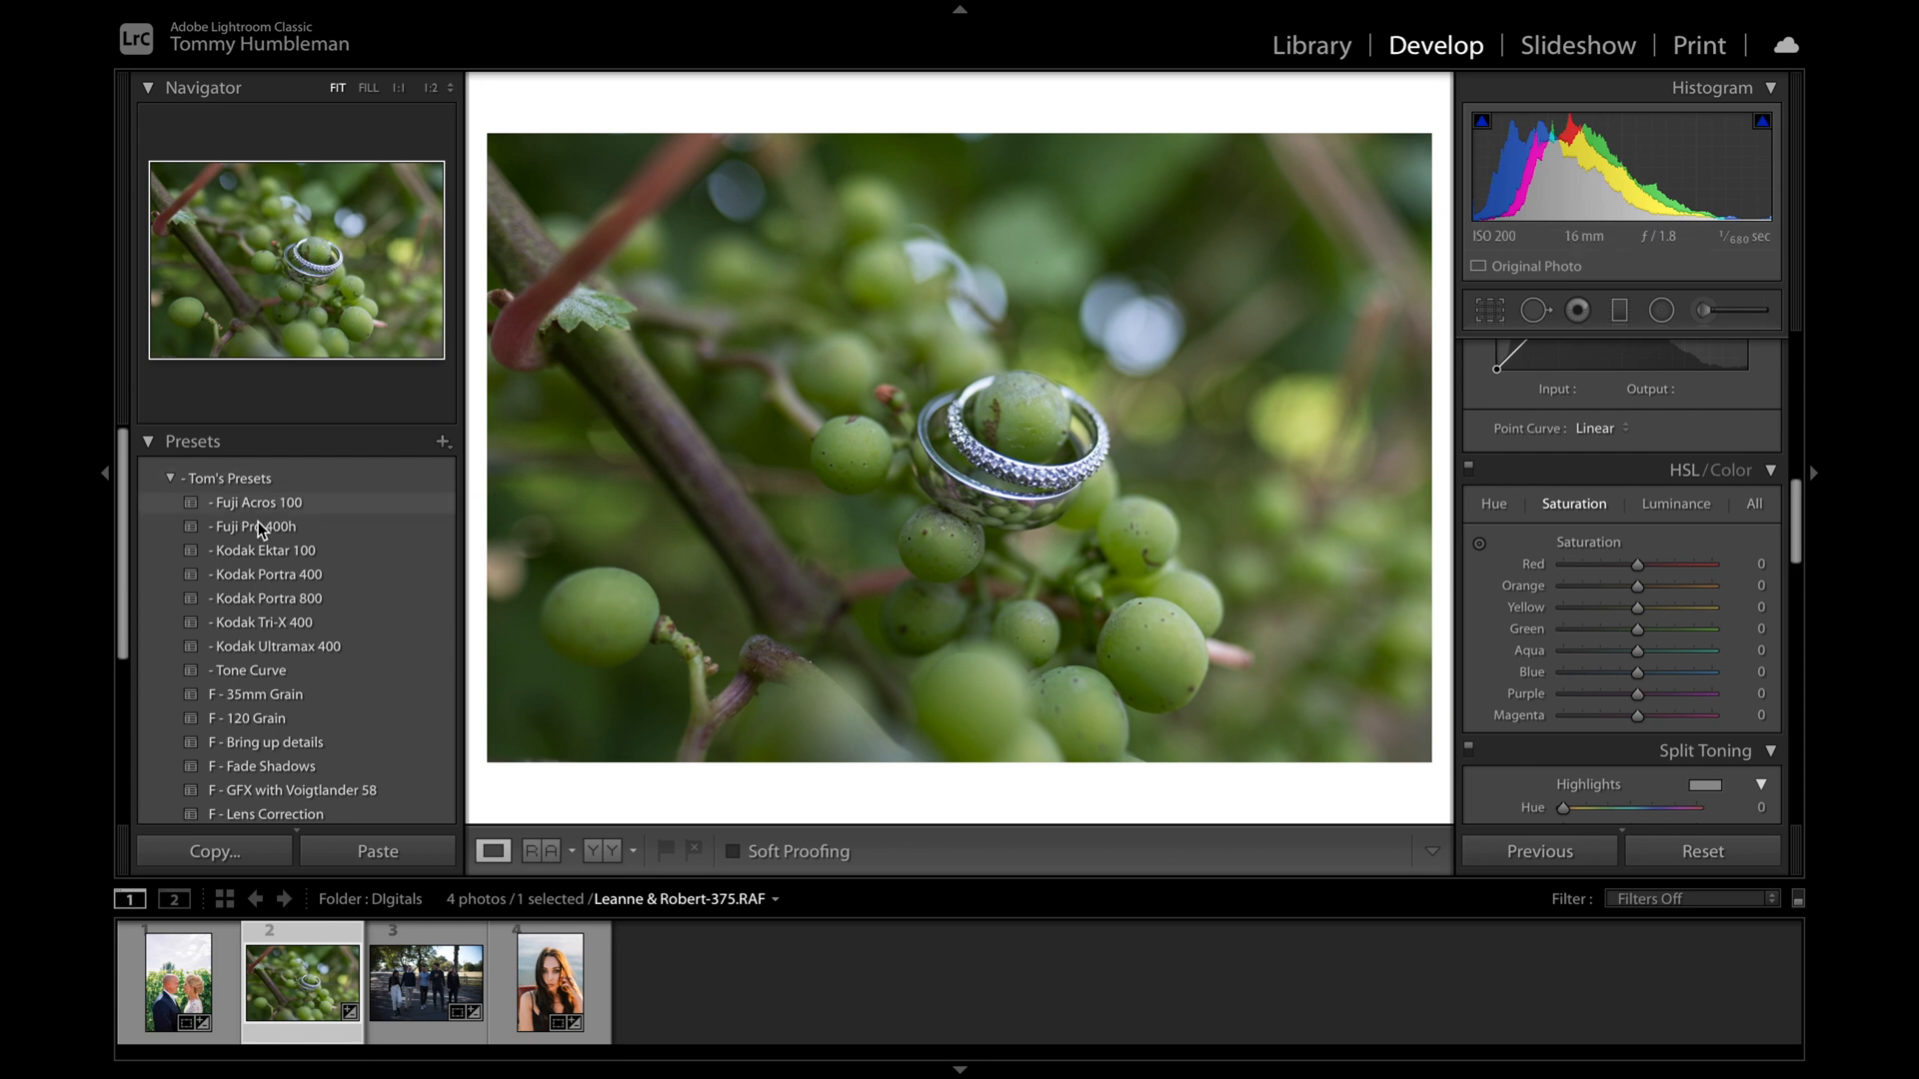
scroll(1633, 479, up, 10)
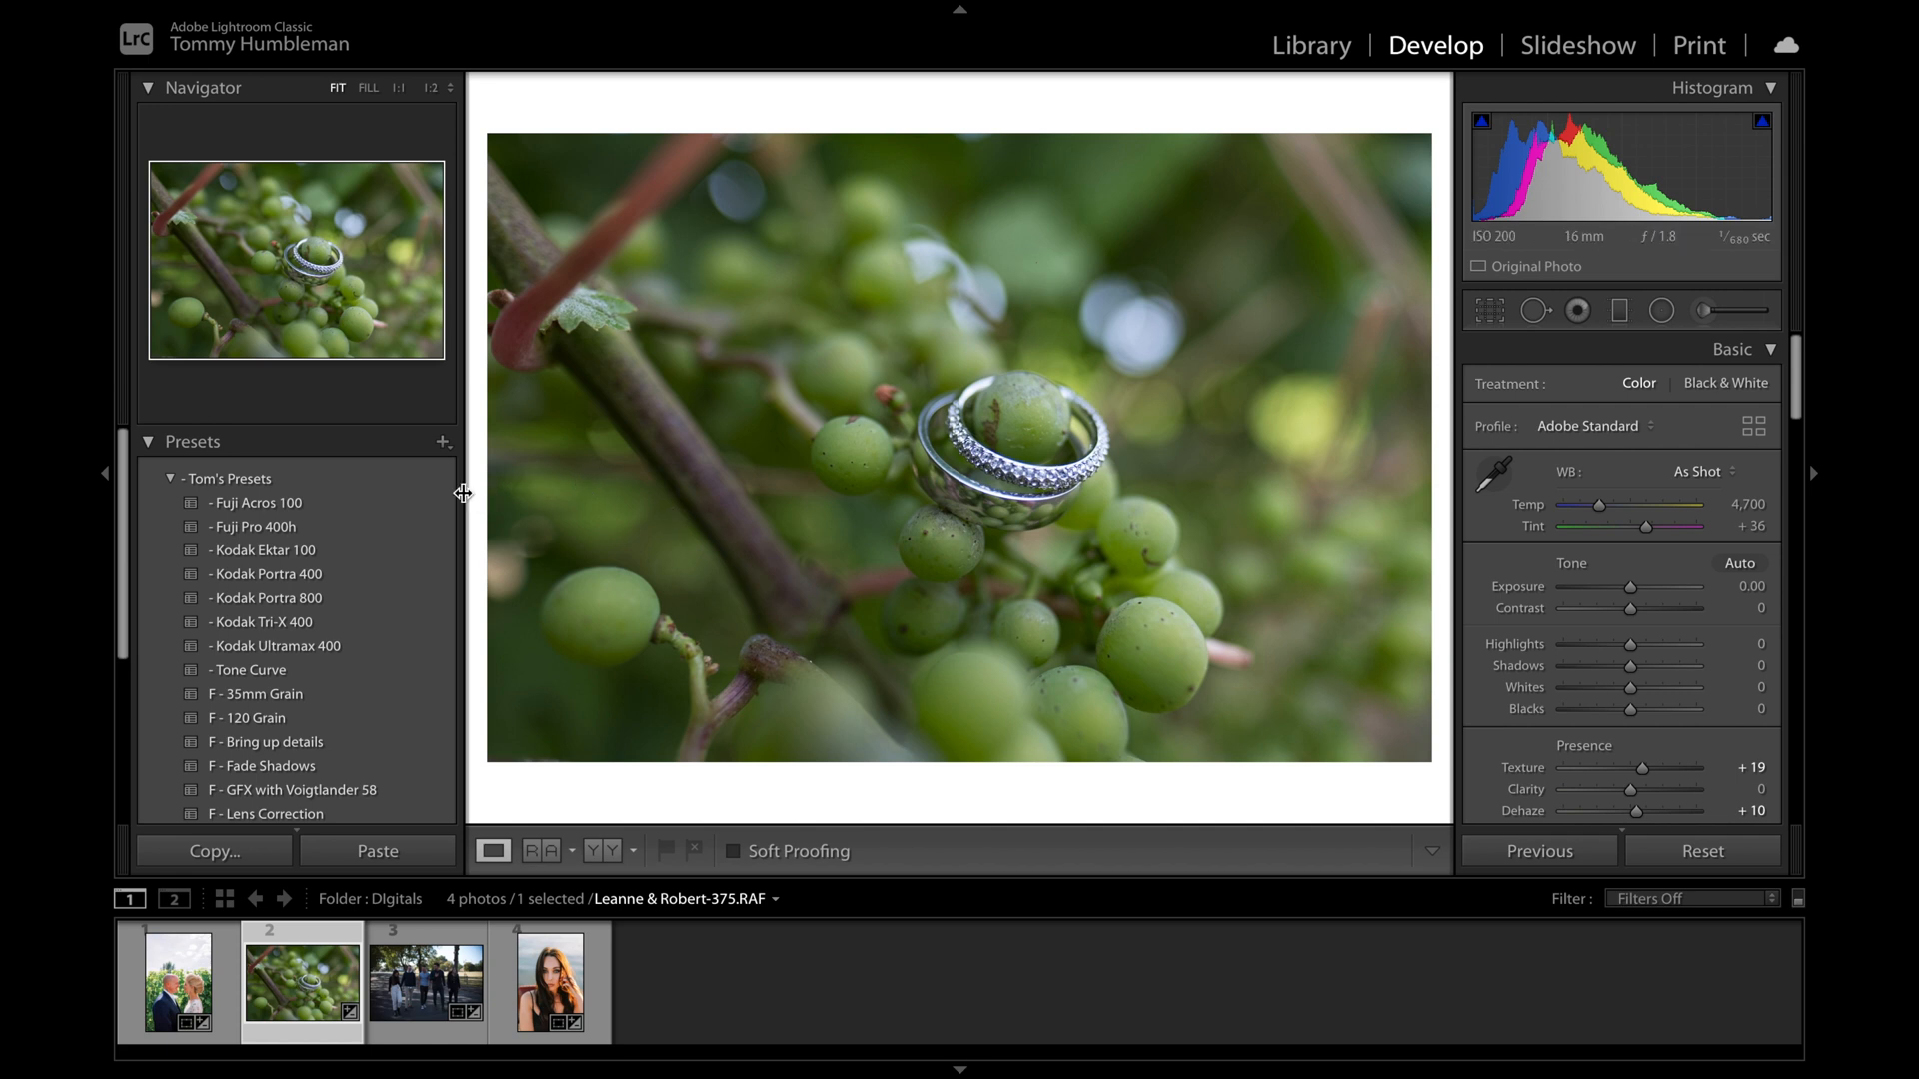
click(434, 505)
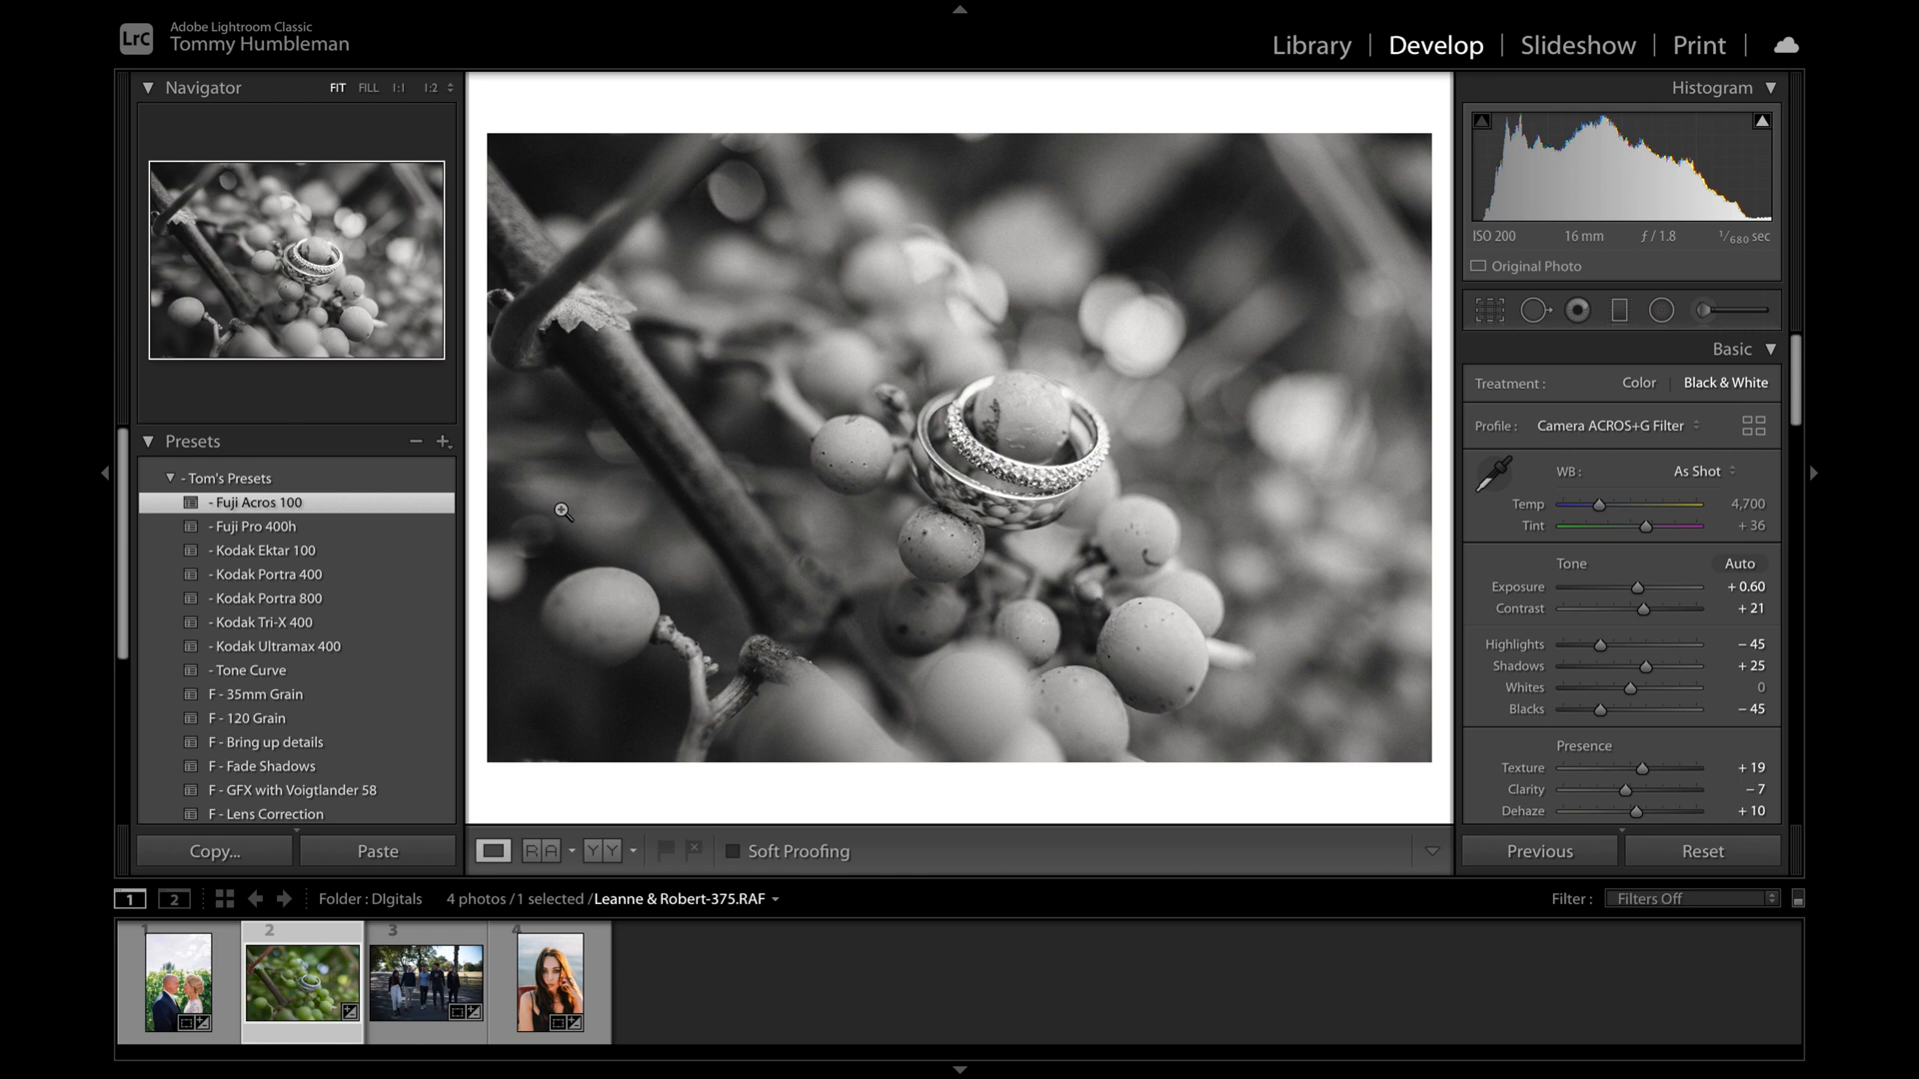
click(446, 697)
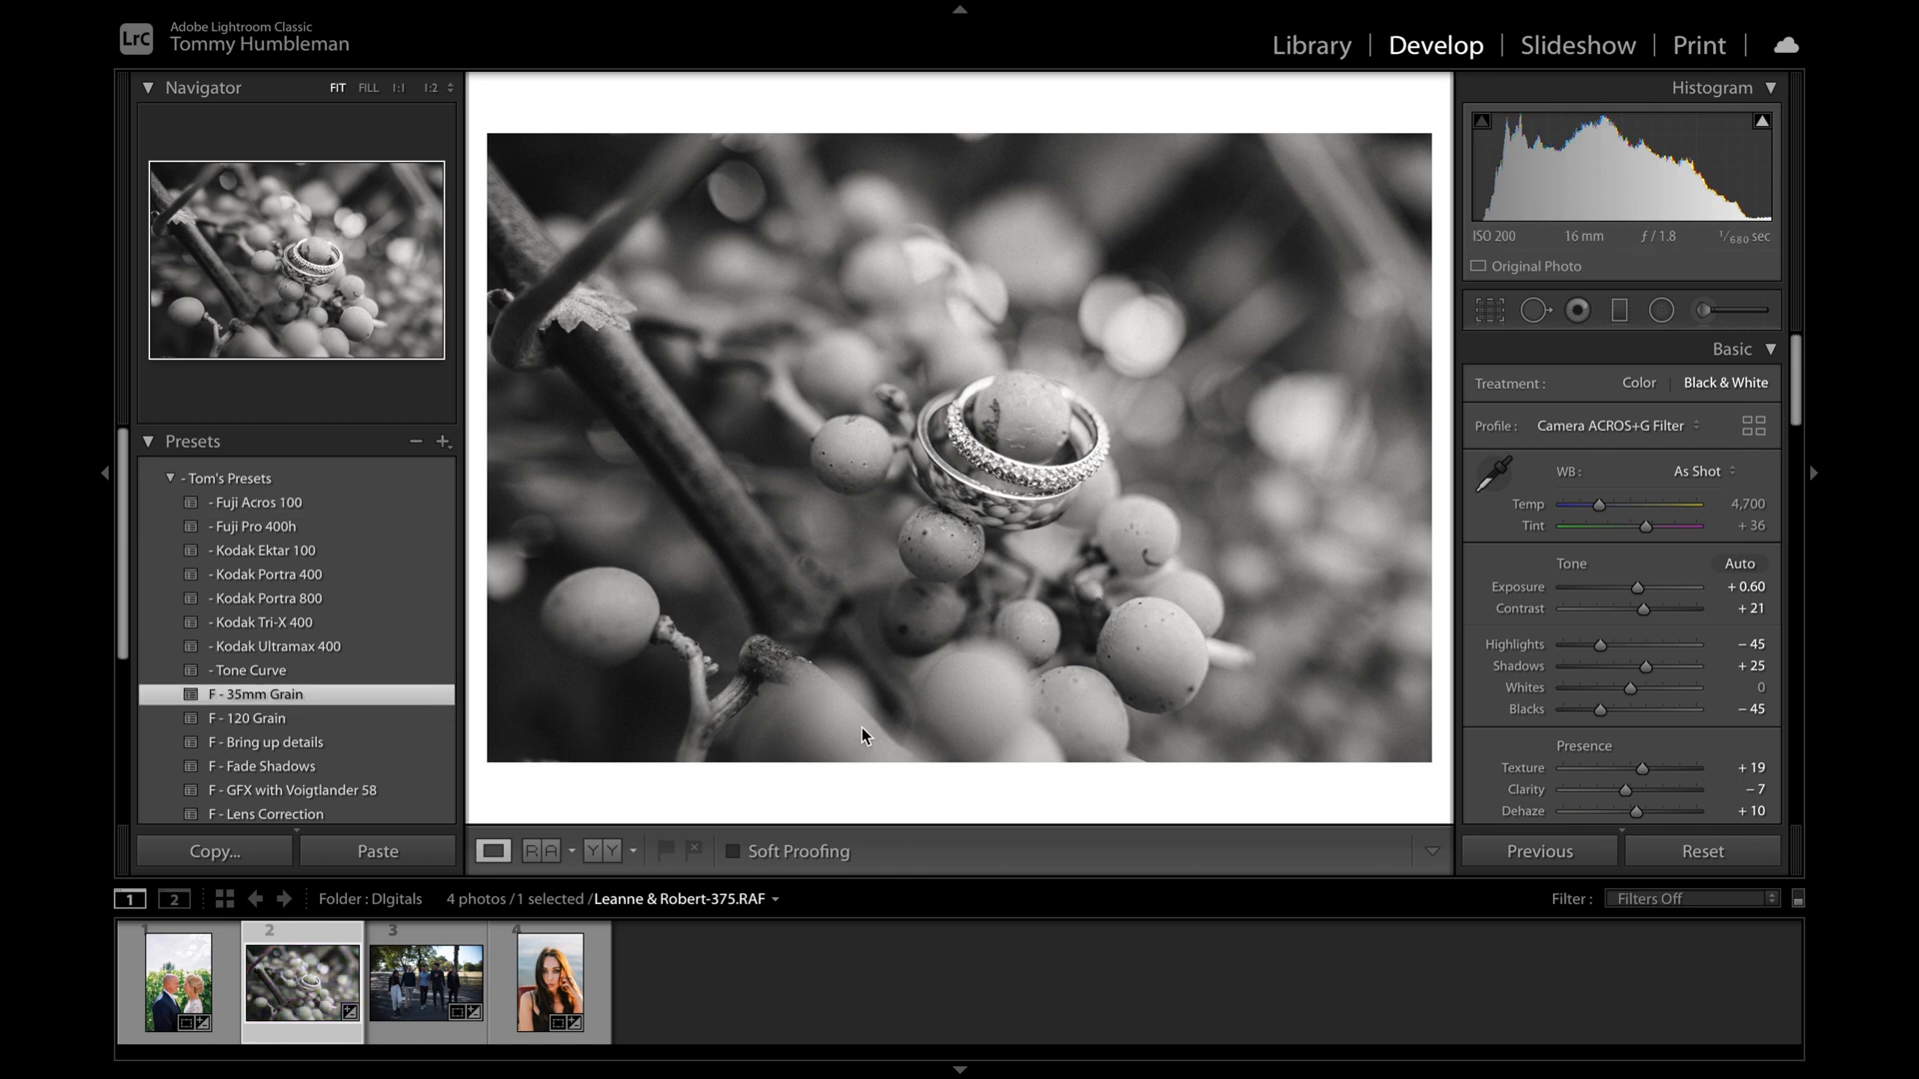
Step: Crop the ring photo slightly tighter around the rings using the Original aspect ratio
click(1488, 312)
click(1699, 392)
click(1683, 505)
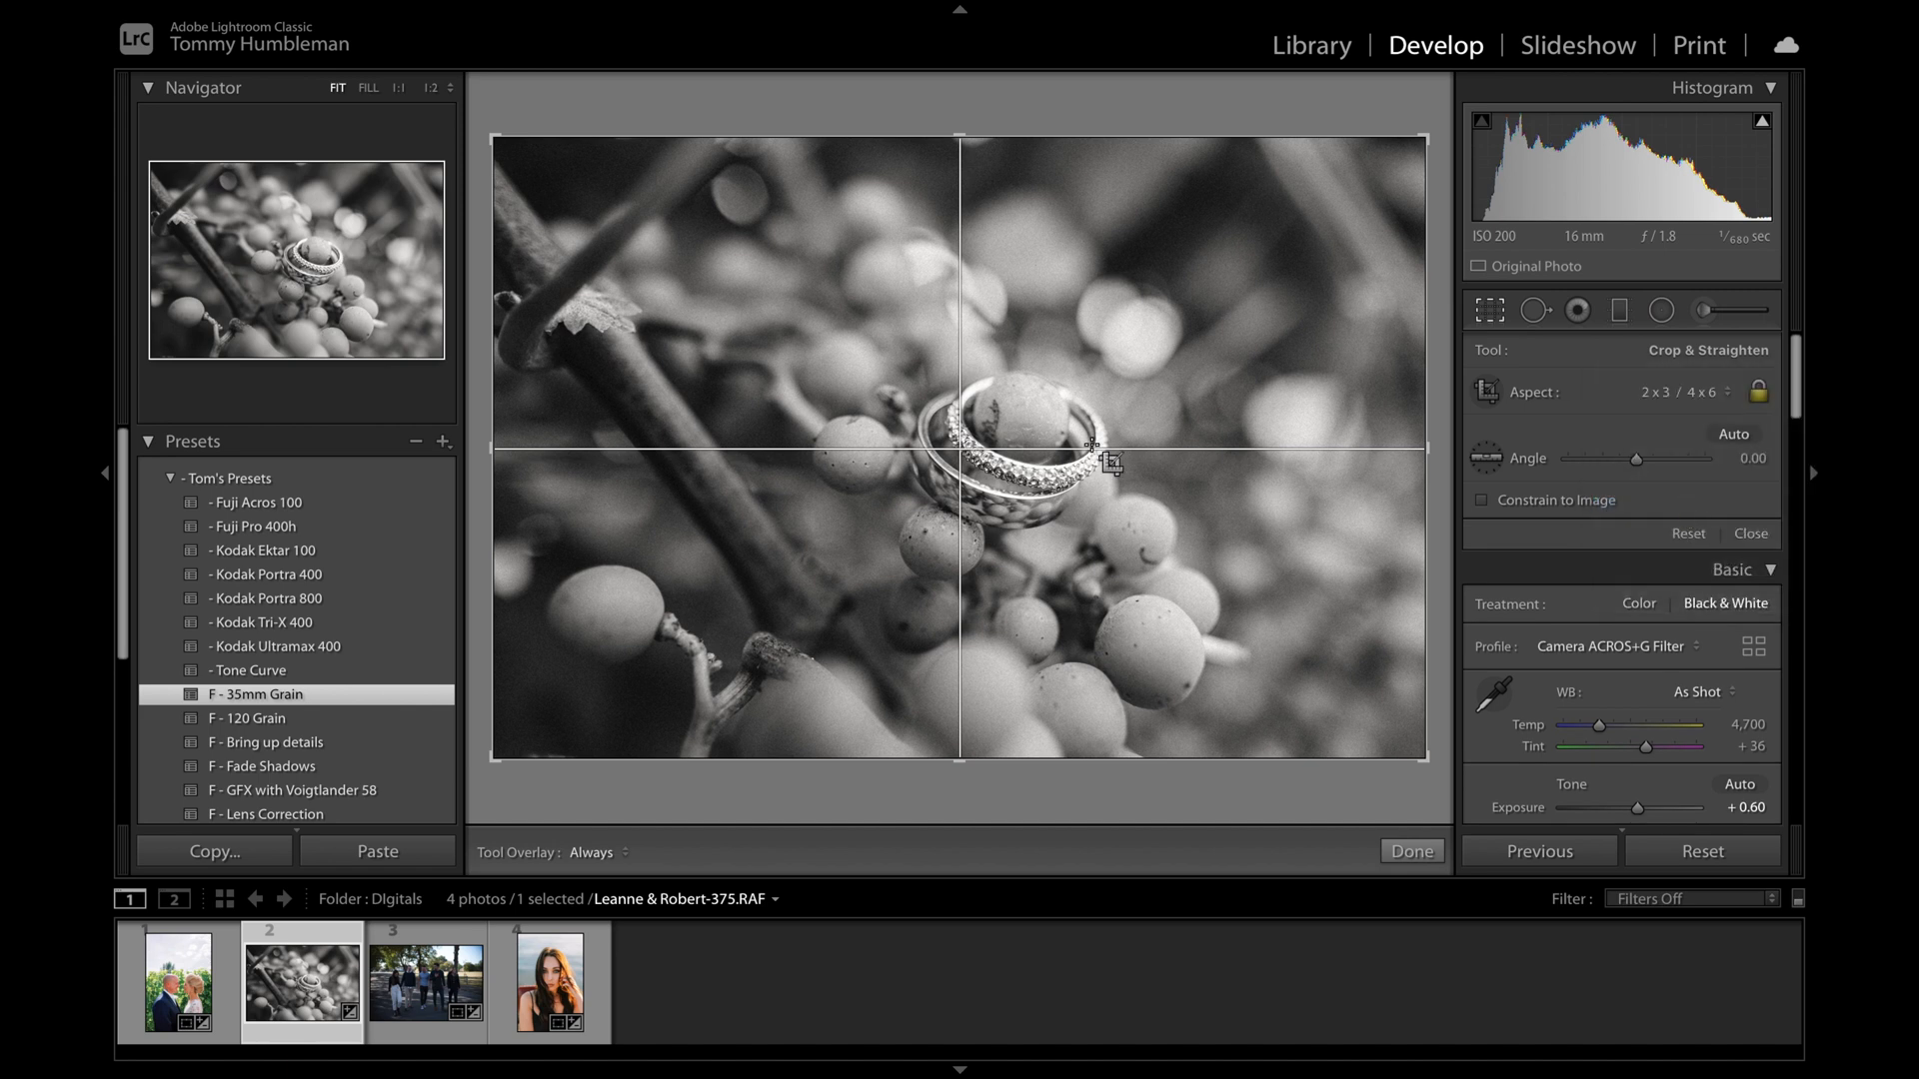
drag(494, 138, 542, 147)
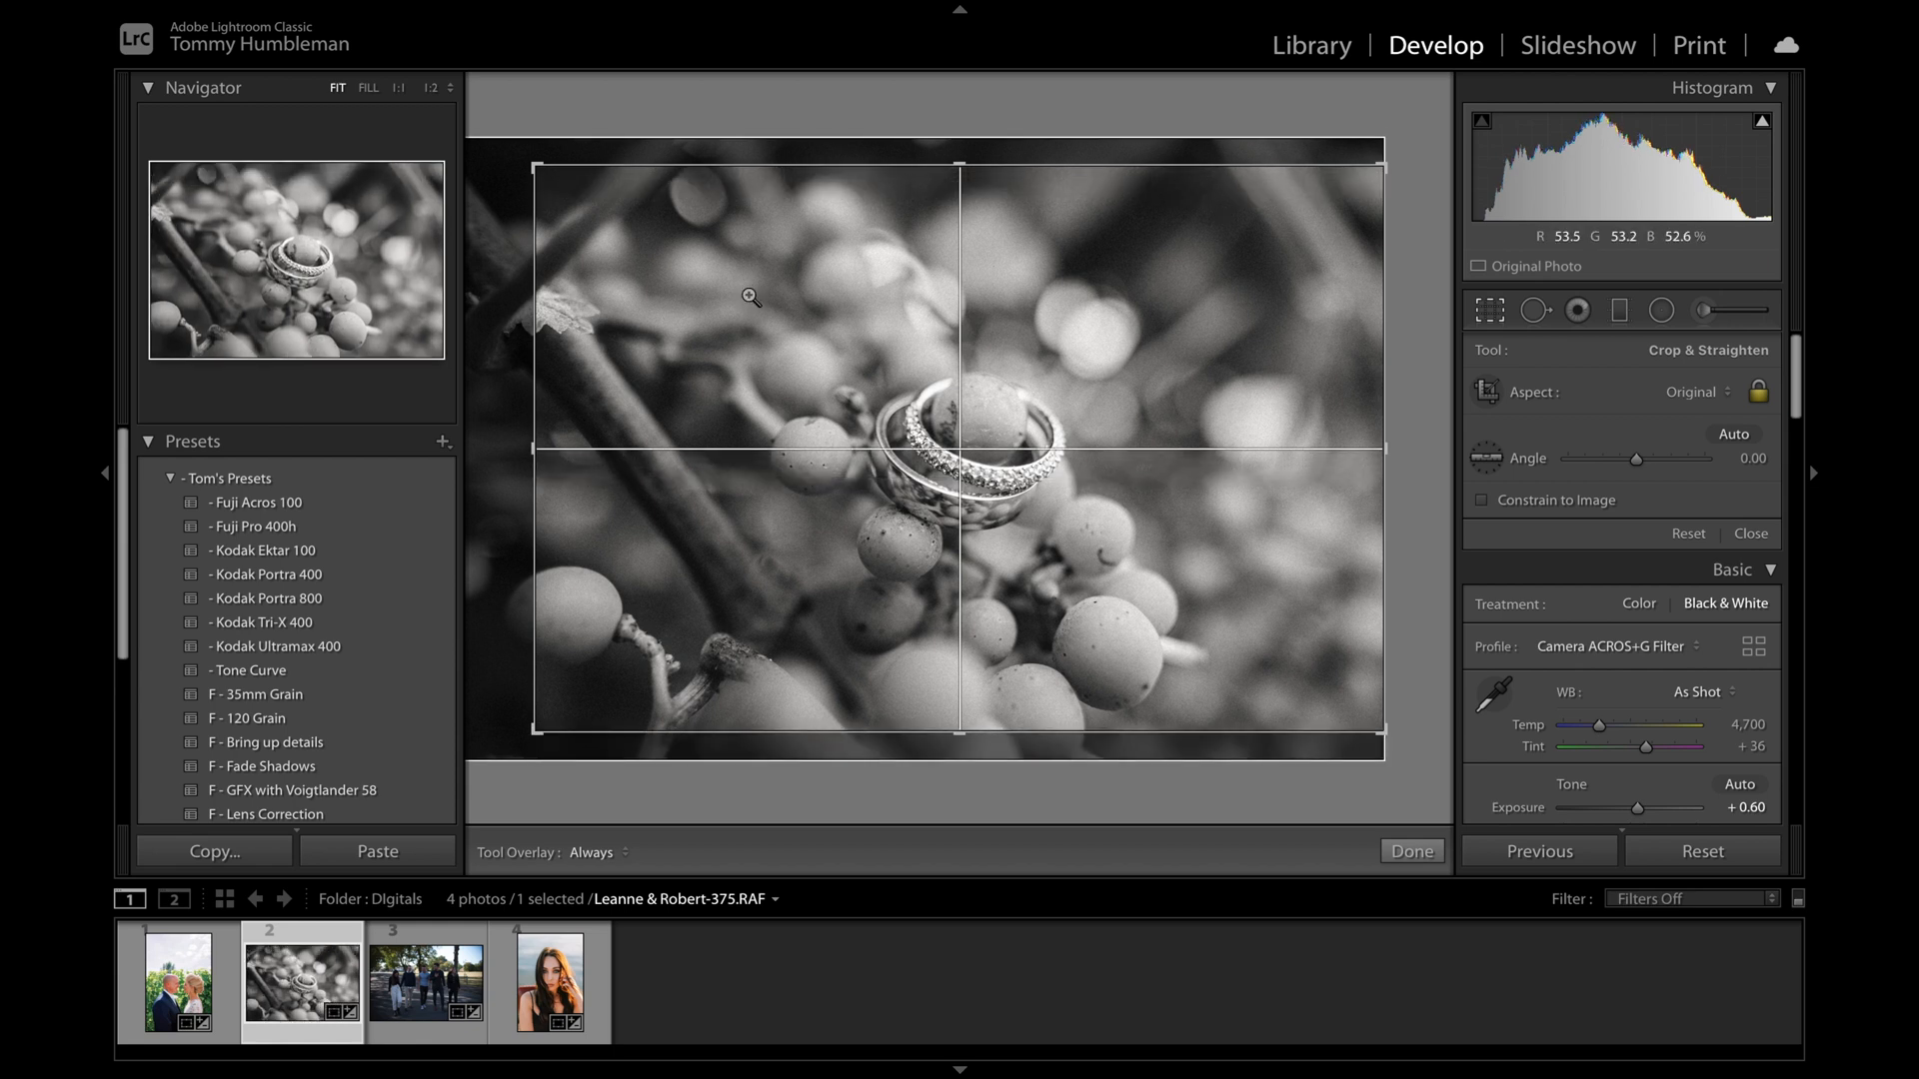
key(Return)
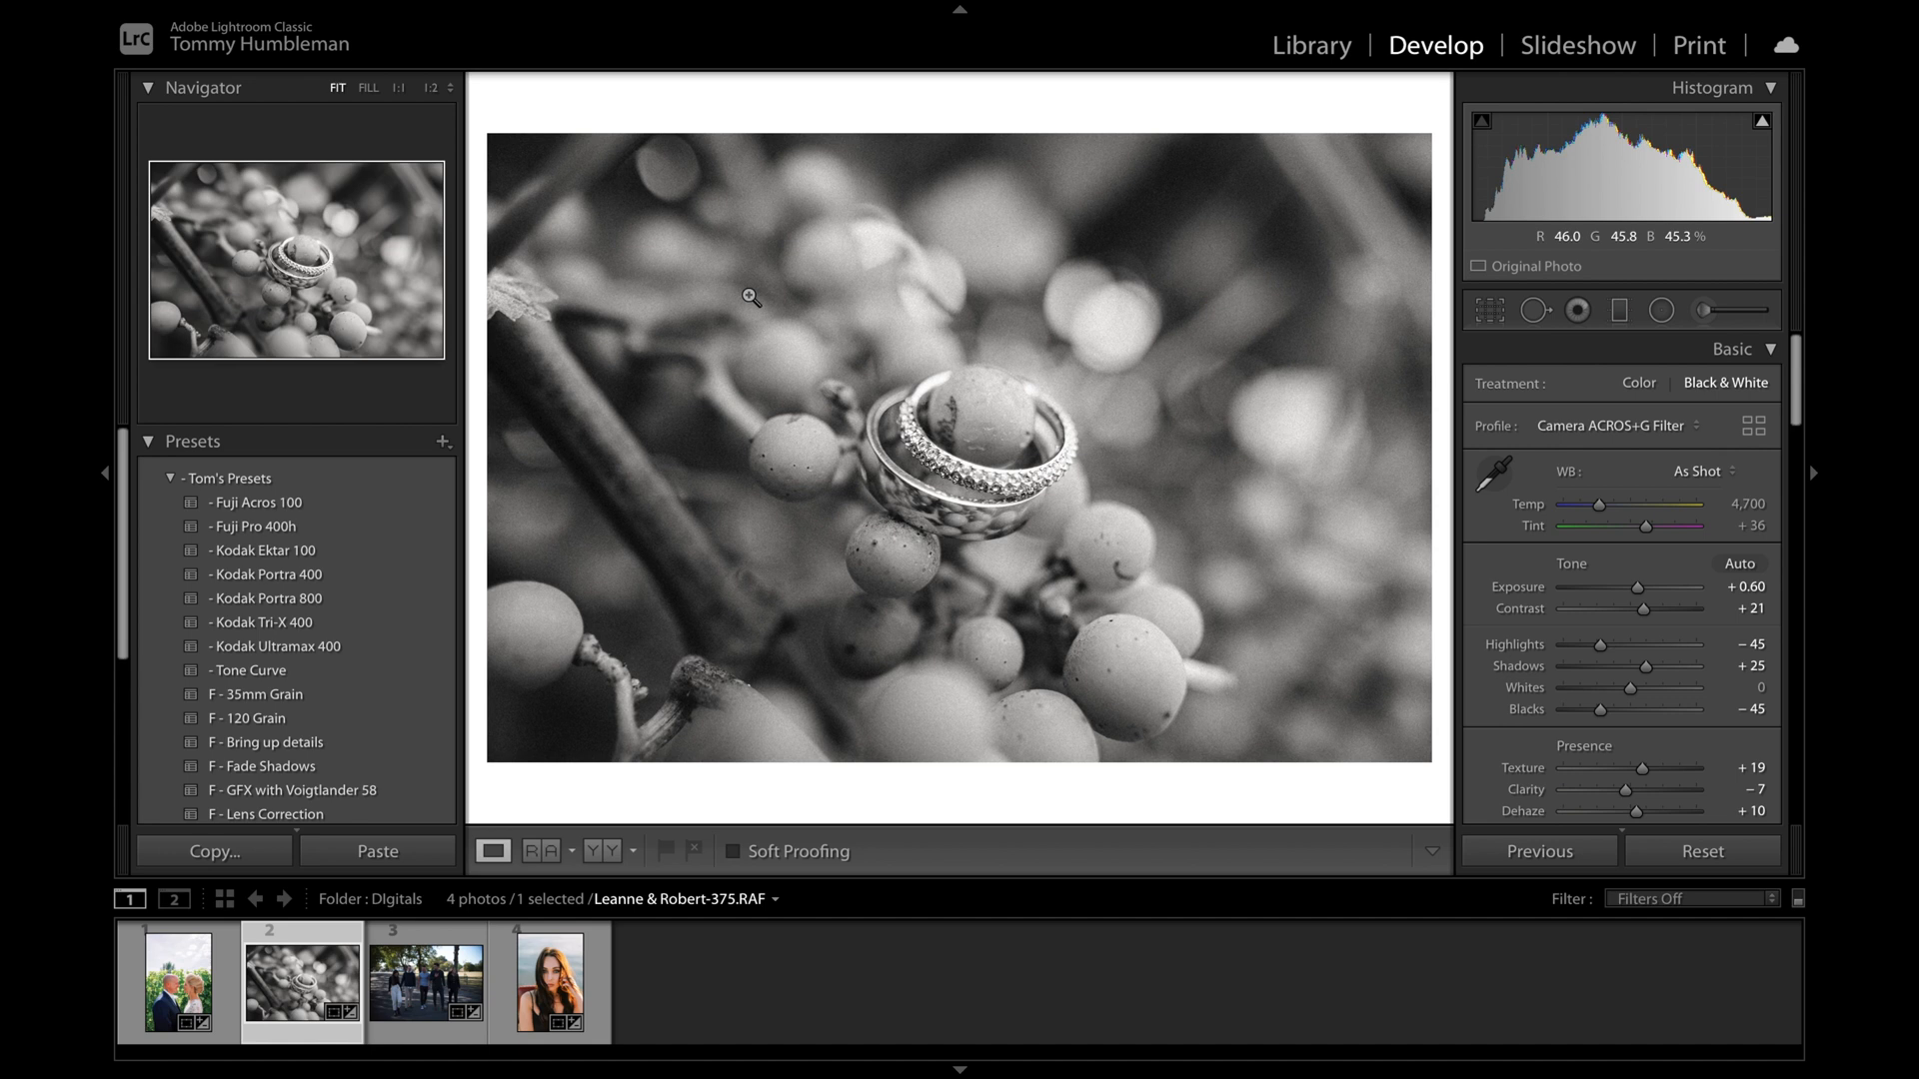
Step: Open the photo of five people walking and crop it to 4 x 5 / 8 x 10, repositioning the group within the frame
key(Right)
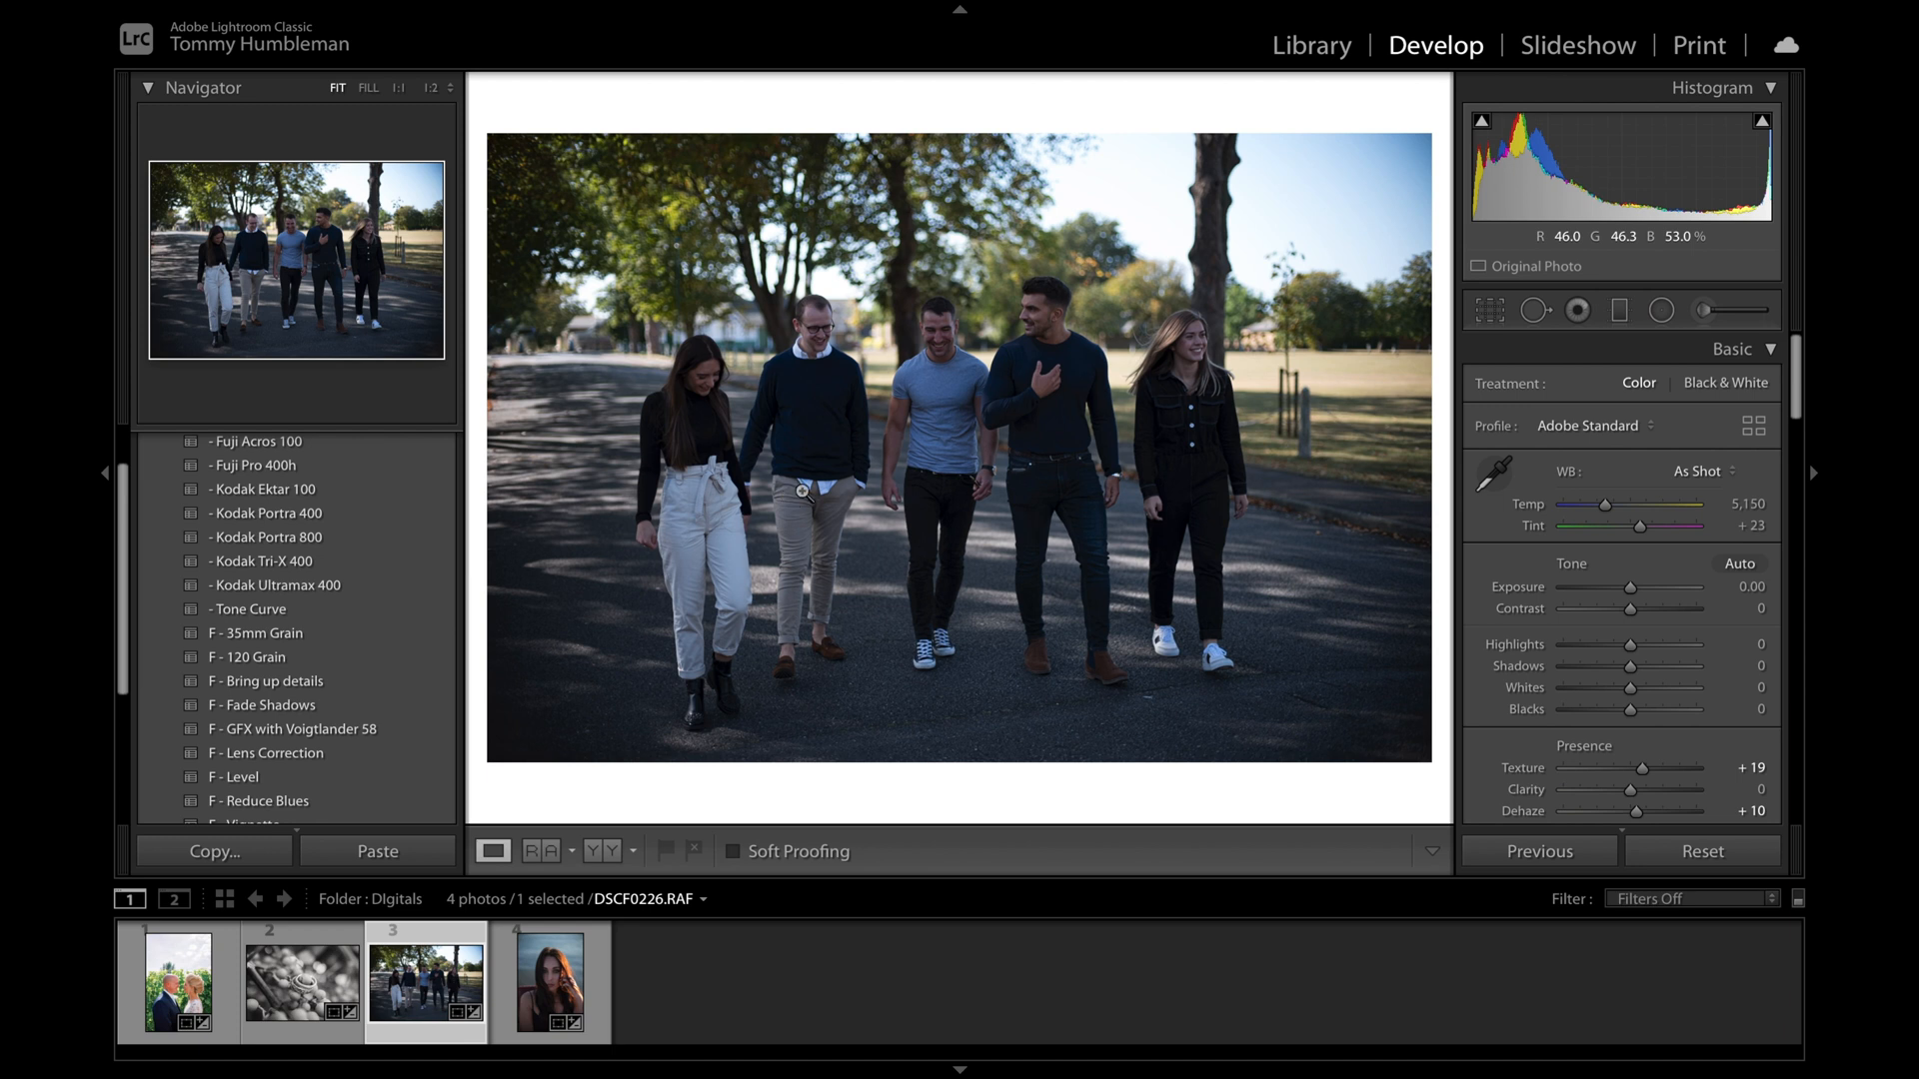
click(1483, 313)
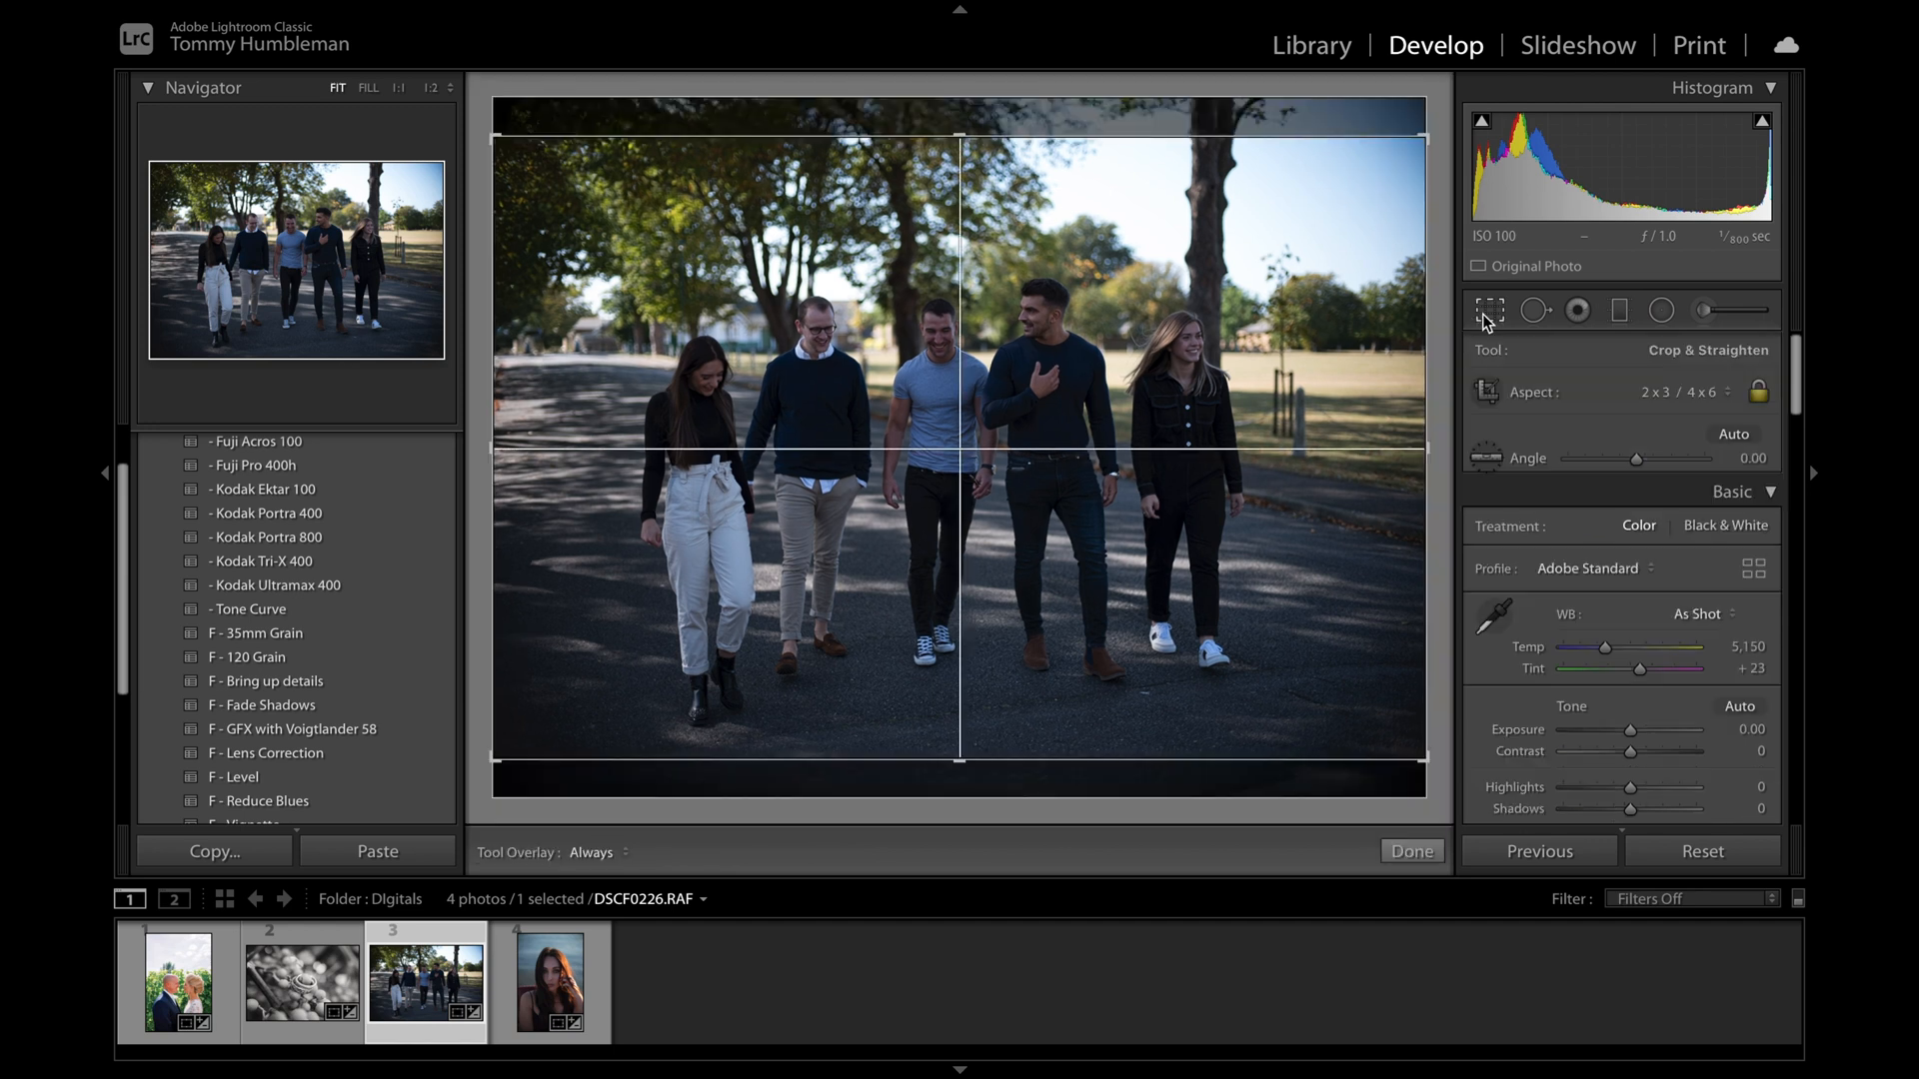
click(1676, 397)
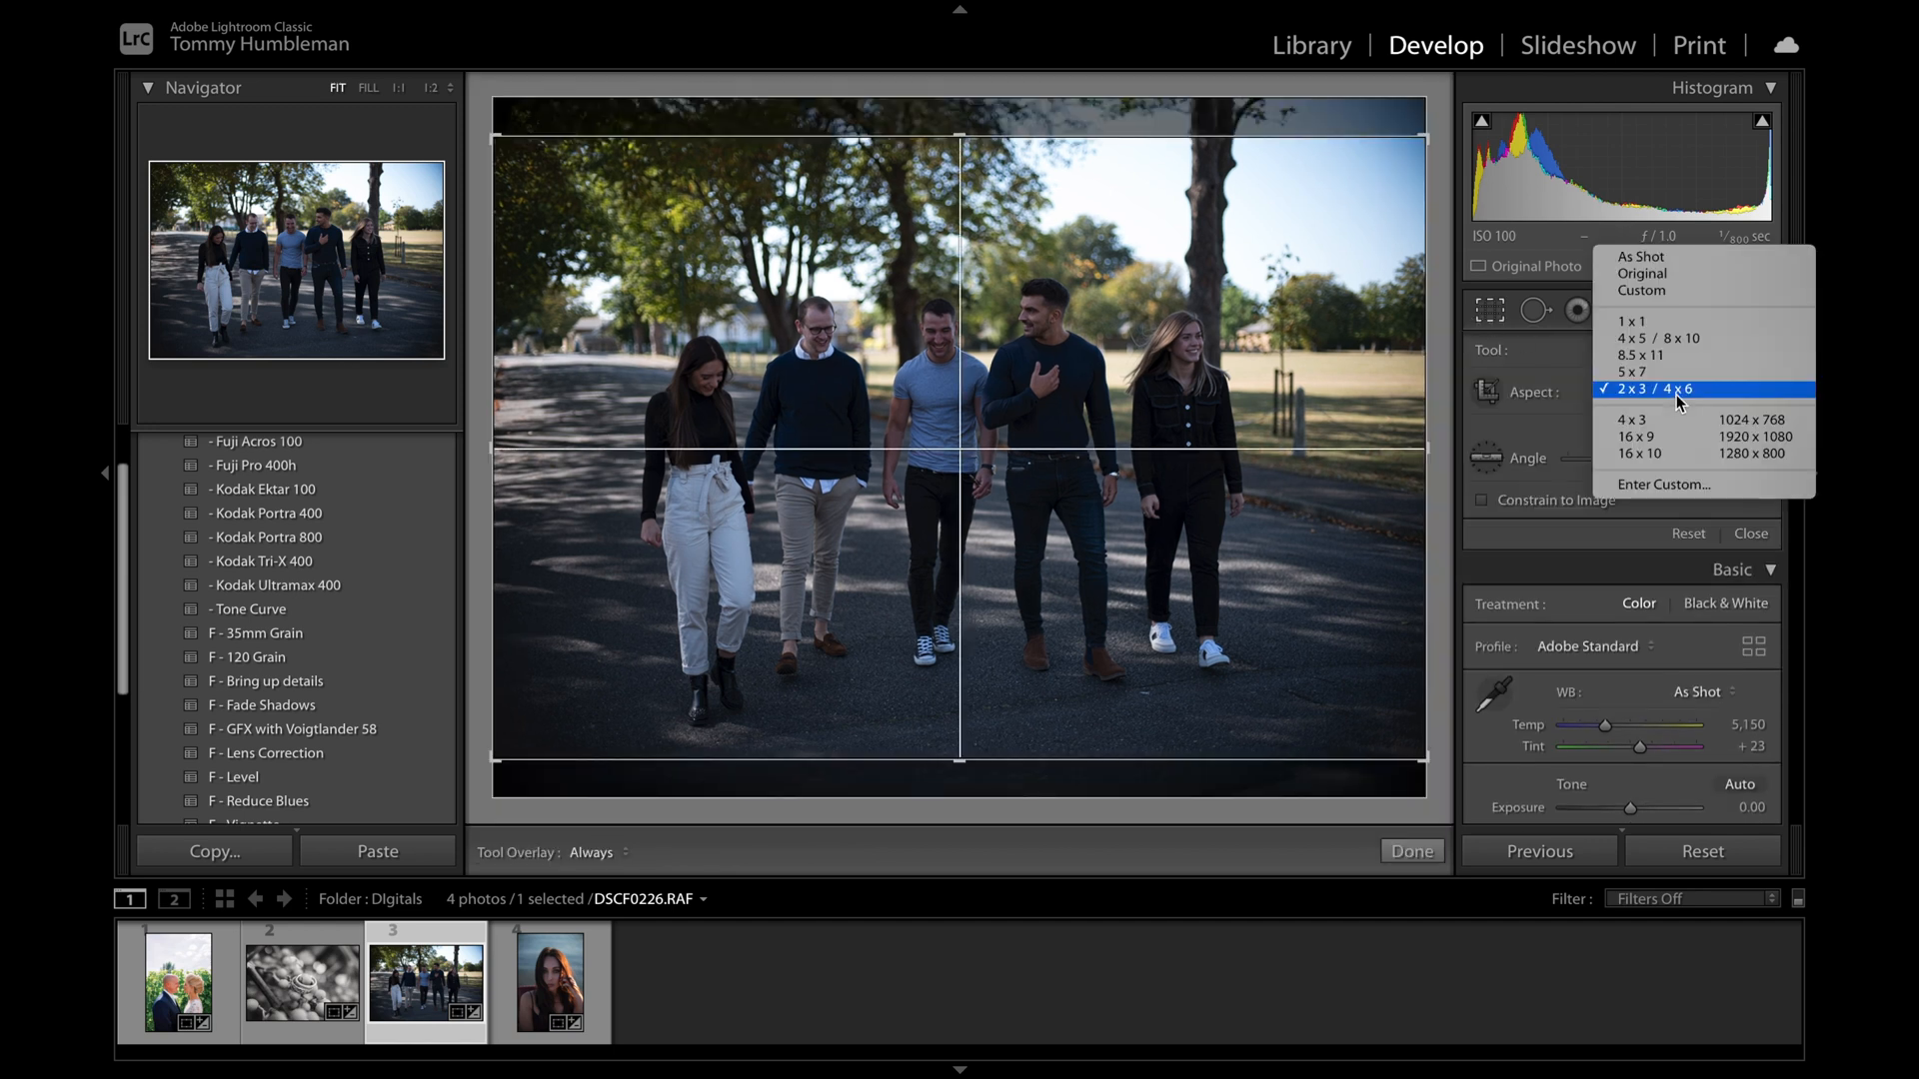
click(1699, 342)
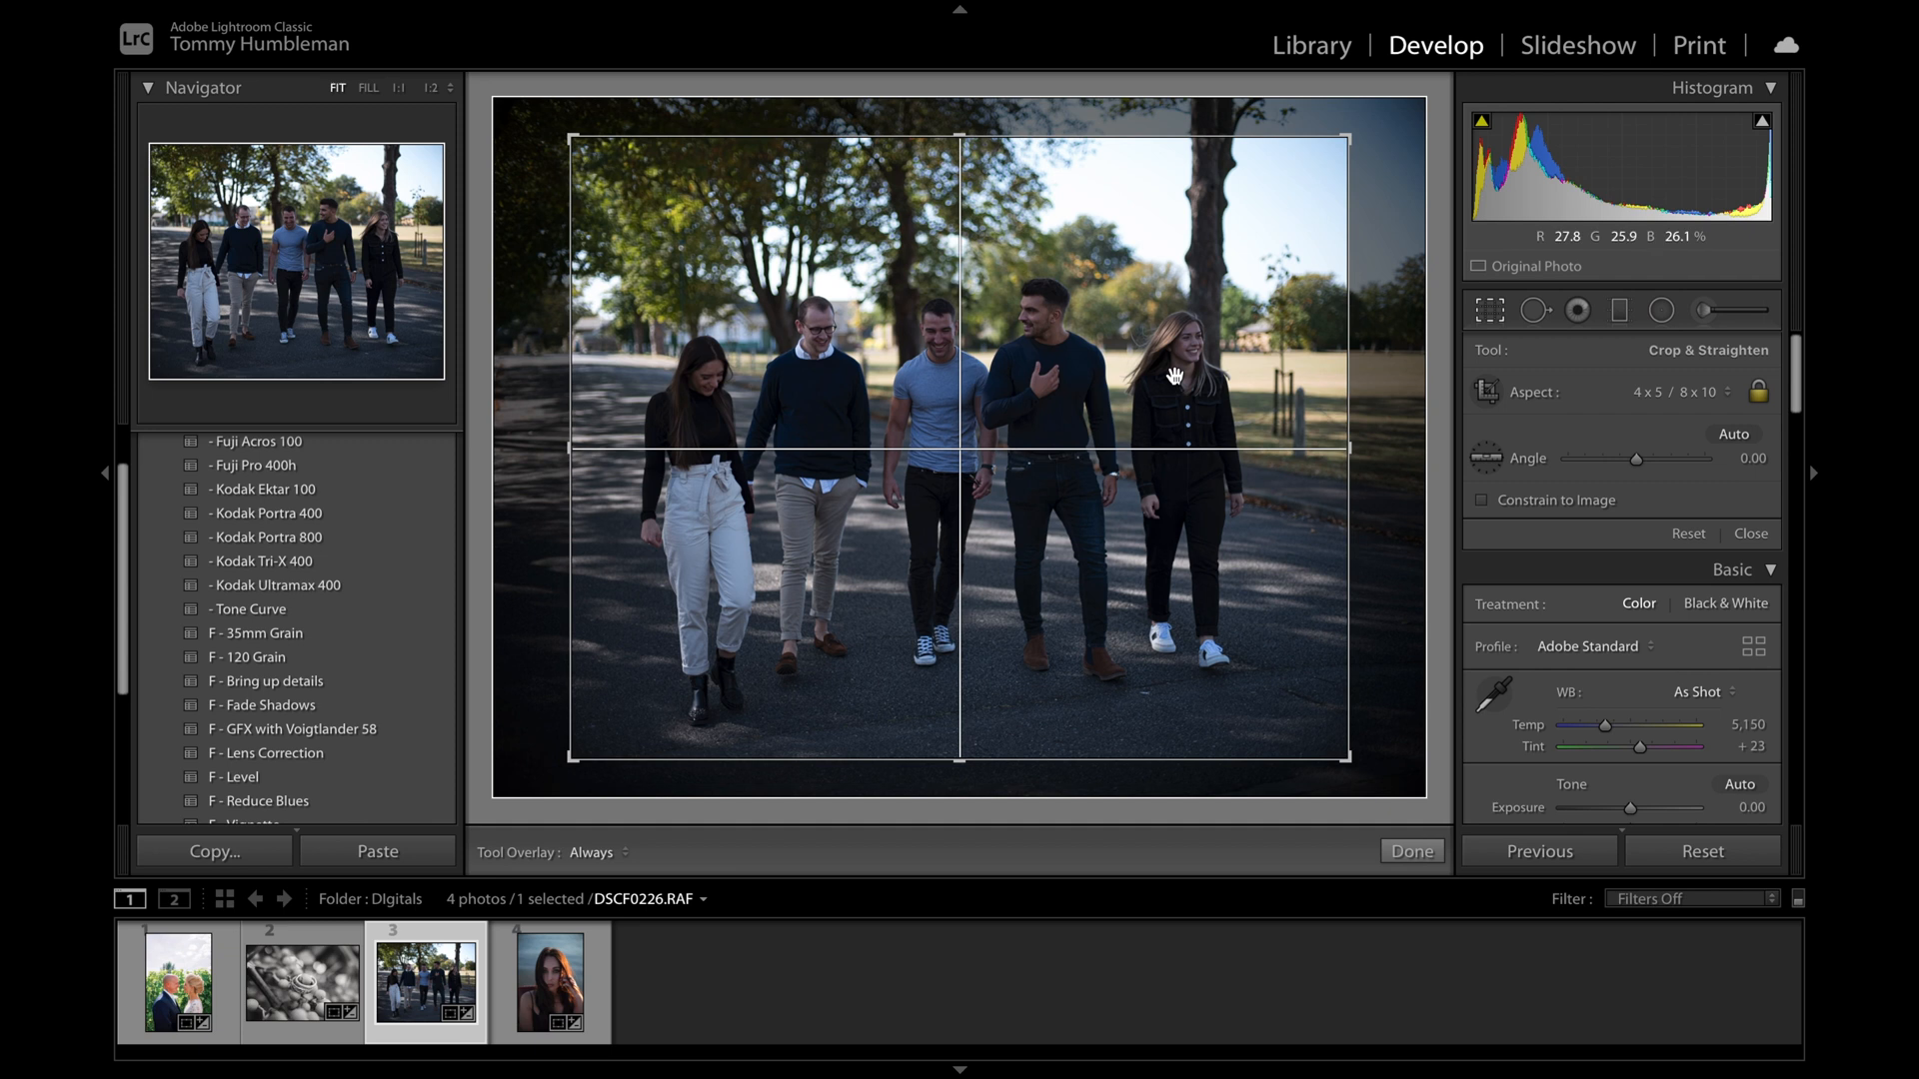
drag(1027, 399, 1037, 394)
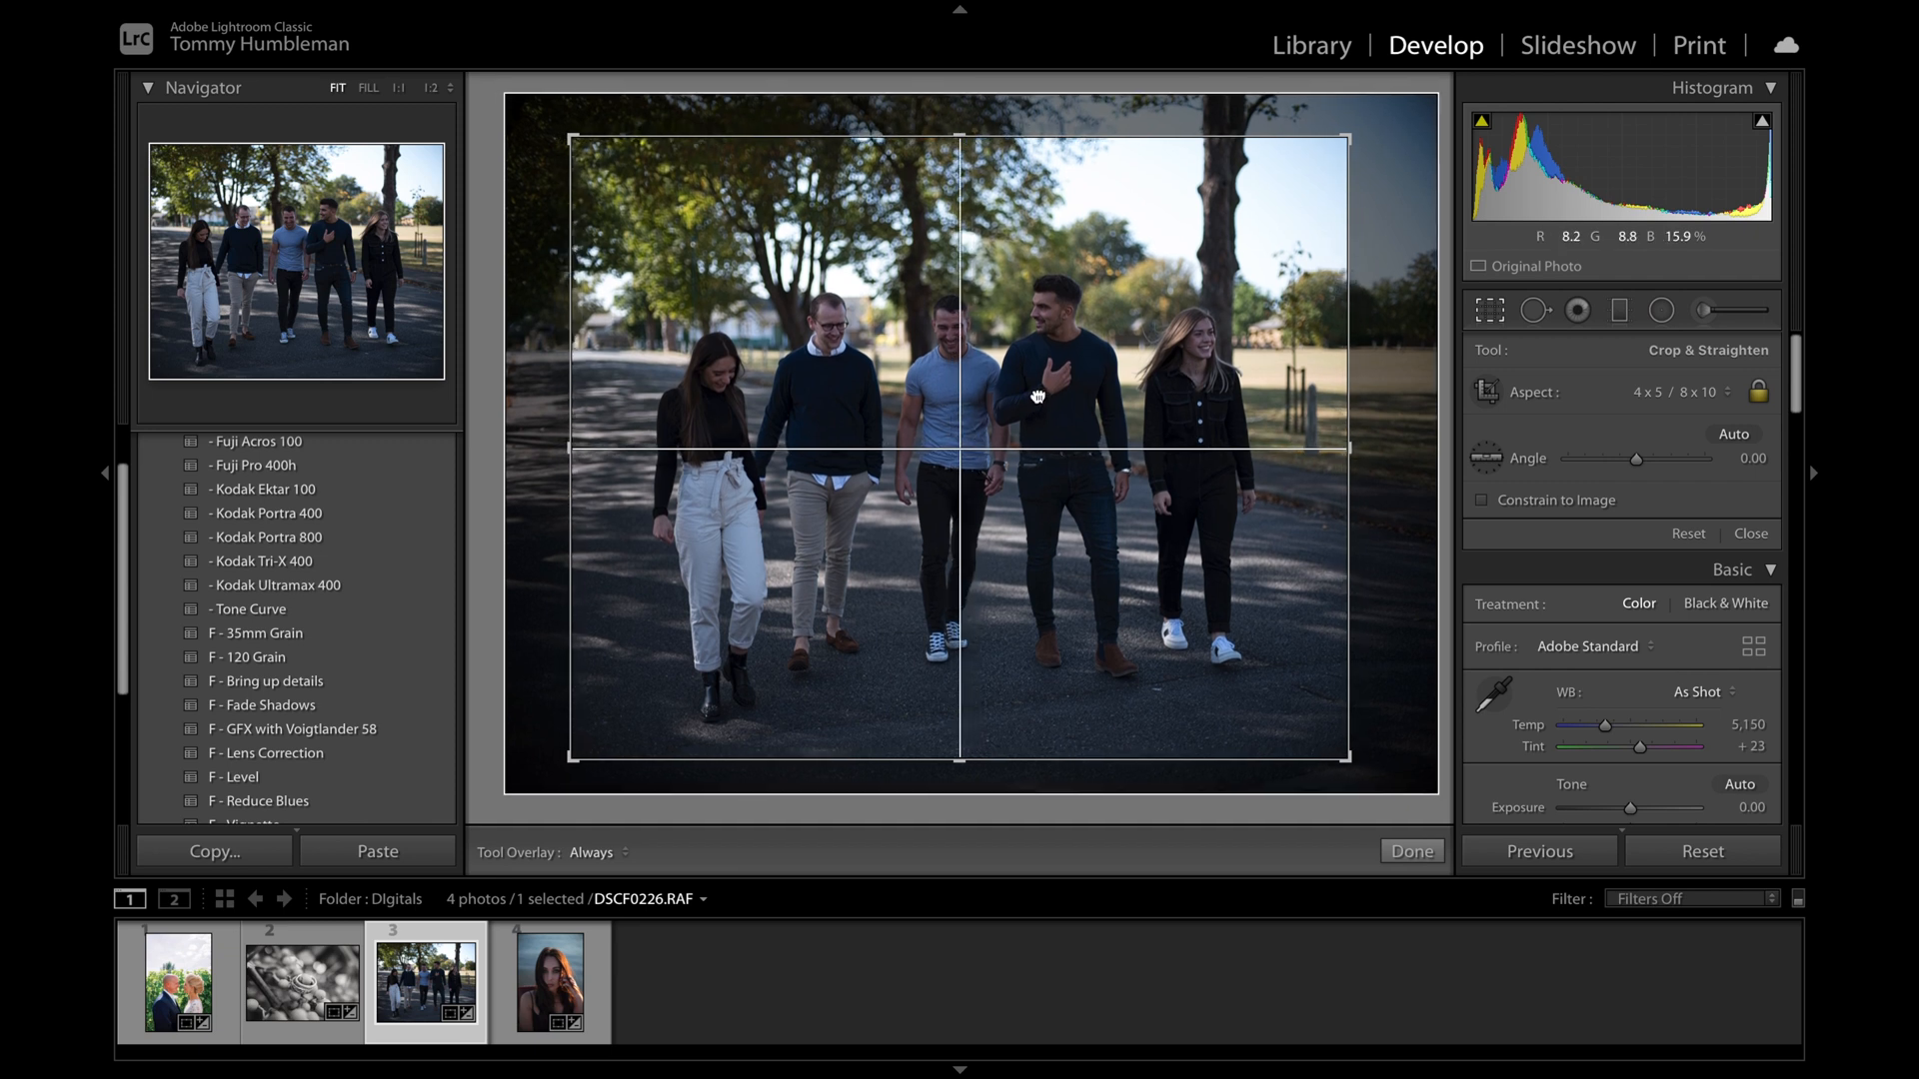
key(Return)
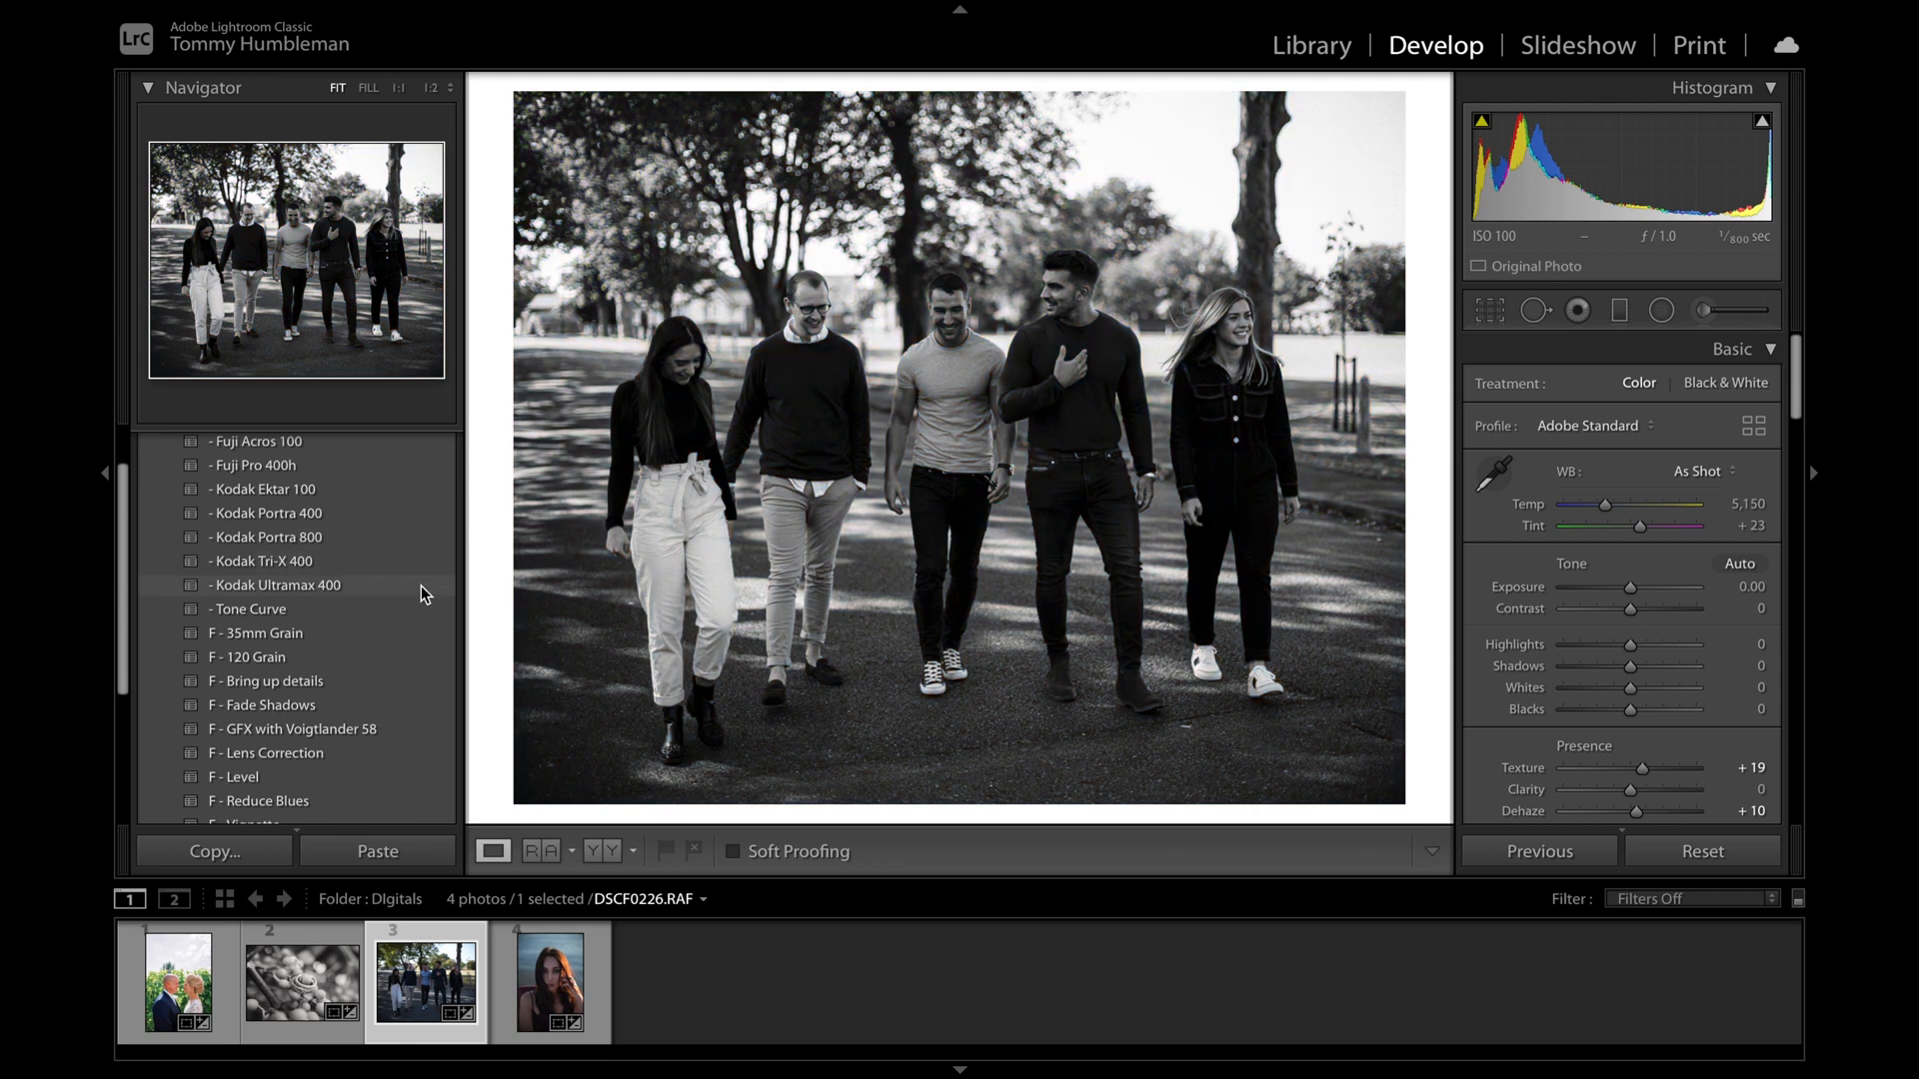
Step: Apply the Kodak Ultramax 400 and F - GFX with Voigtlander 58 presets to the group photo and raise its exposure to +0.60
click(422, 585)
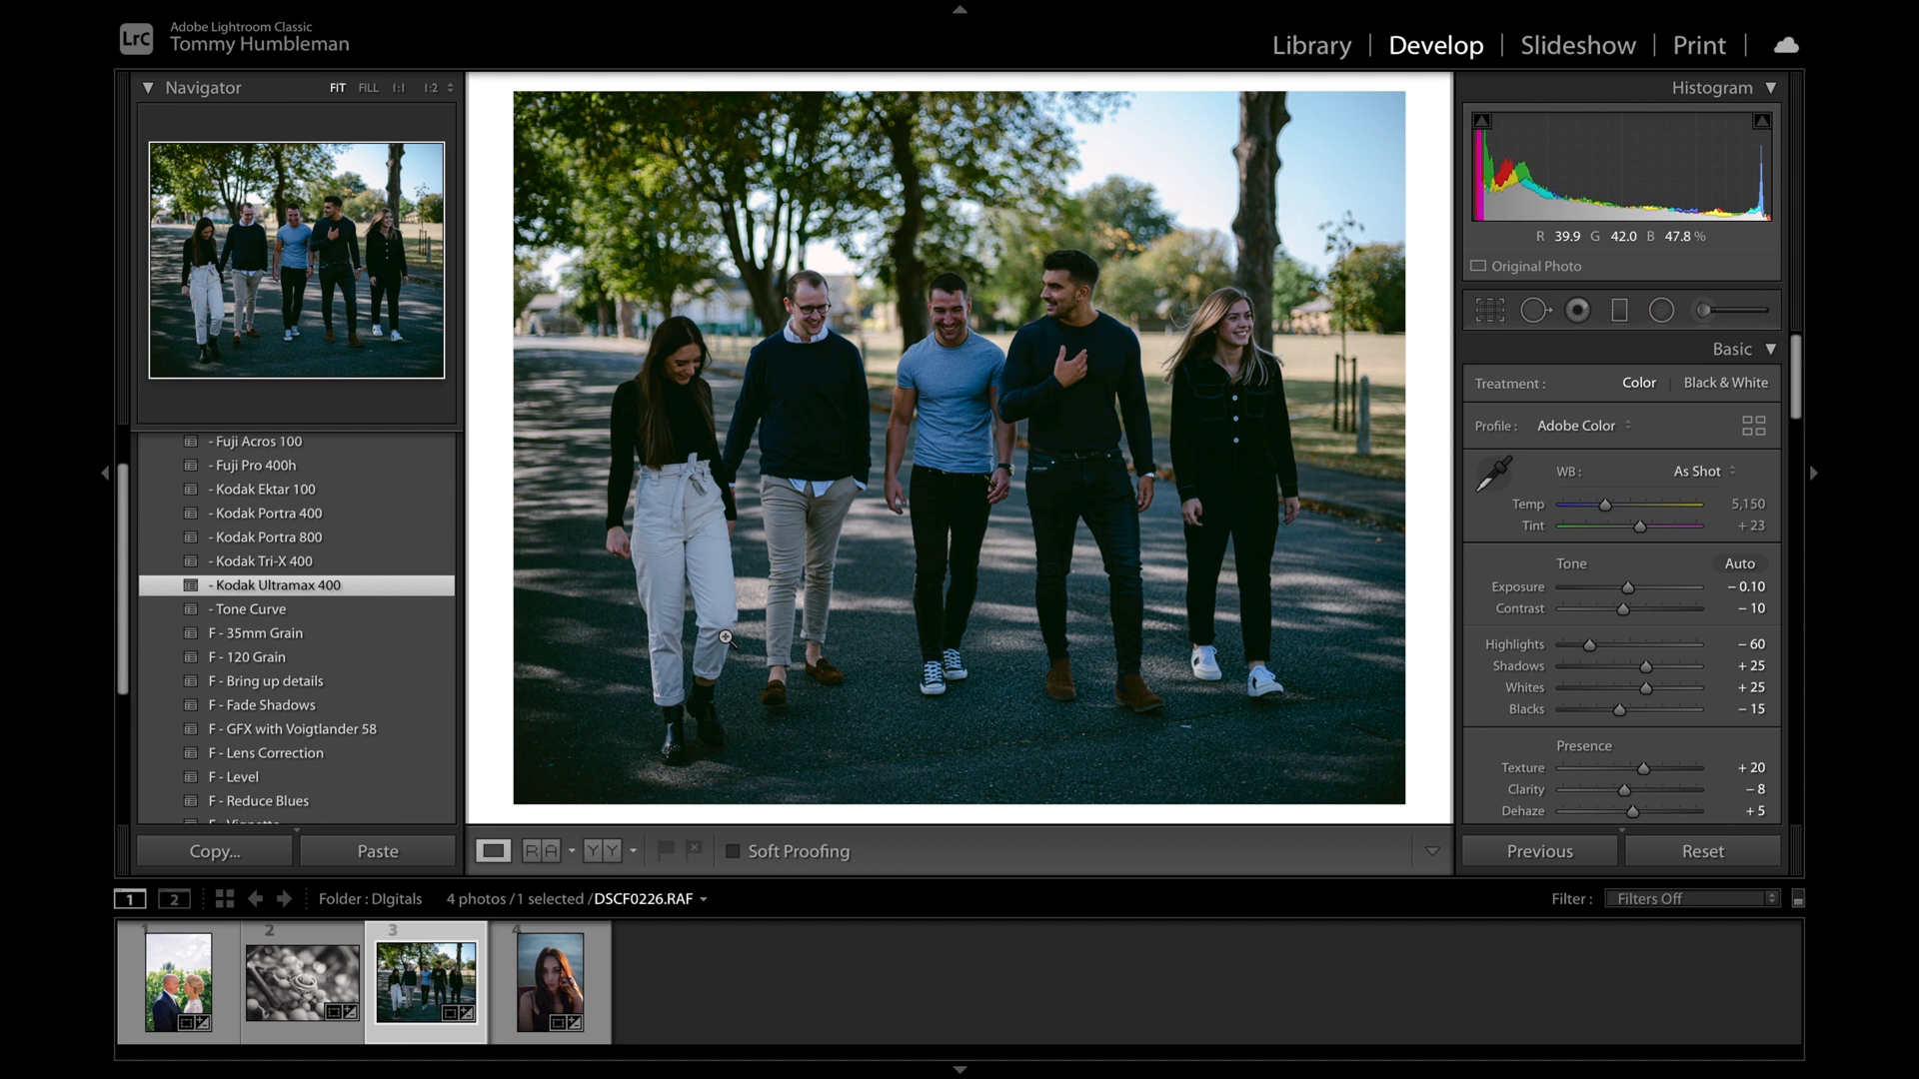
key(=)
key(=)
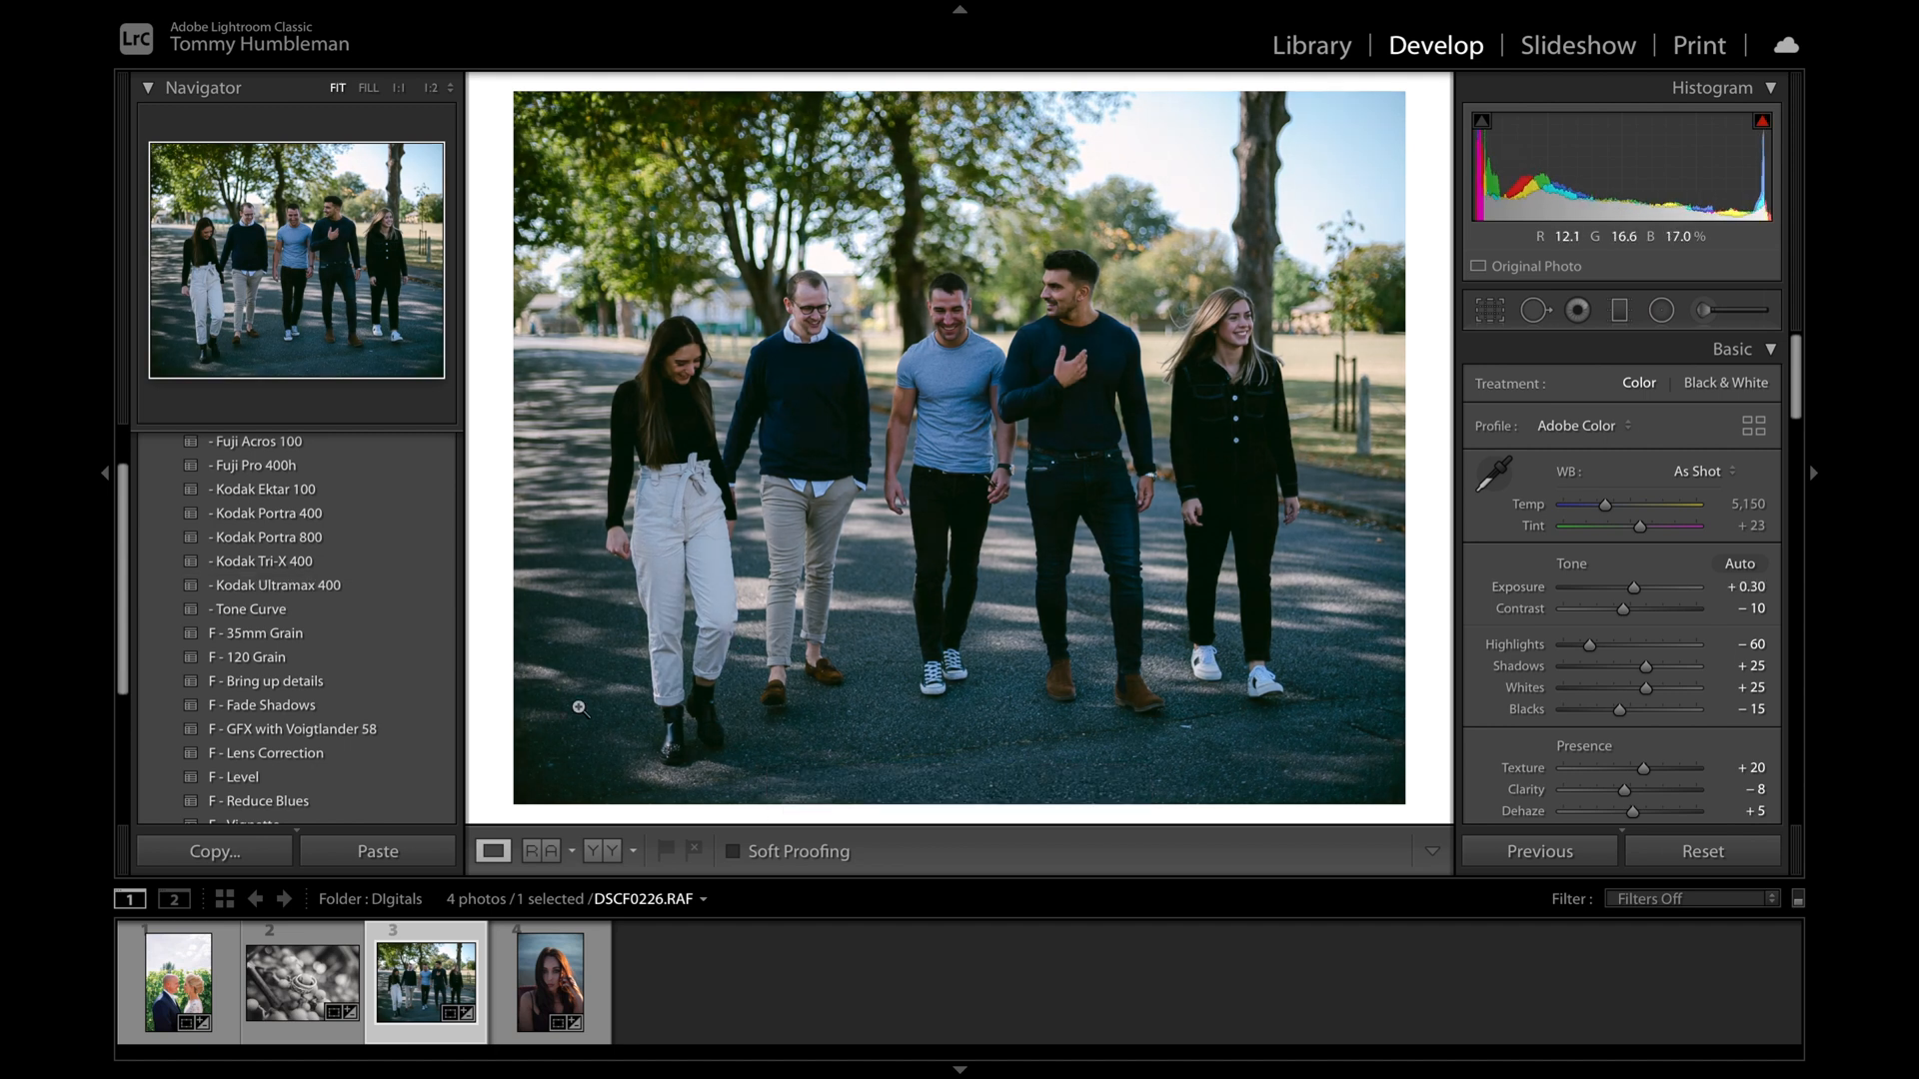
click(453, 729)
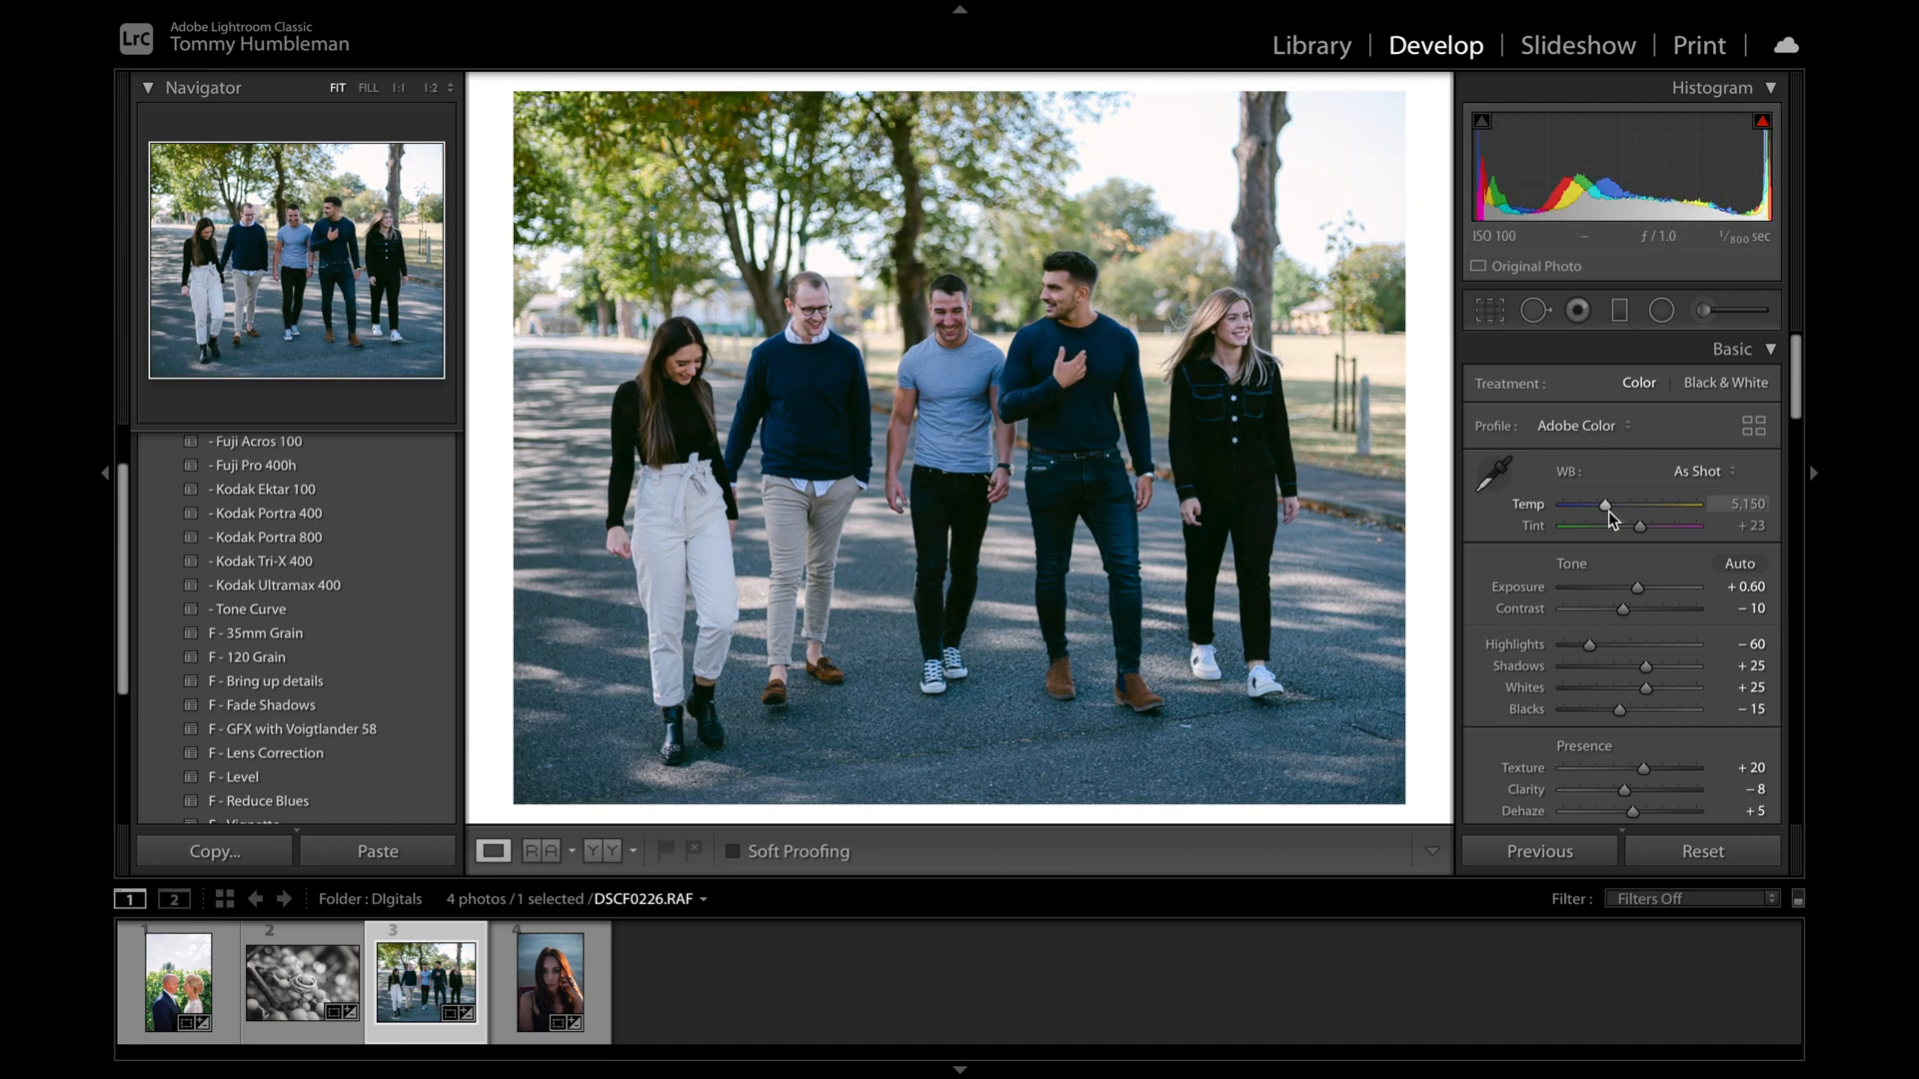
Step: Warm the group photo's white balance to Temp 5,750 and Tint +28
key(Up)
key(Up)
key(Up)
key(Up)
key(Up)
key(Up)
key(Up)
key(Up)
key(Up)
key(Up)
key(Up)
key(Up)
Step: Set the group photo's Highlights to -75, Whites to -15 and Exposure to +0.70, and apply the F - 120 Grain preset
scroll(1639, 705, down, 1)
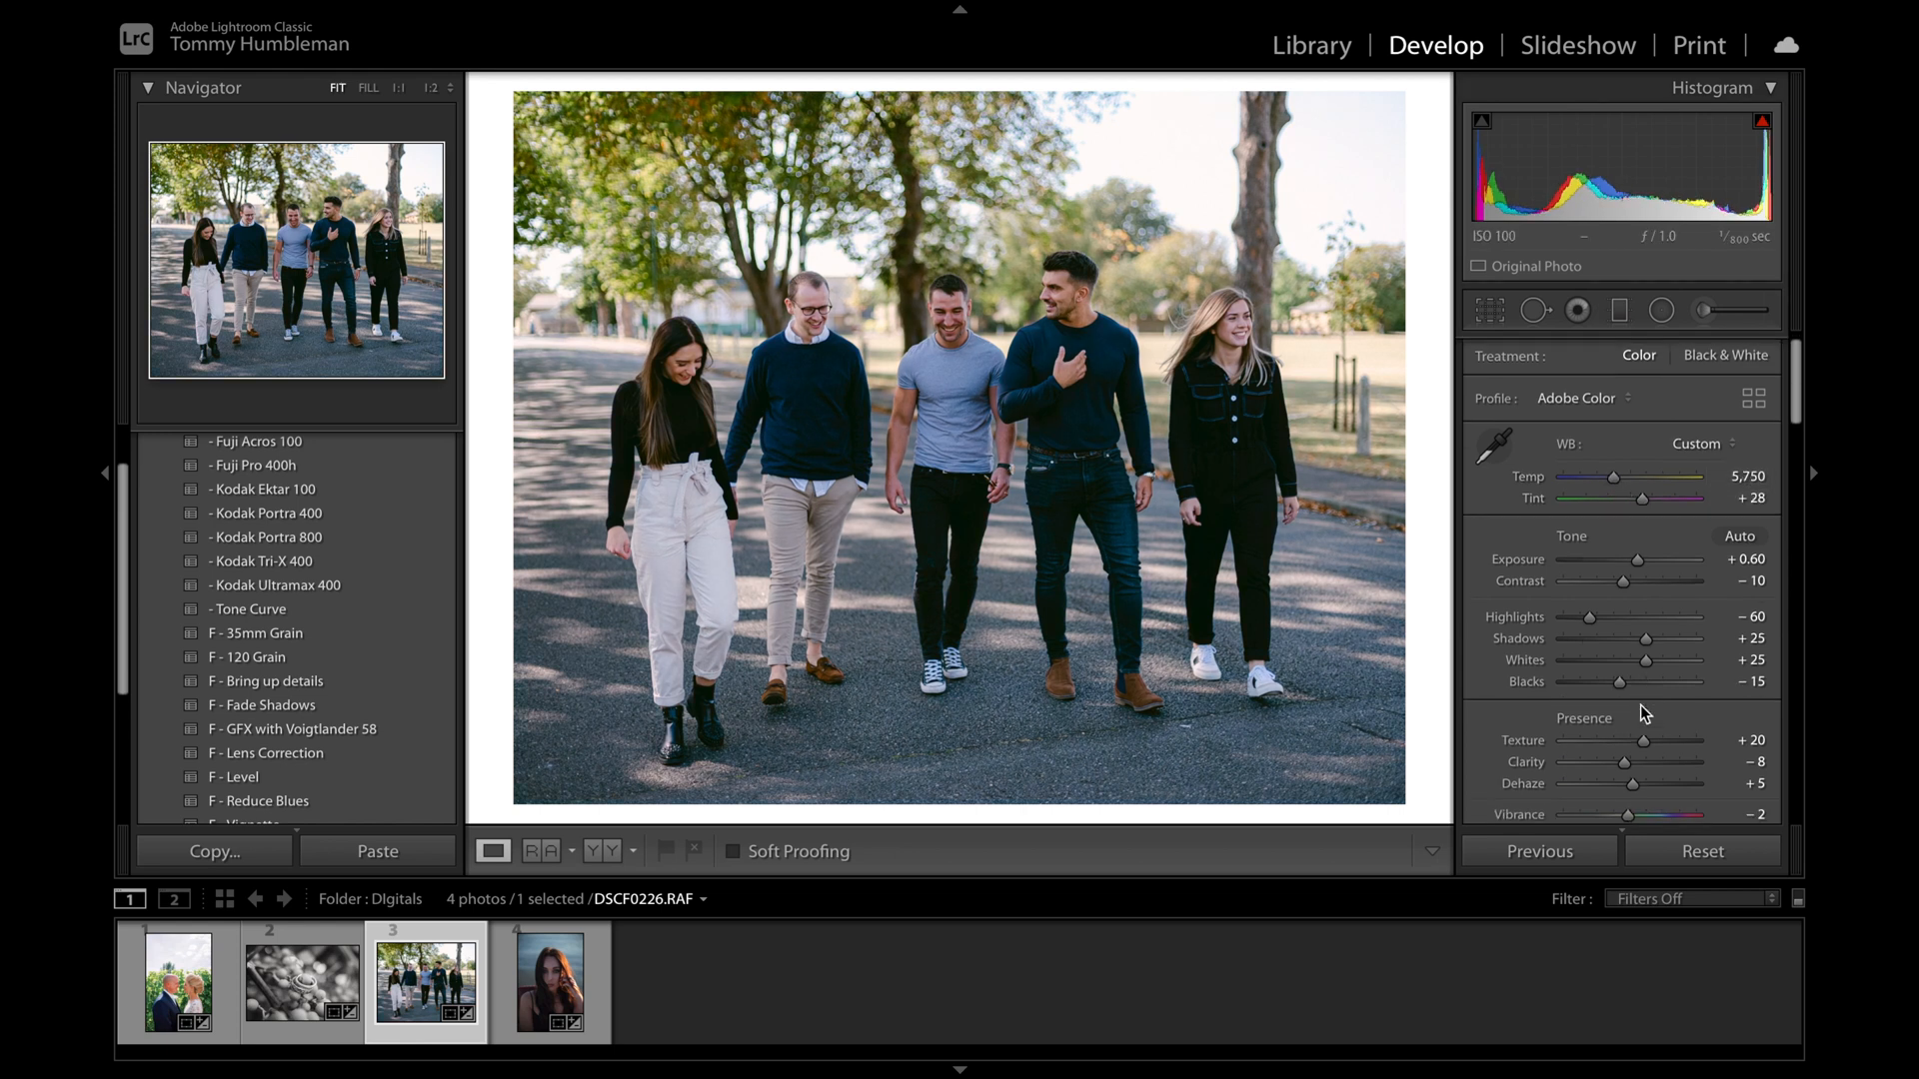
scroll(1683, 582, down, 1)
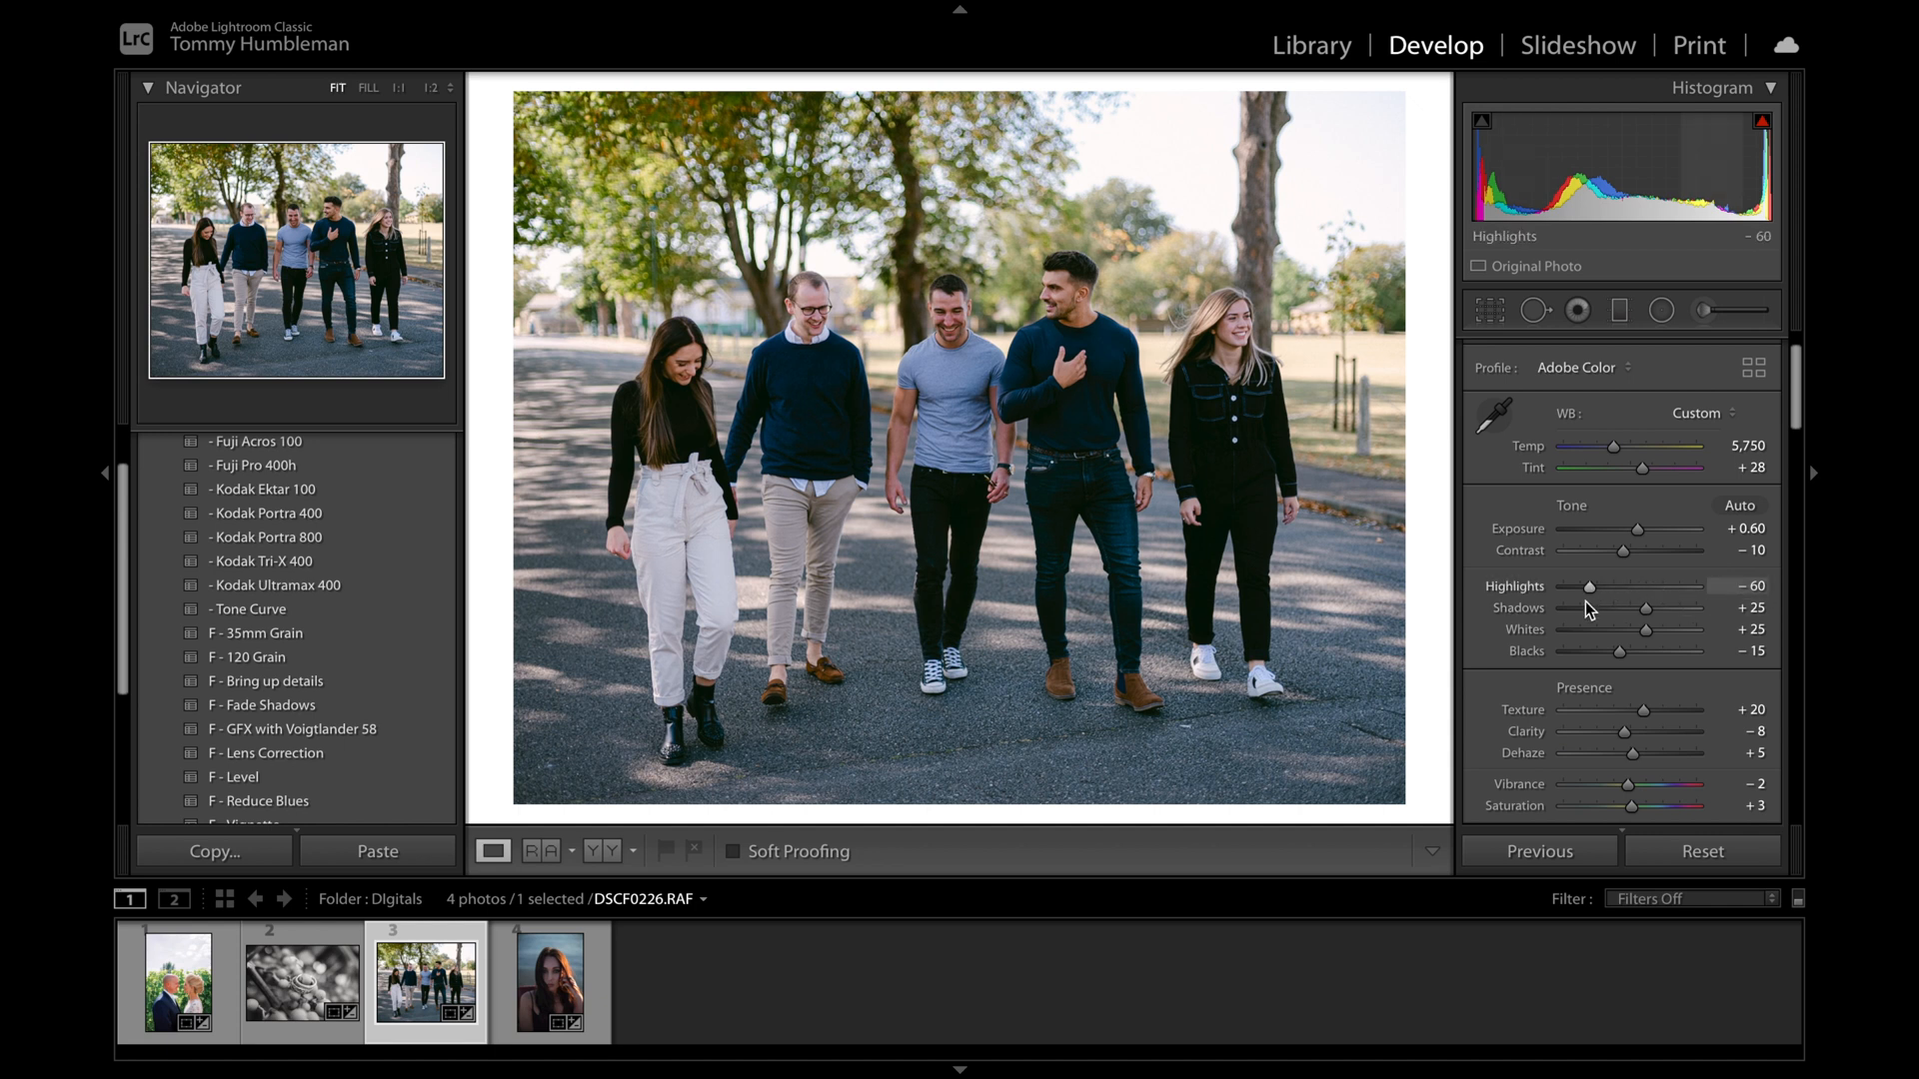
key(Down)
key(Down)
key(Down)
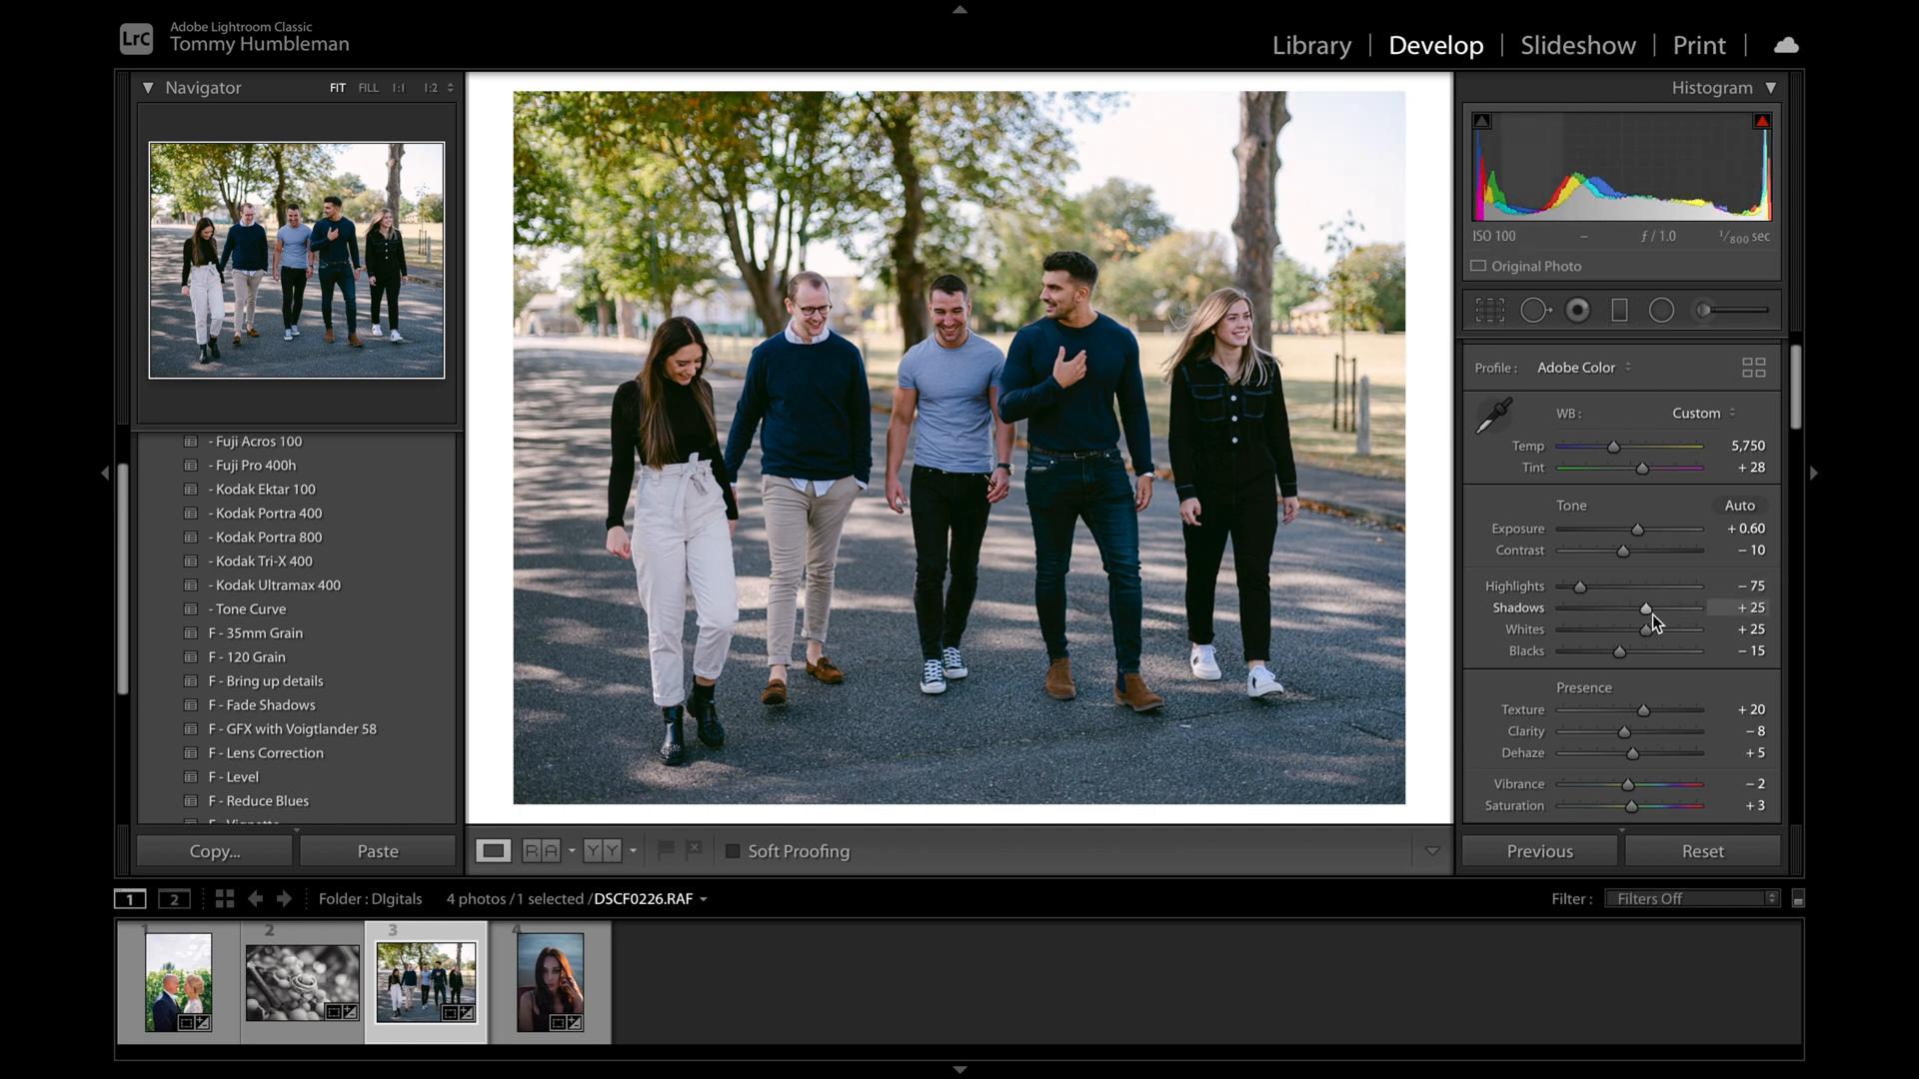
key(Down)
key(Down)
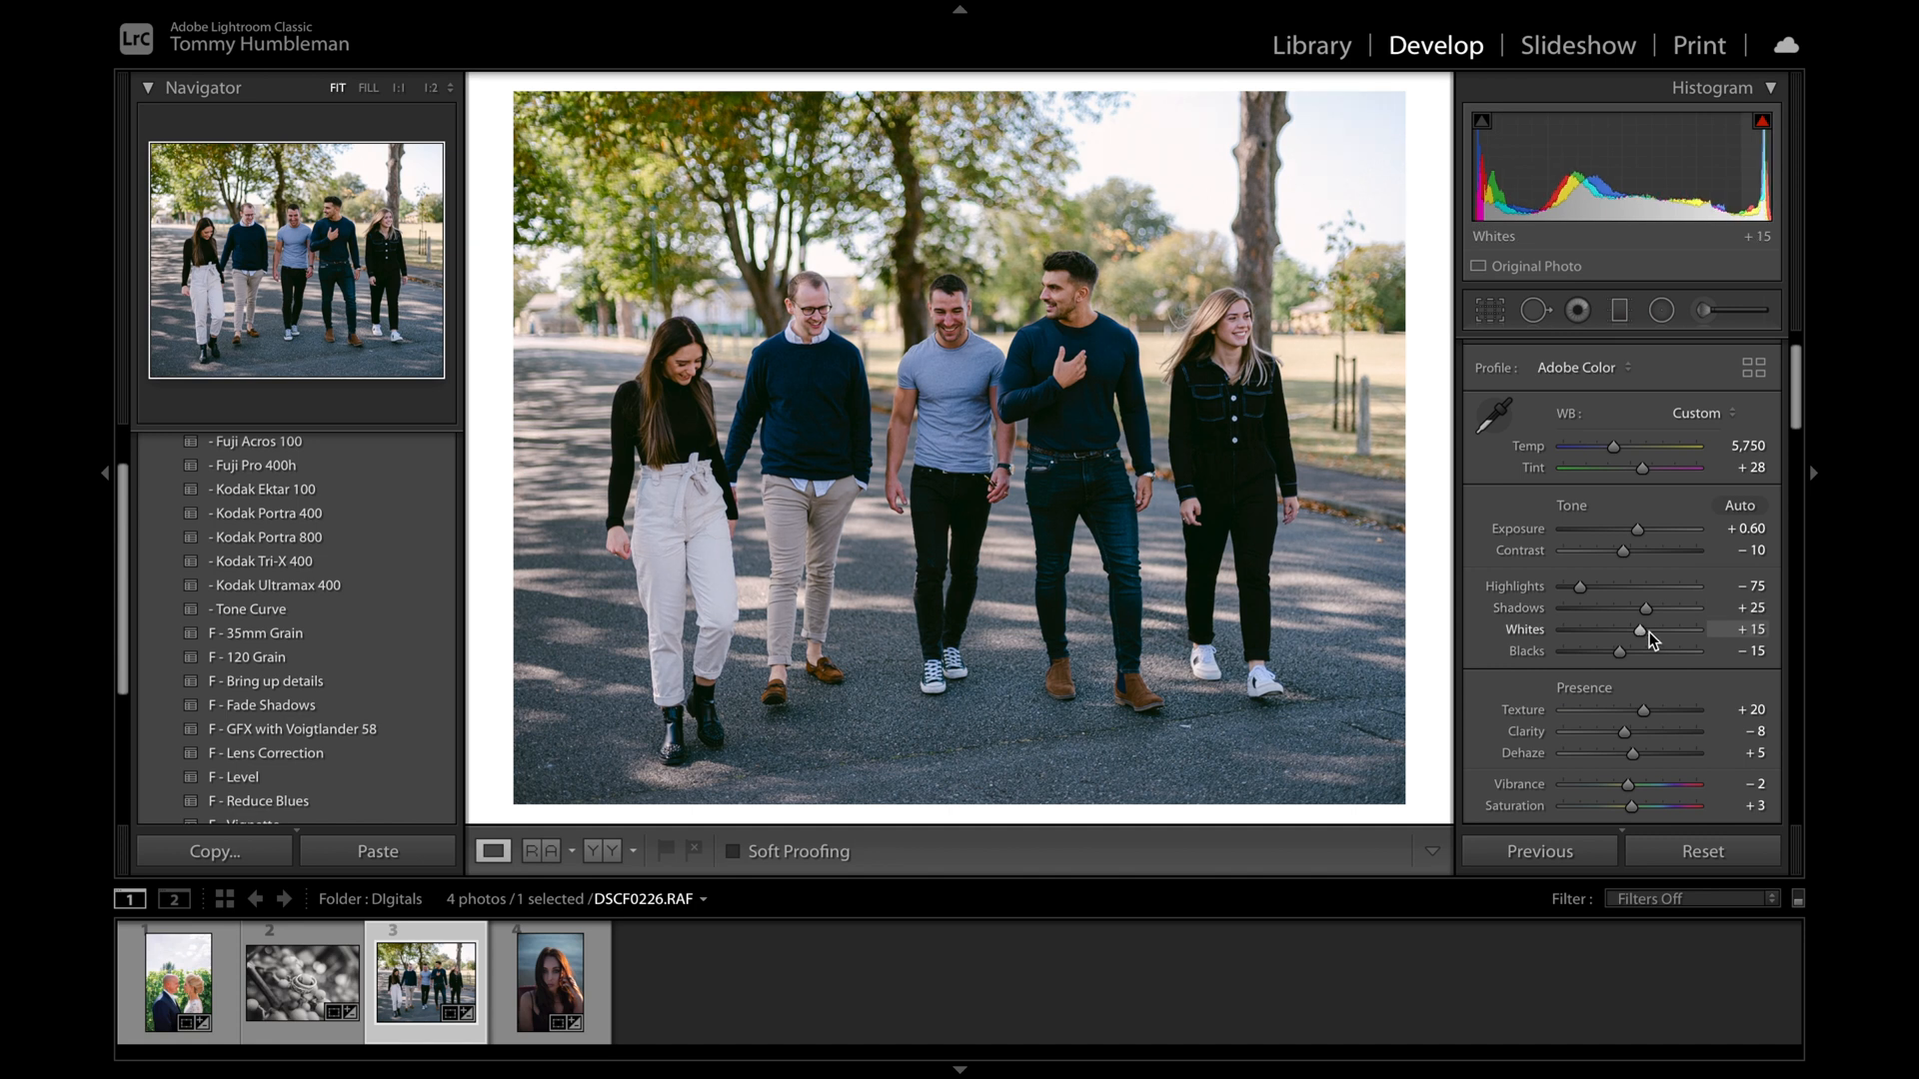
drag(1646, 631, 1619, 656)
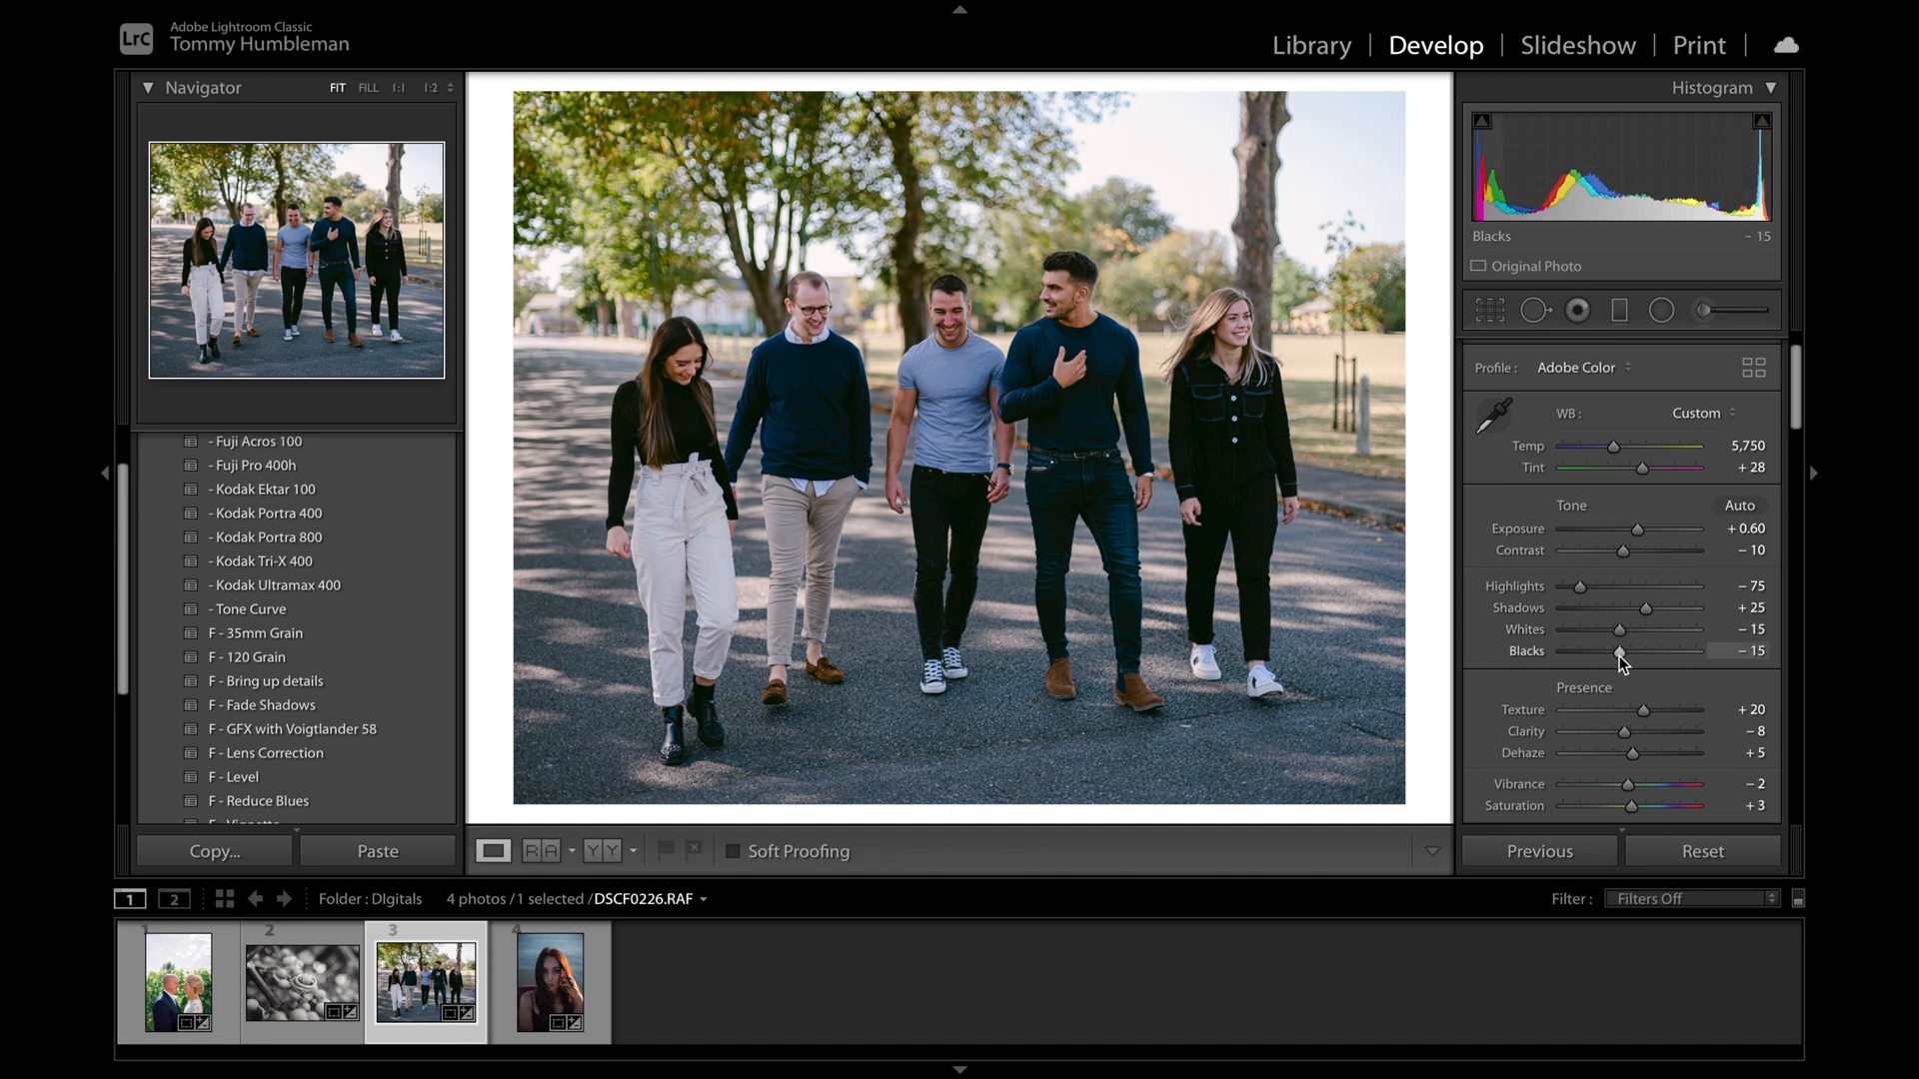
scroll(1619, 655, down, 1)
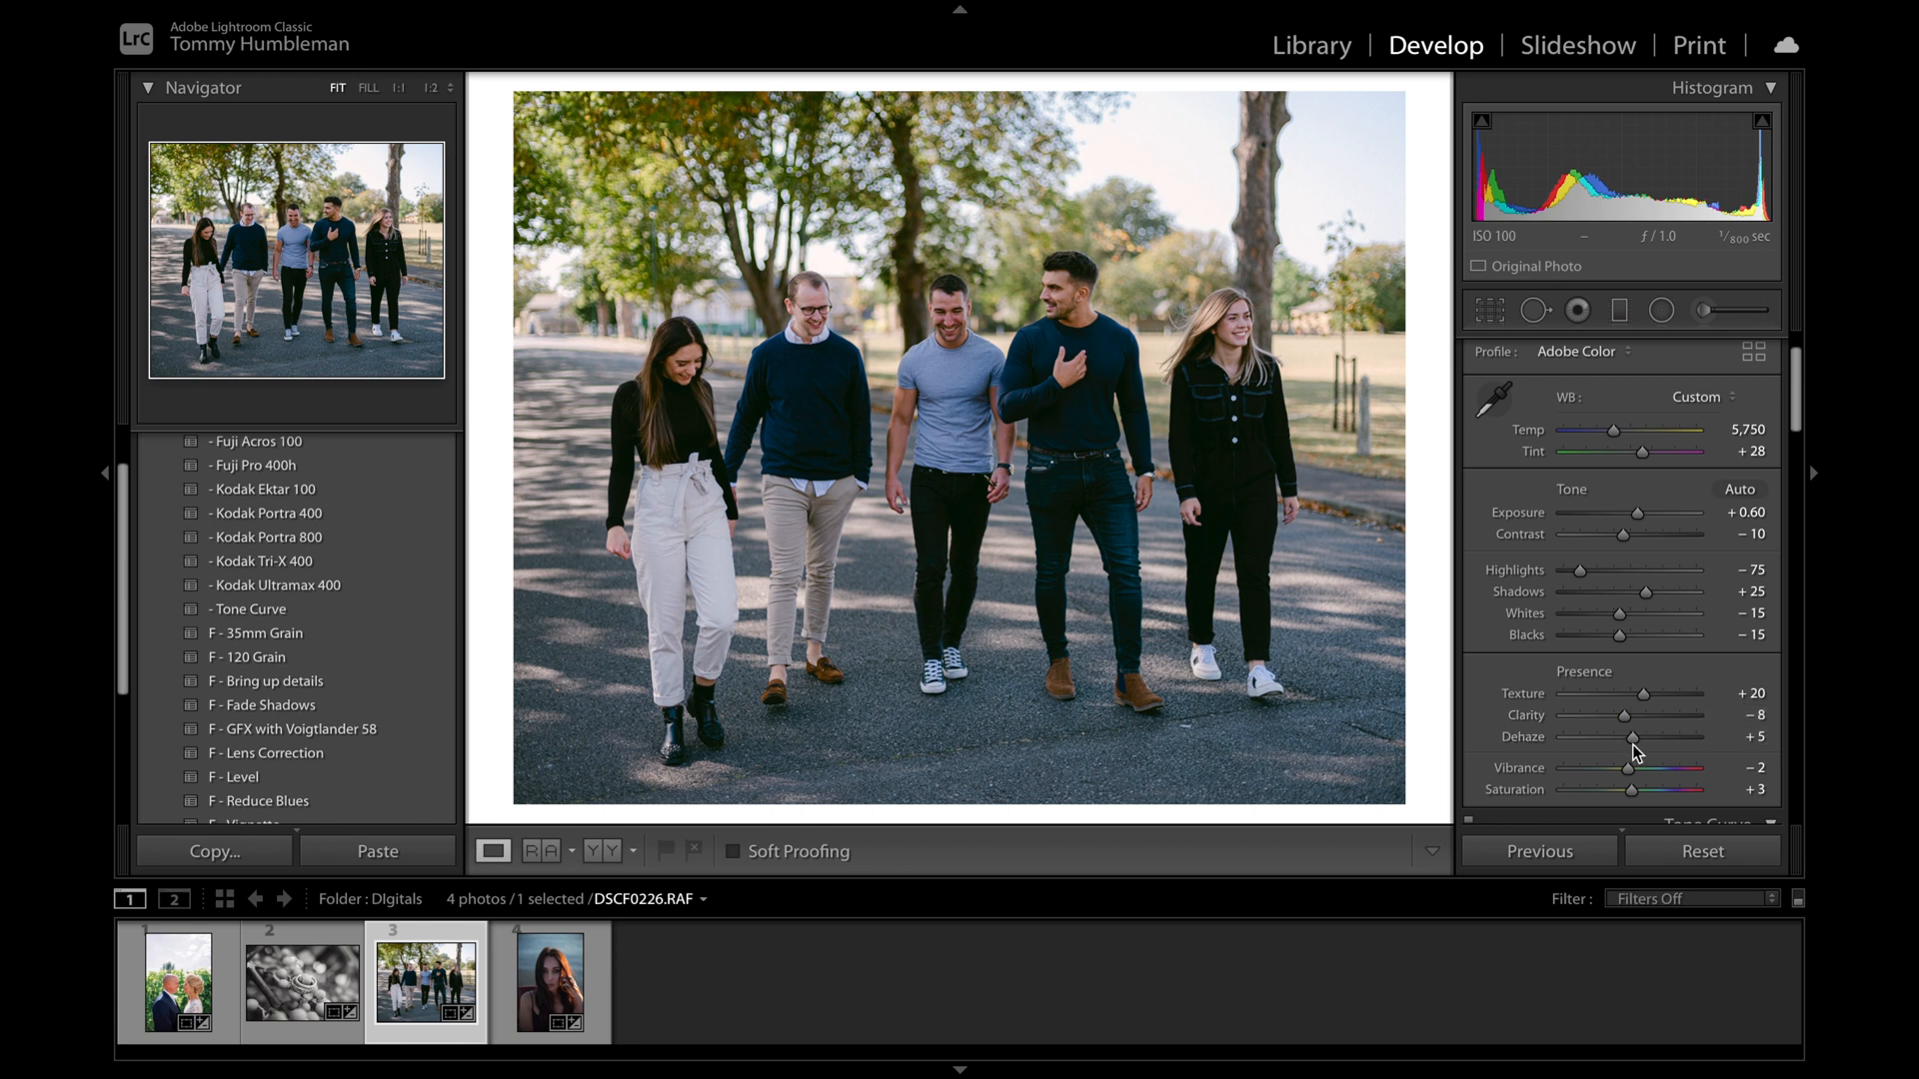
key(equal)
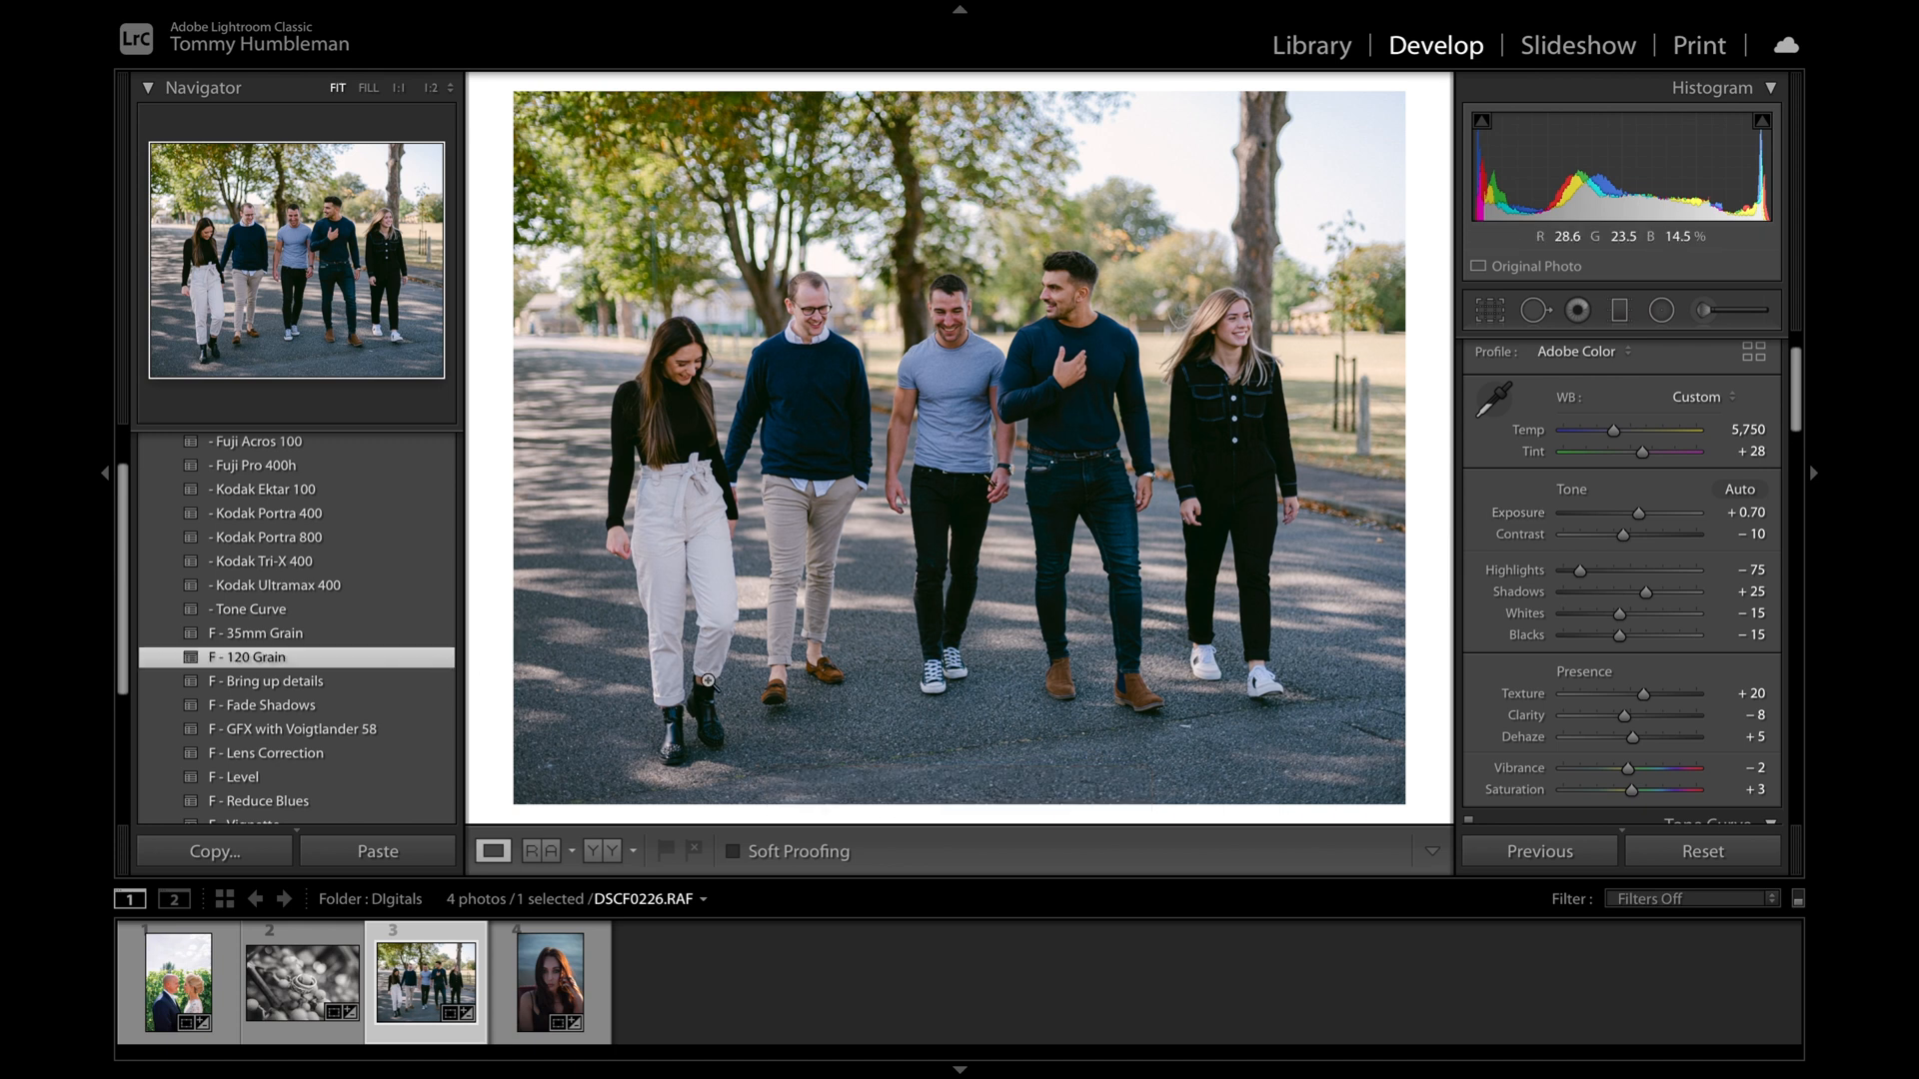
Step: Switch to the portrait of the woman by the water and apply the Portra 800 Frontier Normal EXP 0 profile
key(Right)
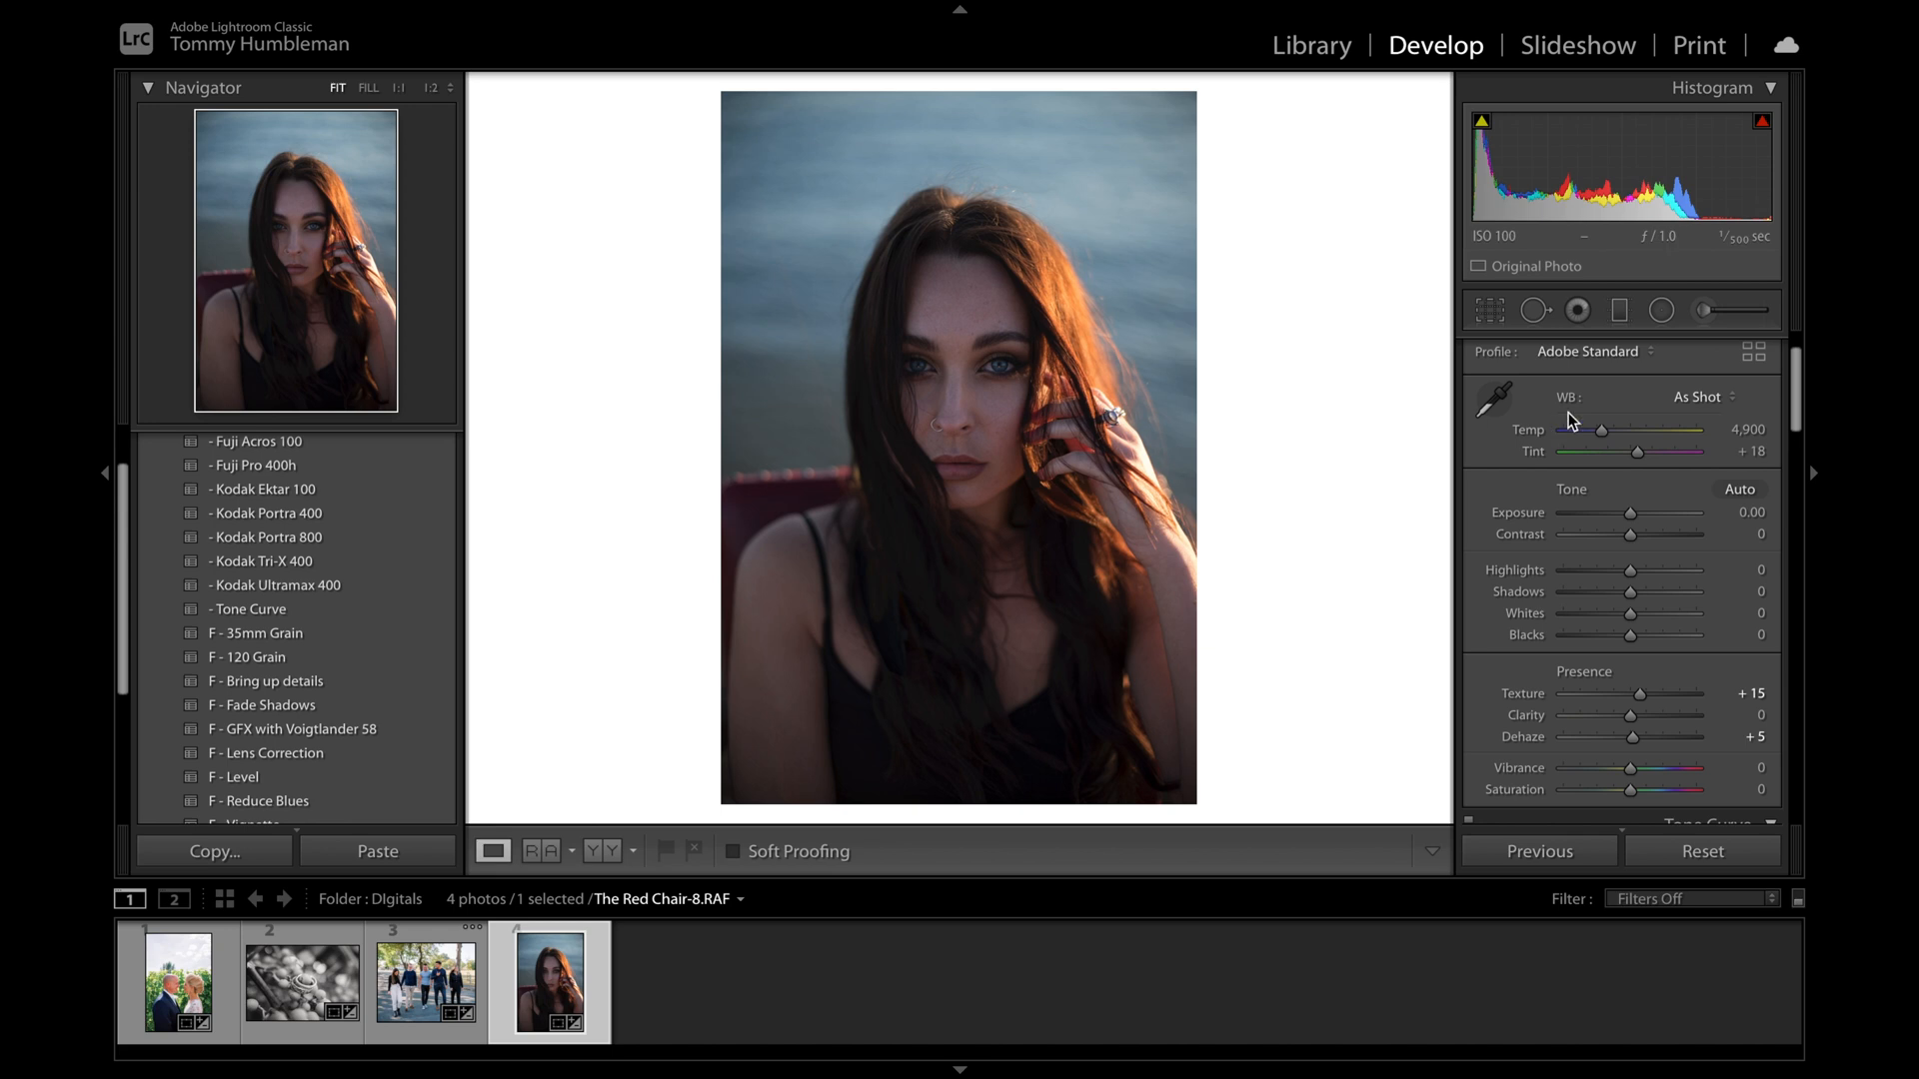
click(1601, 352)
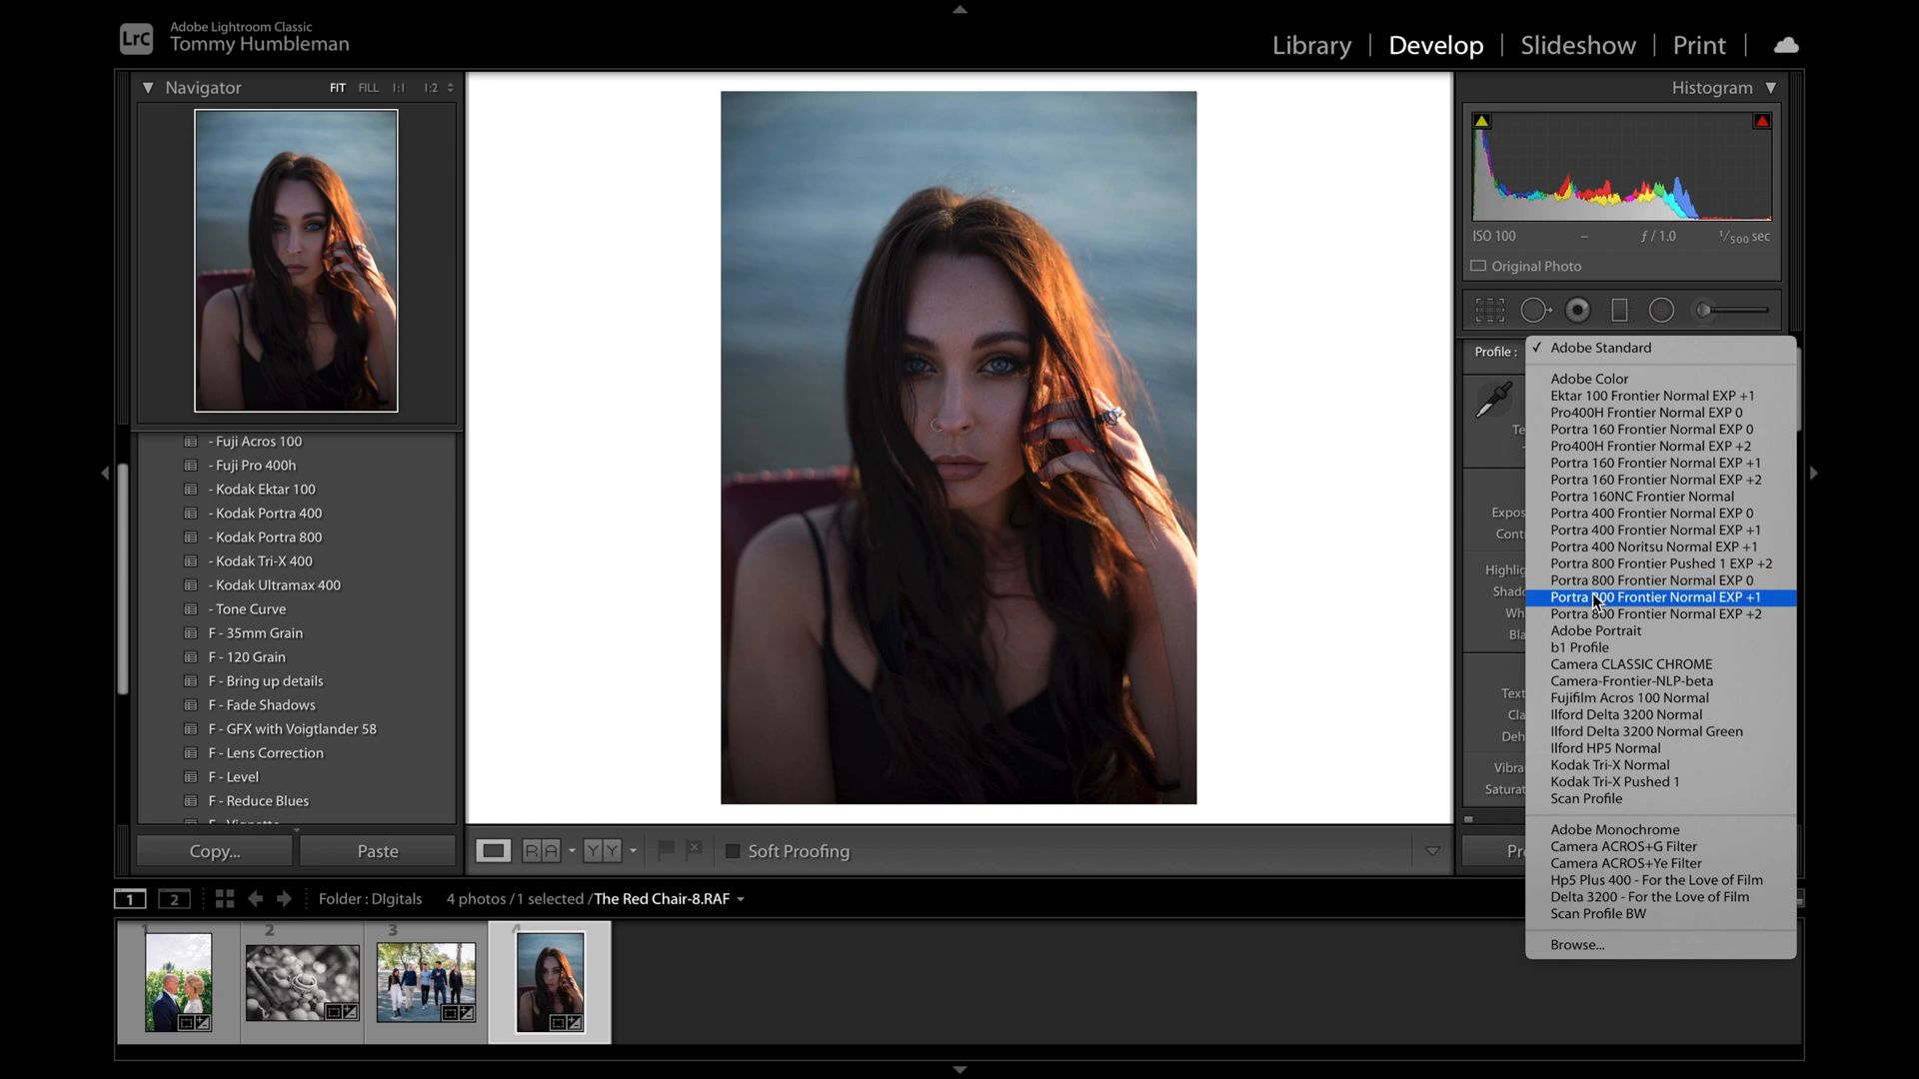
click(1595, 580)
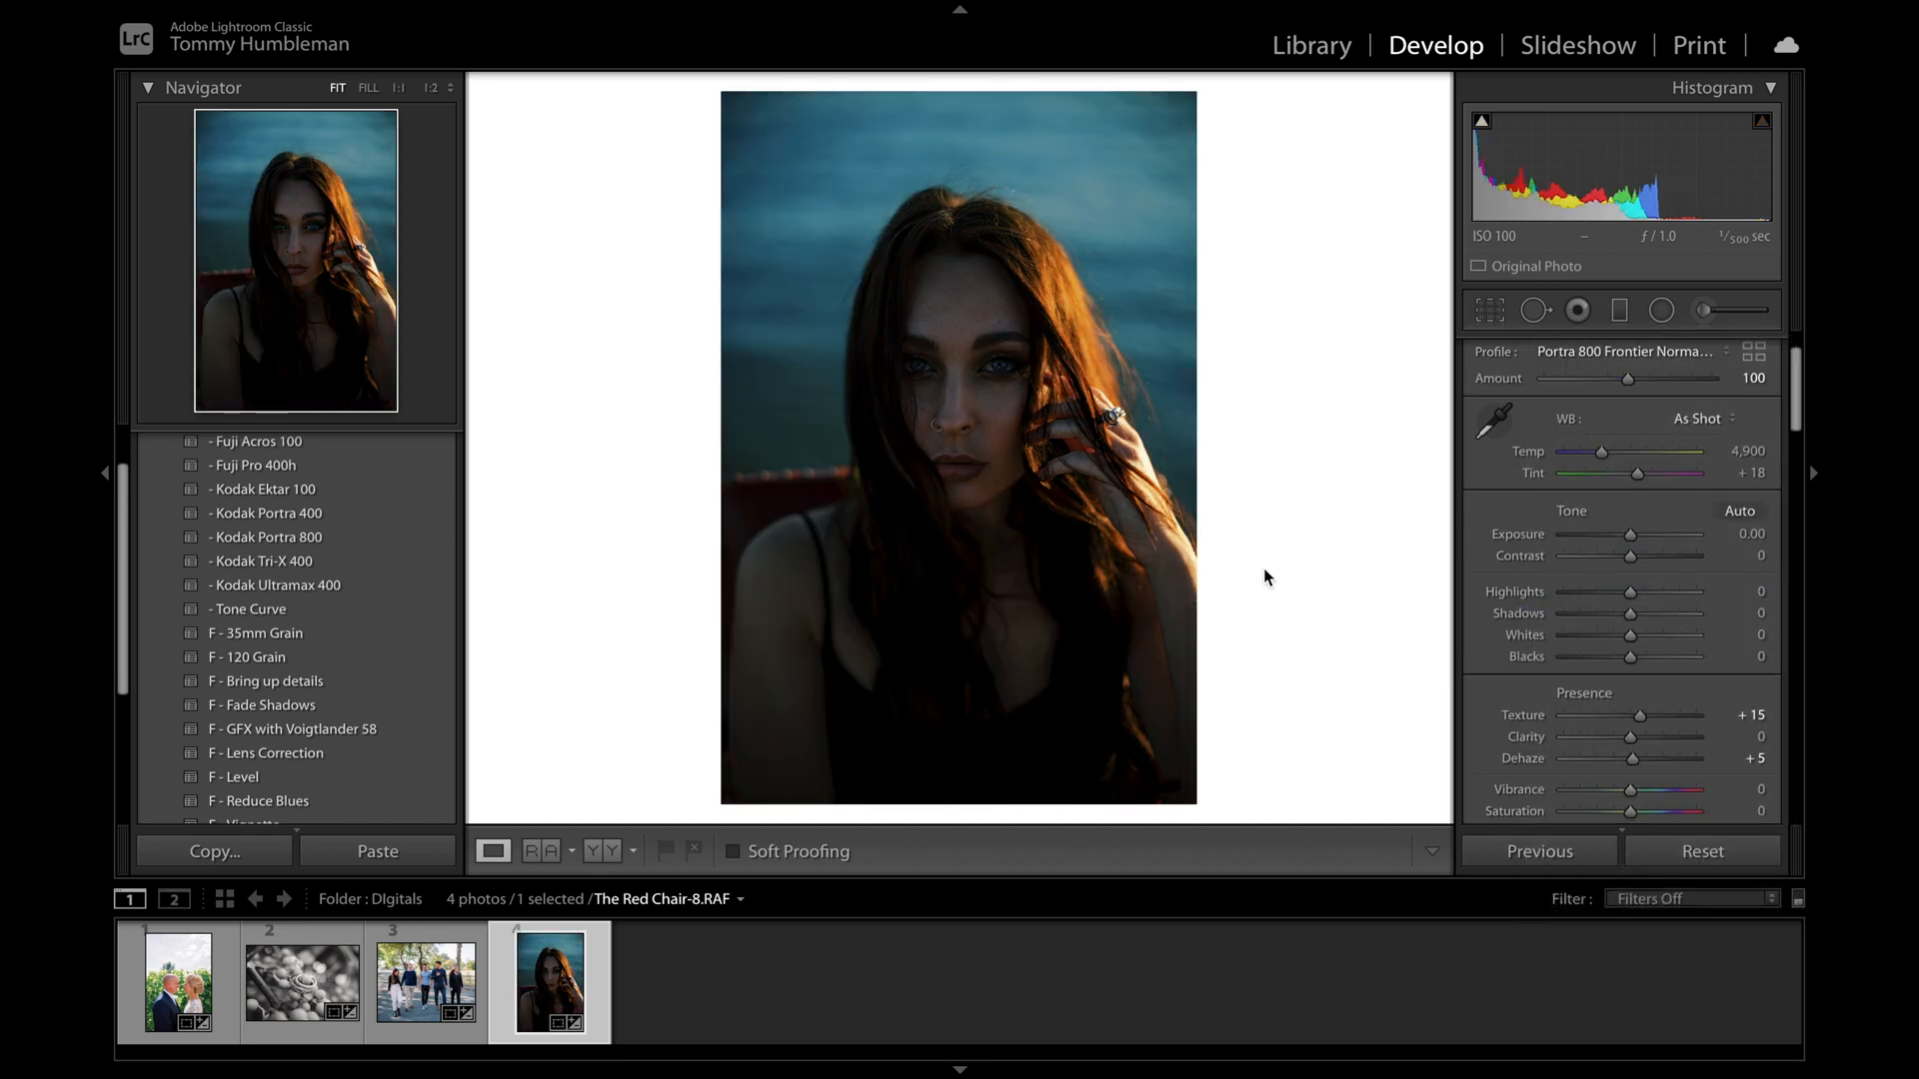
Step: Raise the portrait's exposure to +1.60 and apply the F - GFX with Voigtlander 58 preset
key(equal)
key(equal)
key(equal)
key(equal)
key(equal)
key(equal)
key(equal)
key(equal)
key(equal)
key(equal)
key(equal)
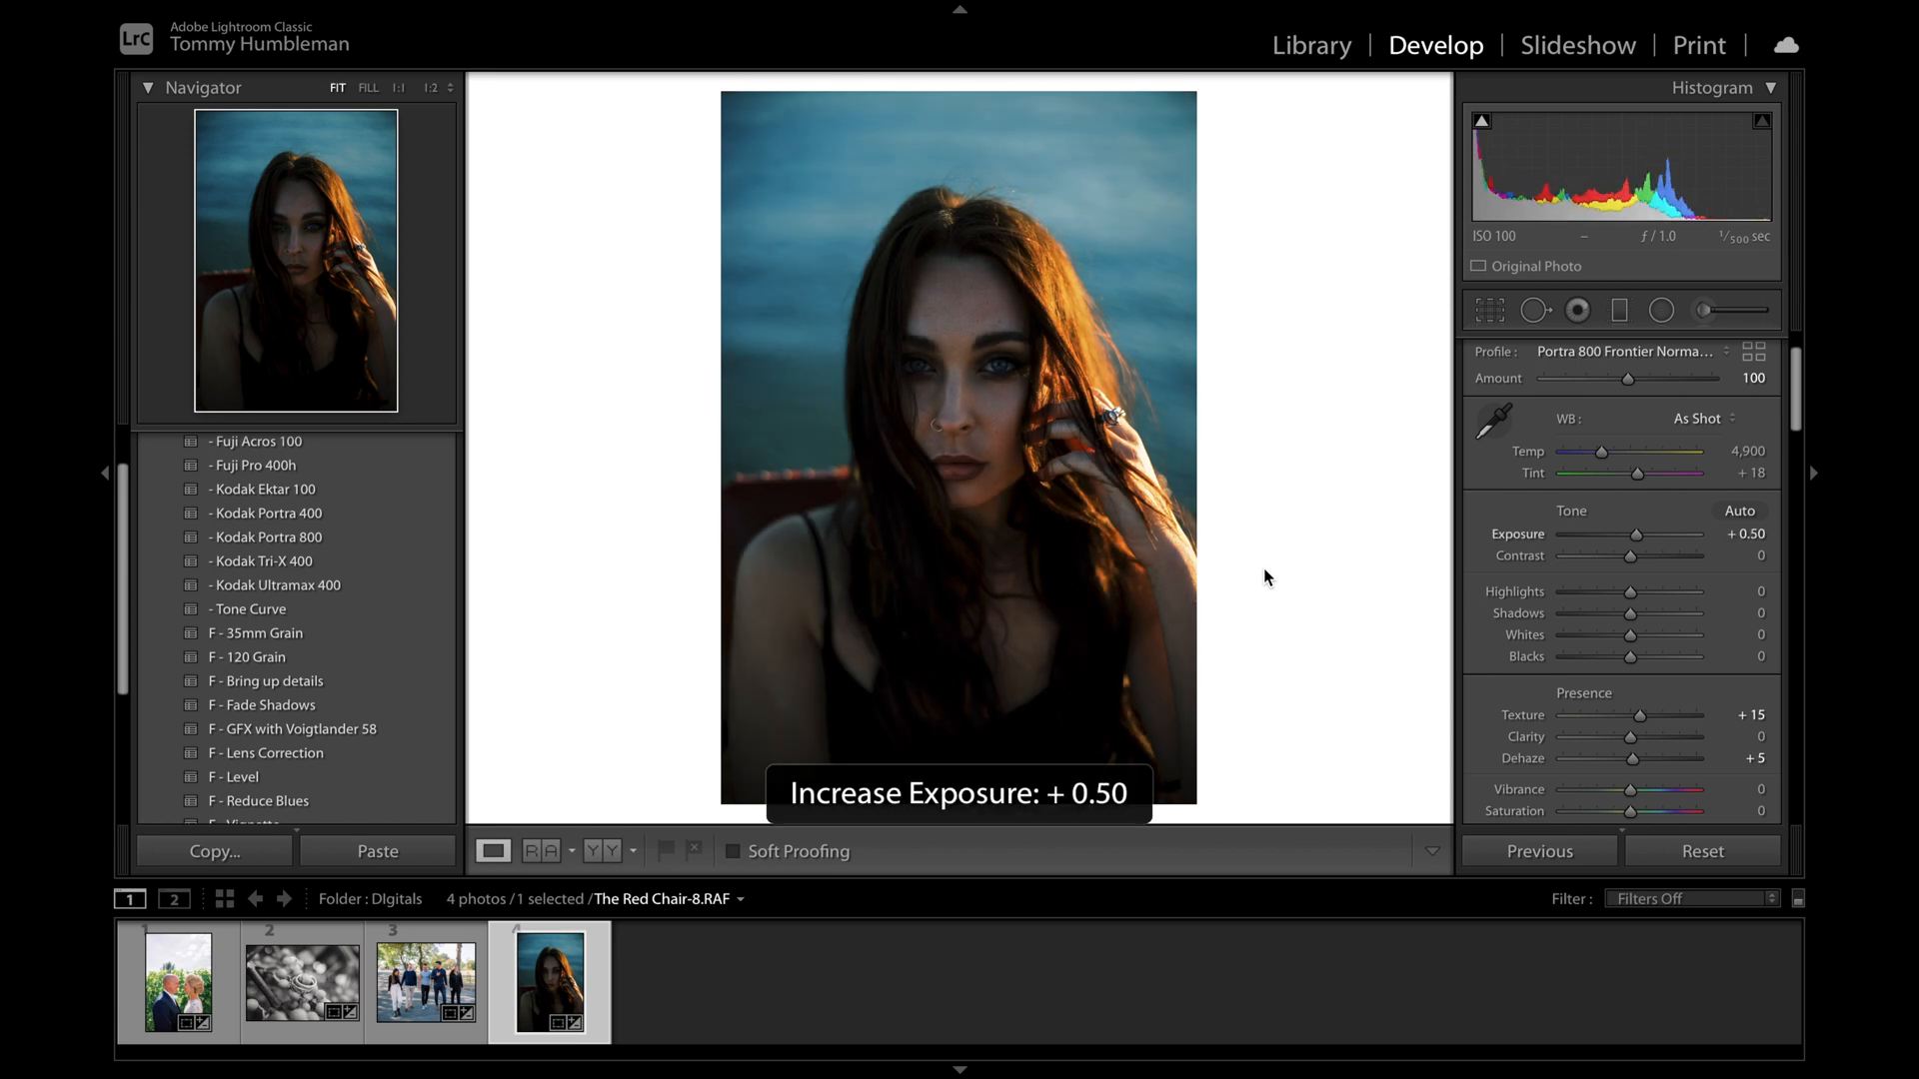
key(equal)
key(equal)
key(equal)
key(equal)
key(equal)
key(equal)
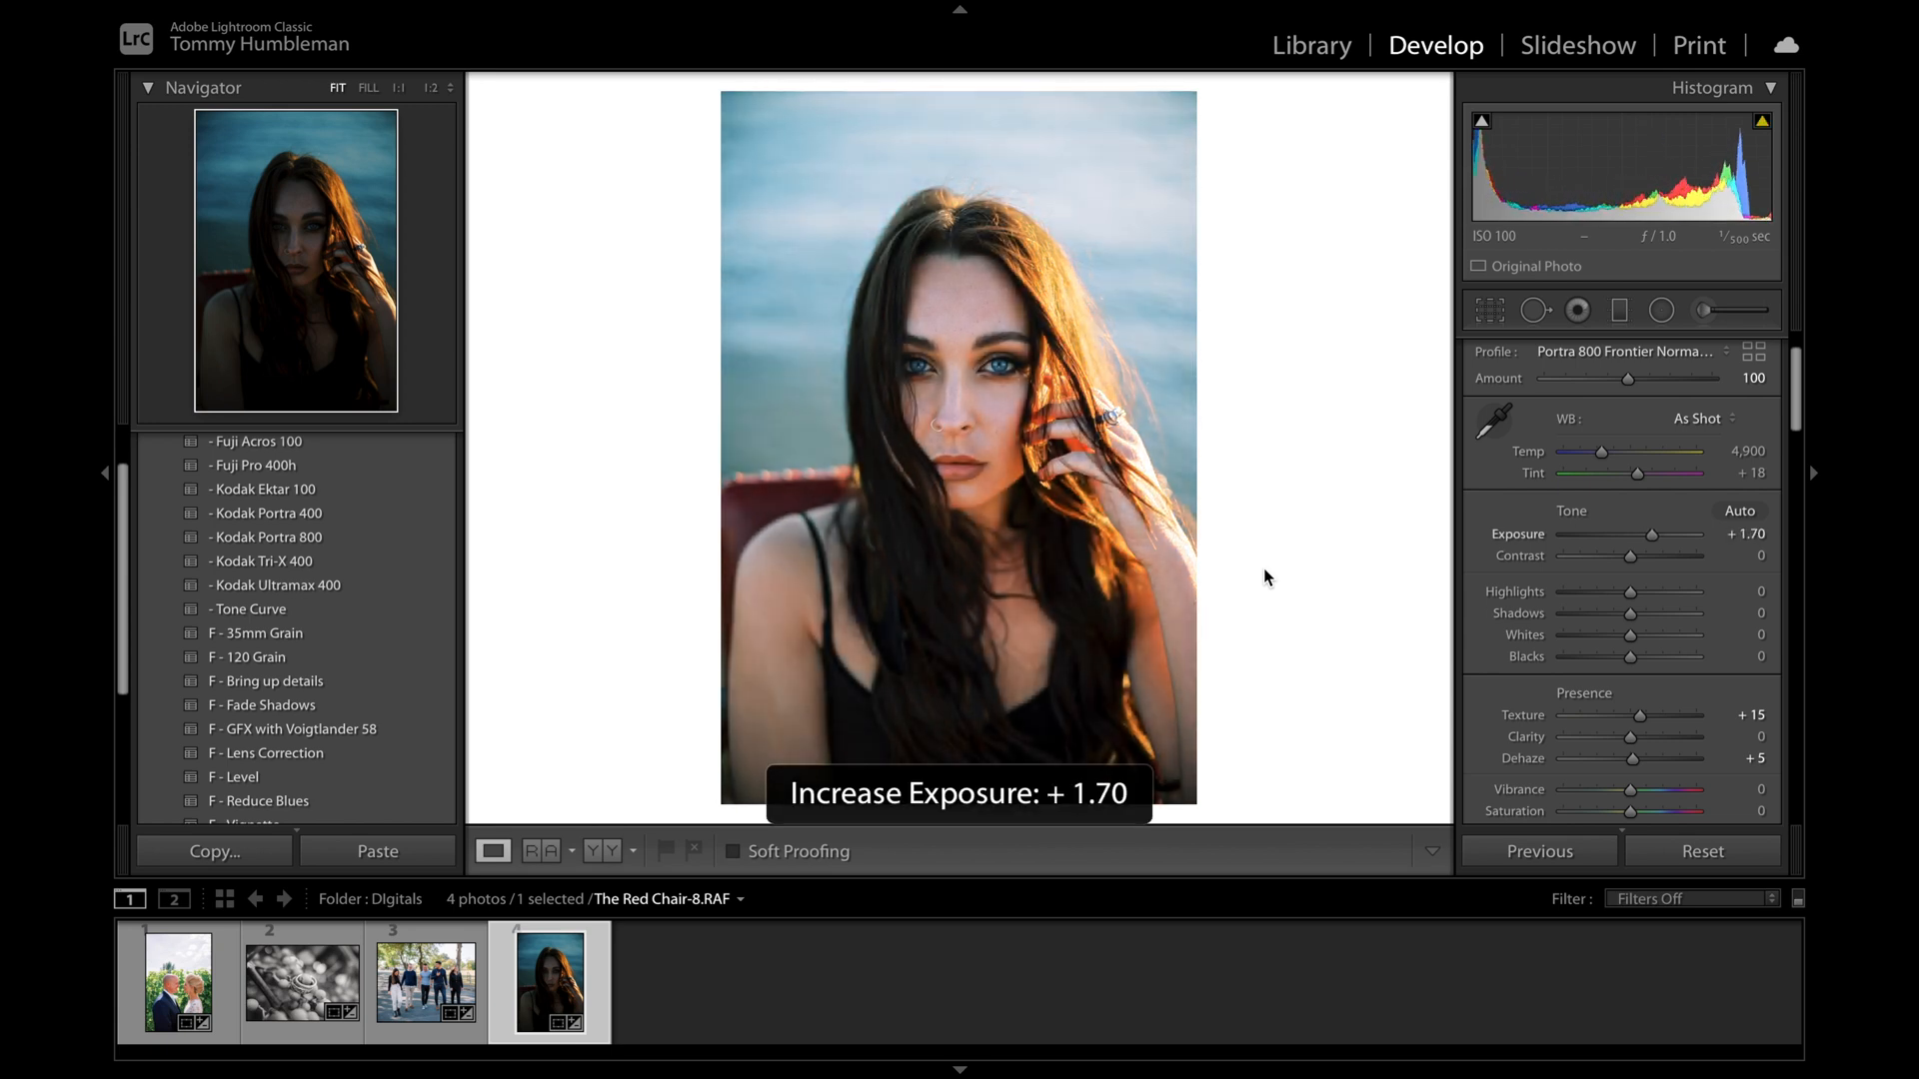
key(minus)
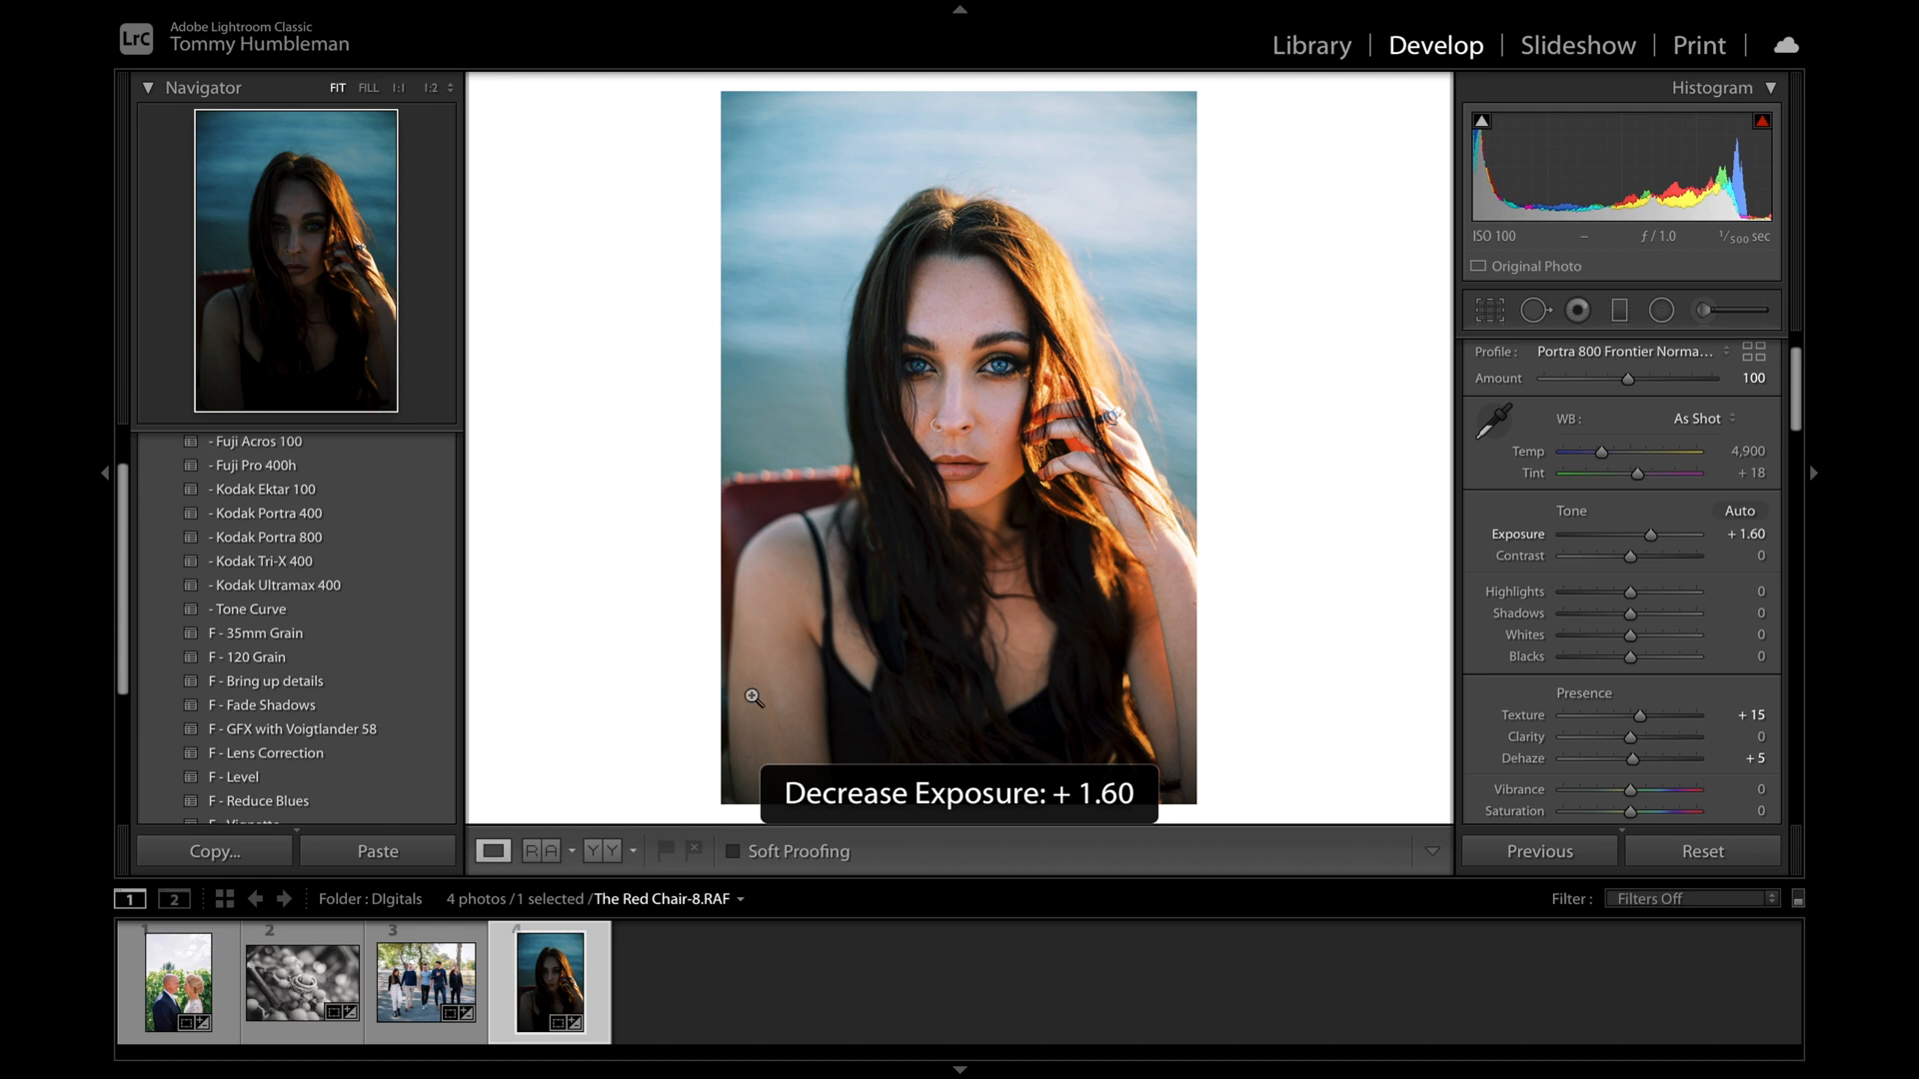
click(411, 733)
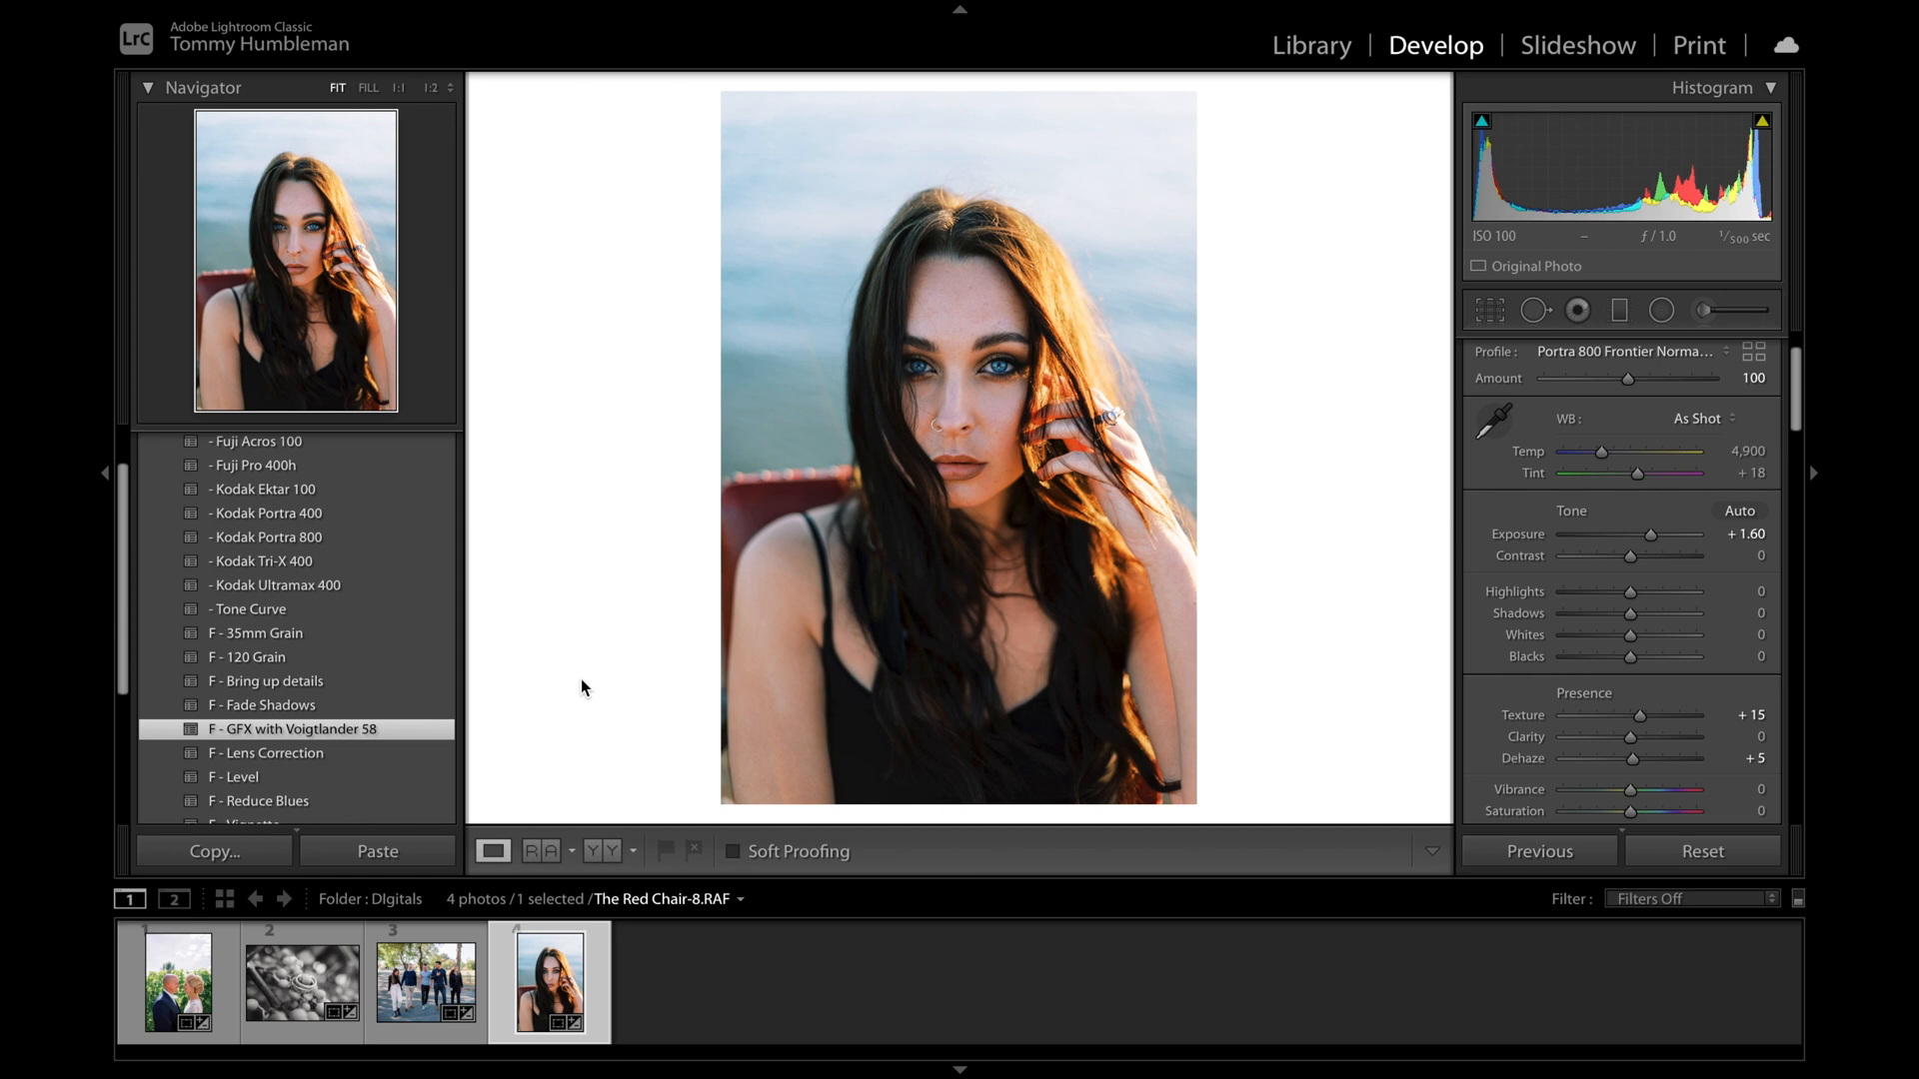
Step: Crop the portrait to the 4 x 5 / 8 x 10 aspect ratio and tighten the frame around the woman
click(1494, 315)
click(1692, 393)
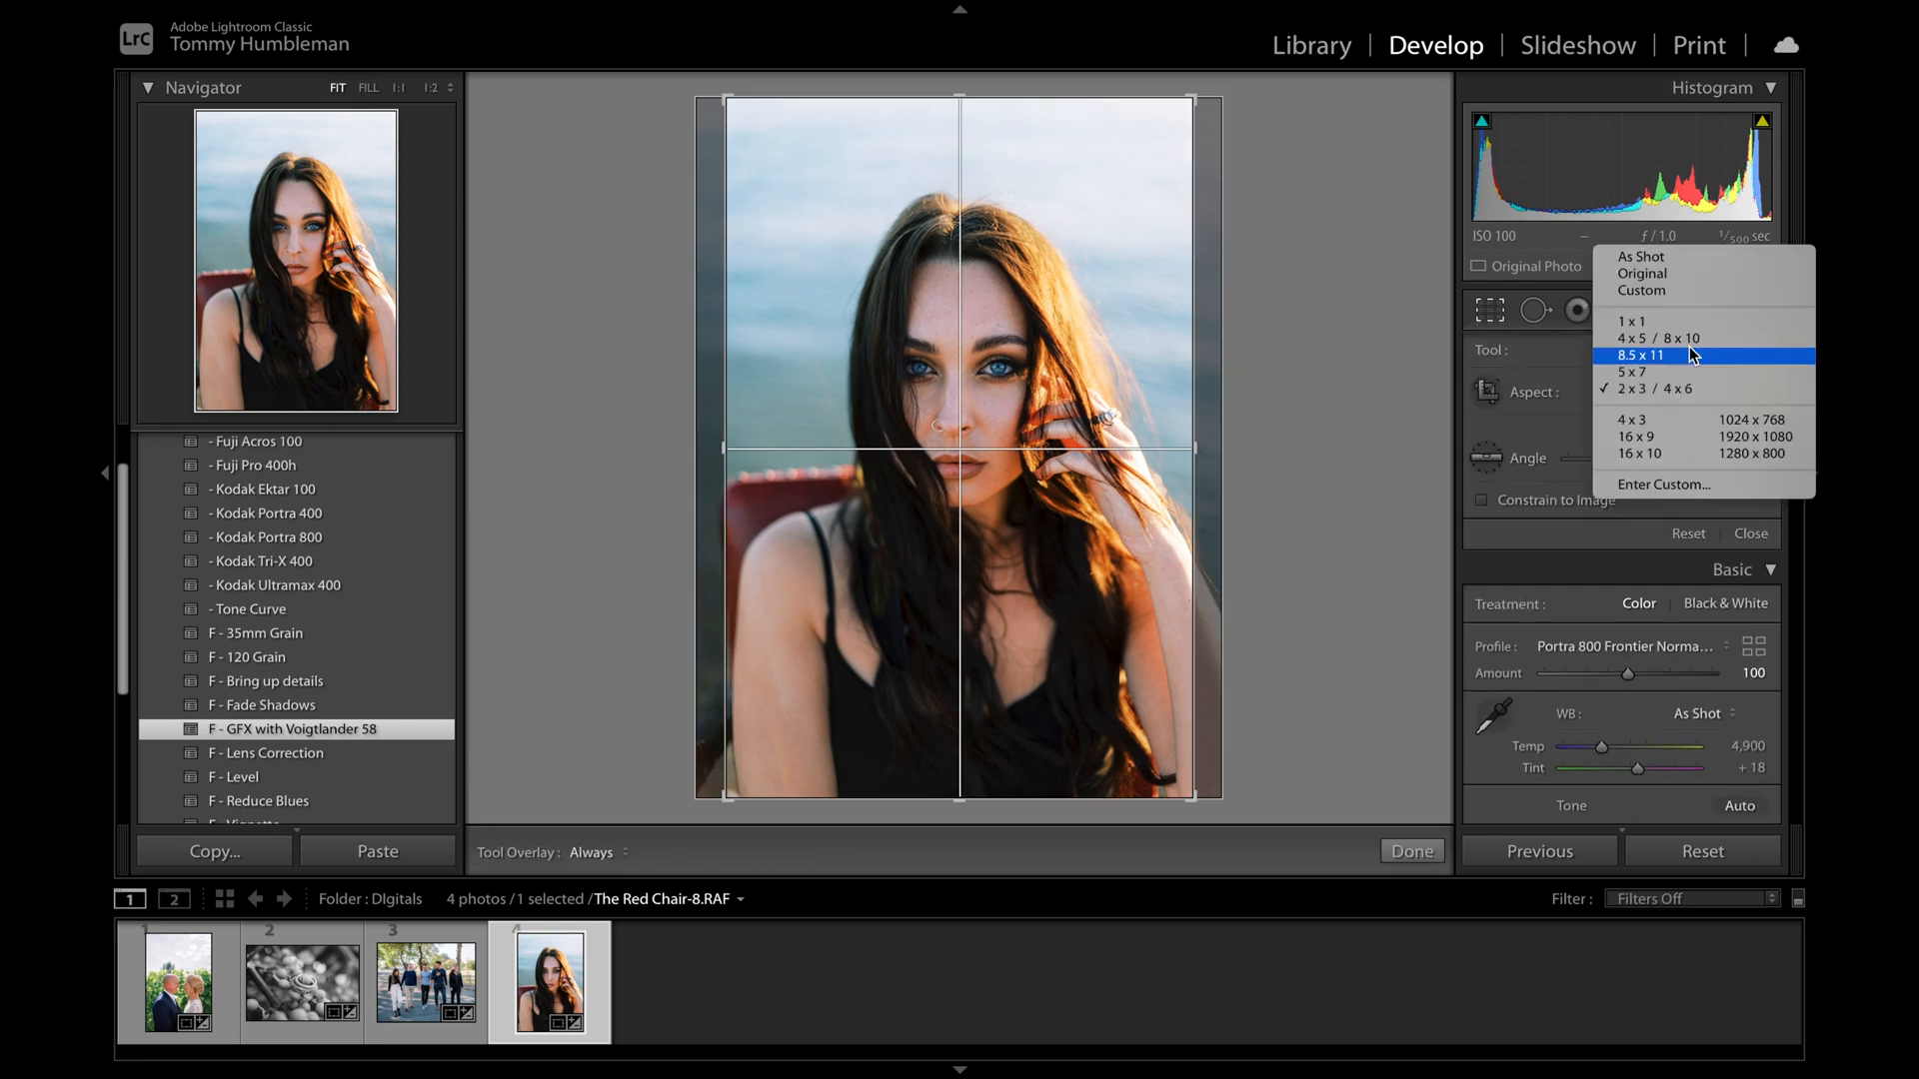
click(1689, 340)
drag(1174, 171, 1155, 201)
key(Return)
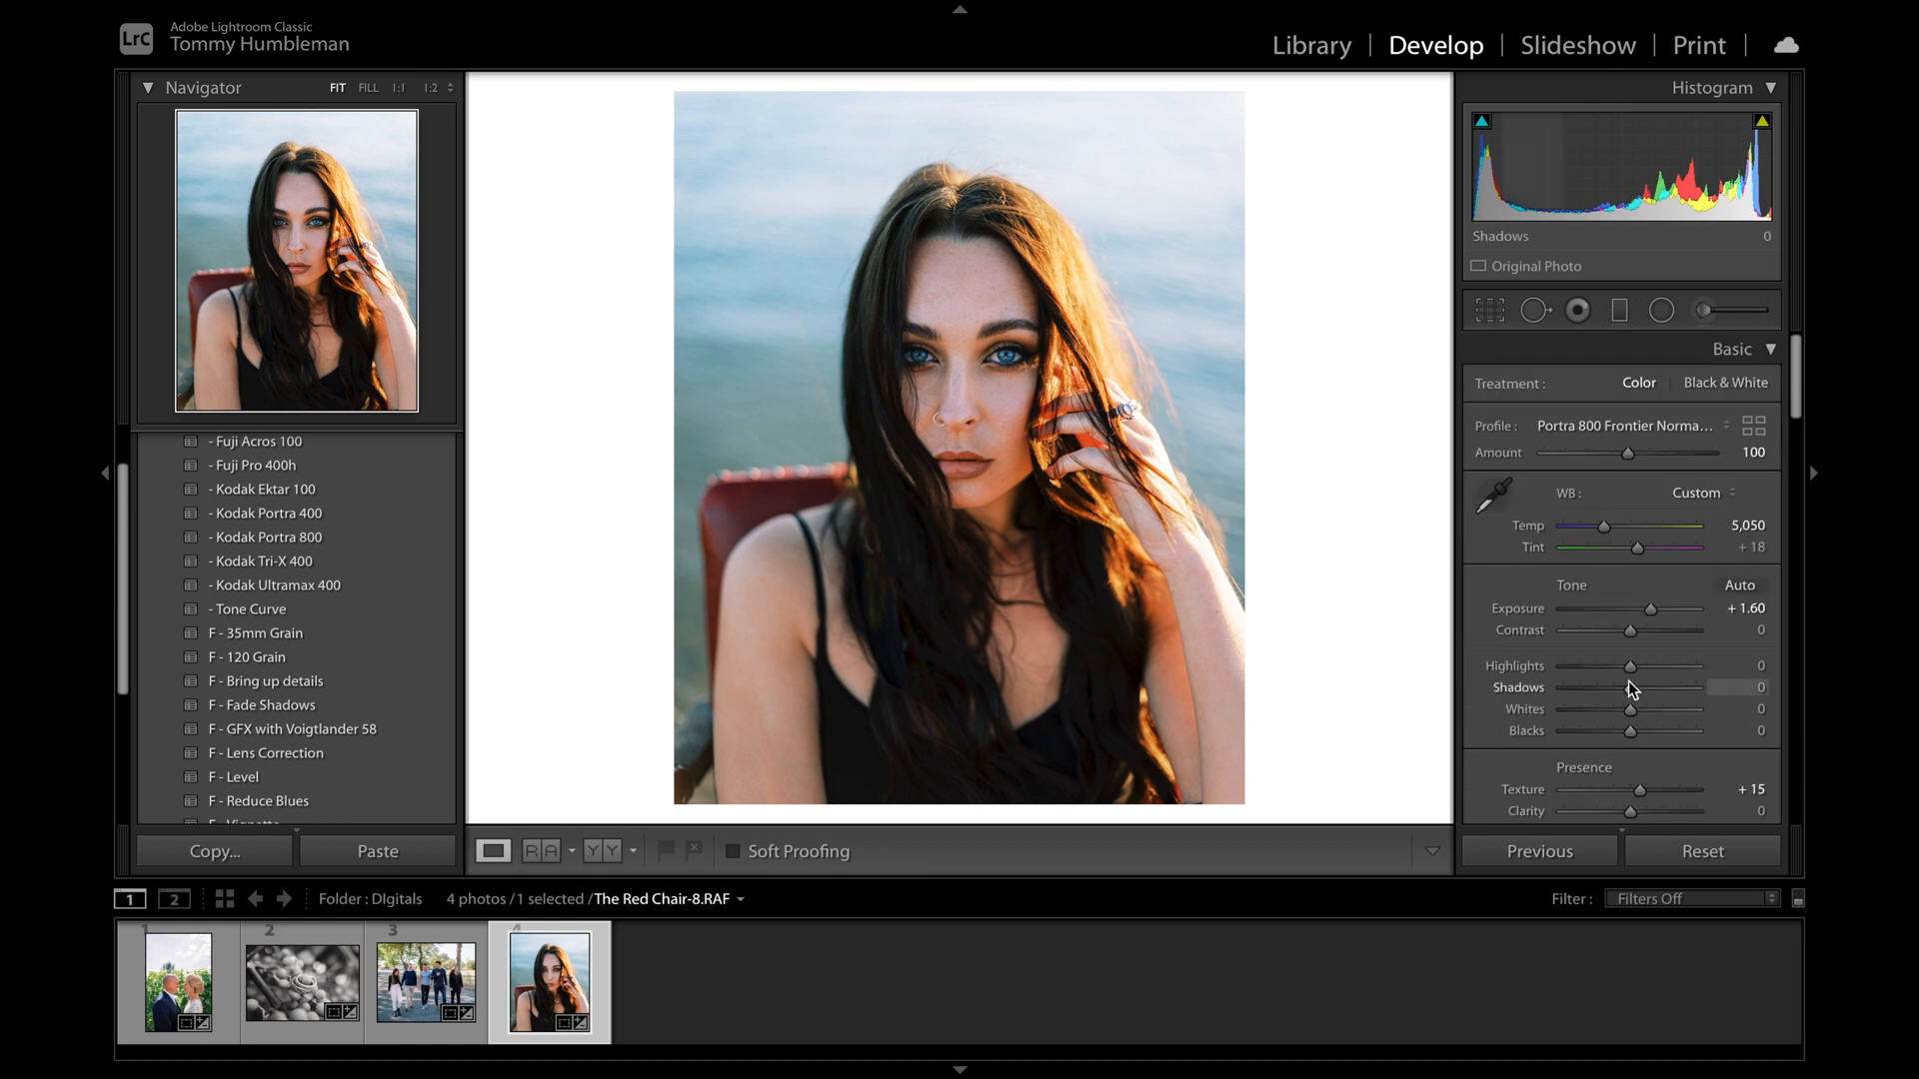
Step: Set the portrait's Highlights to -100, Whites to -14, Shadows to +20 and Exposure to +1.70, comparing it with the unedited version
mouse_move(1629, 667)
mouse_down()
mouse_move(1543, 670)
mouse_move(1621, 711)
mouse_move(1629, 691)
mouse_up()
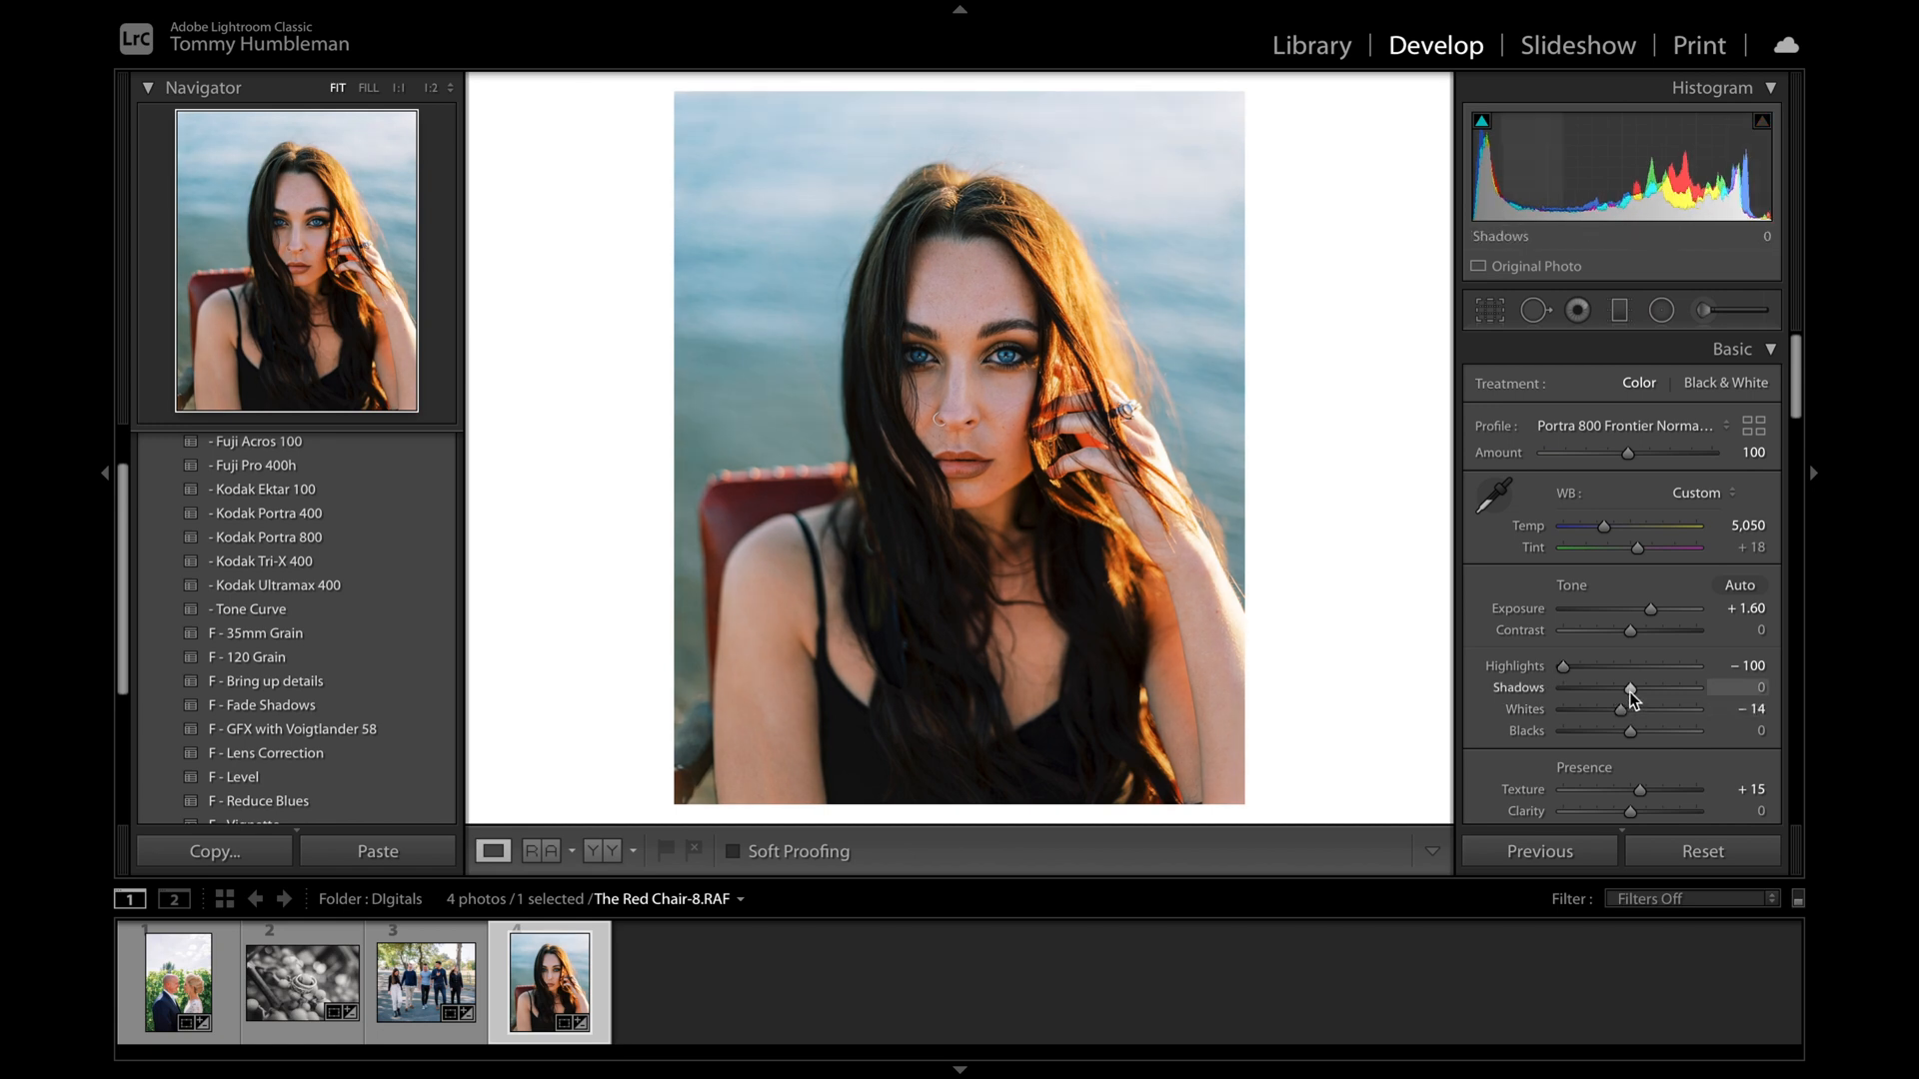
key(Up)
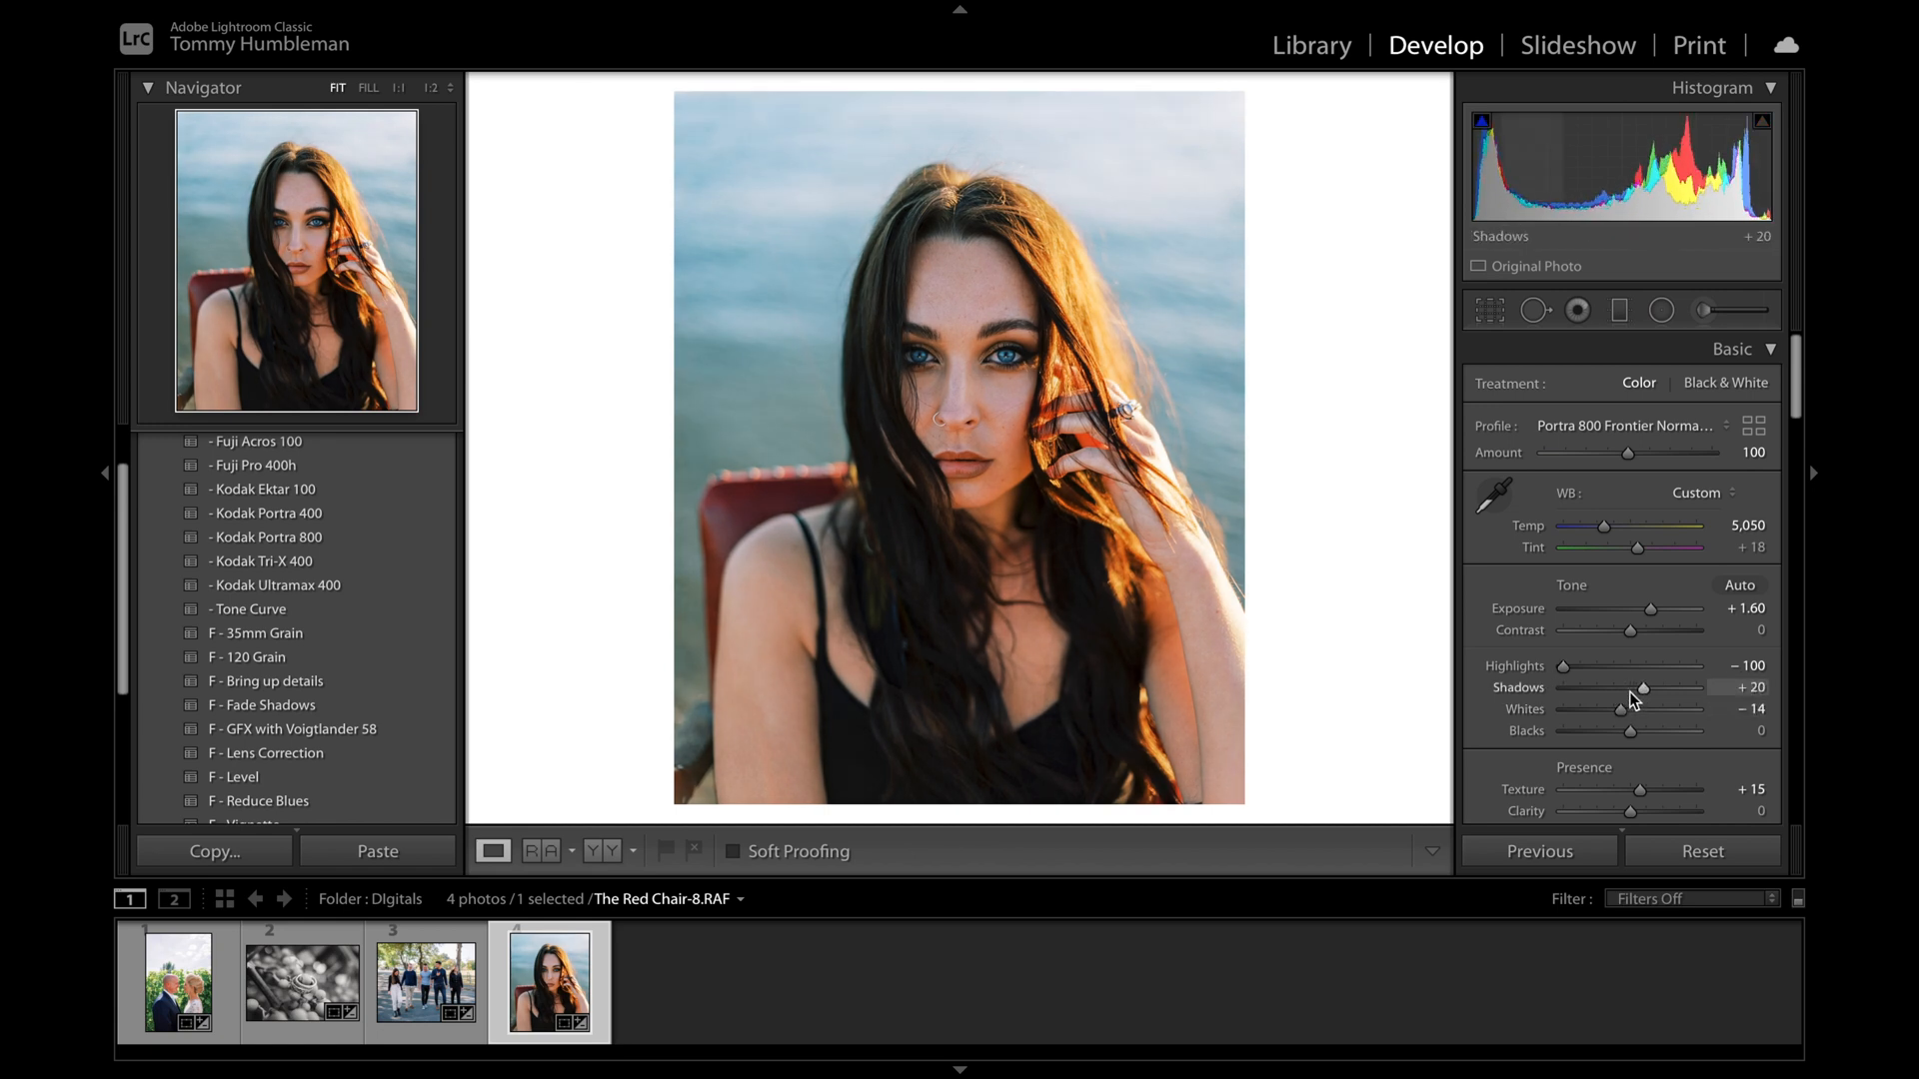
key(backslash)
key(backslash)
key(backslash)
key(backslash)
key(equal)
Step: Soften the portrait with Clarity -10 and set Dehaze to +10
scroll(1609, 757, down, 1)
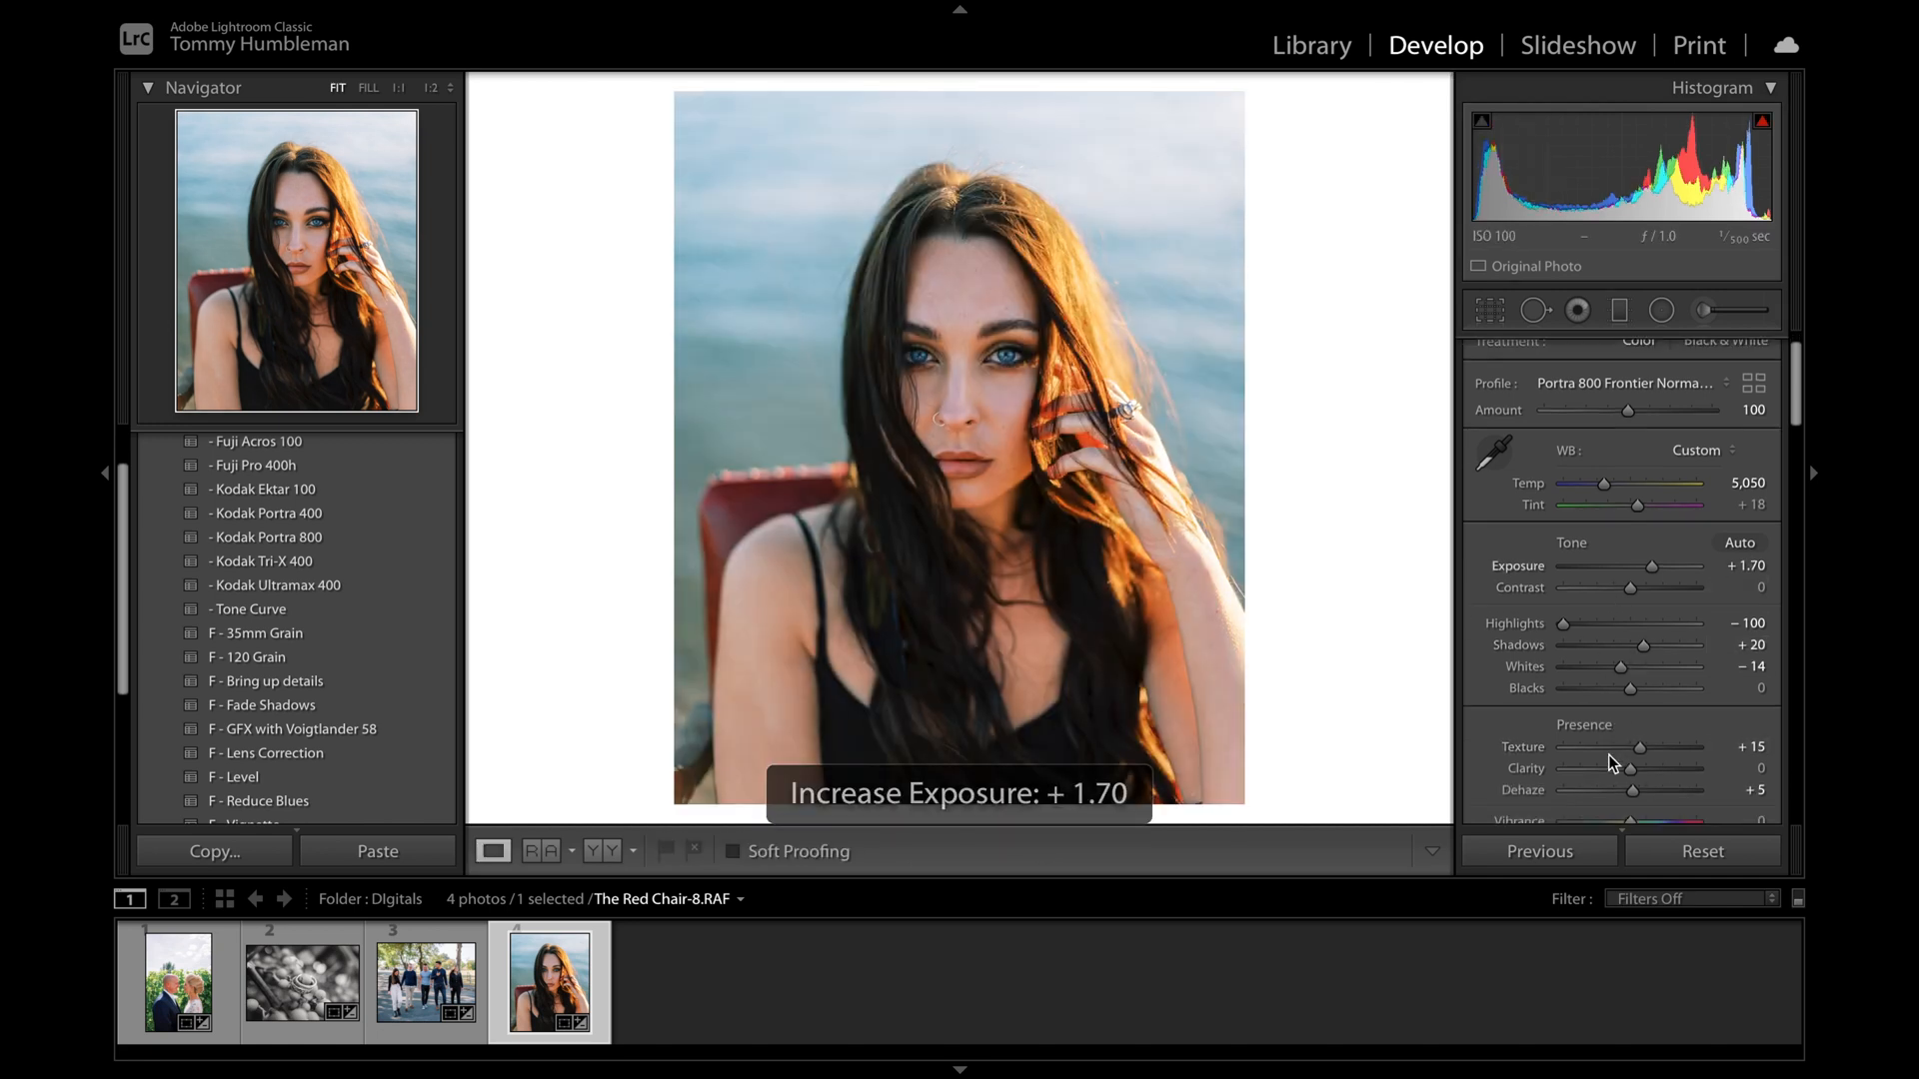
key(Down)
key(Down)
key(Up)
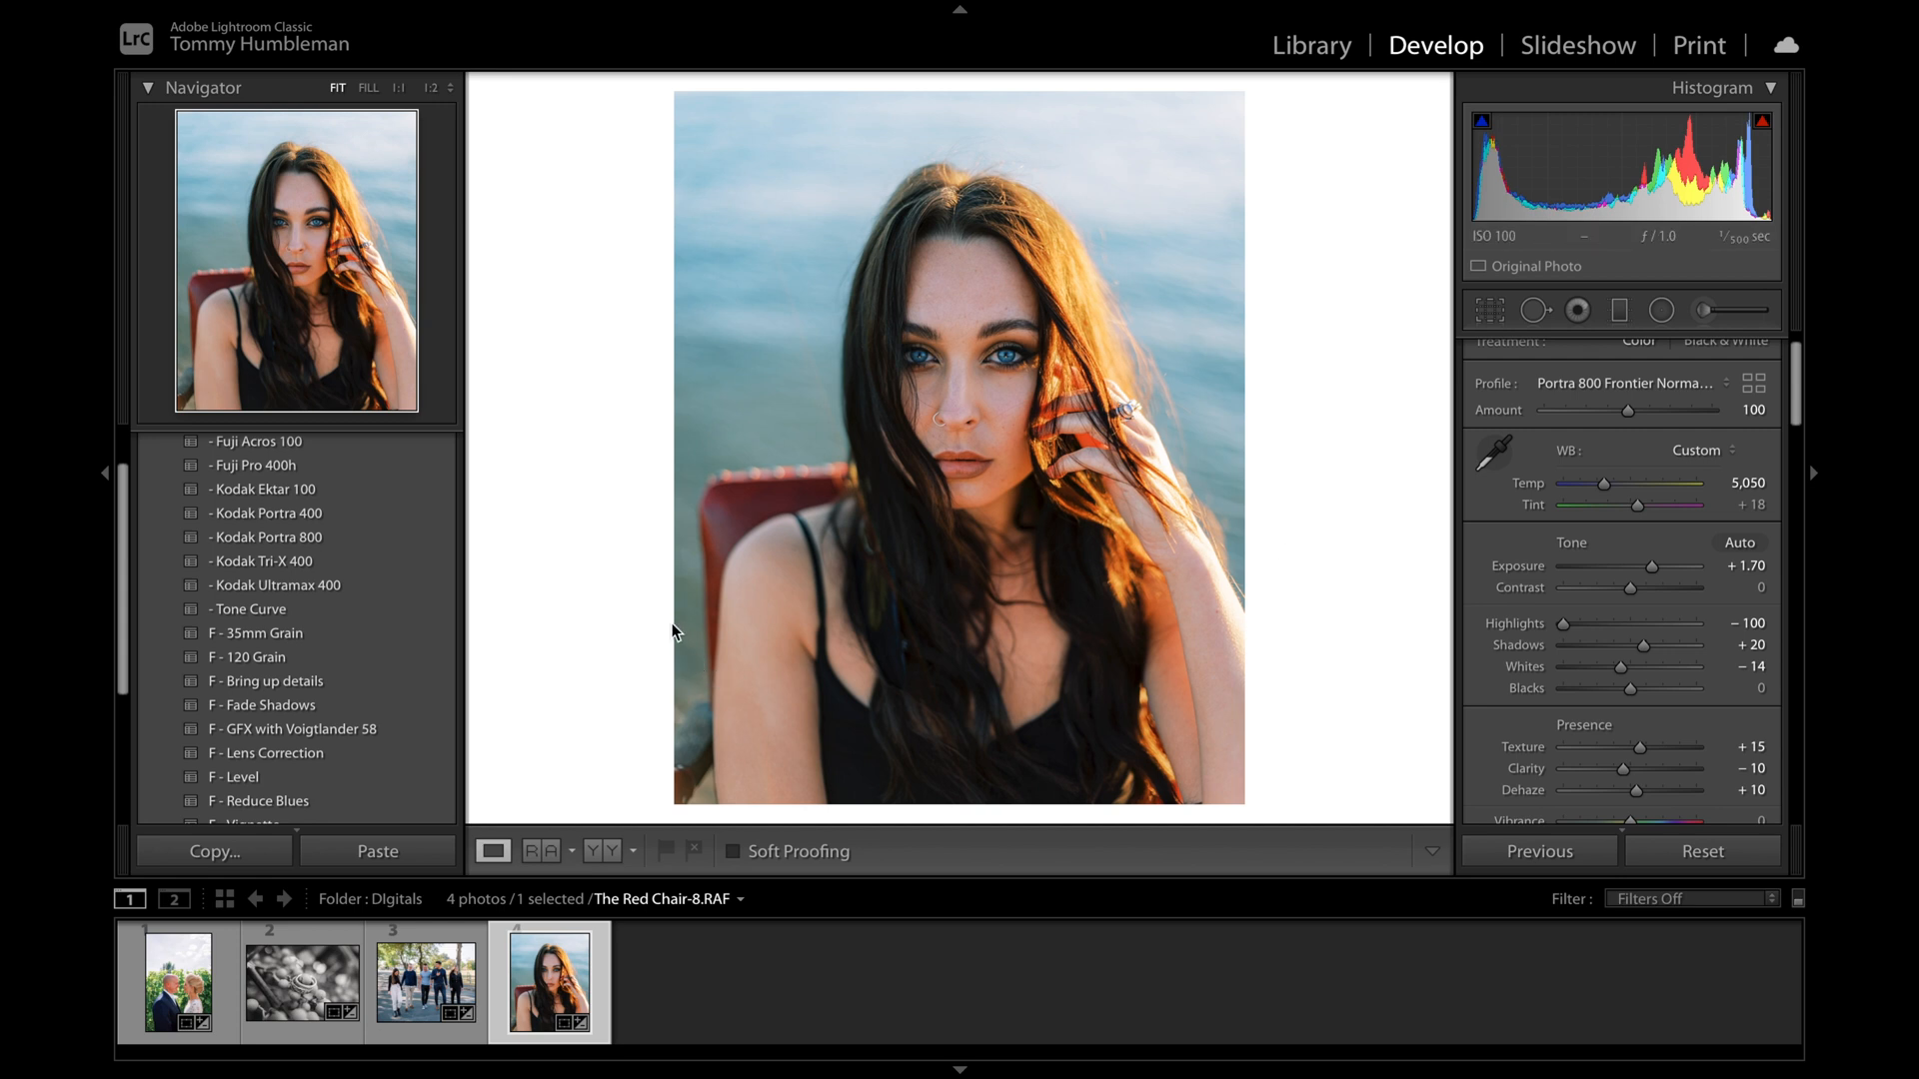
Step: Apply the F - 35mm Grain preset to the portrait and check its grain settings and the full-screen result
click(438, 638)
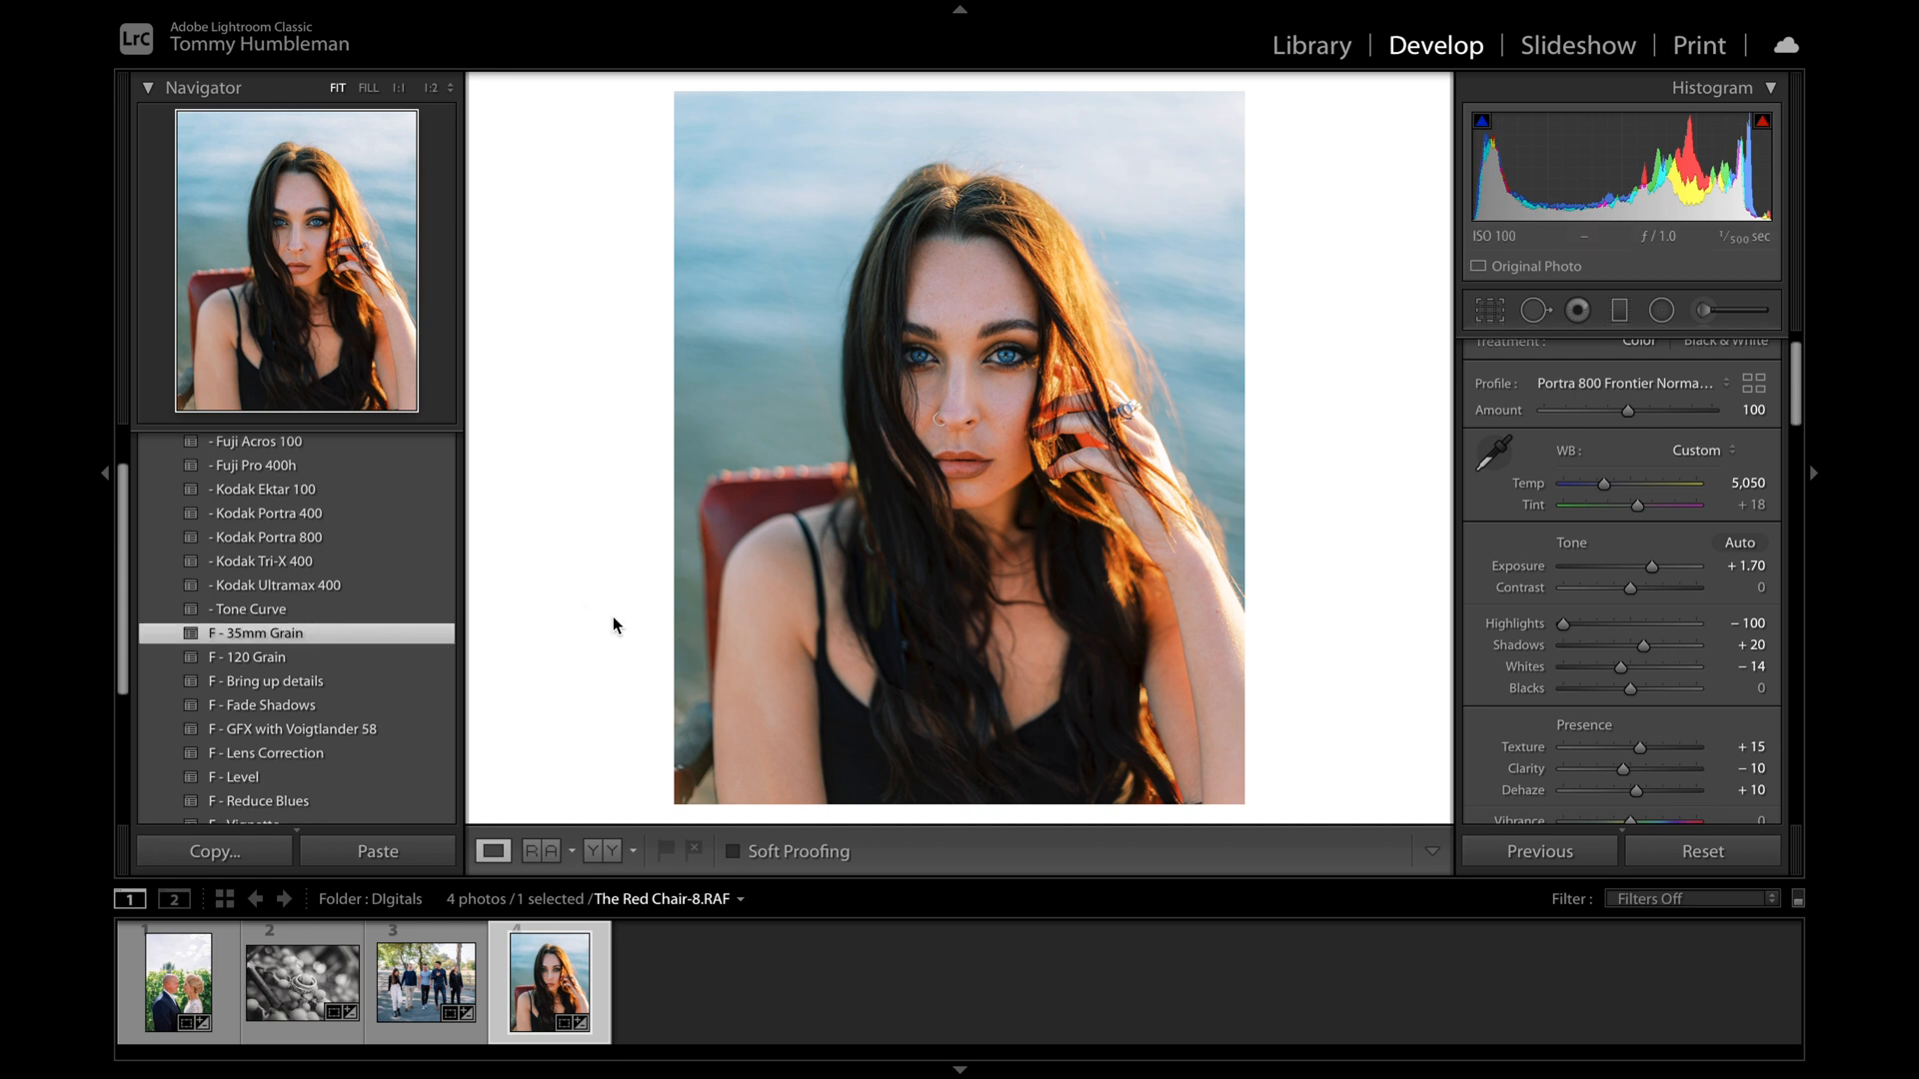
scroll(1715, 615, down, 10)
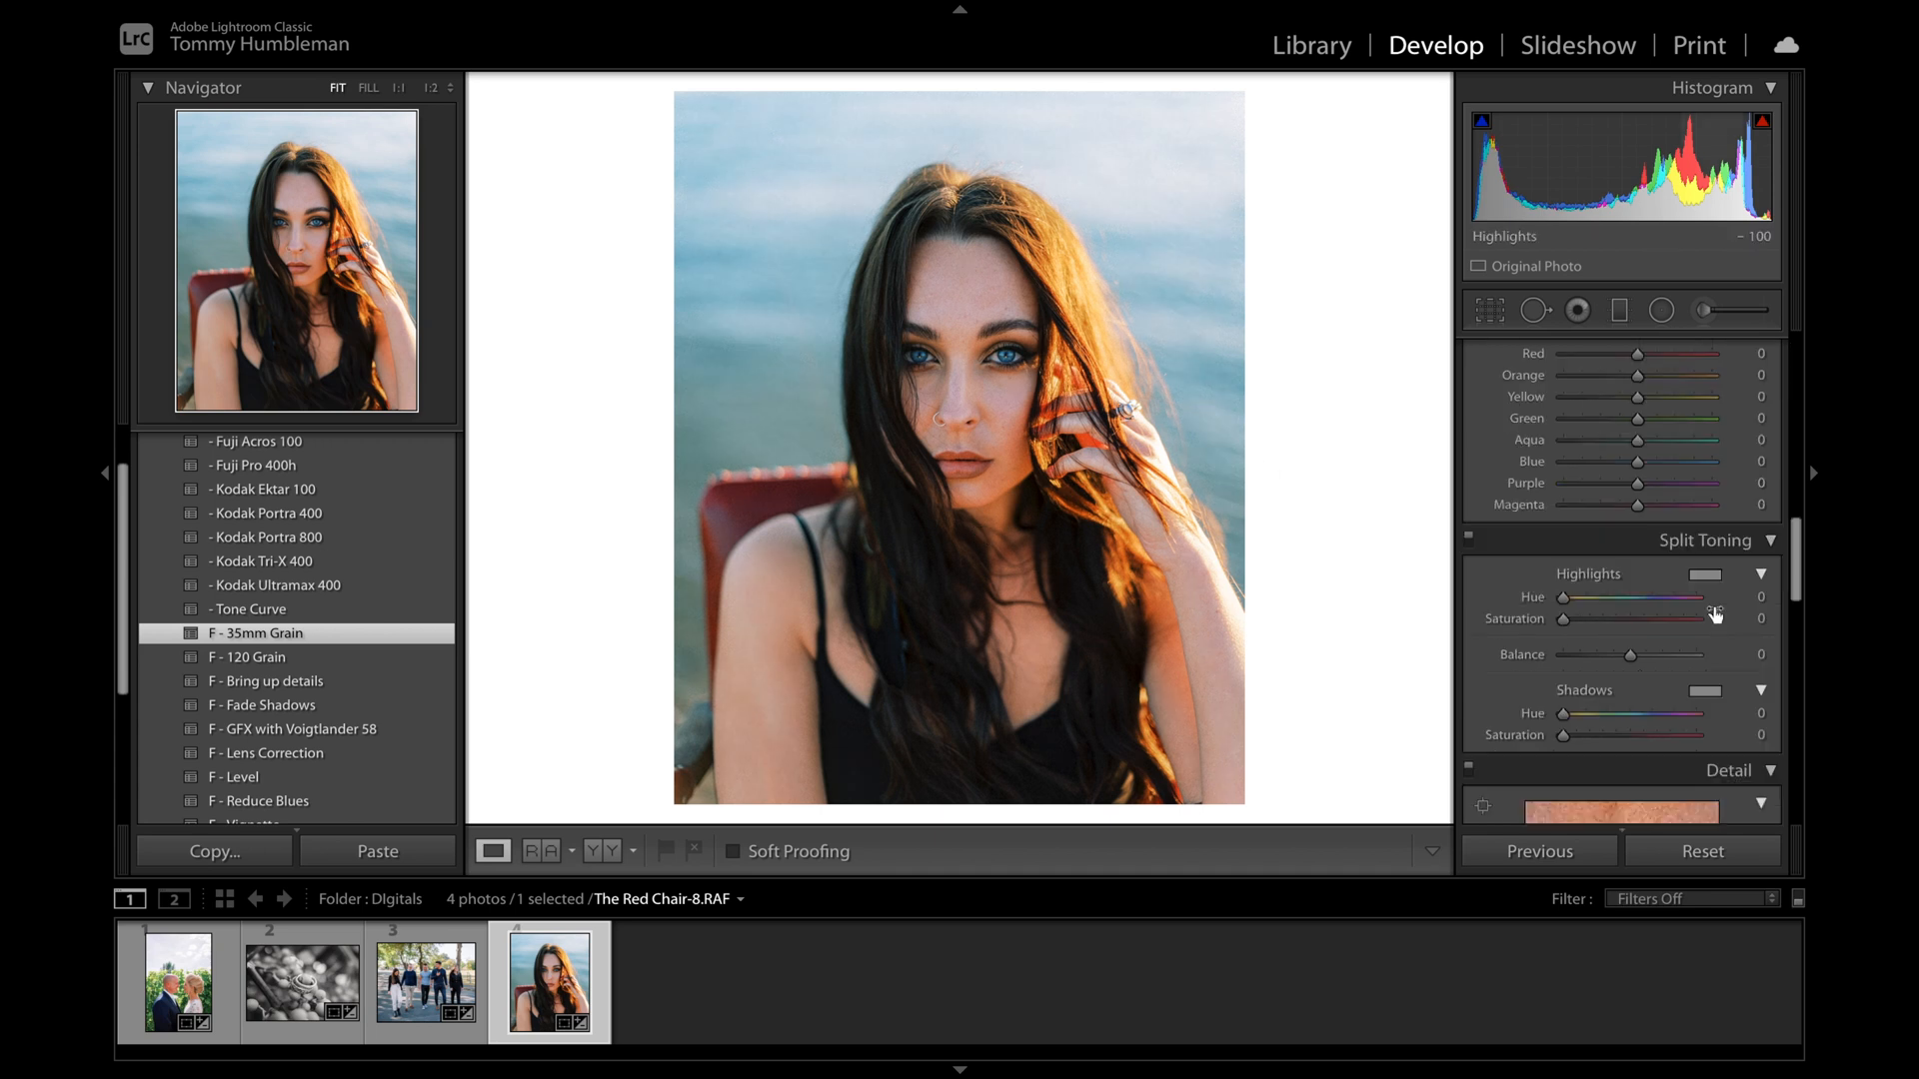
scroll(1711, 614, down, 10)
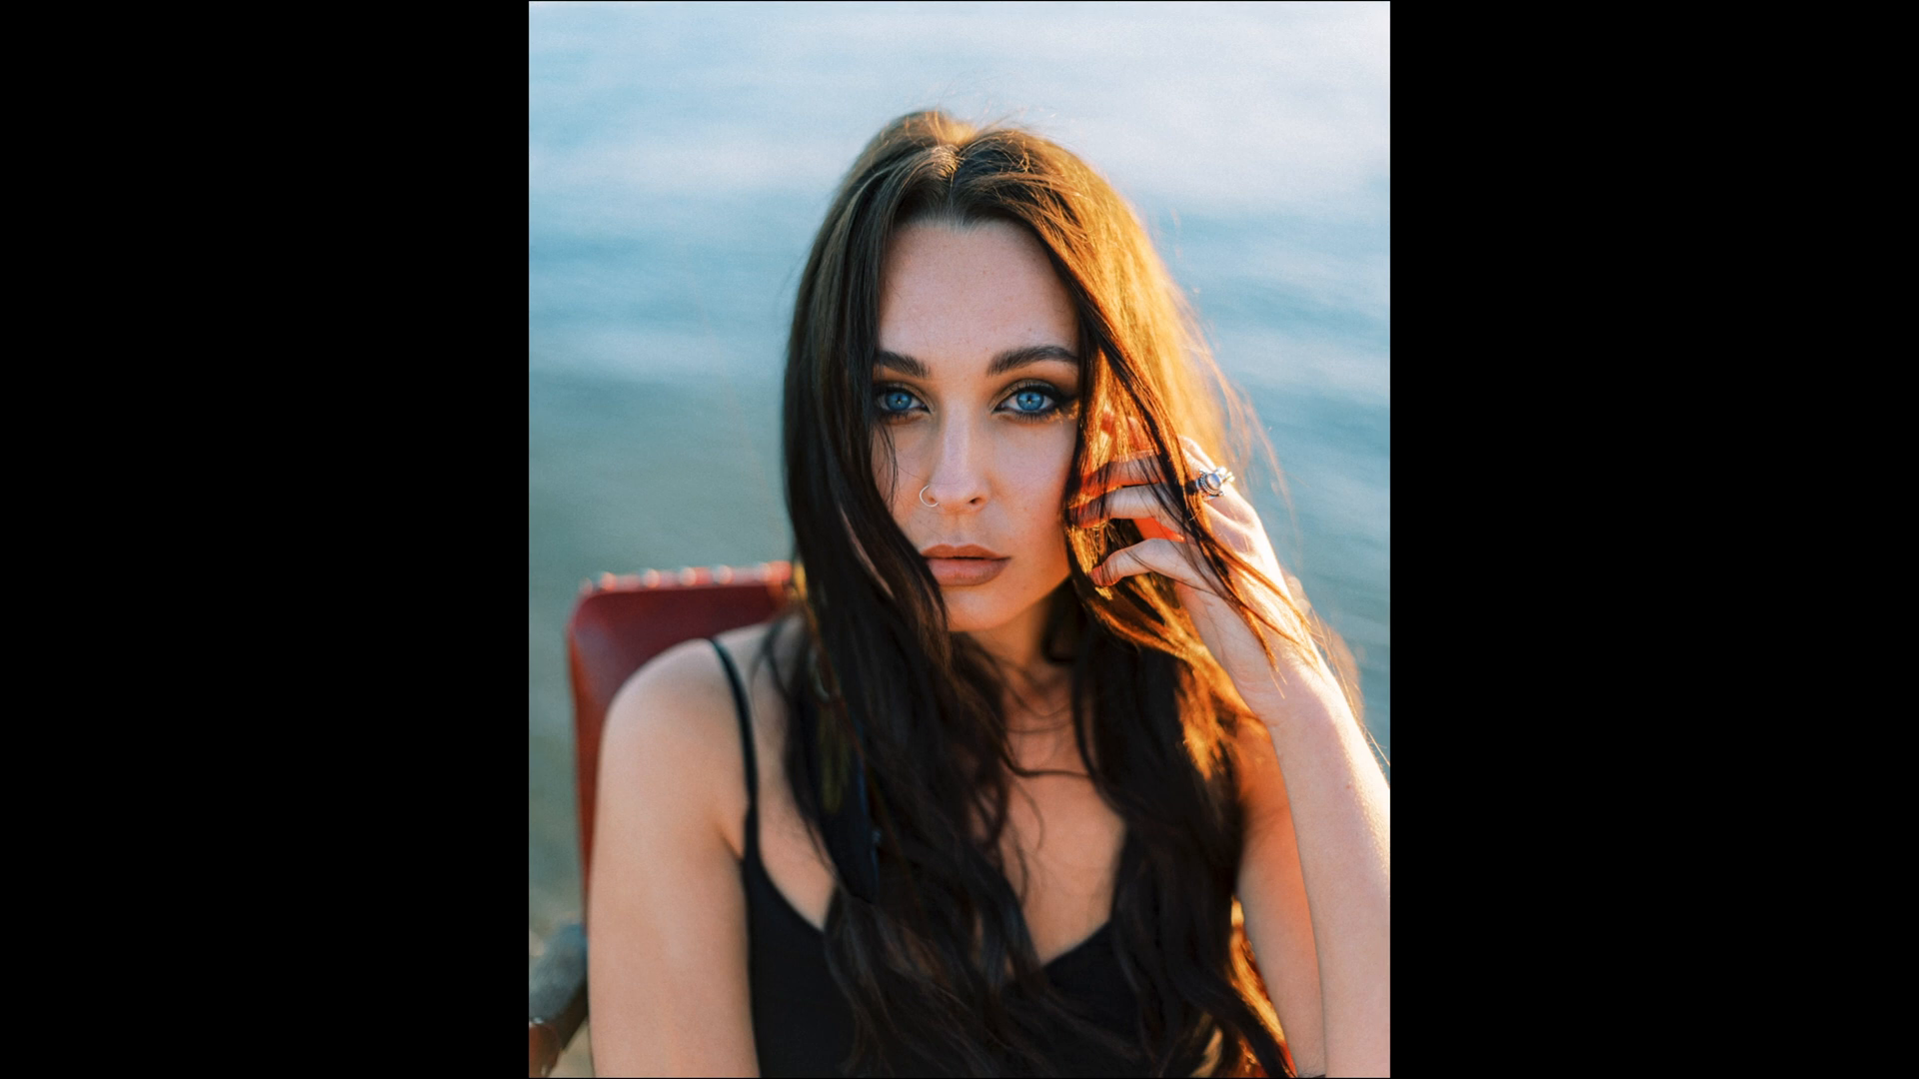
key(f)
Step: Expand the Archipelago Tools - Light Leaks preset group and preview light leak effects on the portrait
scroll(446, 660, down, 3)
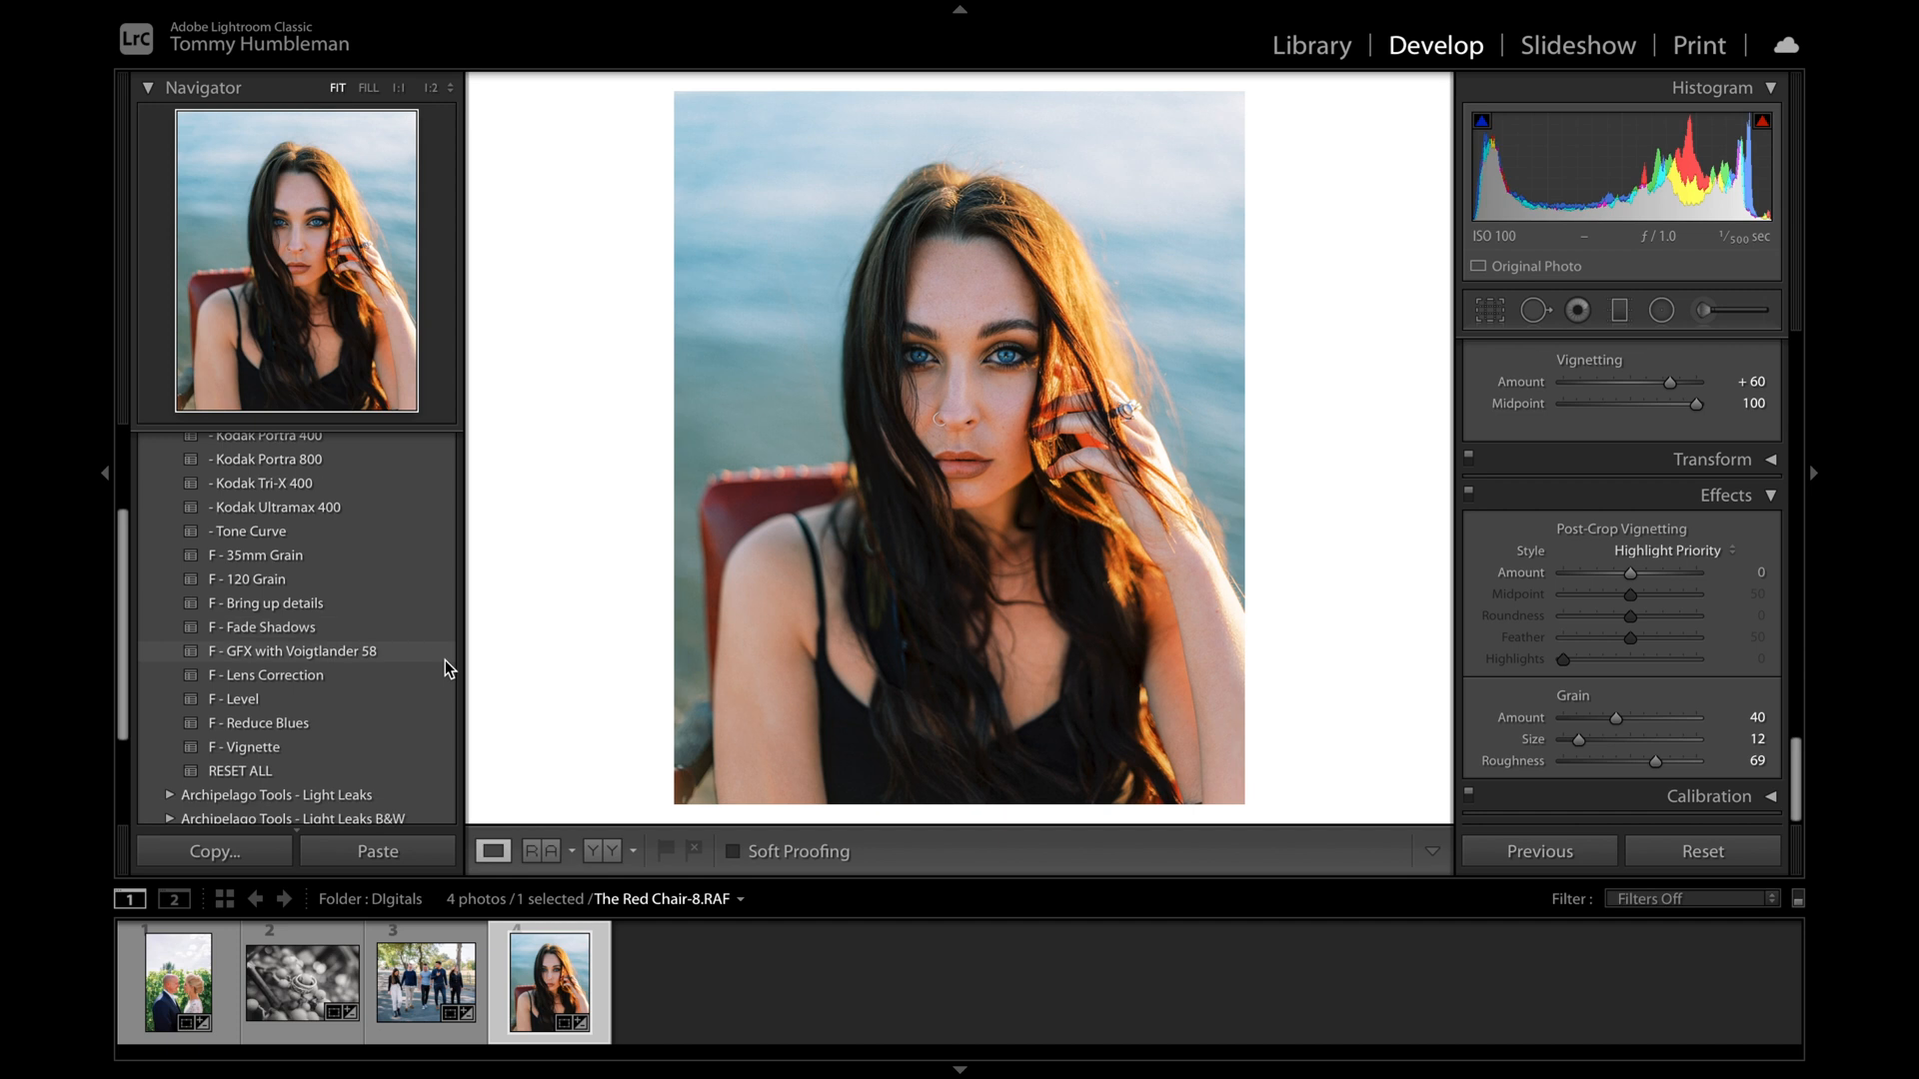
scroll(446, 668, down, 1)
scroll(452, 732, down, 2)
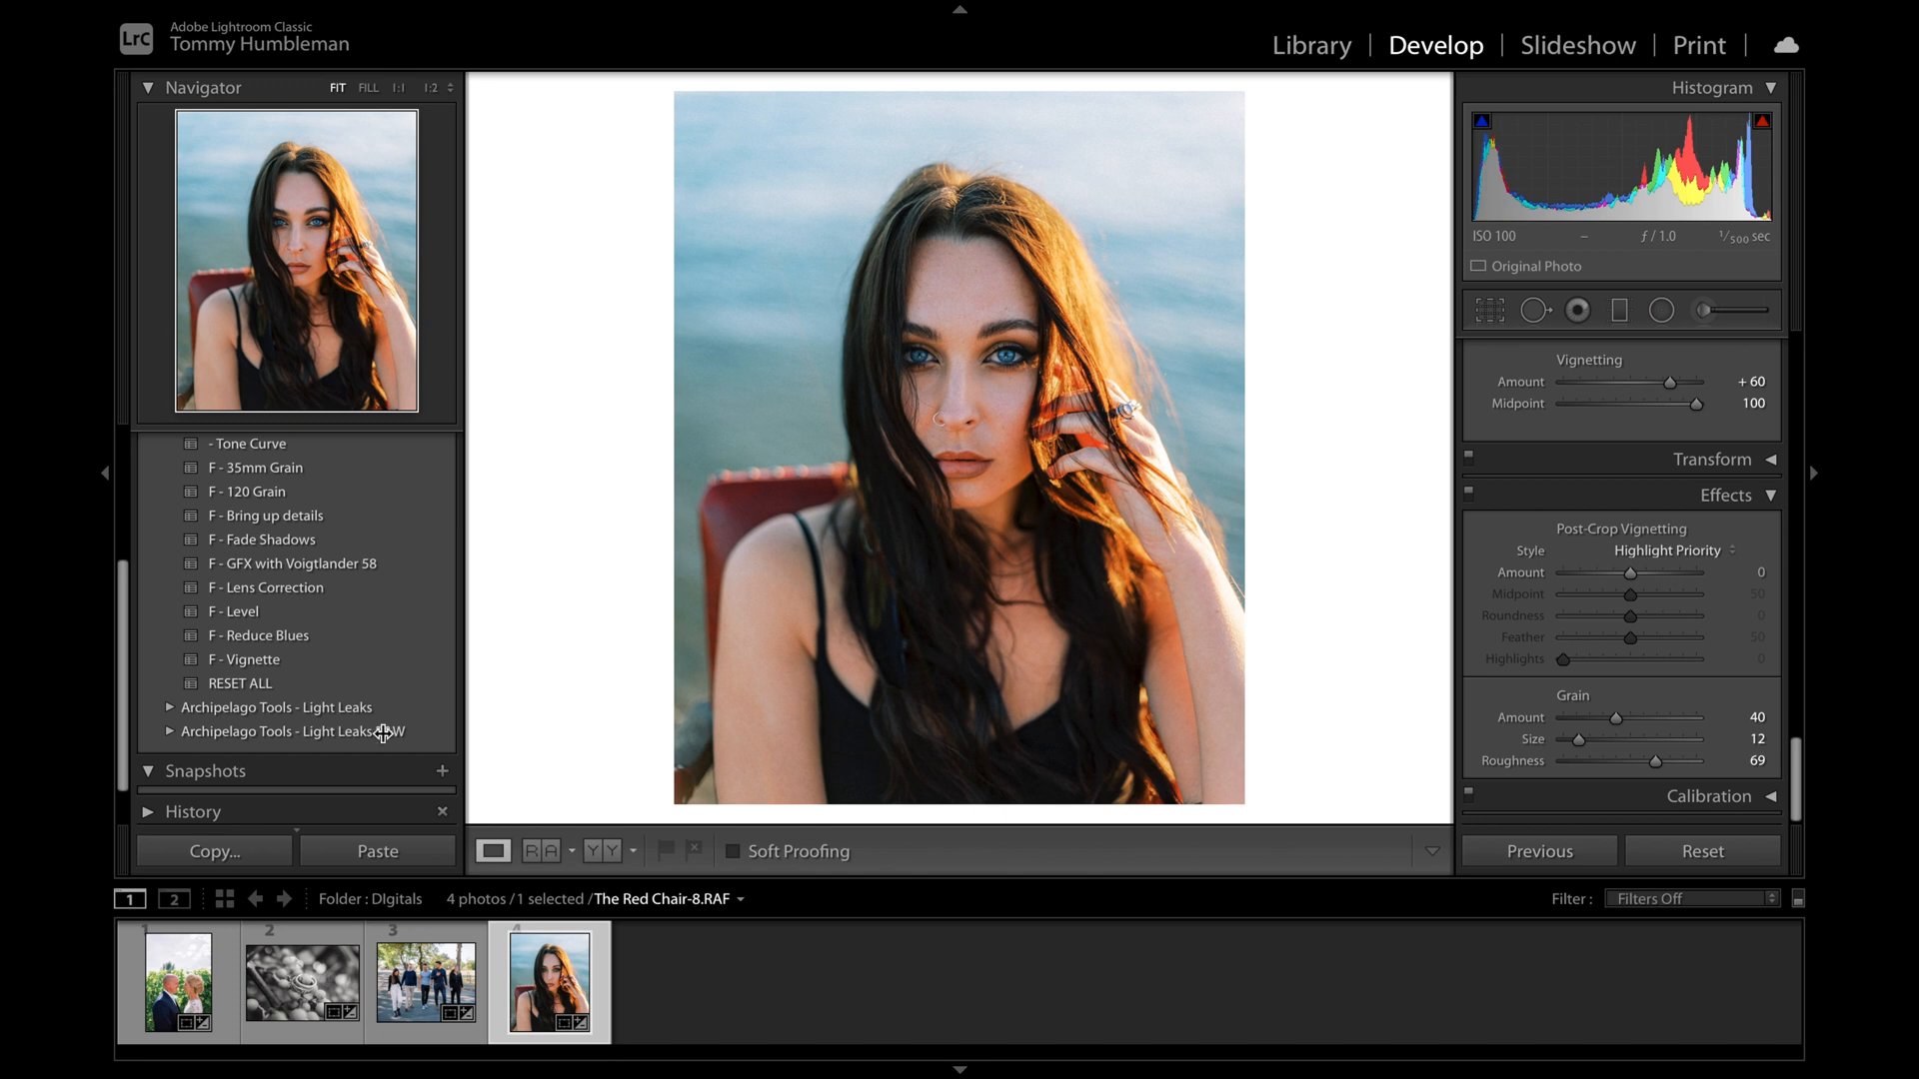
click(170, 707)
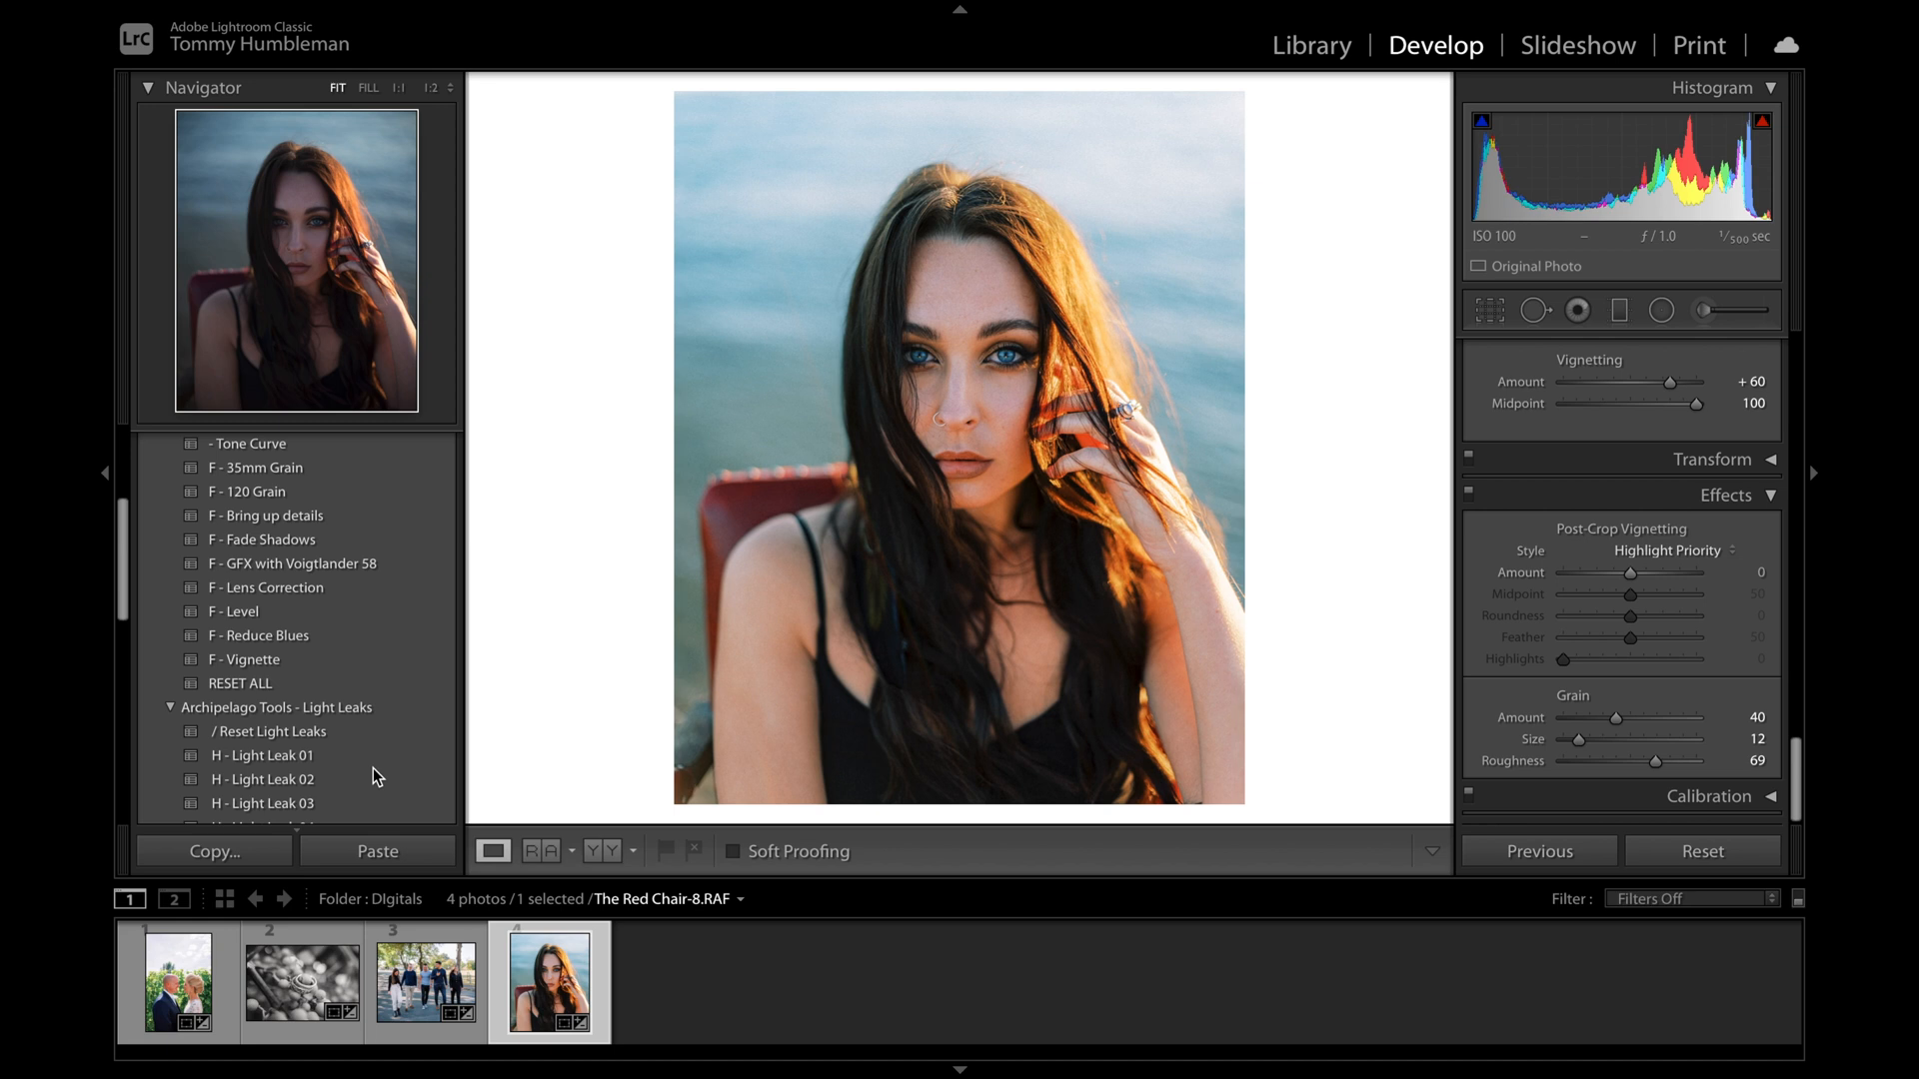
scroll(373, 772, down, 3)
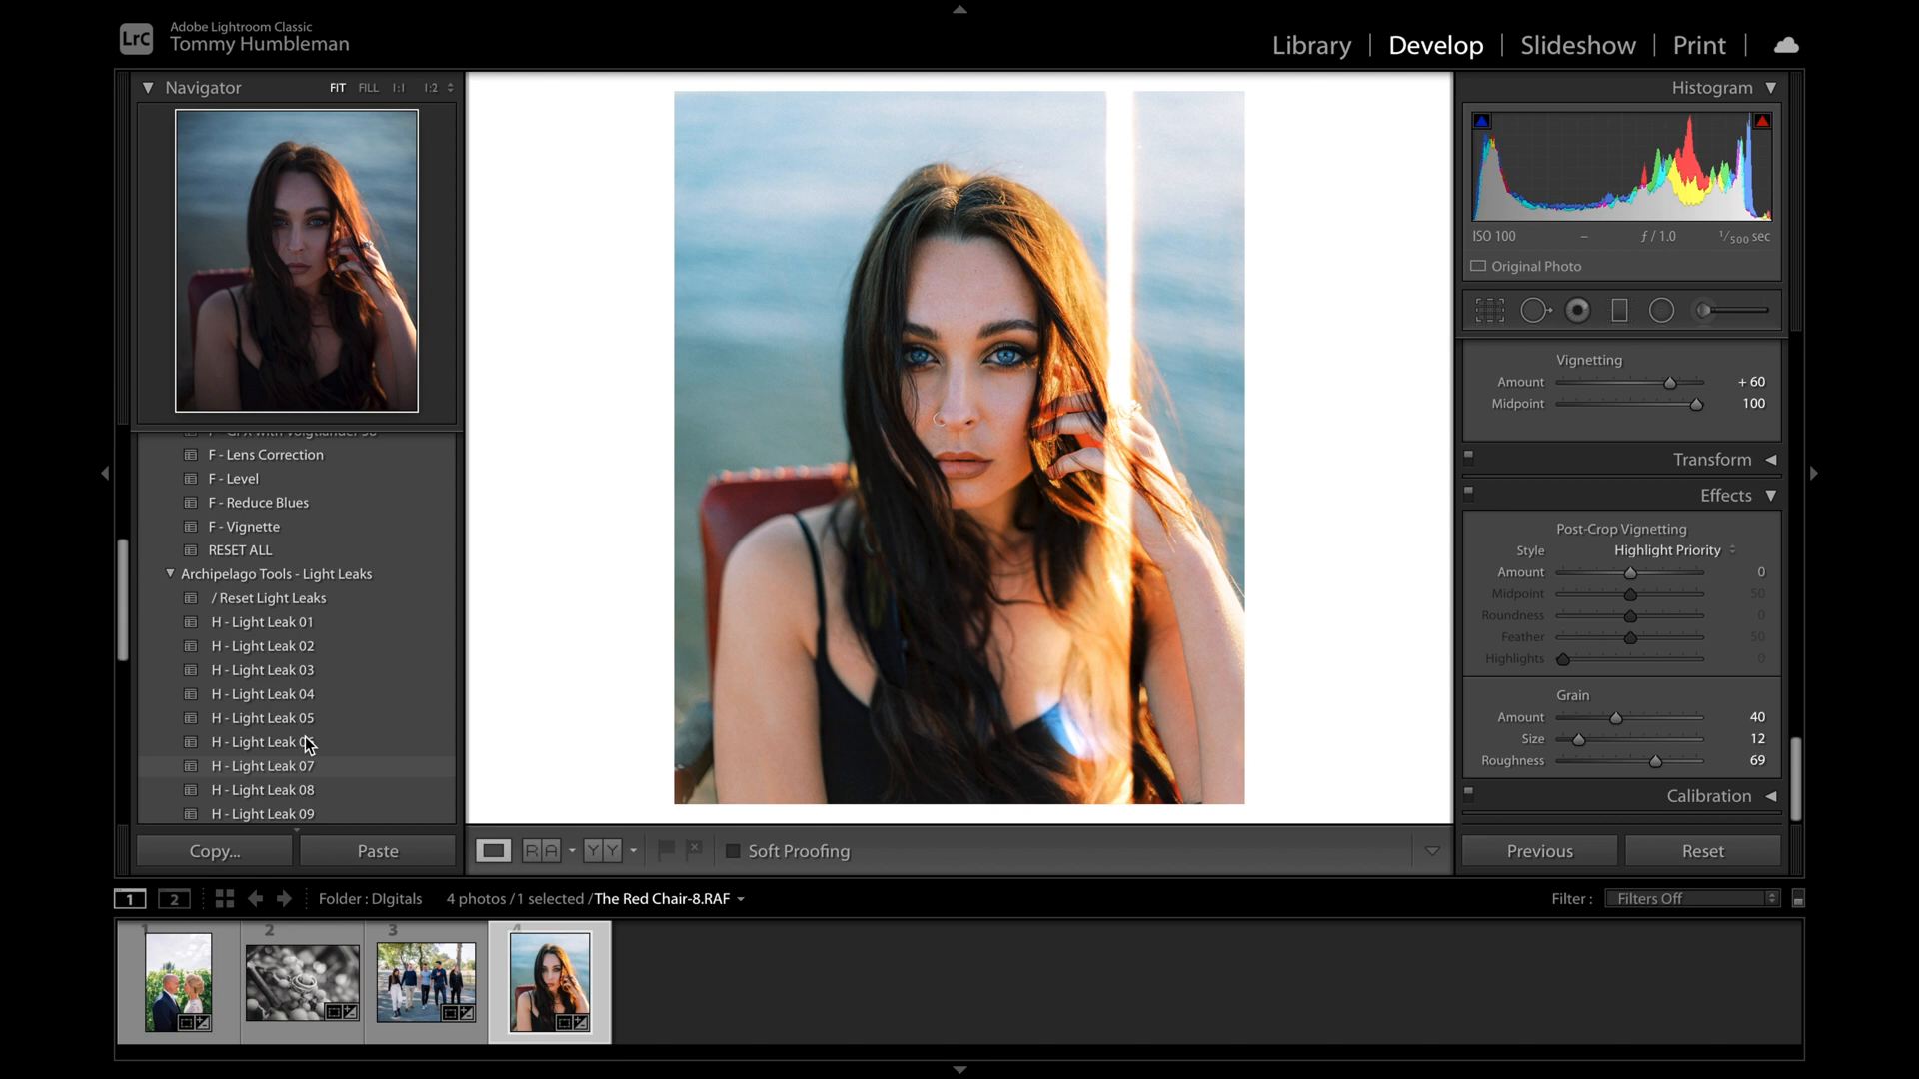
click(307, 745)
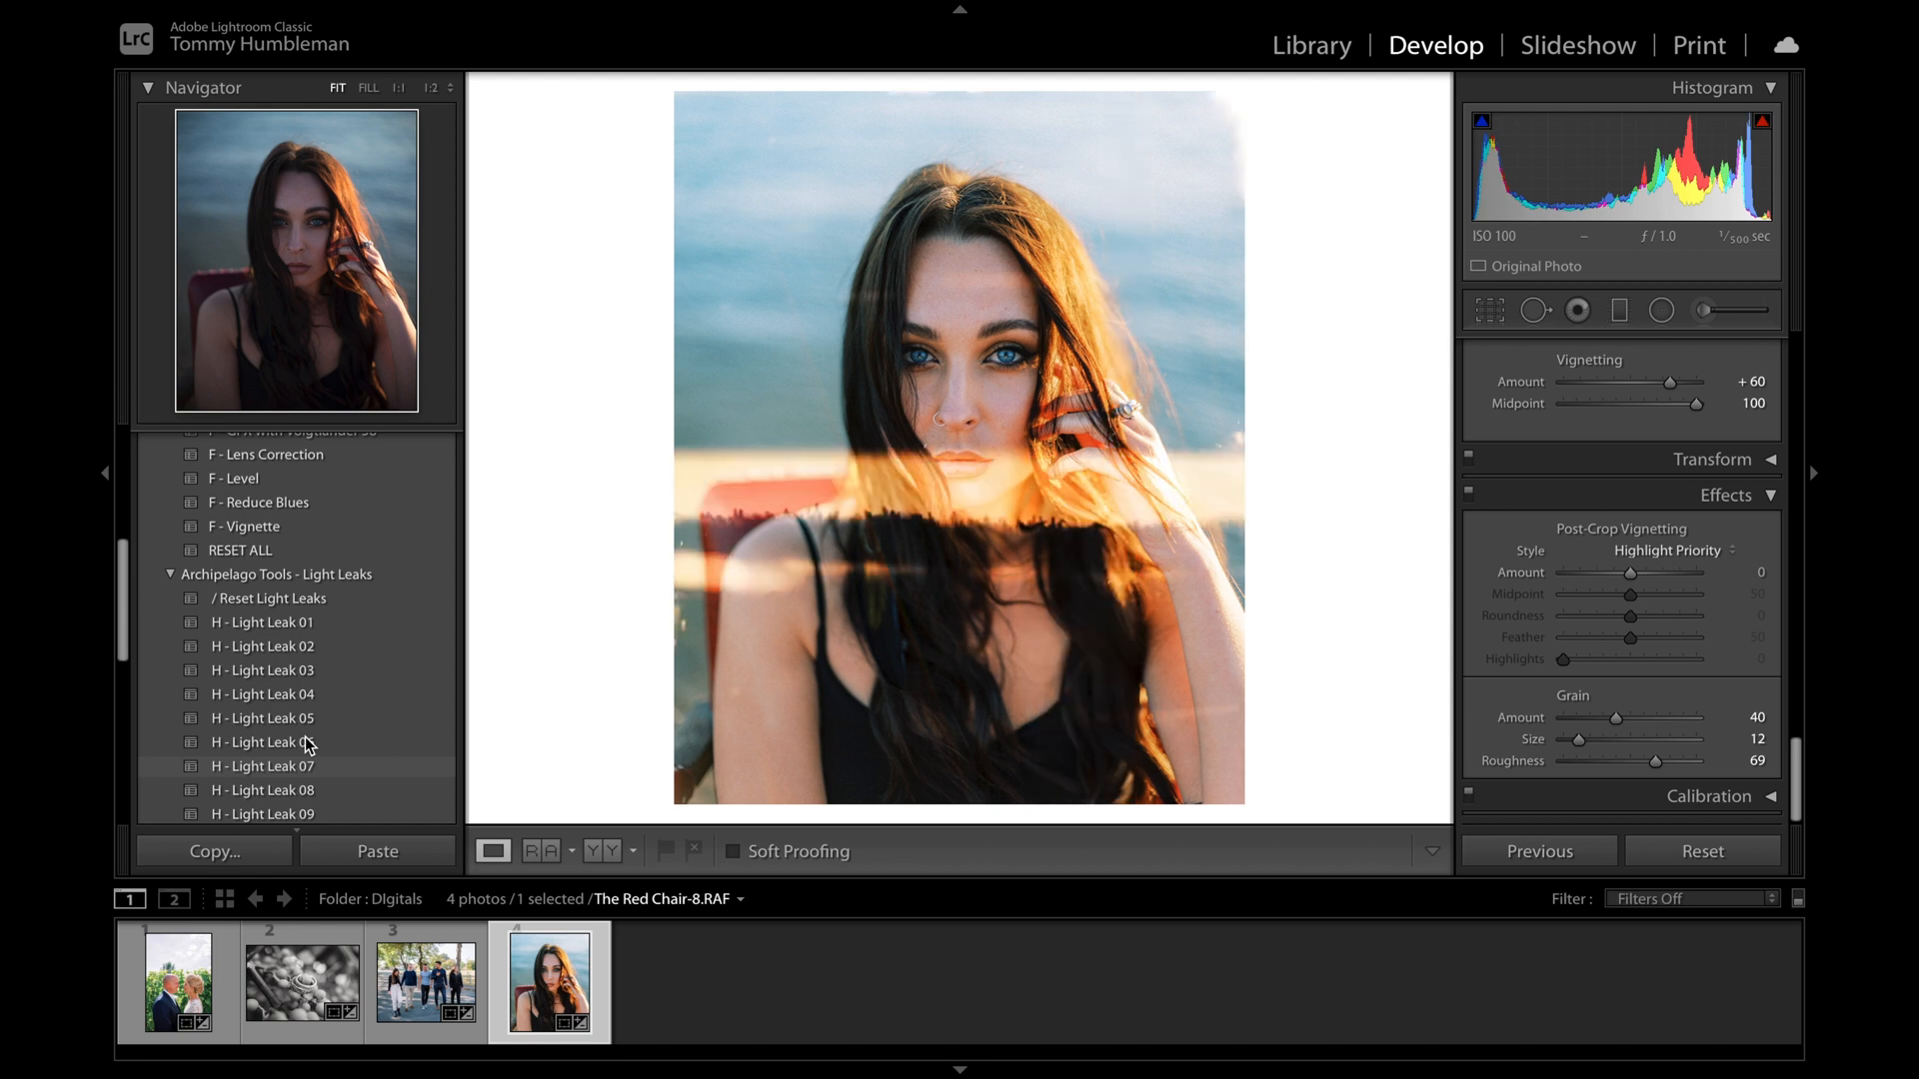